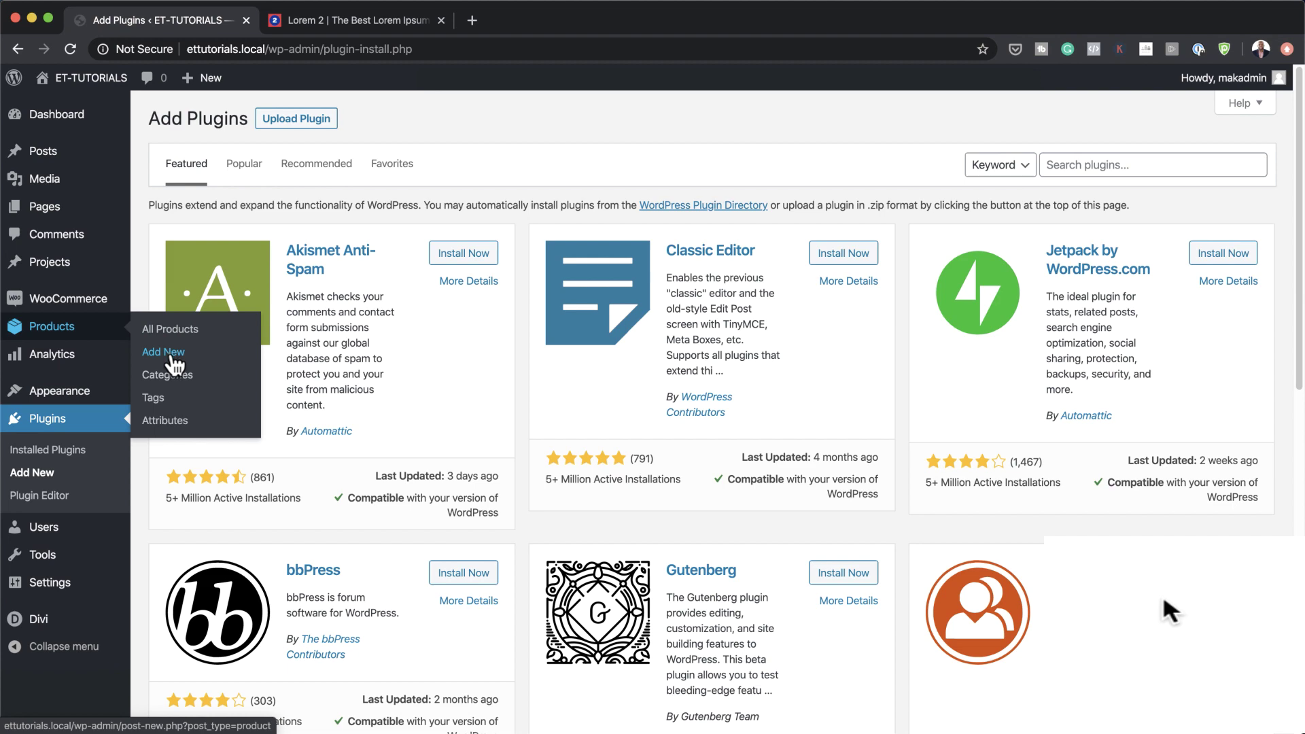
Open the "Building with Divi" product for editing from the list of all products.
click(182, 333)
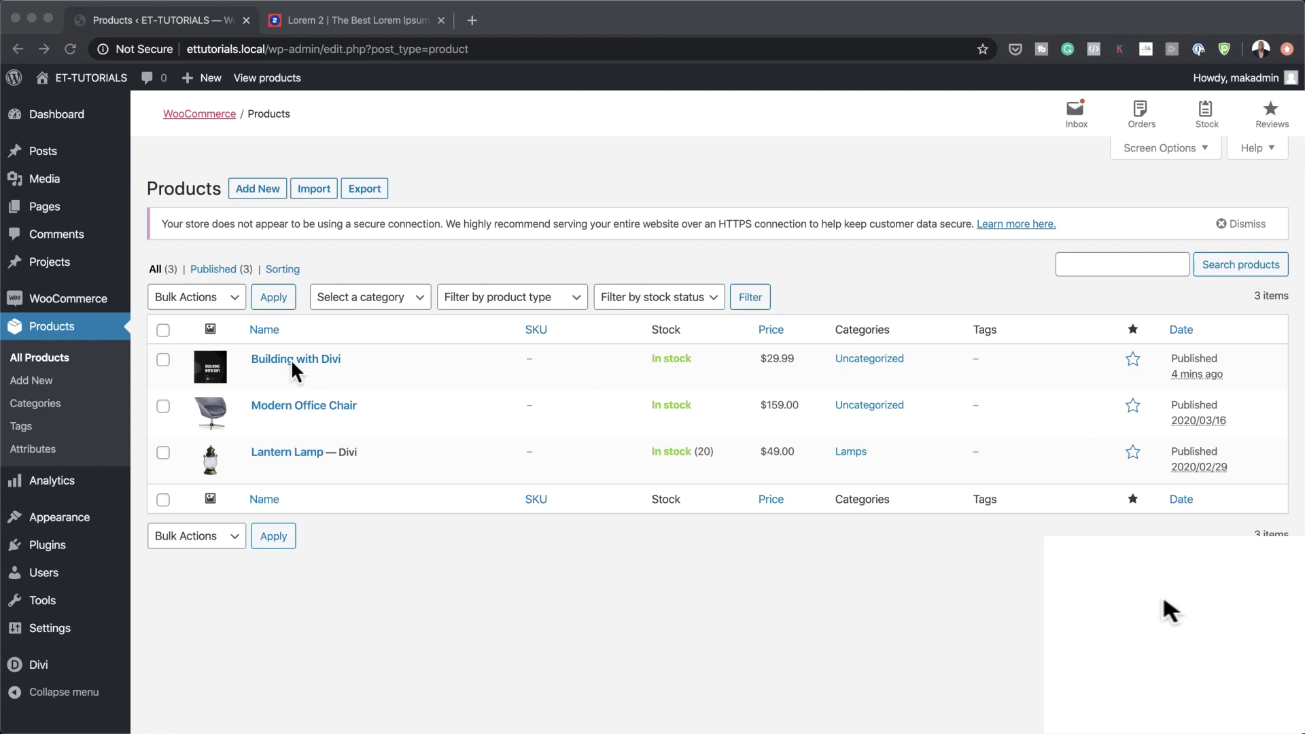
click(428, 384)
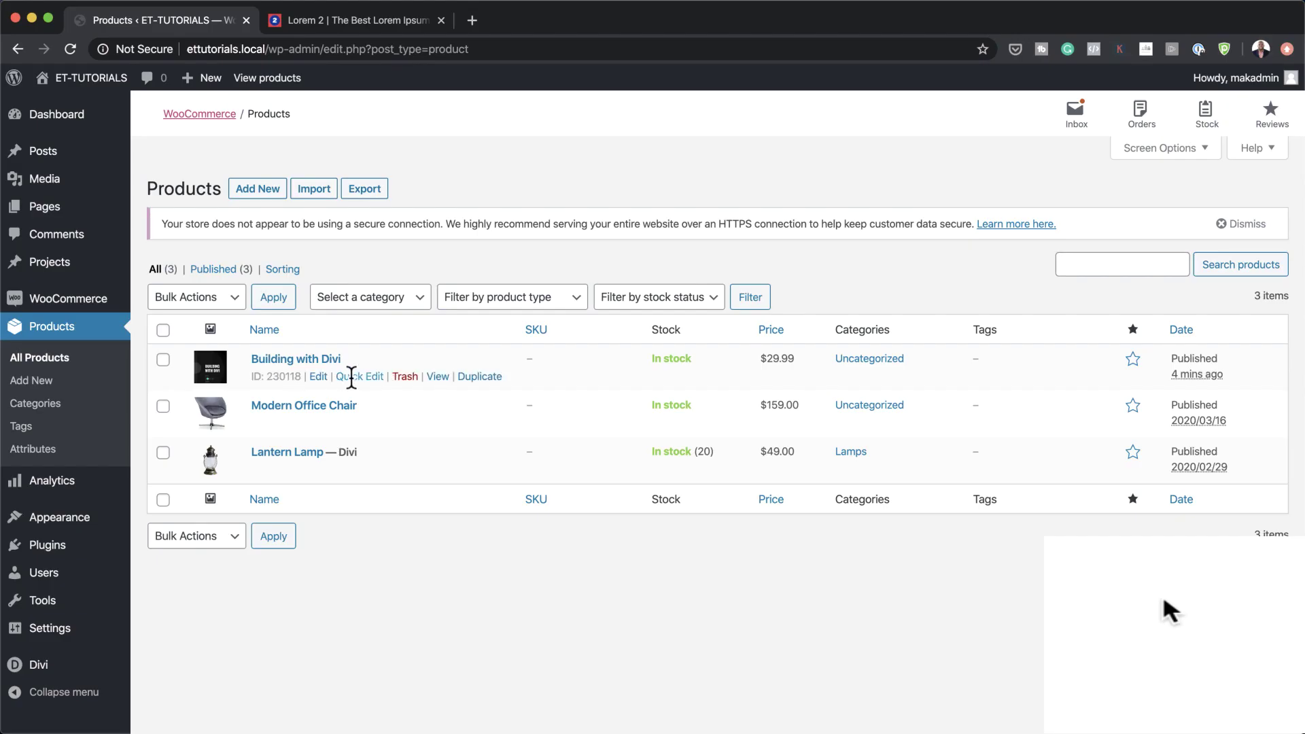
click(319, 380)
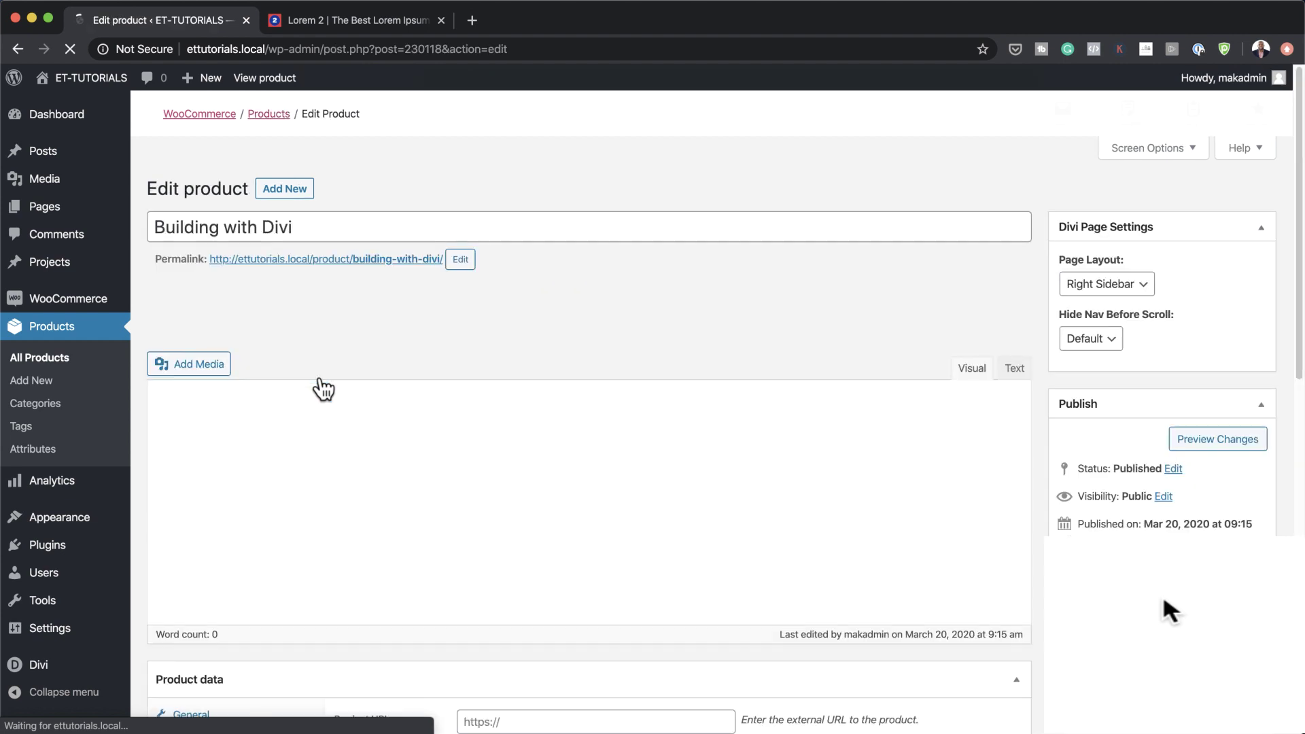
Examine the product's title and its long description text.
click(313, 277)
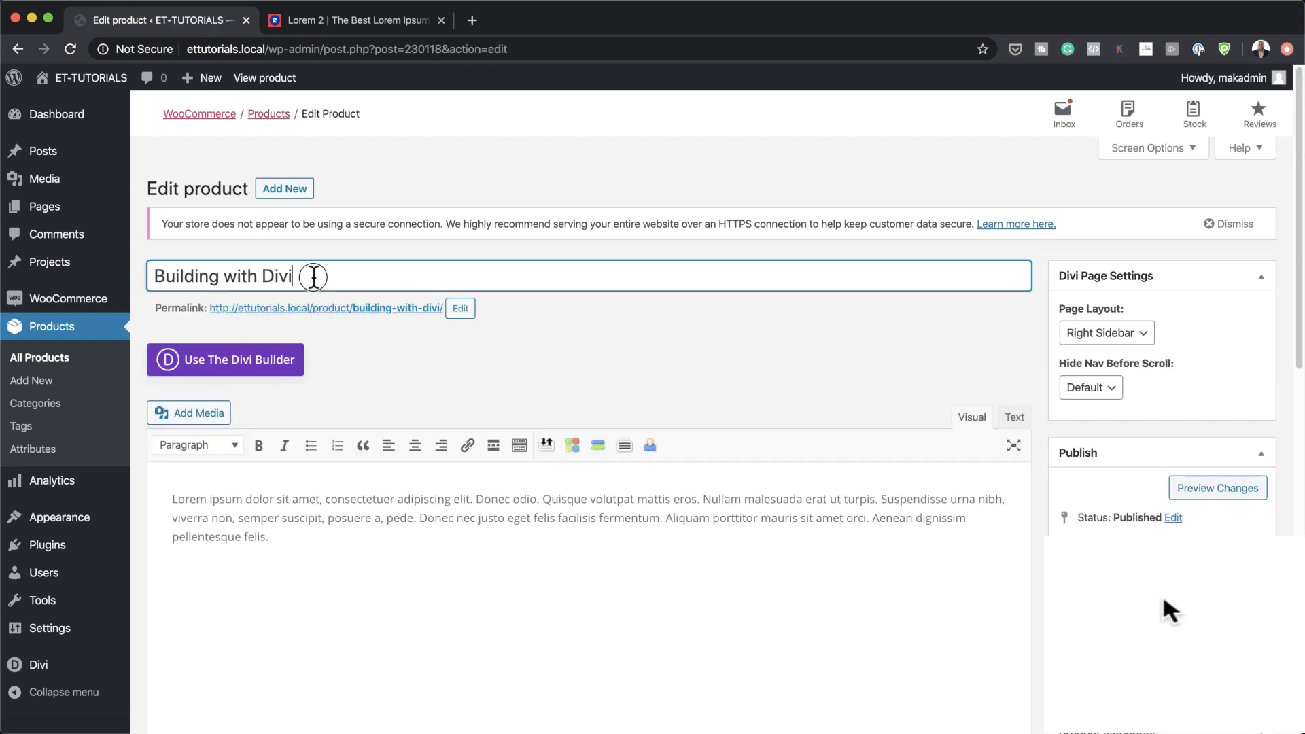
drag(314, 276, 136, 283)
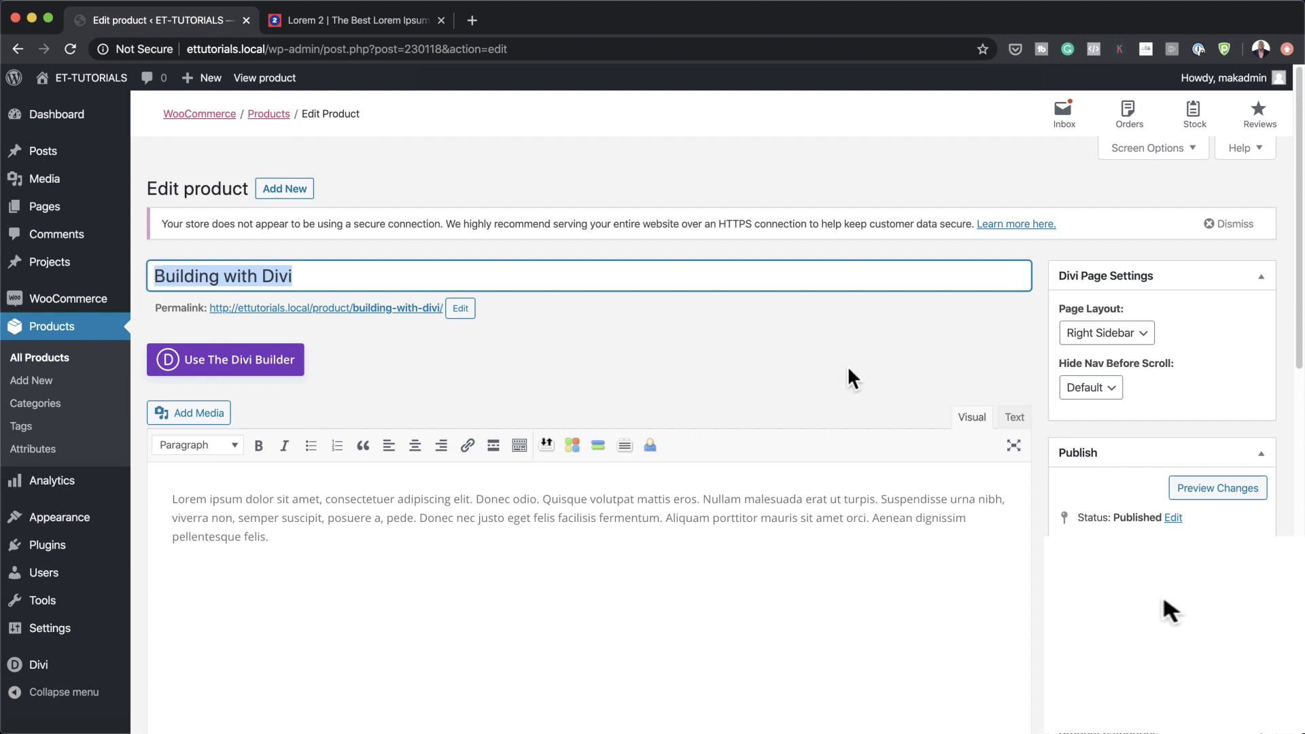
scroll(781, 418, down, 2)
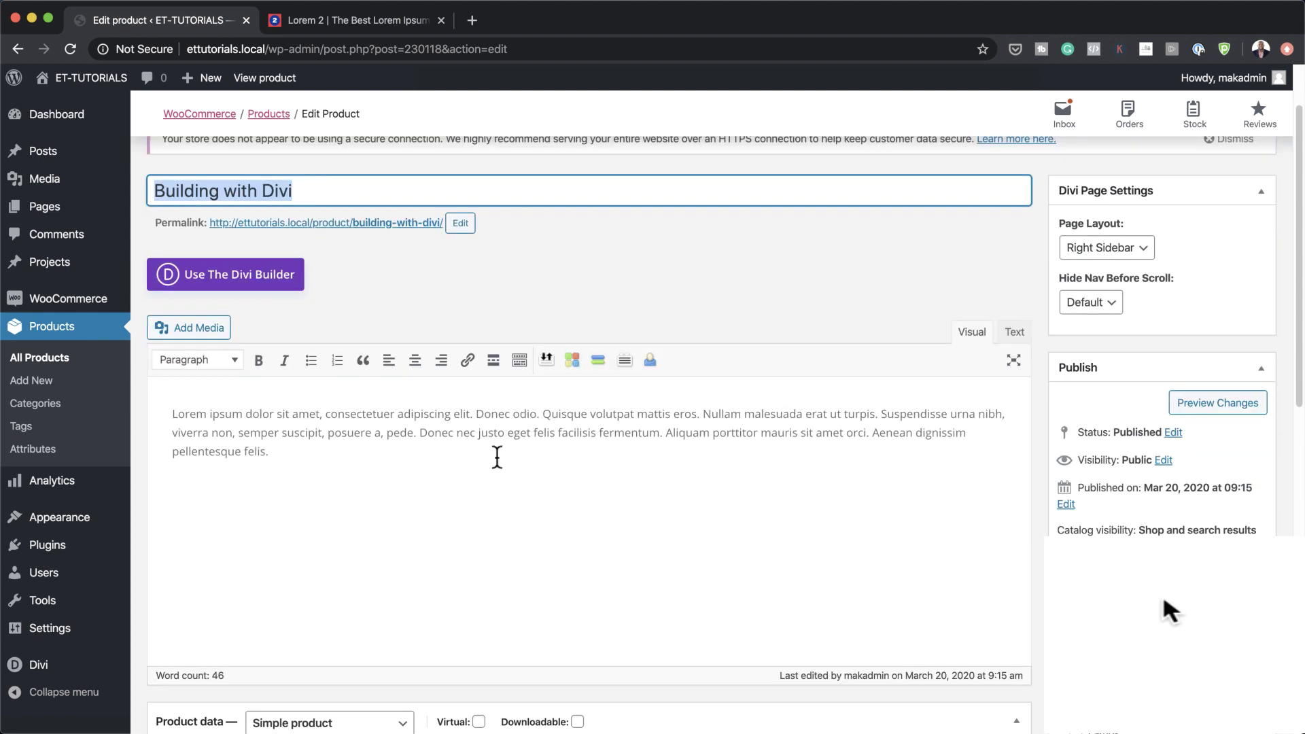
drag(272, 452, 164, 416)
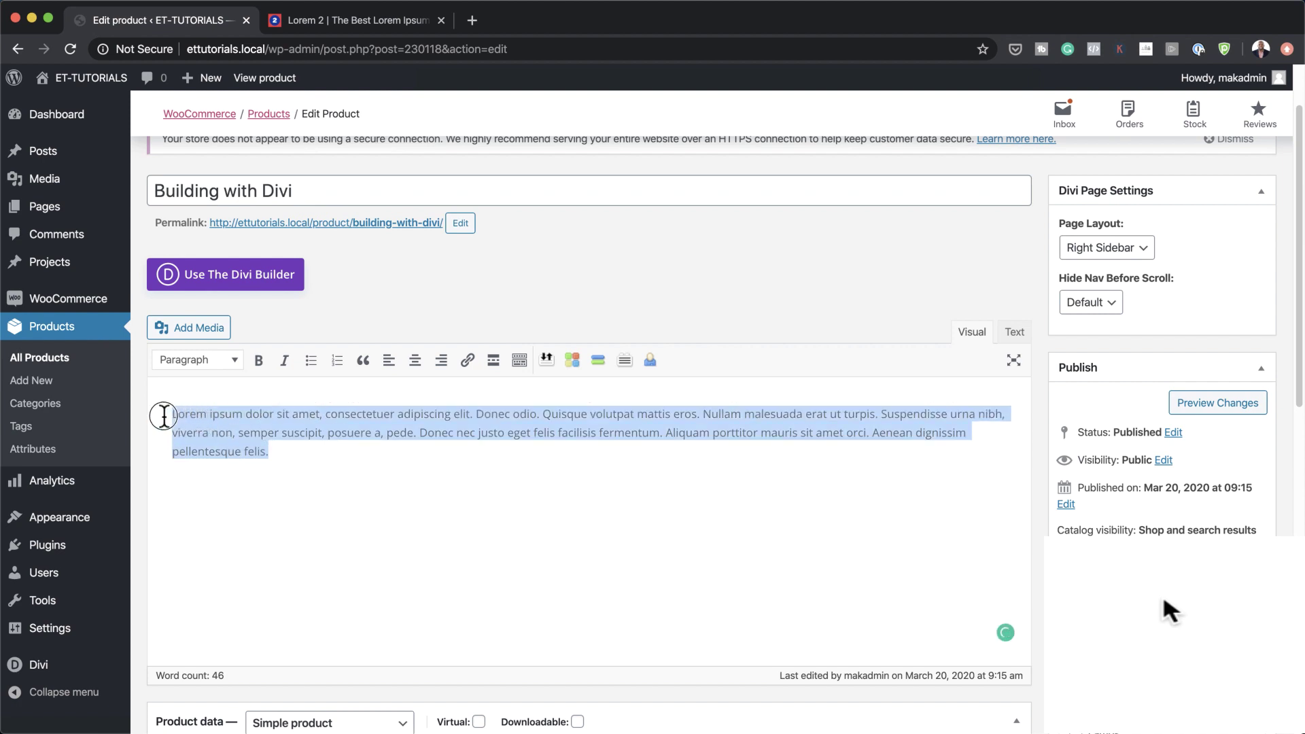
scroll(830, 548, down, 2)
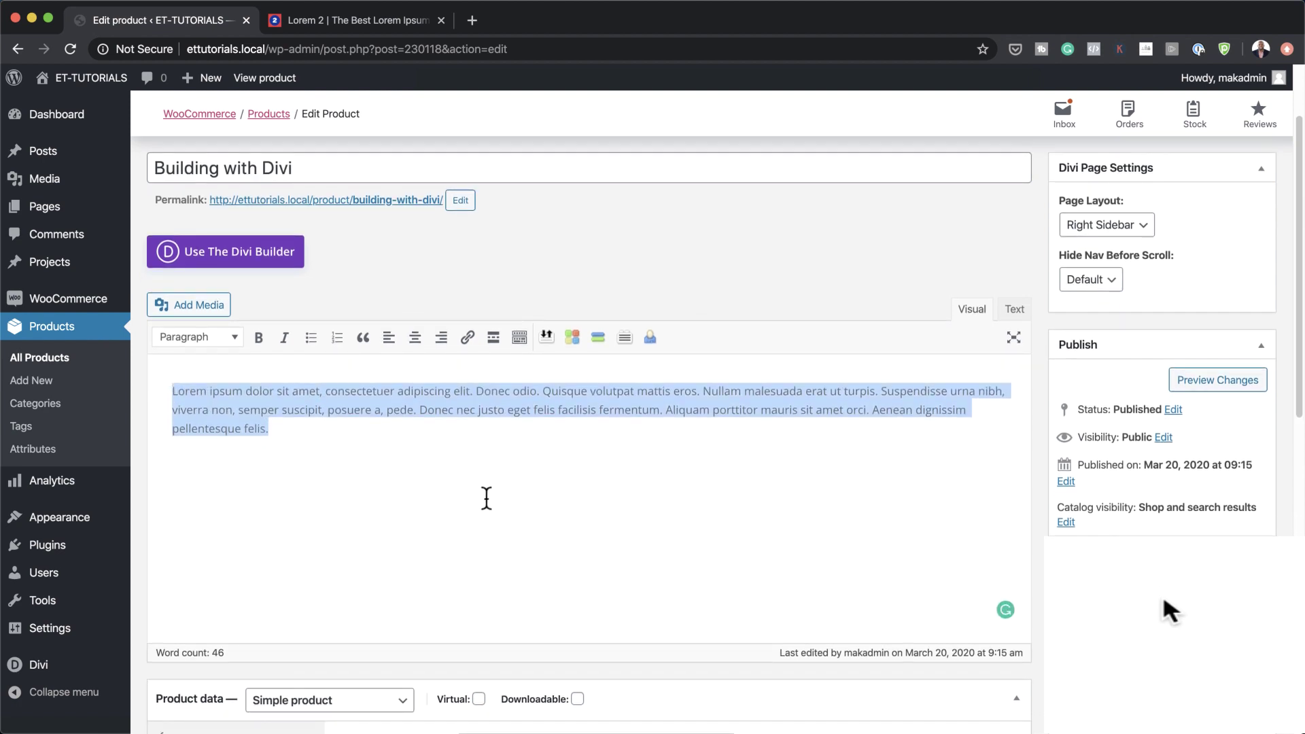
Add a "Books" product category, assign the product to it and remove the product from Uncategorized.
scroll(981, 501, down, 5)
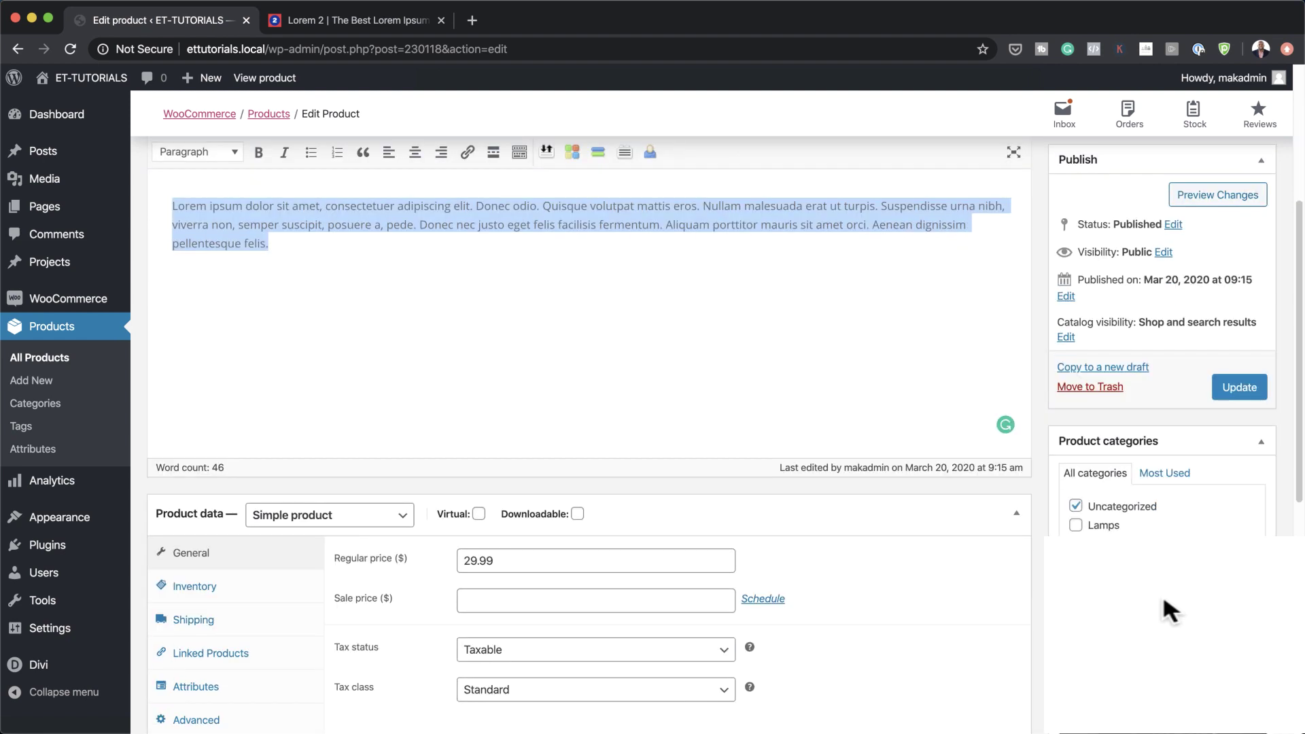
click(1168, 610)
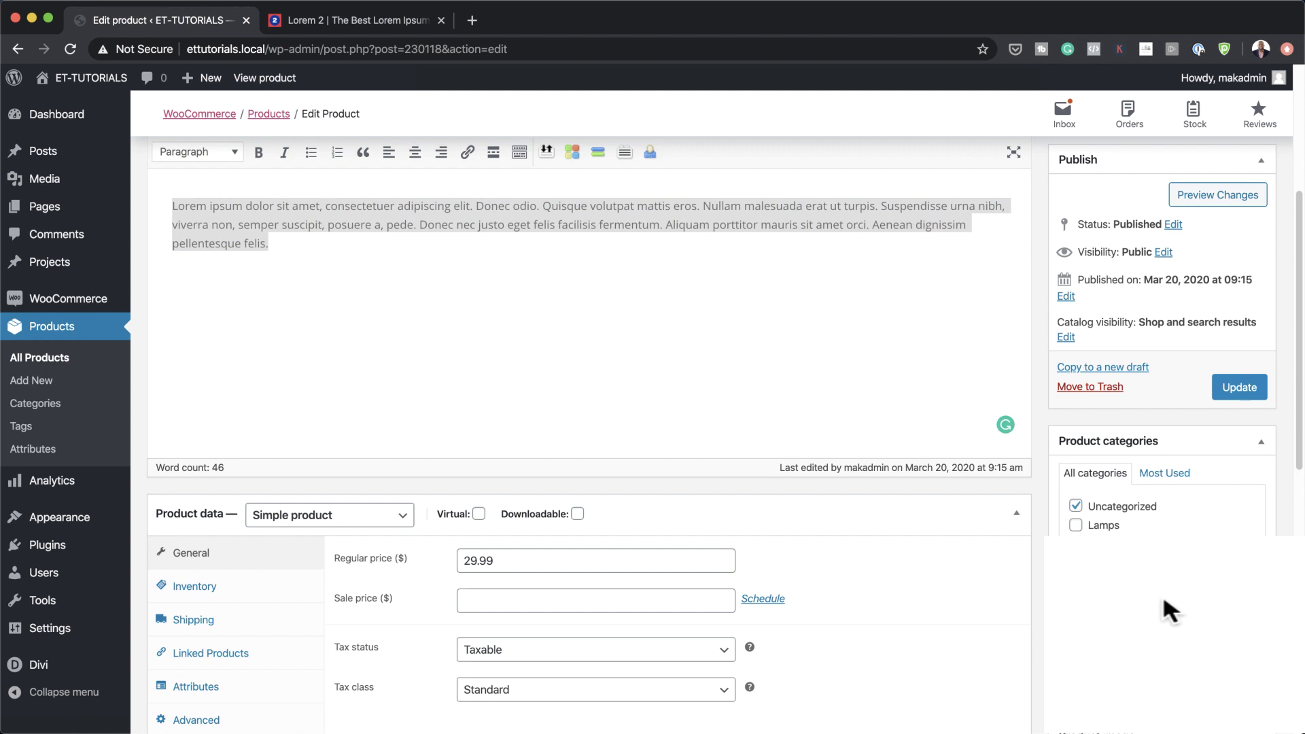
click(1076, 525)
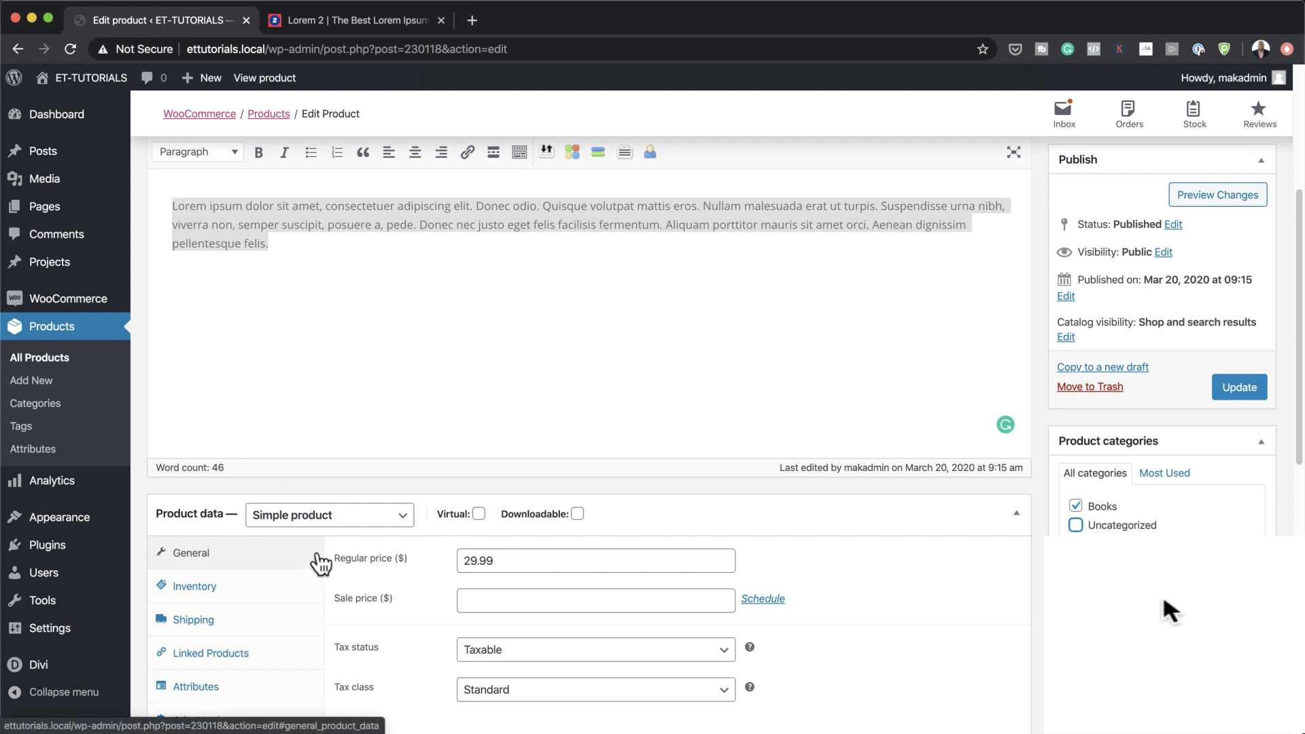
Review the product's price, short description and image, and save the product update.
scroll(320, 563, down, 2)
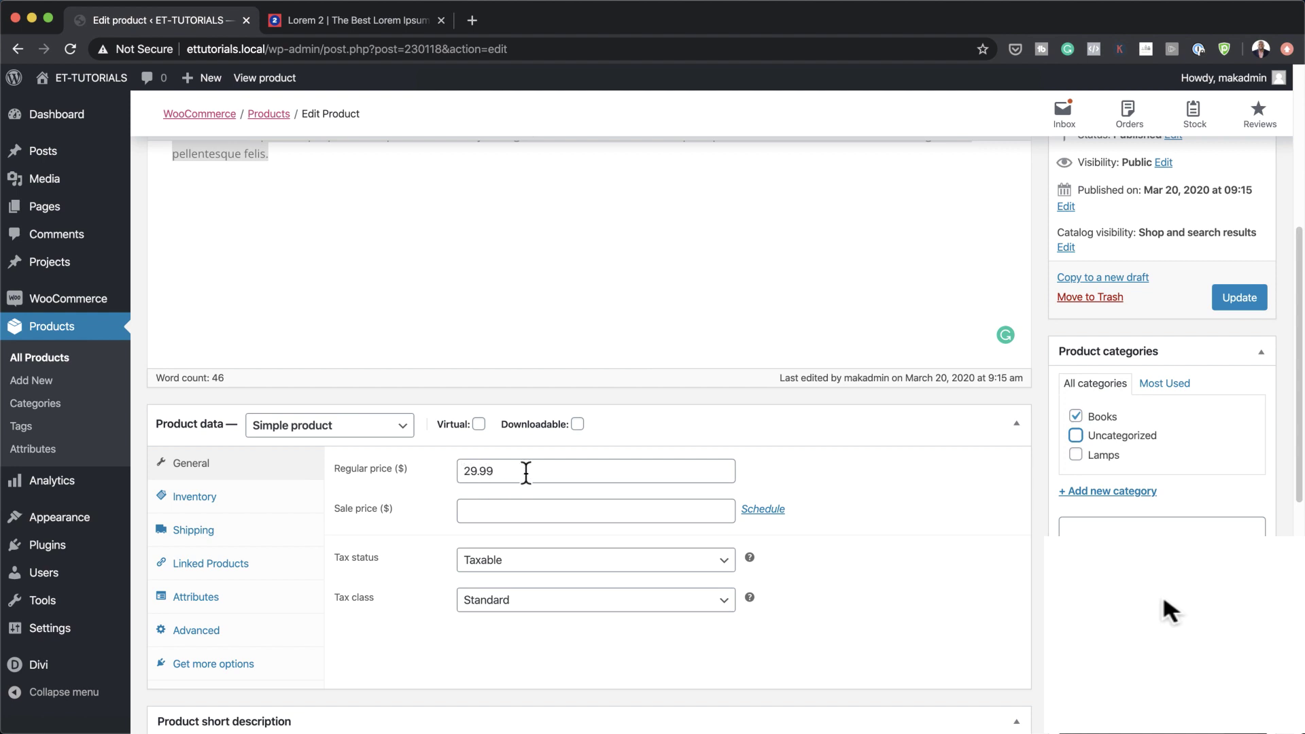
scroll(657, 583, down, 5)
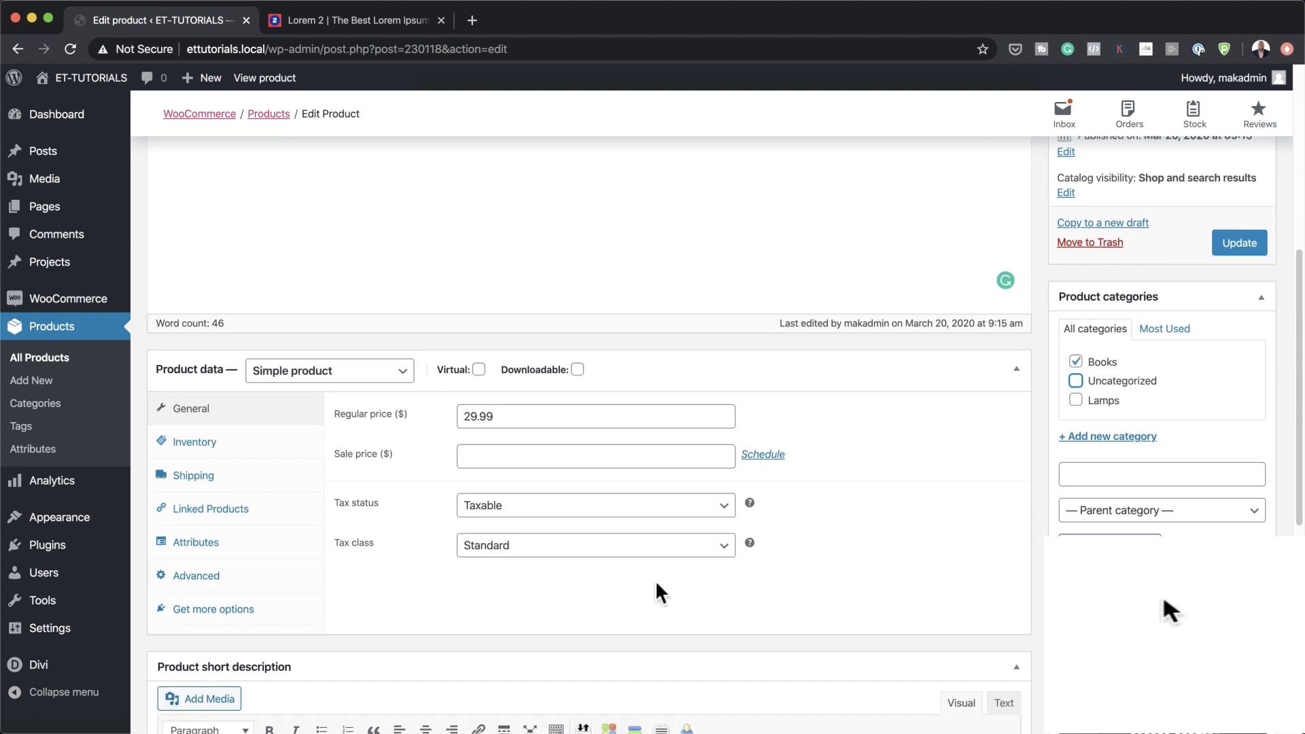
scroll(656, 583, down, 3)
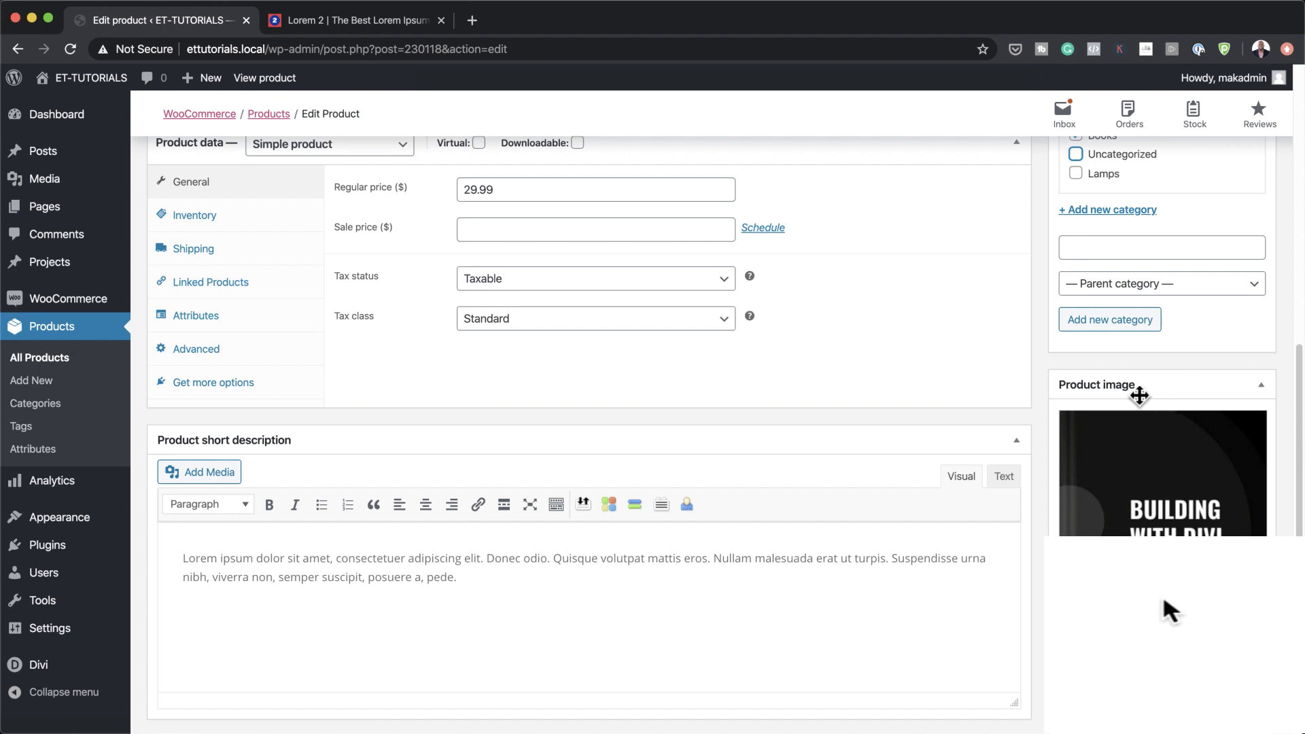
scroll(1186, 422, down, 1)
scroll(1169, 610, down, 1)
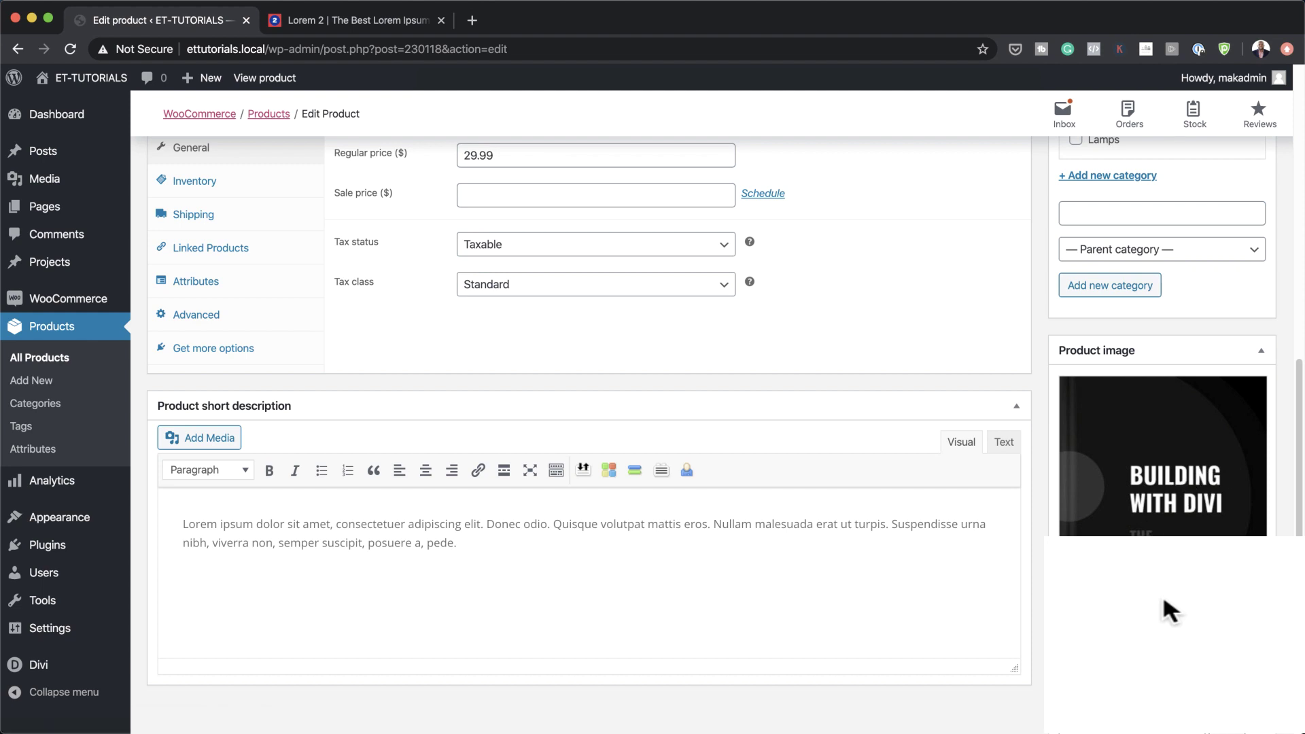
scroll(982, 571, down, 5)
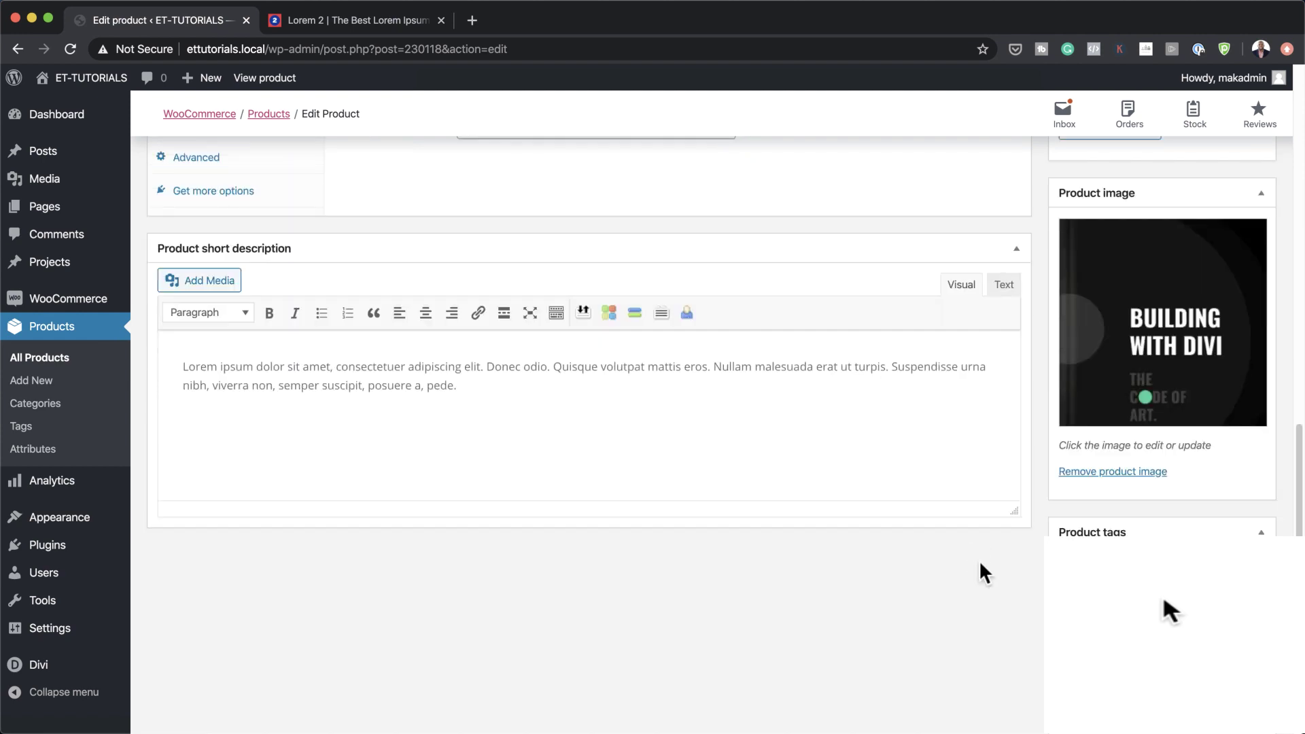
scroll(981, 560, up, 10)
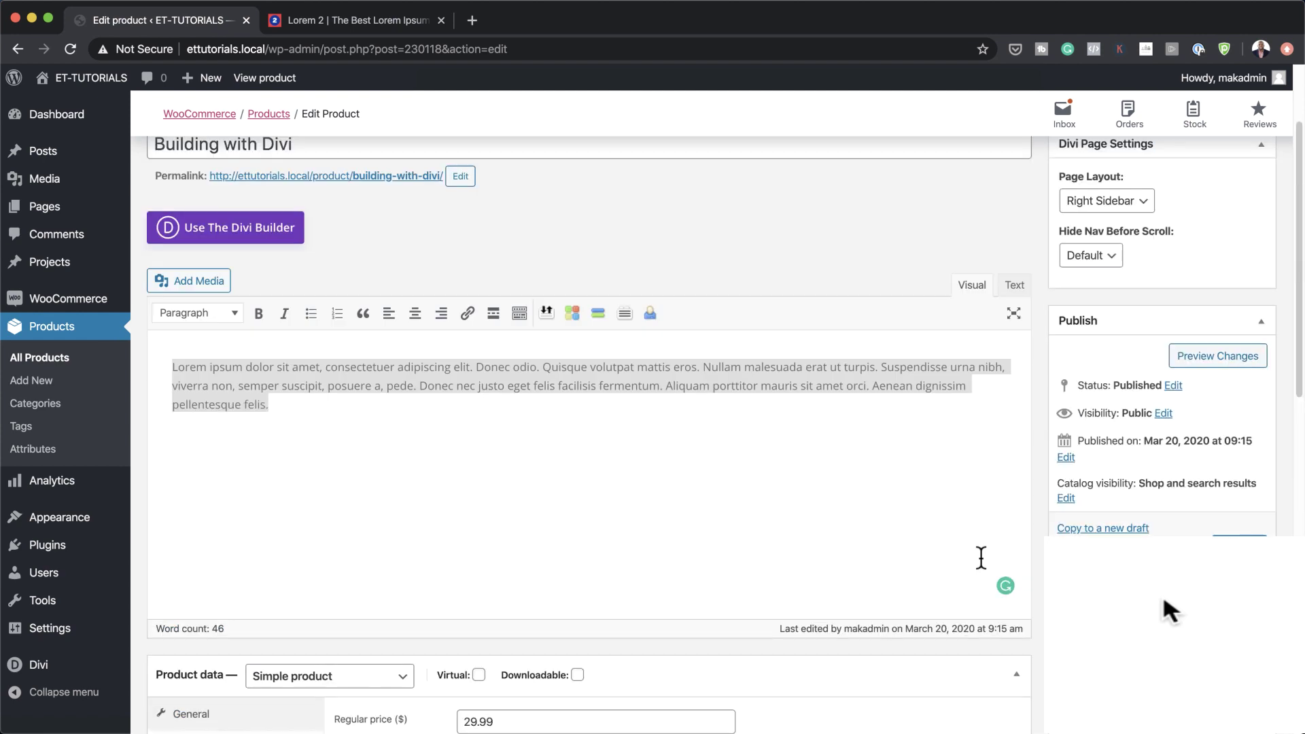
click(1171, 610)
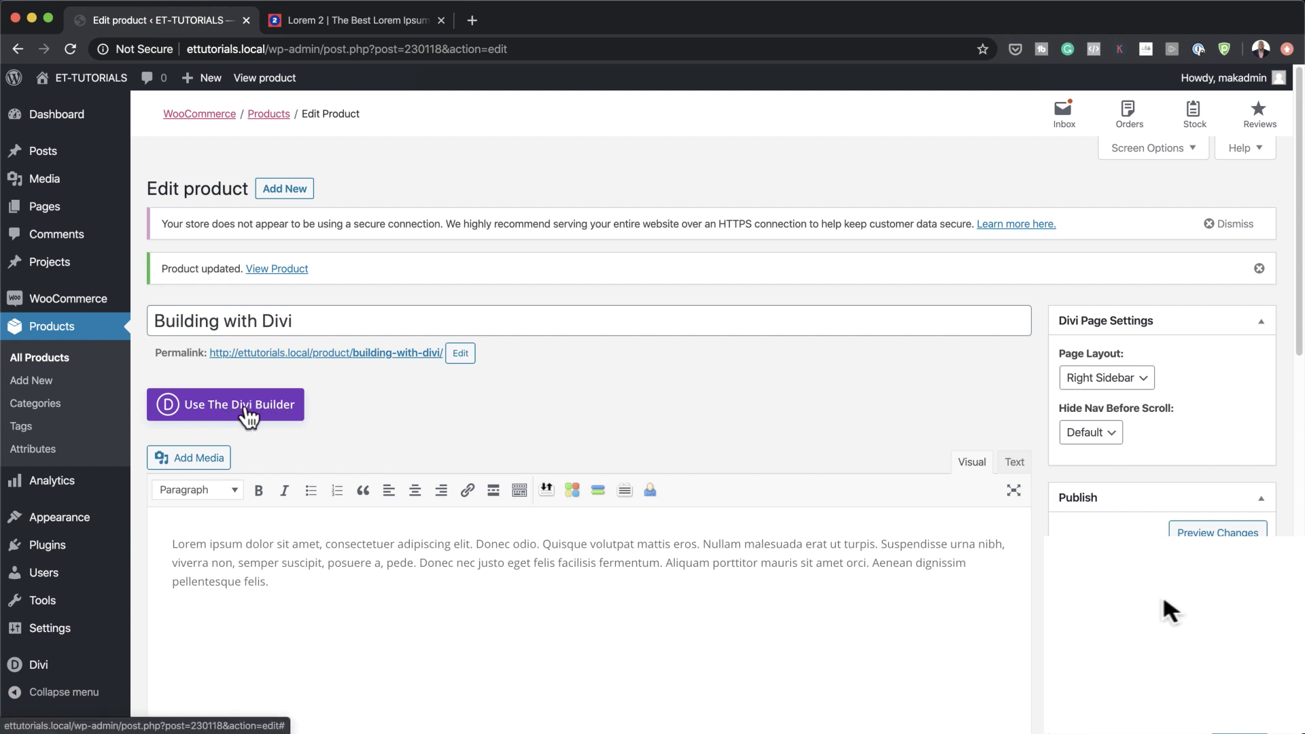
Enable the Divi Builder for the product and set its page layout to Fullwidth.
click(1115, 388)
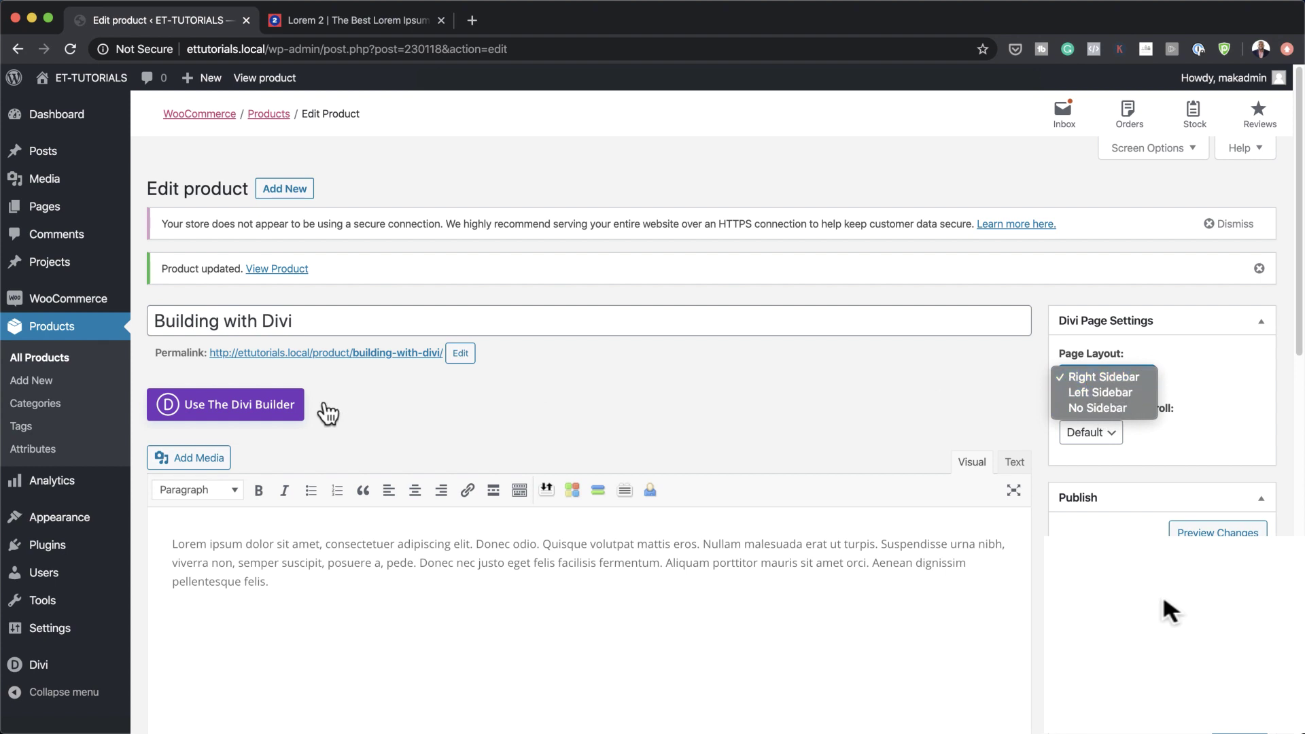
click(259, 416)
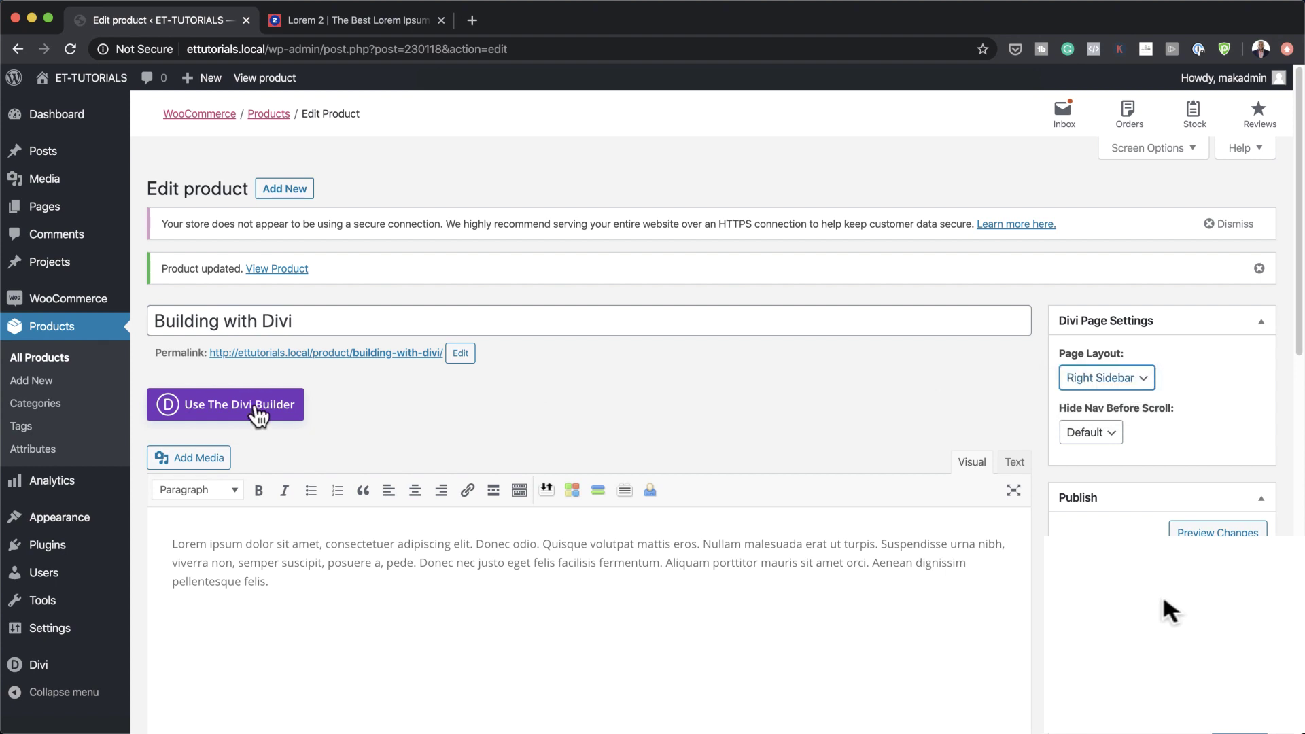
click(257, 408)
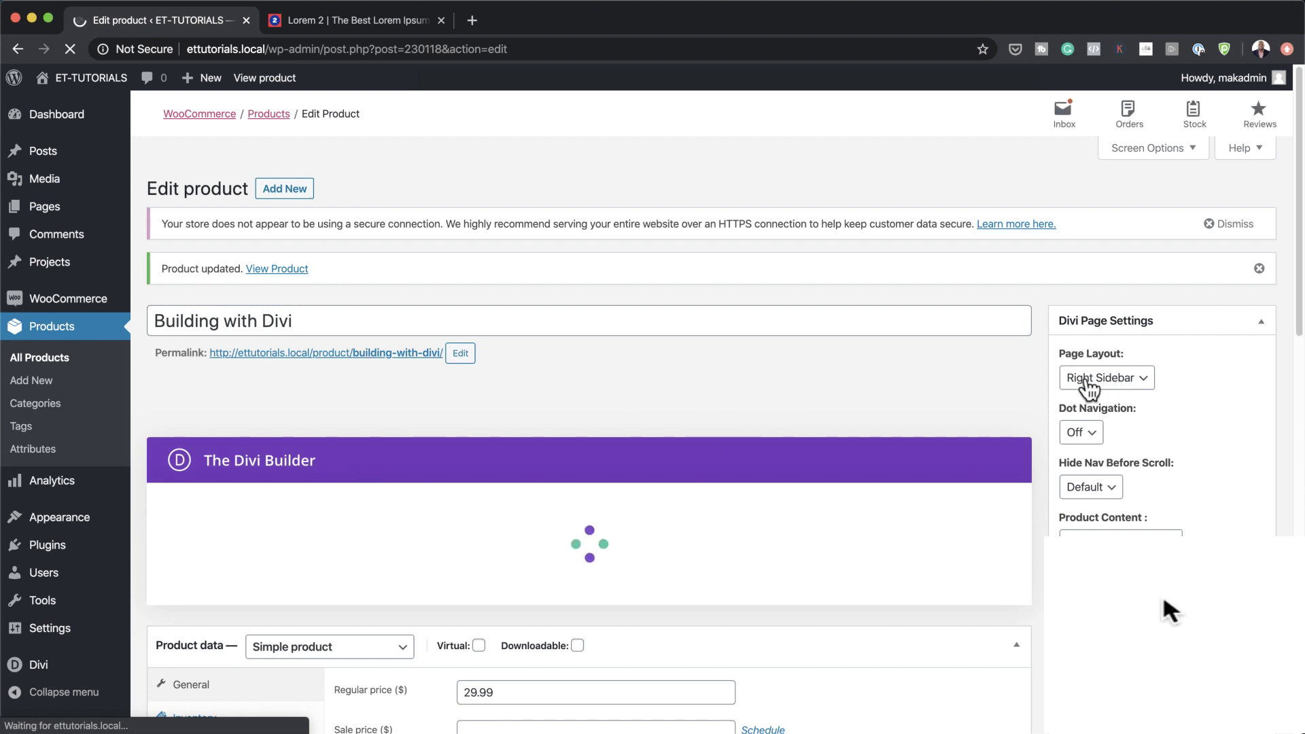
click(1115, 379)
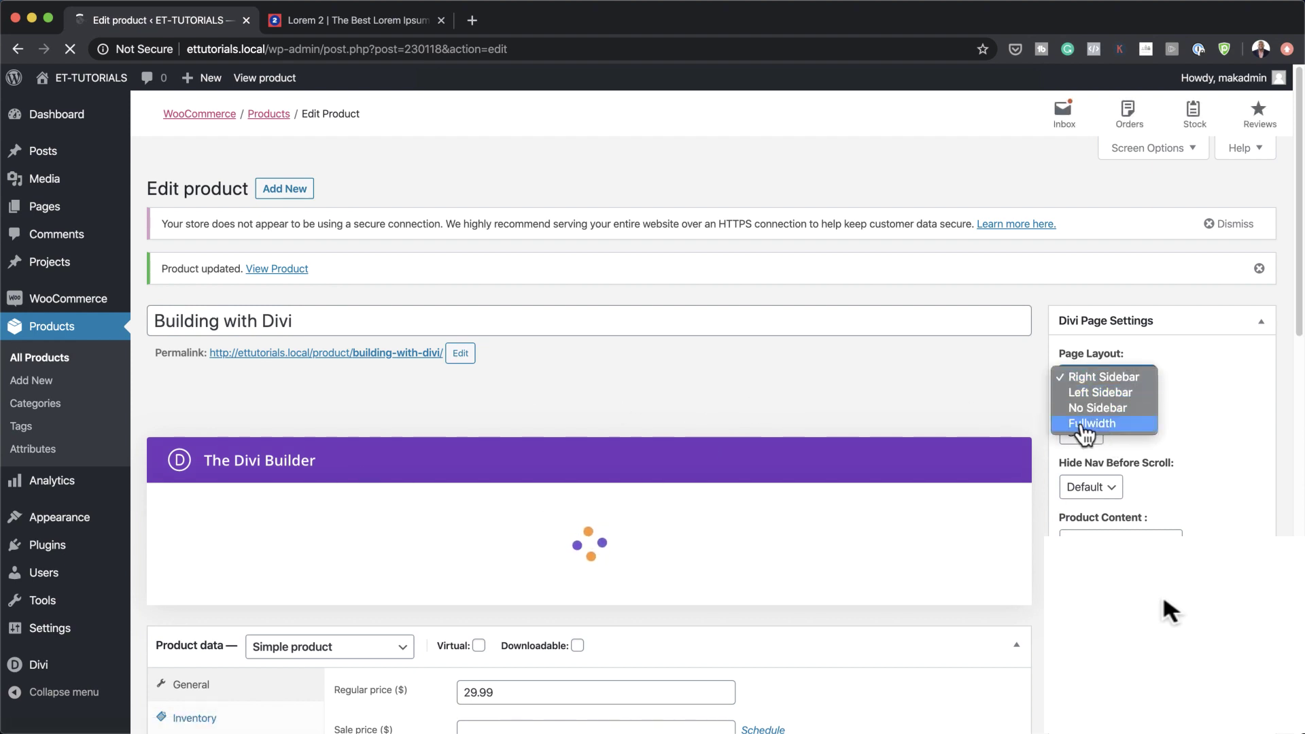
click(1137, 424)
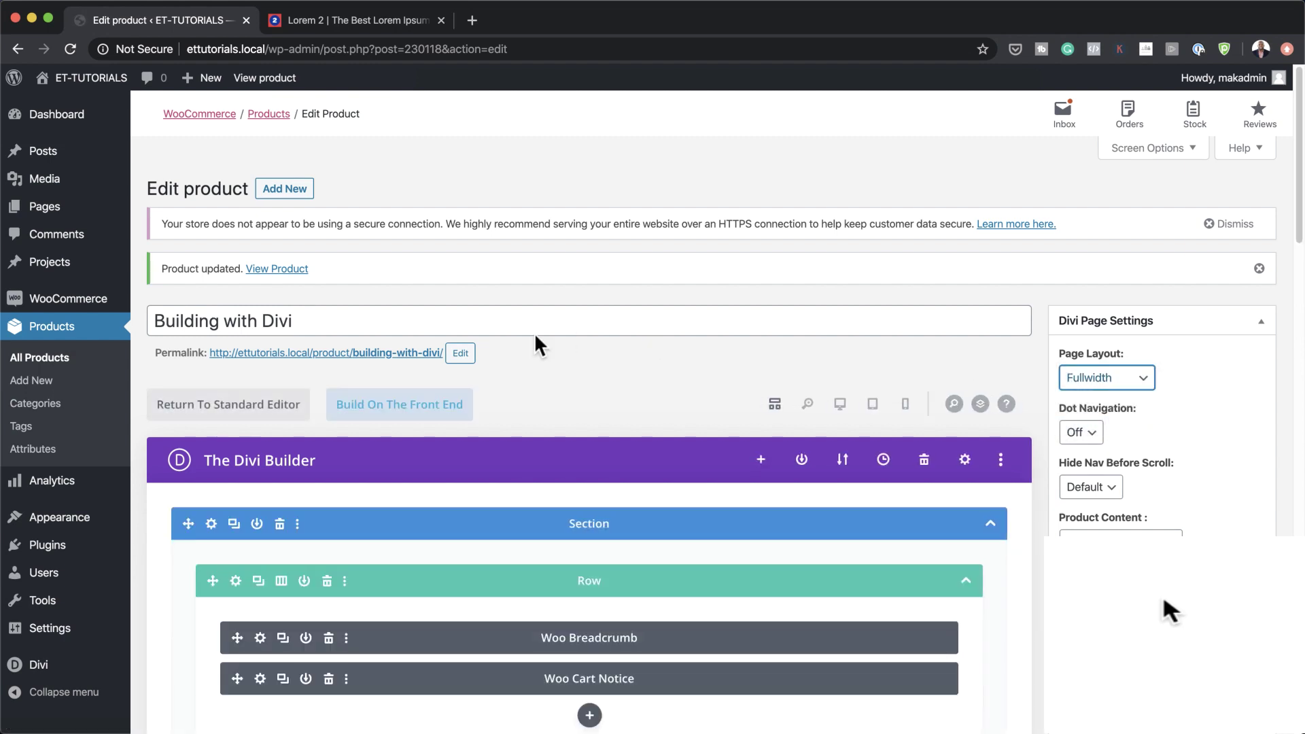
Open the product in the front-end visual builder and look over the default layout down to the footer.
click(438, 408)
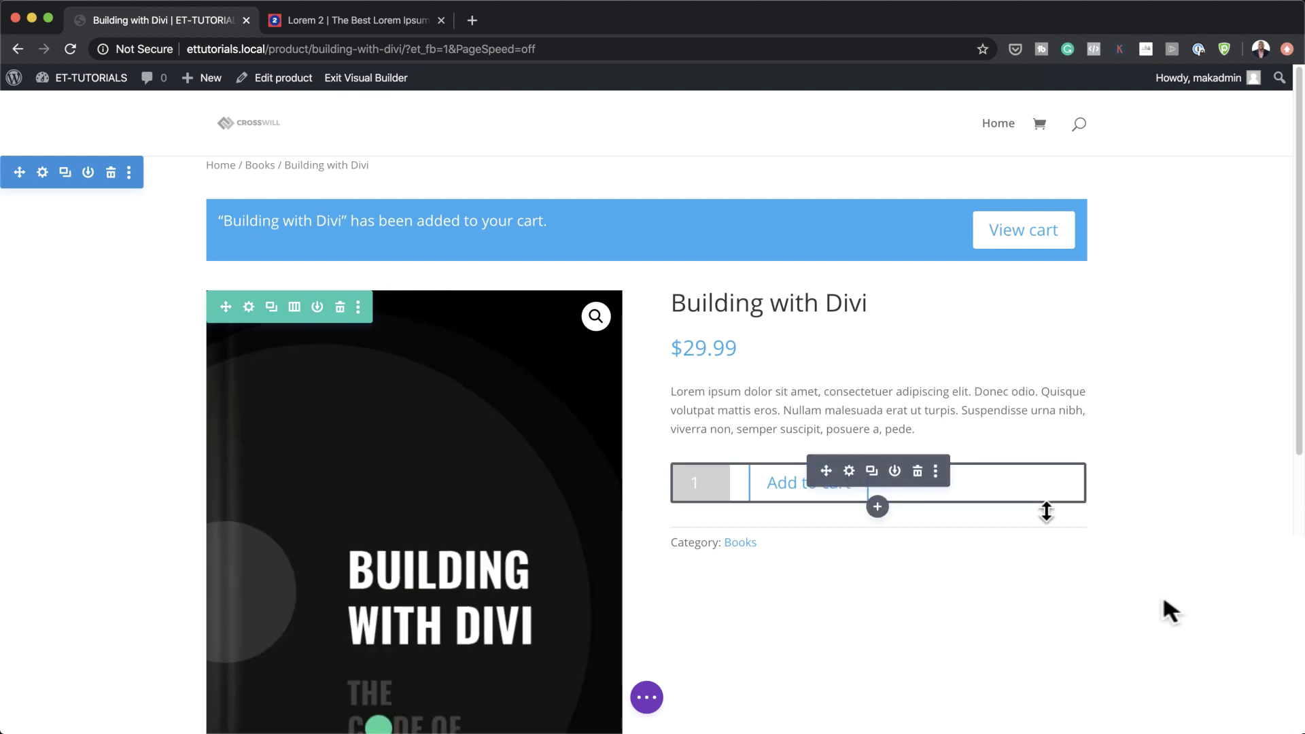
scroll(1159, 507, down, 7)
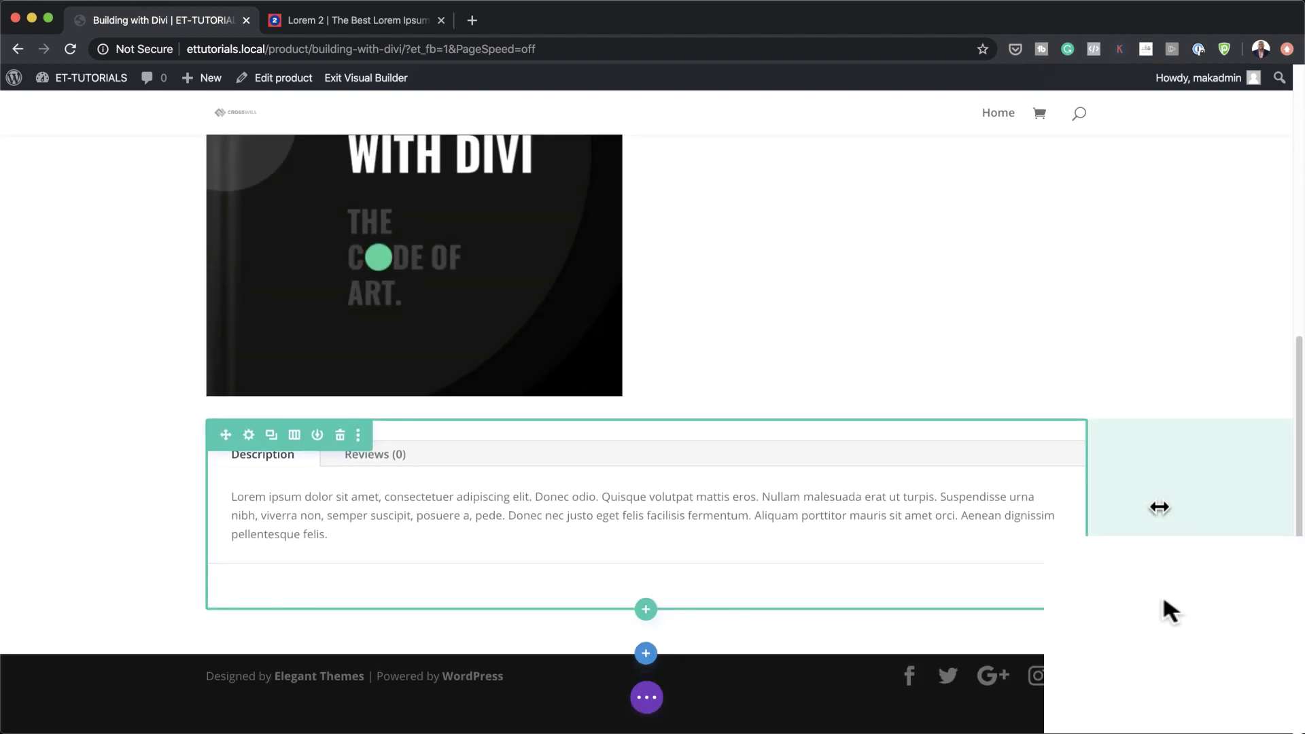
scroll(1159, 507, up, 7)
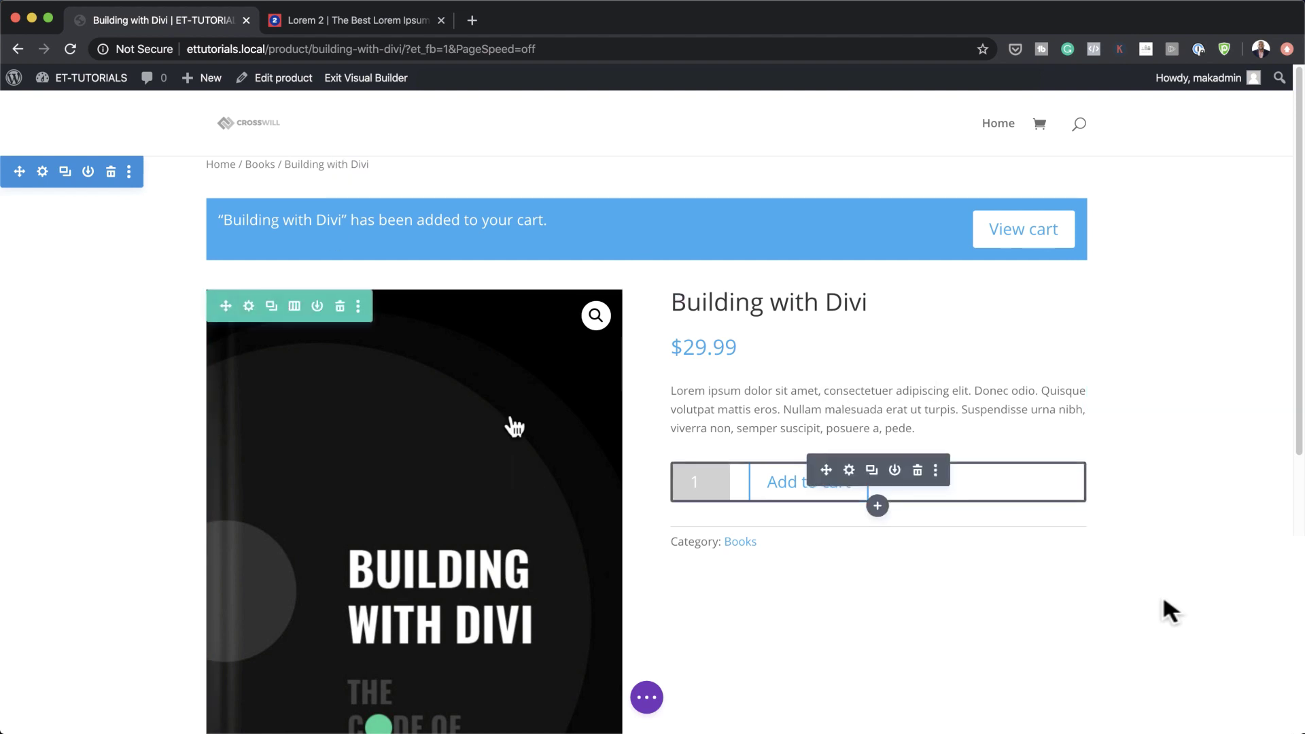
Delete the section with the default product layout and dismiss the row insertion for the empty section.
click(111, 174)
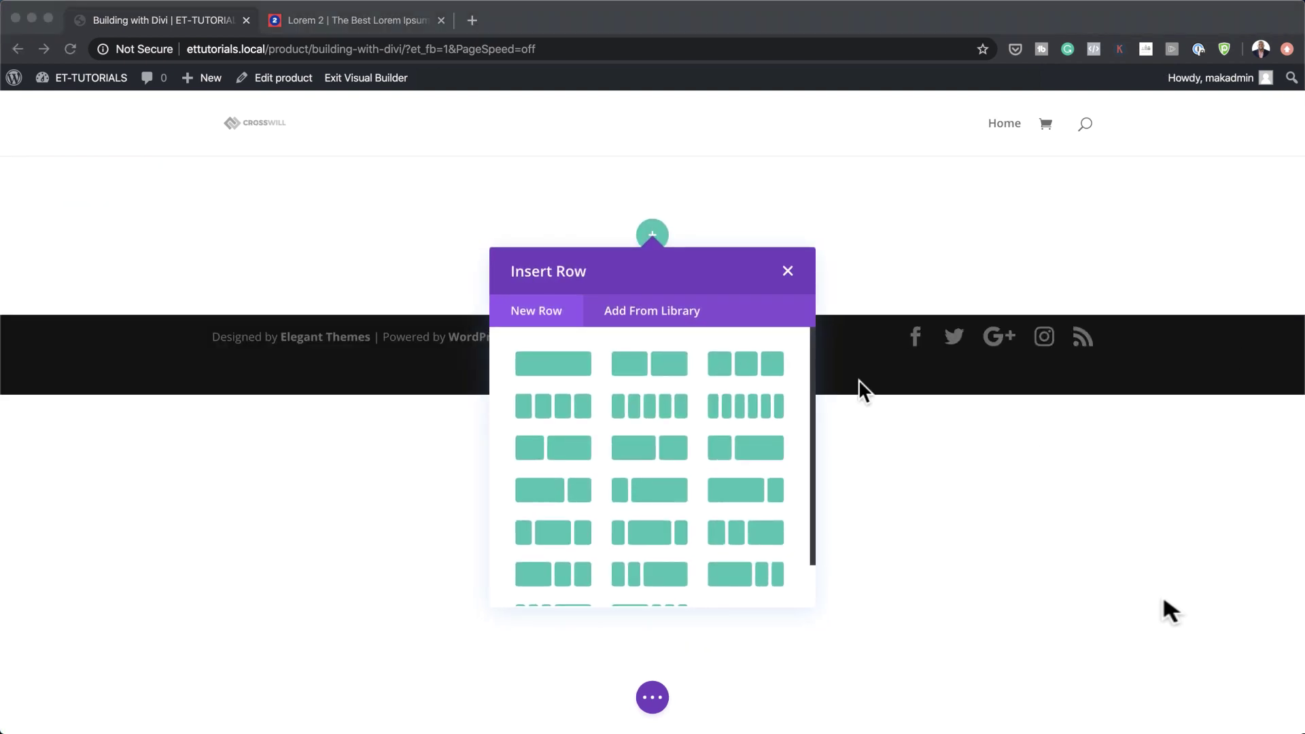
click(515, 224)
click(340, 226)
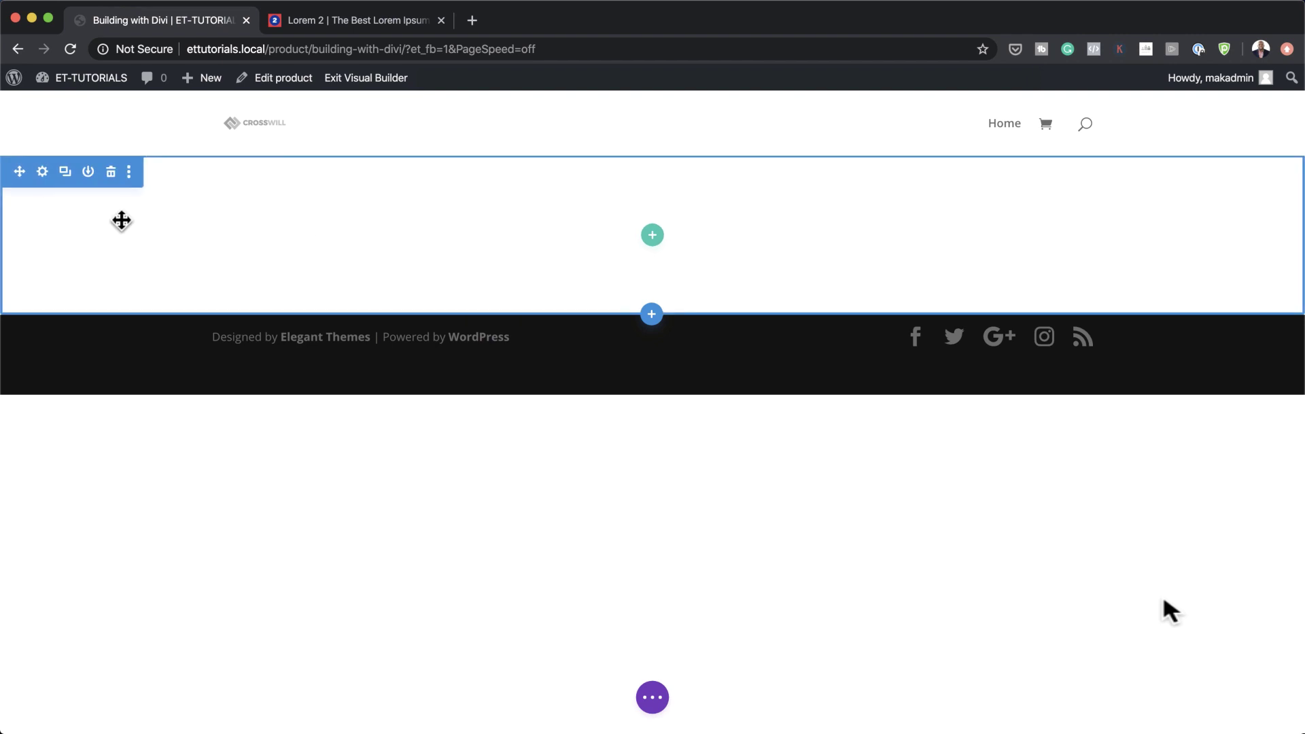
Dock the empty section's settings beside the page and set its padding to 200px top and 0px bottom.
click(43, 171)
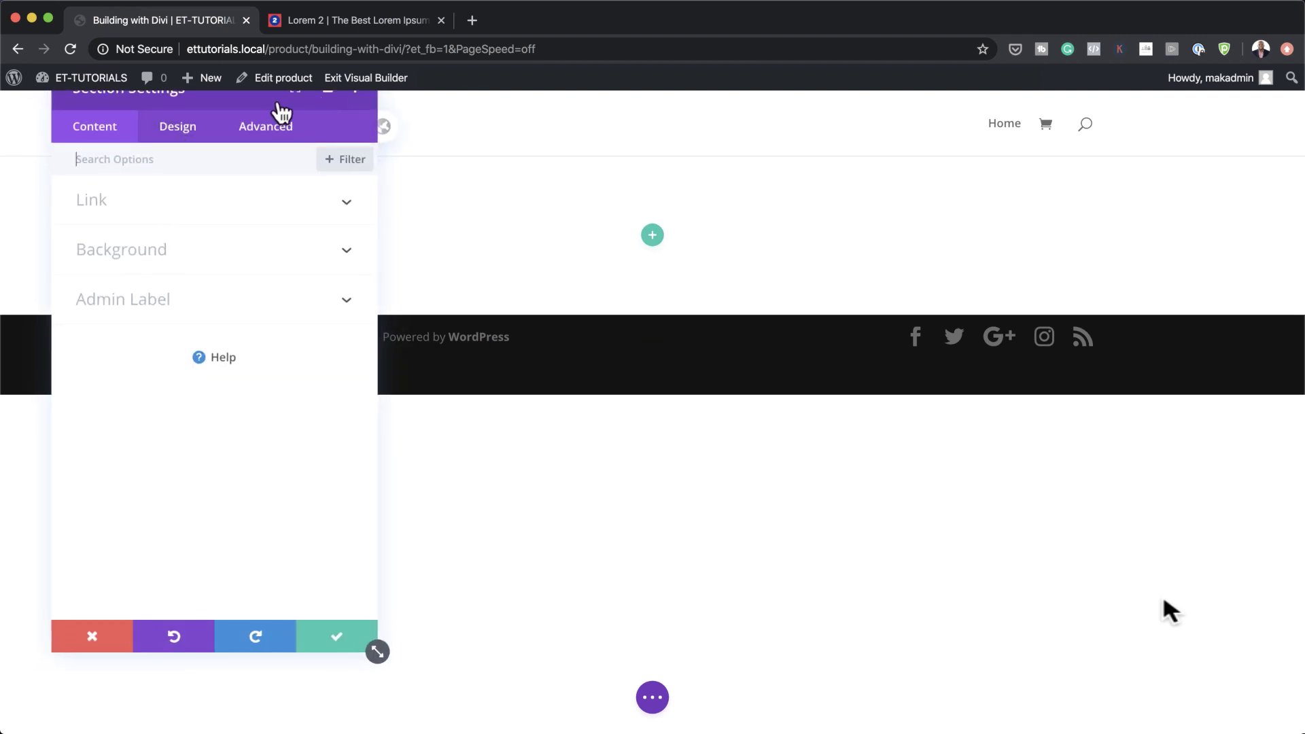
click(334, 136)
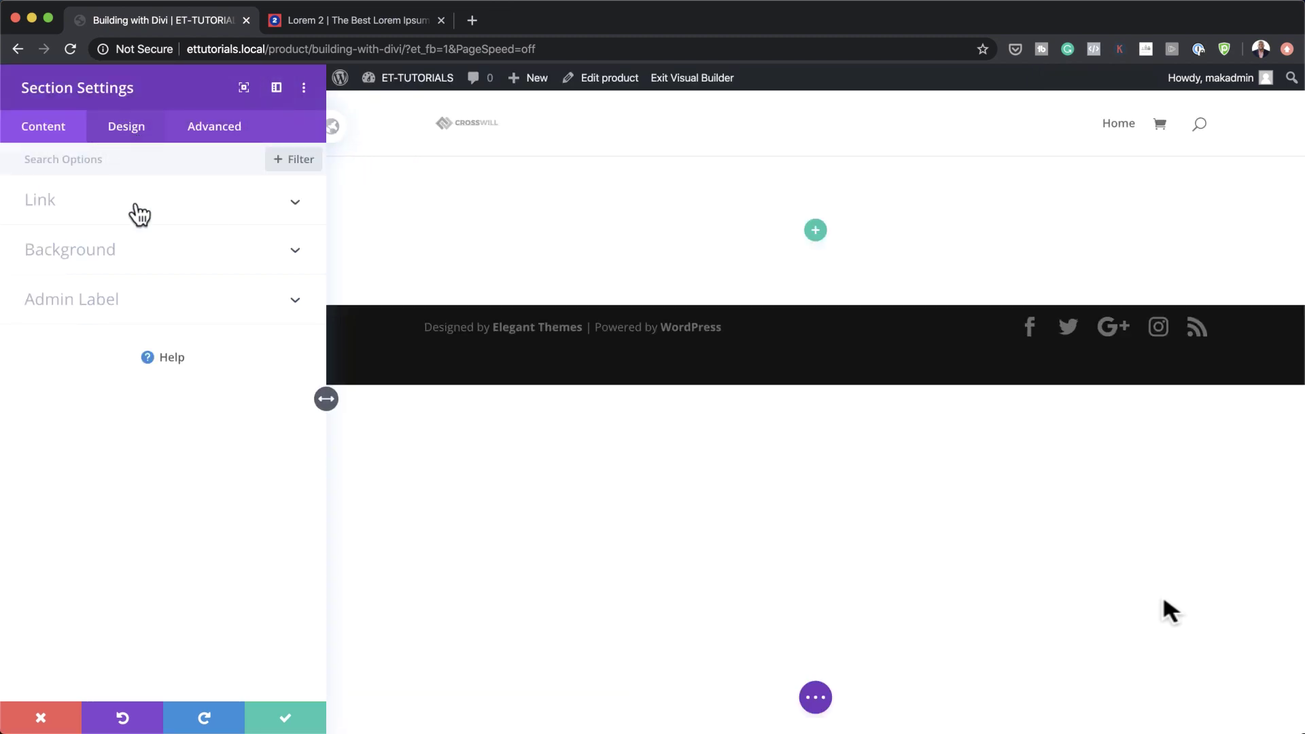
click(127, 129)
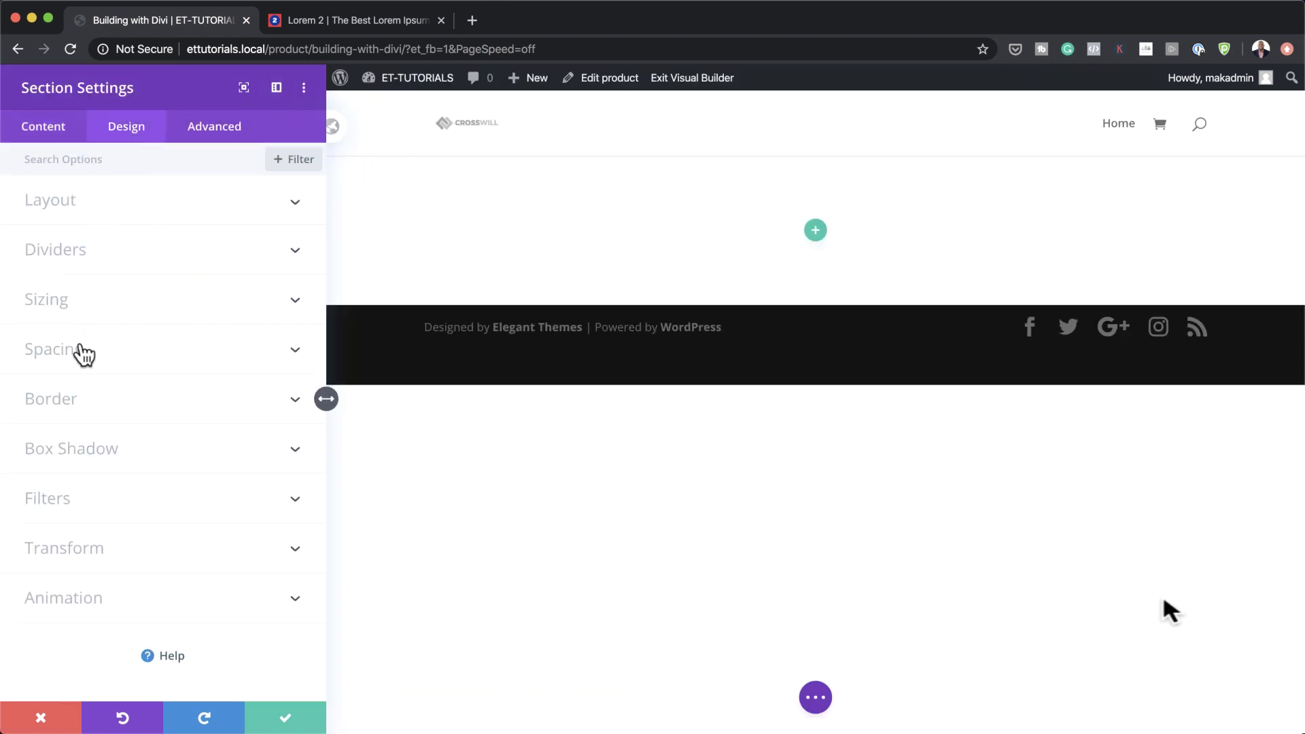
click(75, 359)
click(54, 327)
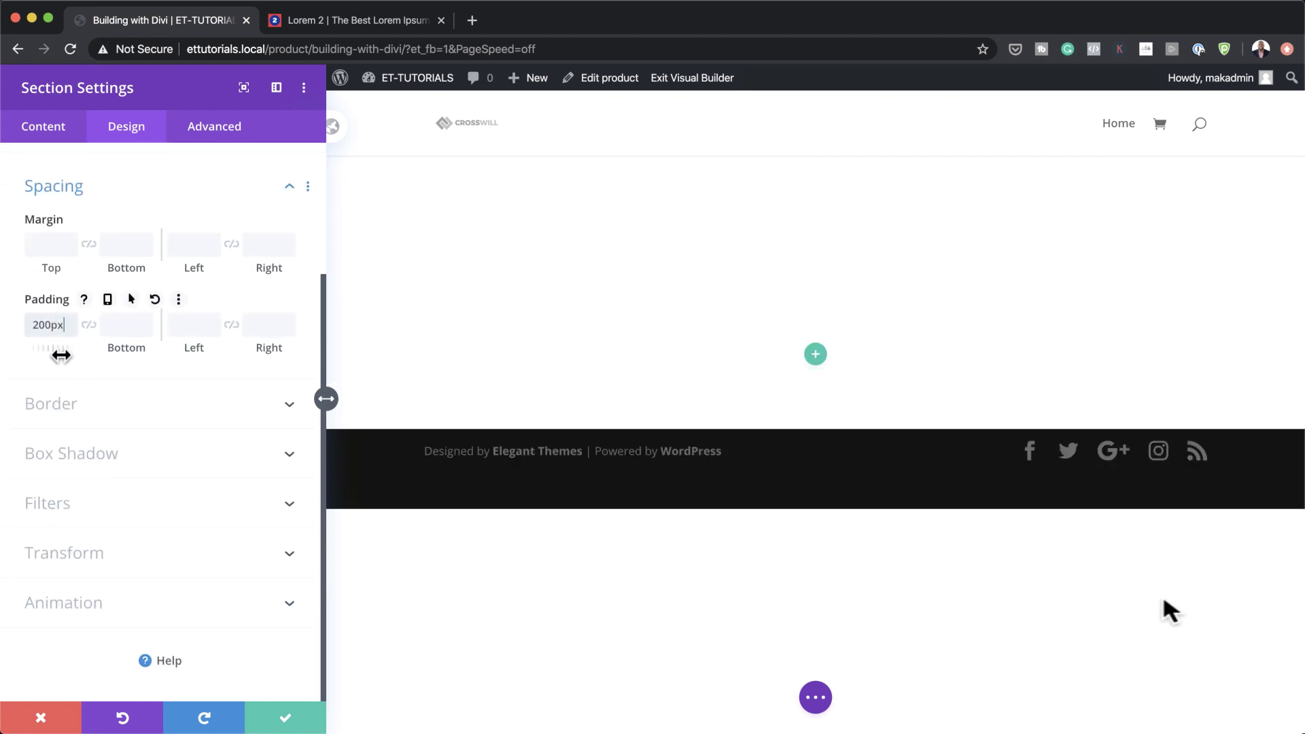
click(120, 324)
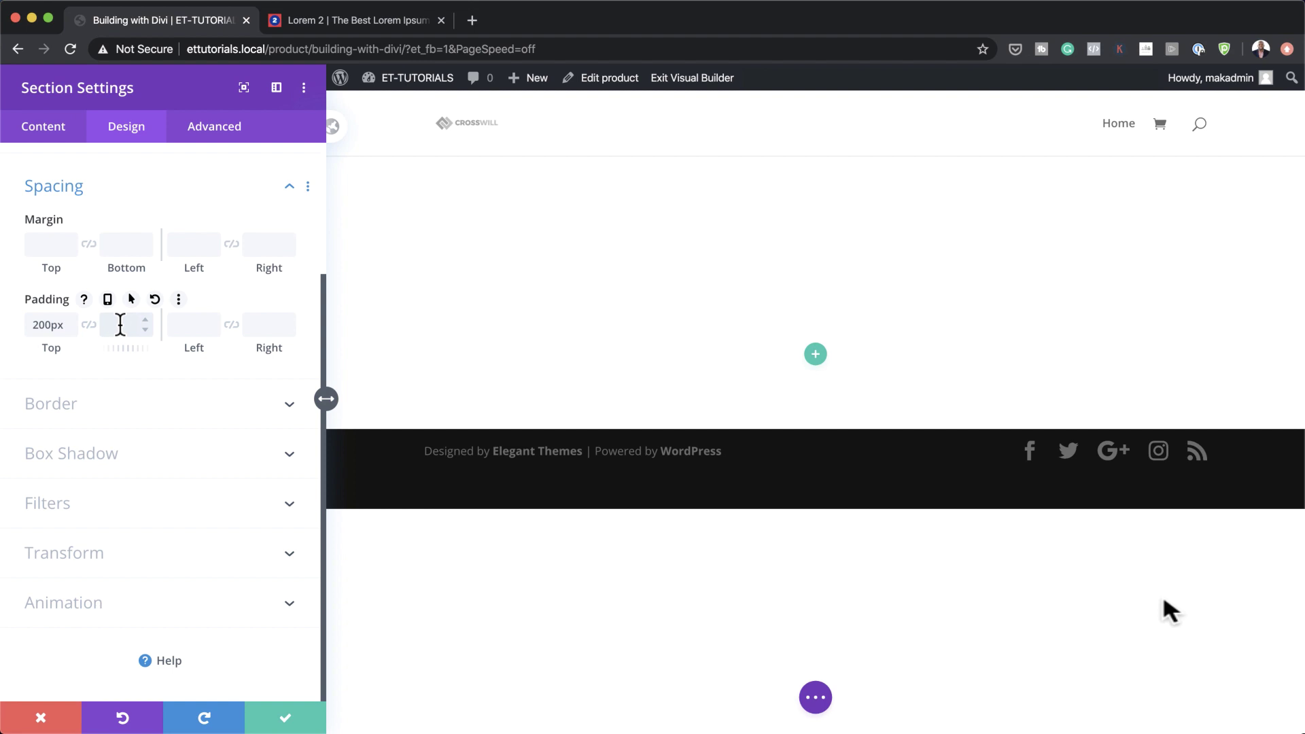
text(0)
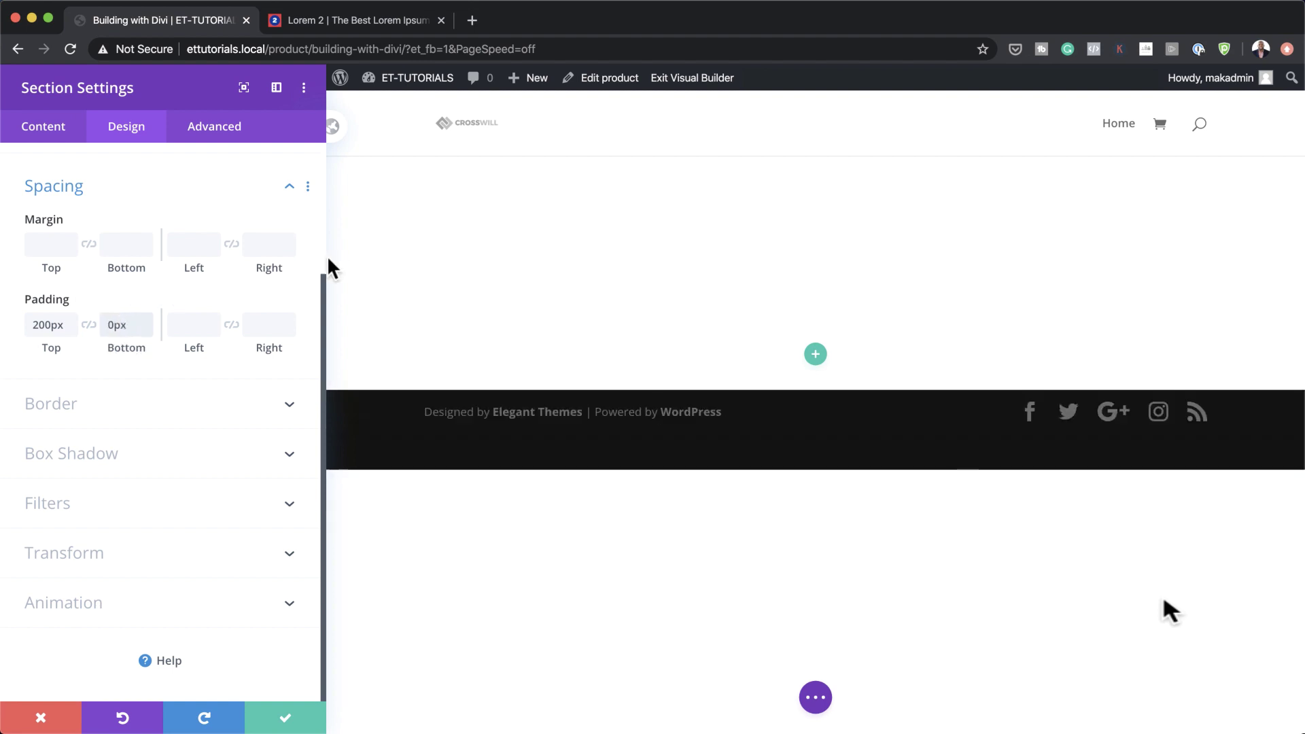
Set the section's horizontal and vertical overflow to Hidden and save the section settings.
click(215, 128)
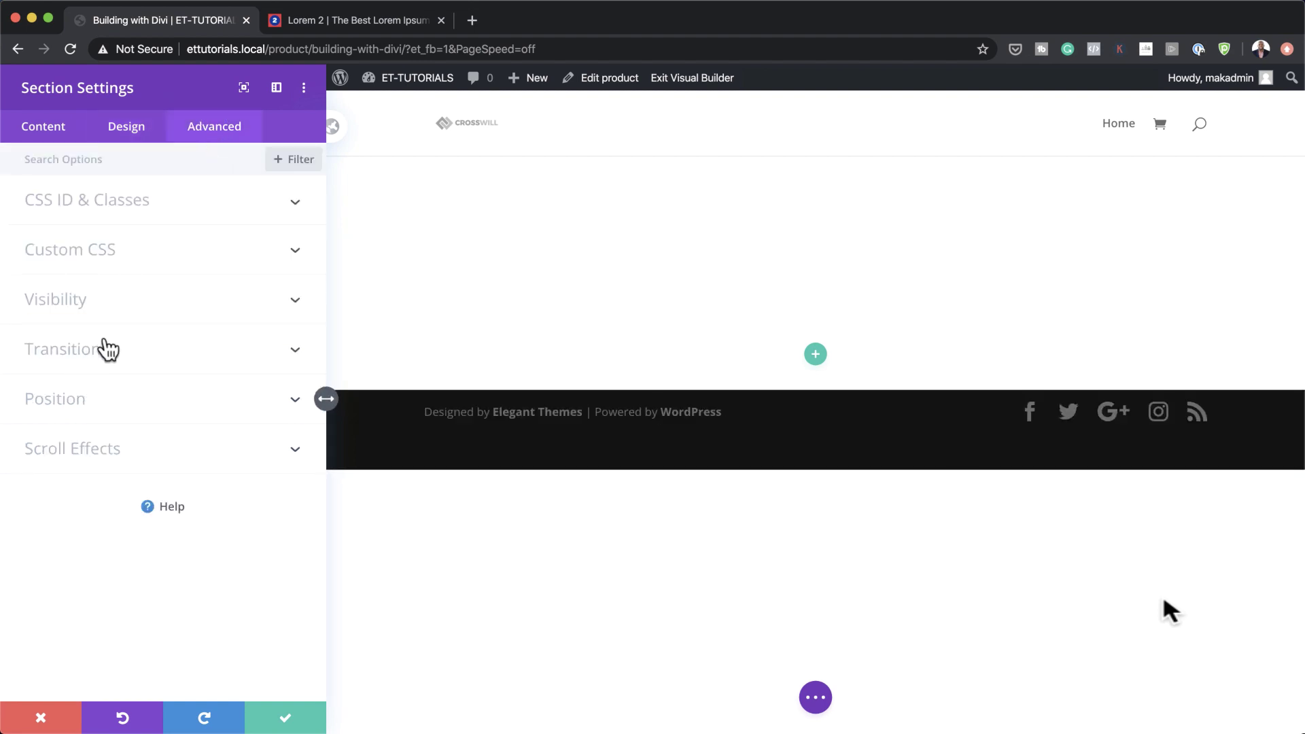
click(78, 301)
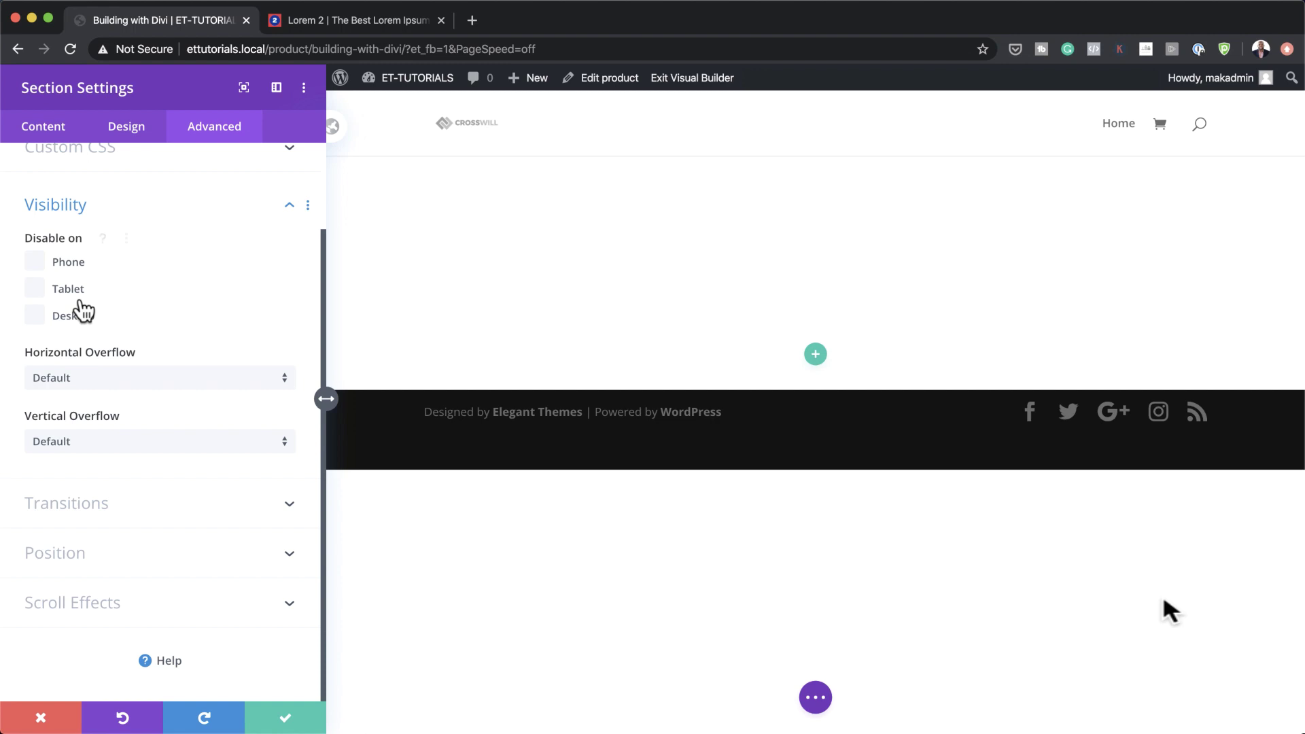
click(163, 379)
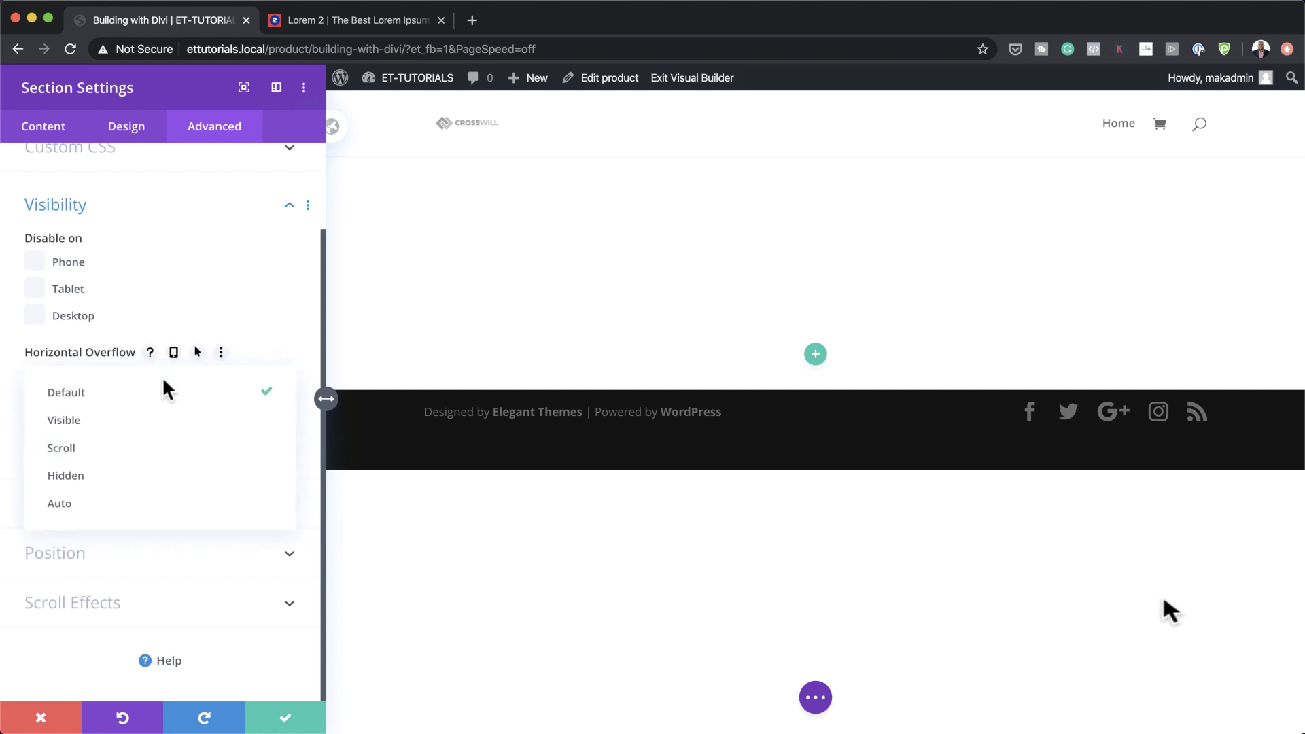
click(146, 475)
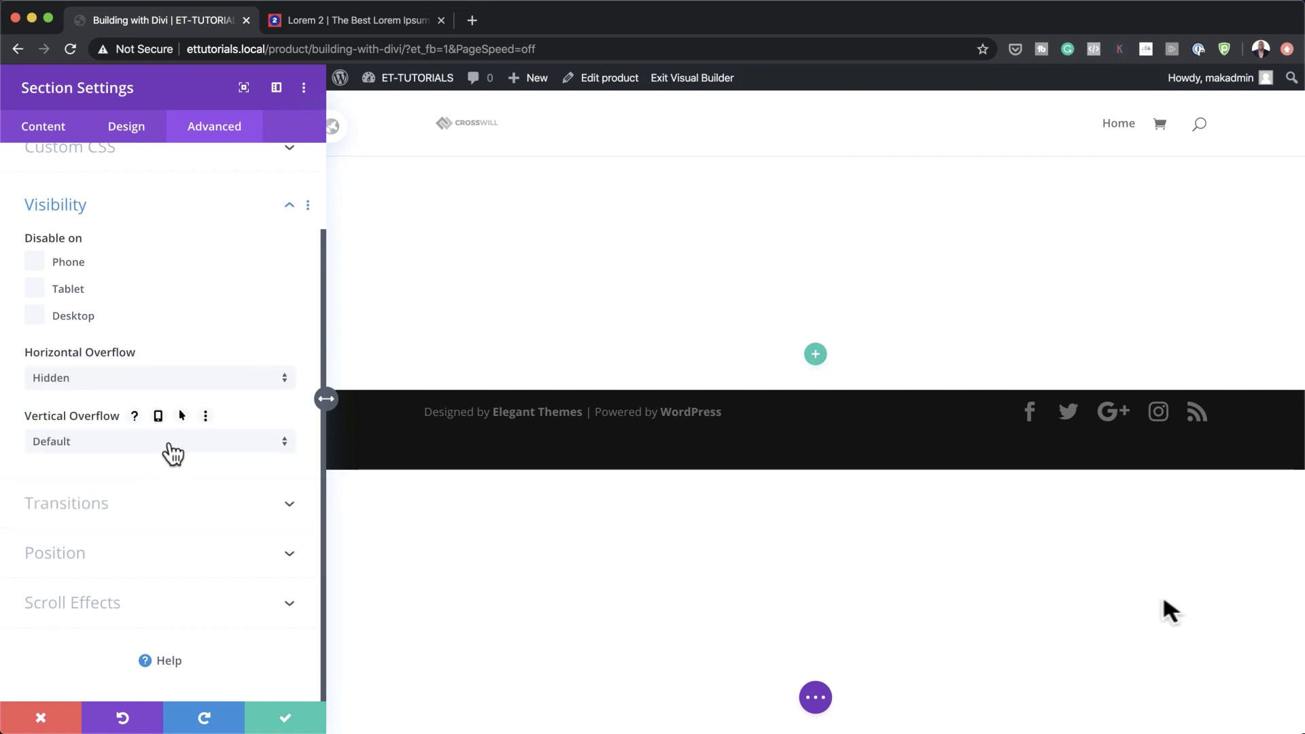
click(172, 453)
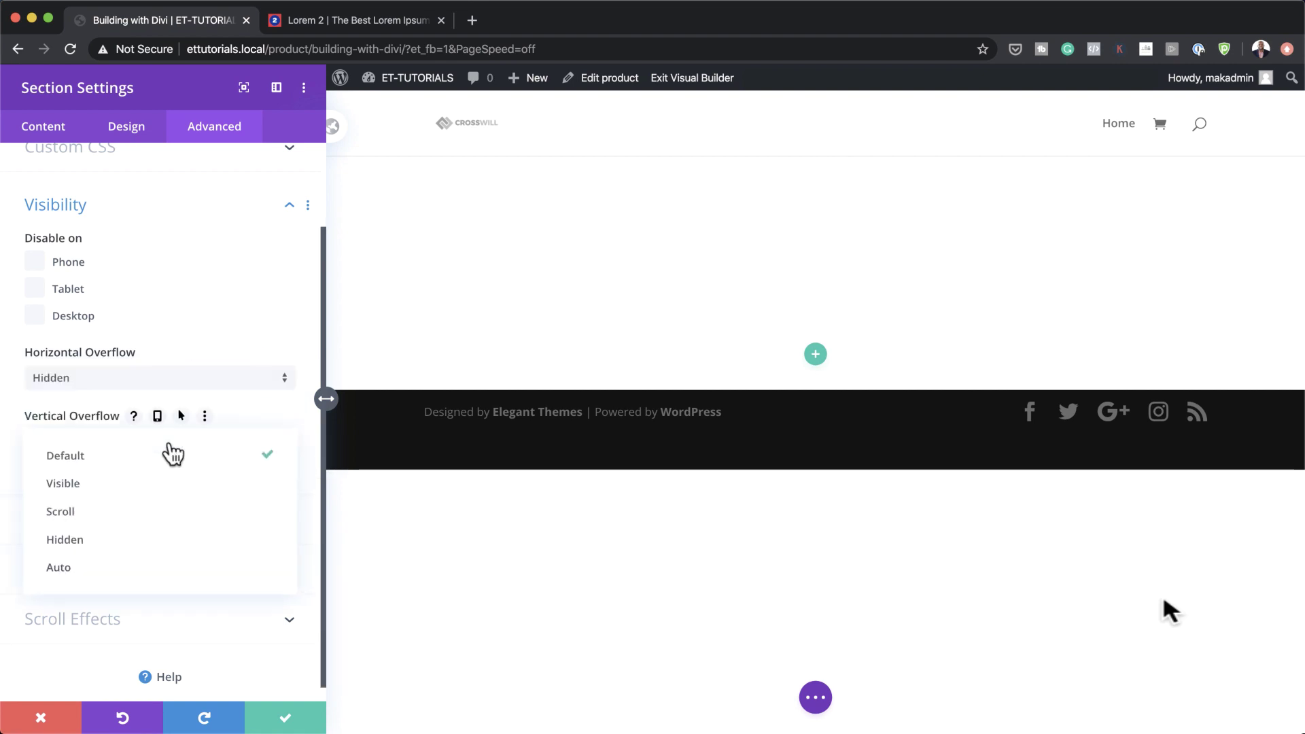
click(146, 551)
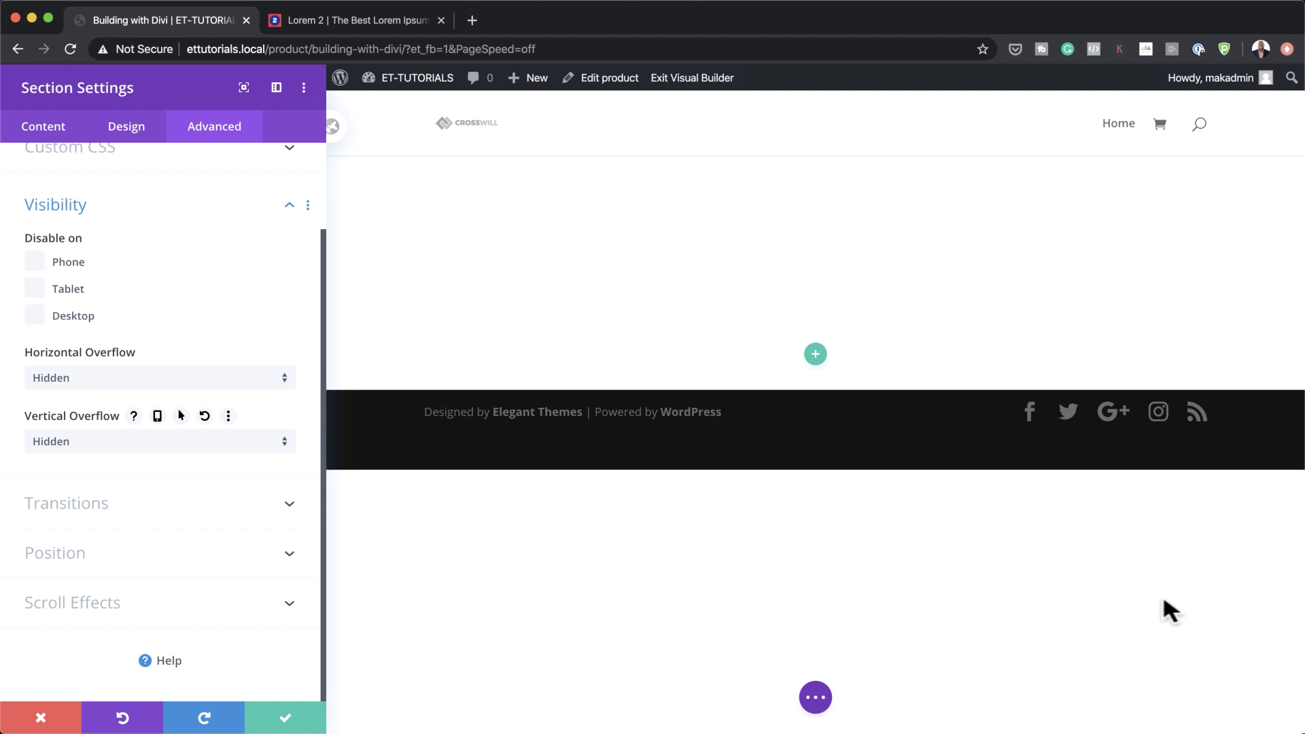
click(284, 720)
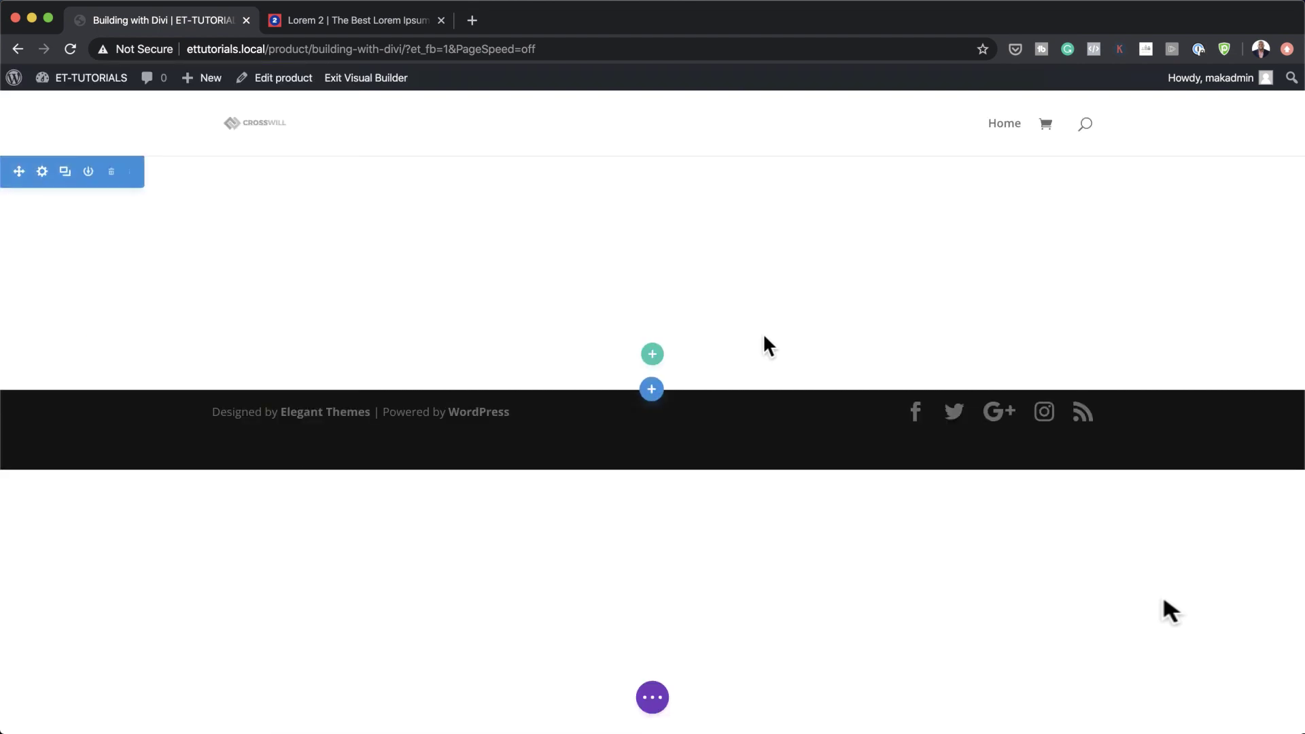
Add a single-column row to the empty section and dismiss the module insertion.
click(653, 357)
click(573, 496)
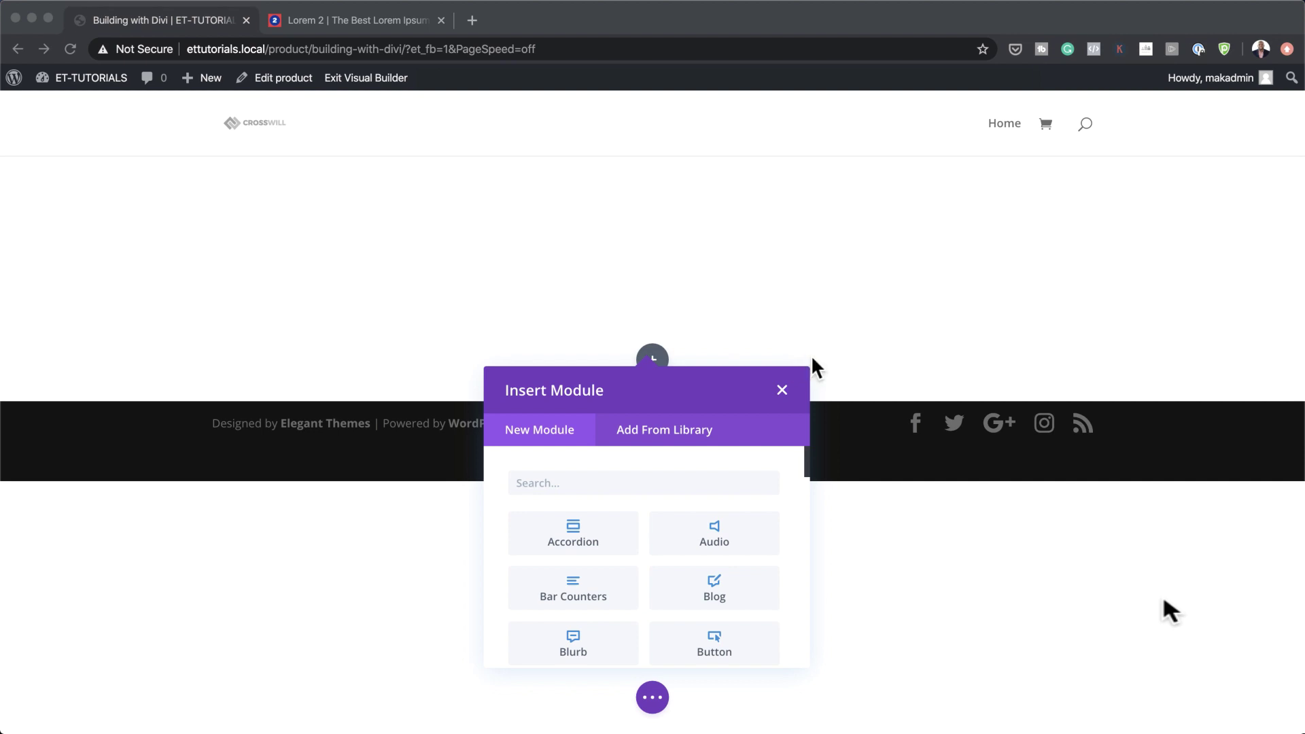
click(456, 330)
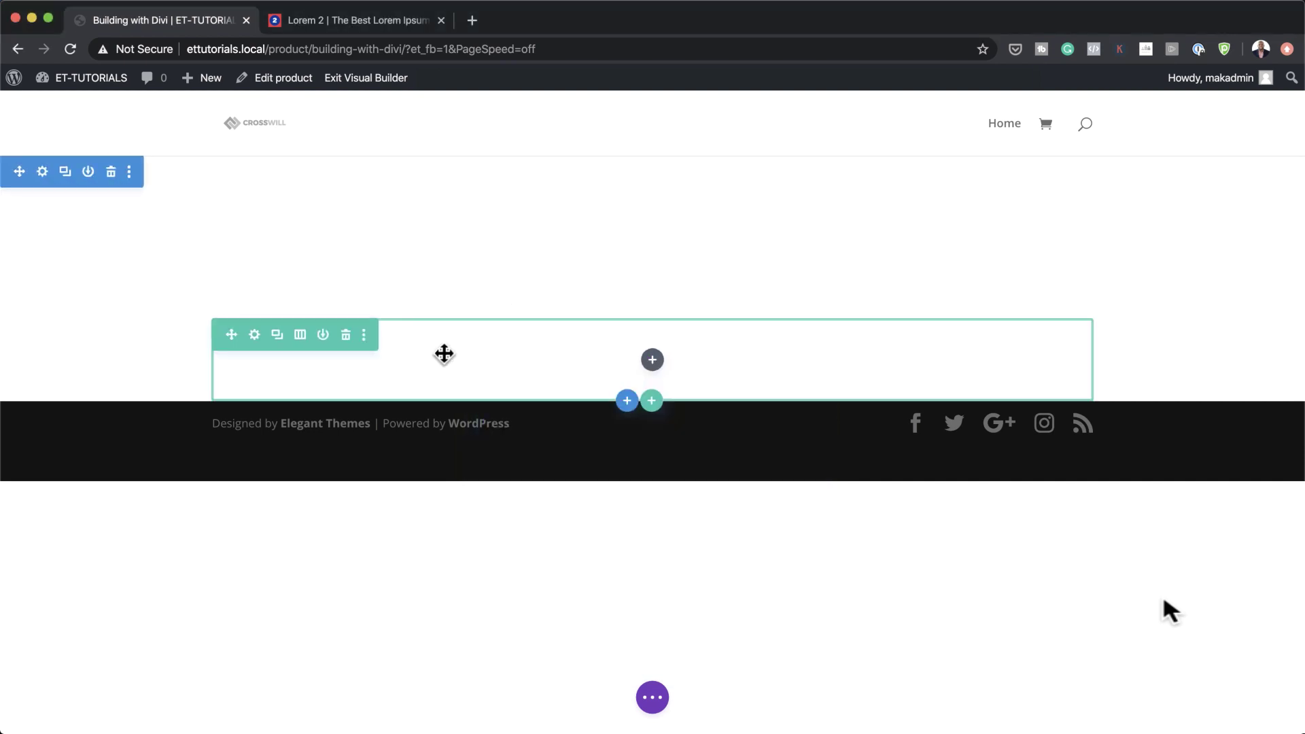
Give the new row a background color of #f4f4f4.
click(256, 337)
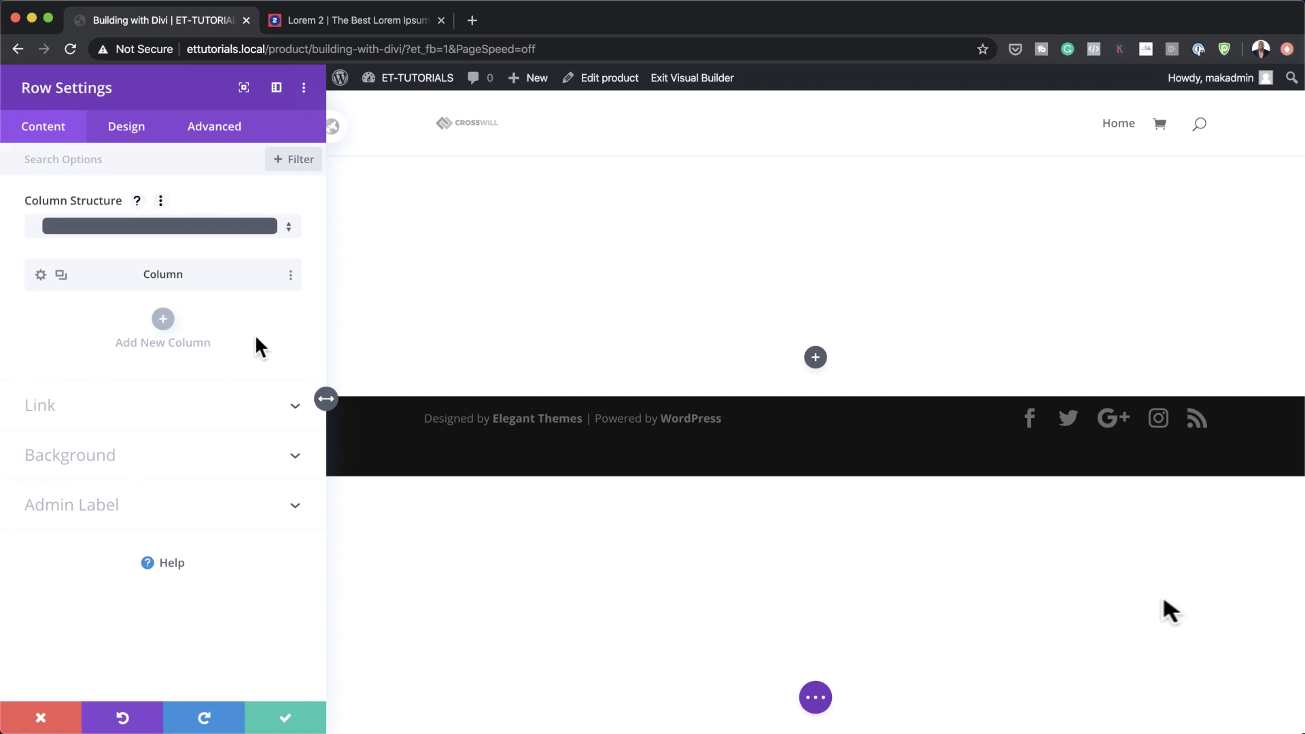
click(98, 455)
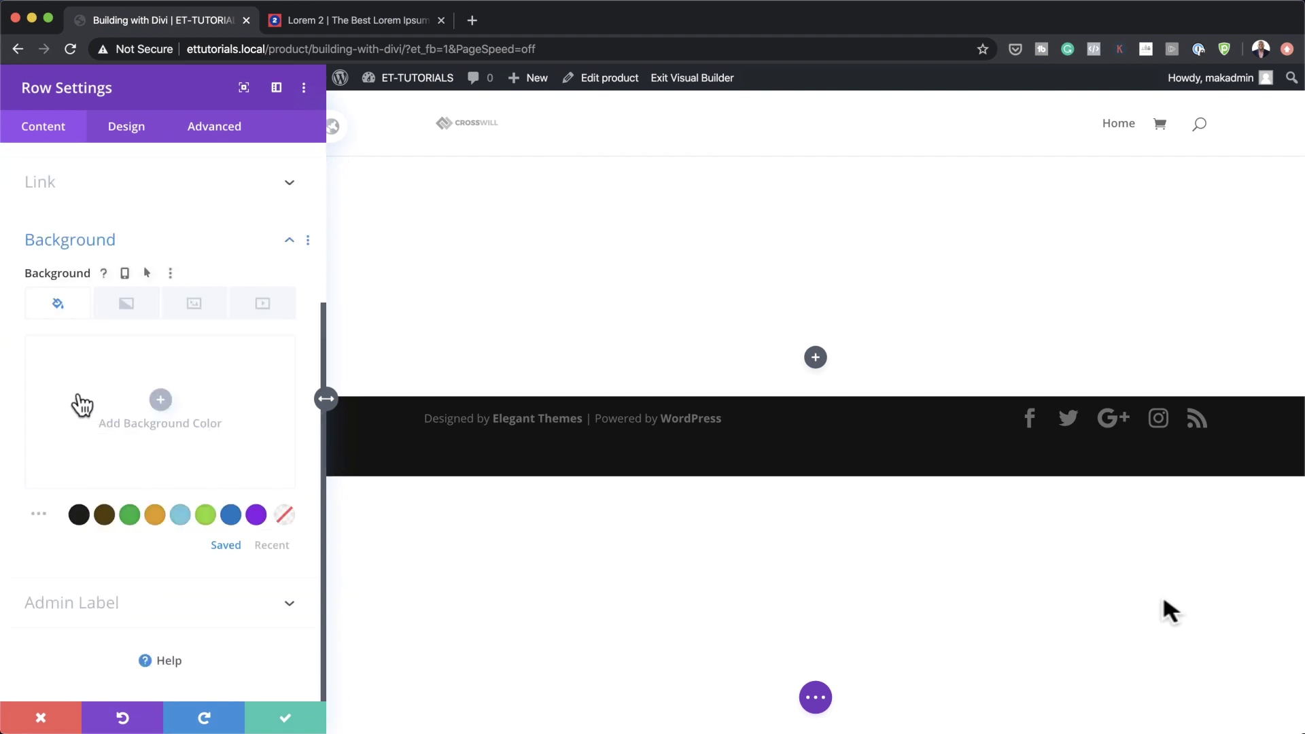
click(160, 399)
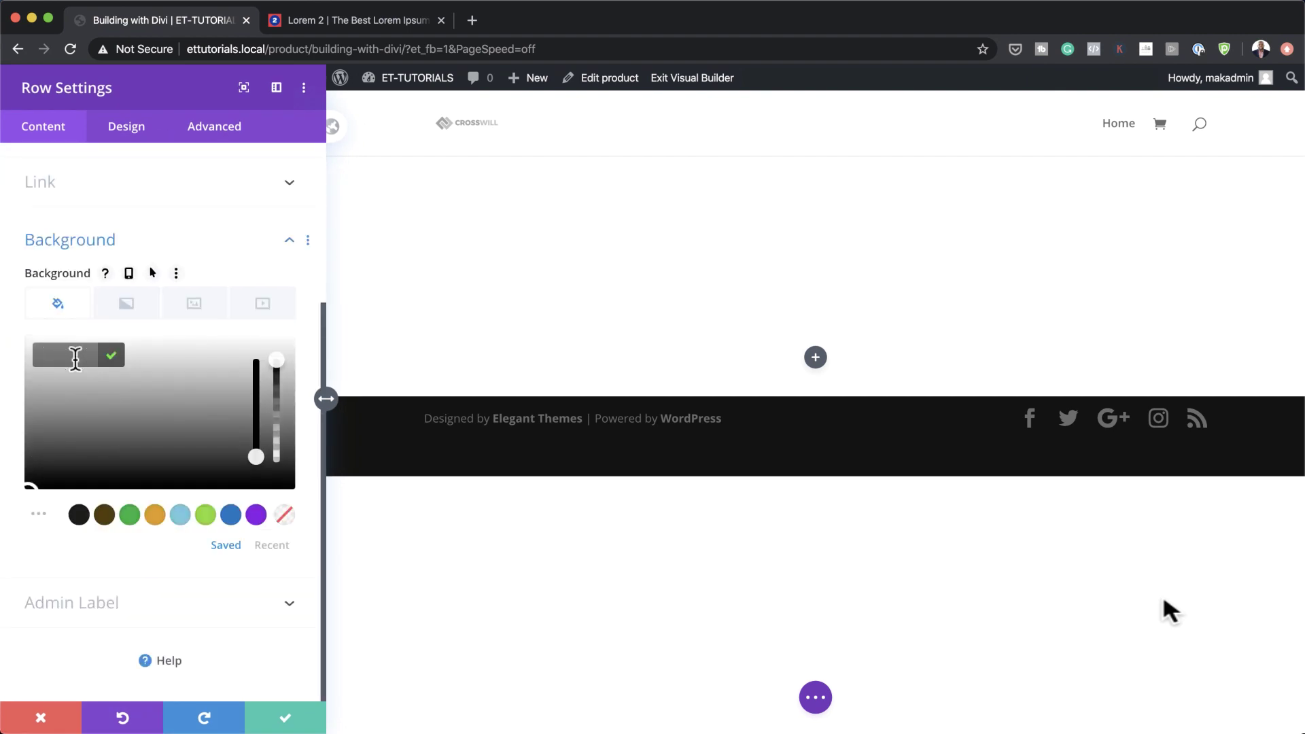
text(#f4f4f4)
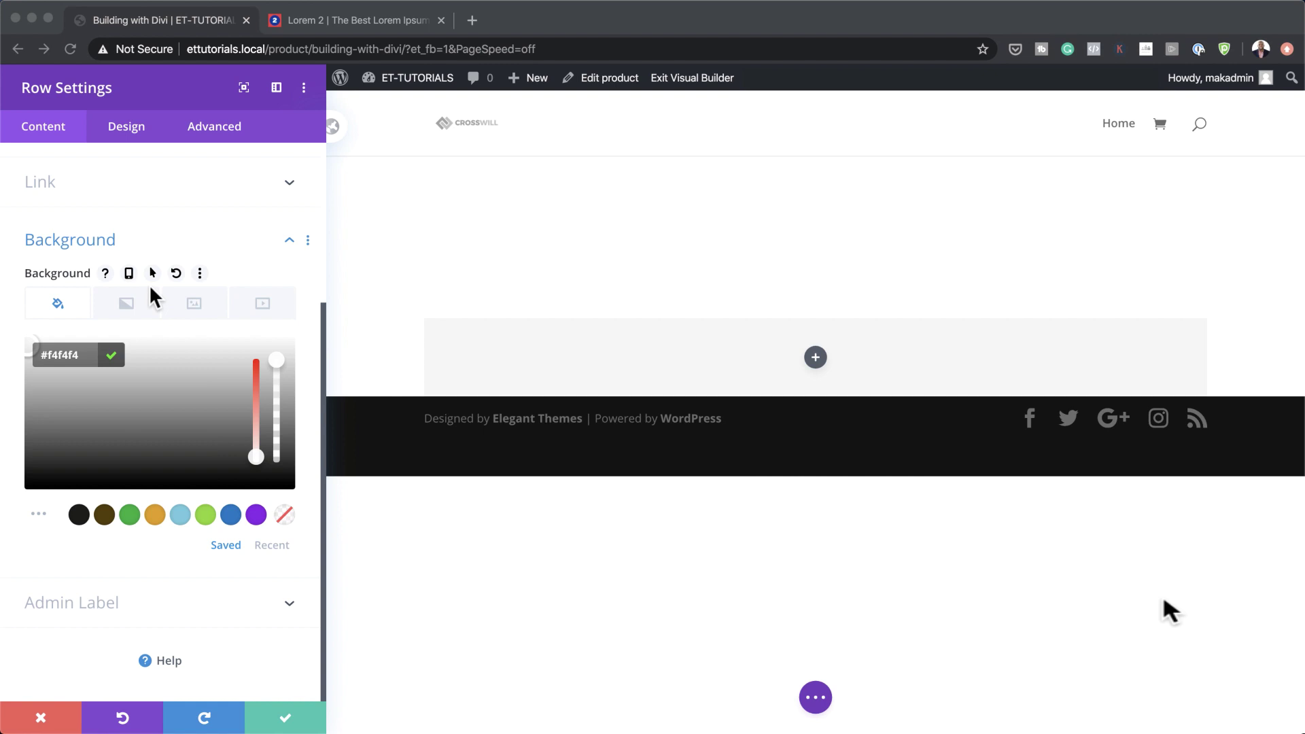
Set the row's maximum width to 1000px in its sizing options.
click(131, 125)
click(131, 125)
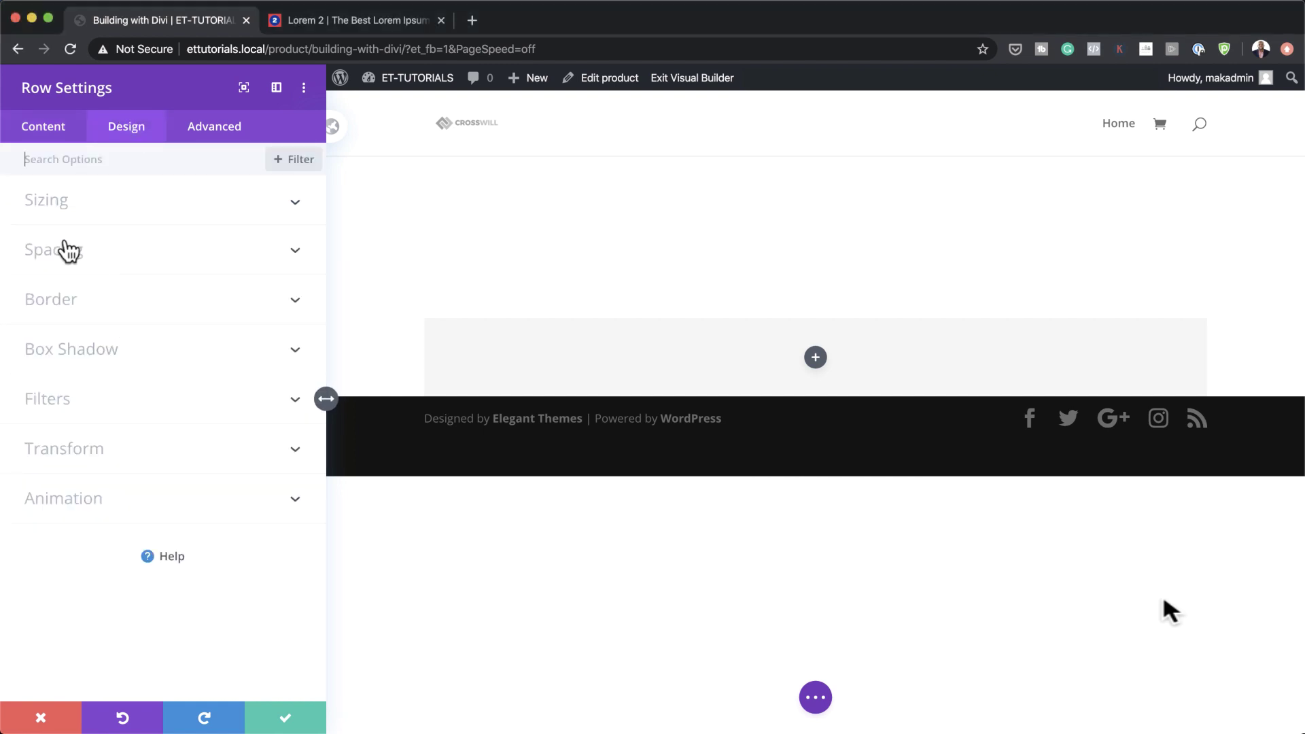
click(66, 215)
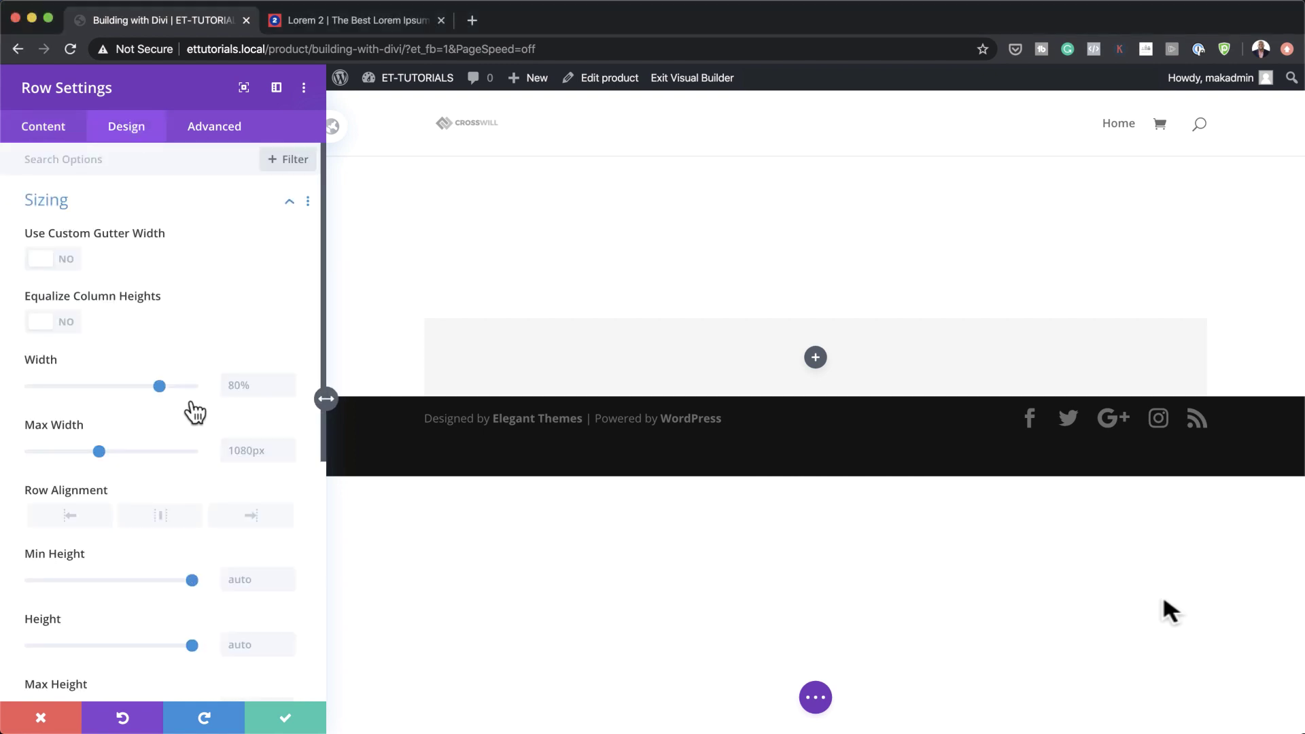
click(257, 450)
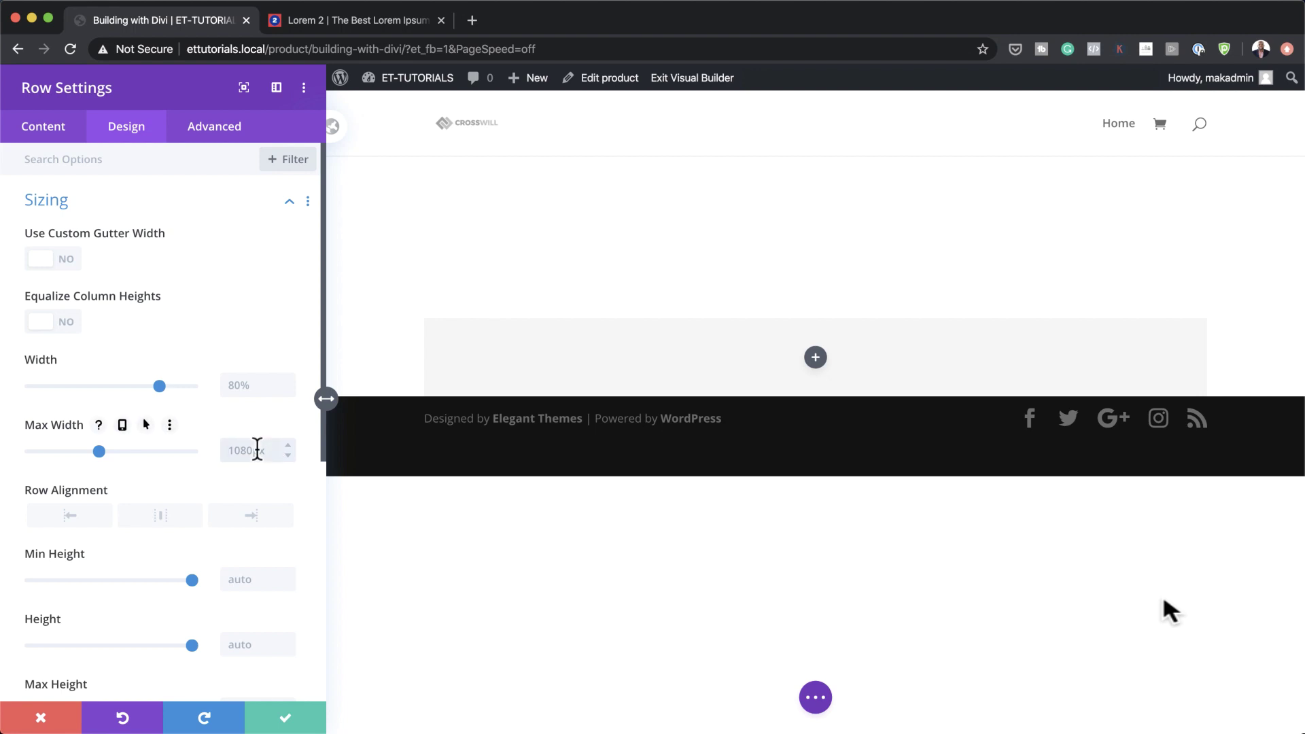
text(1000)
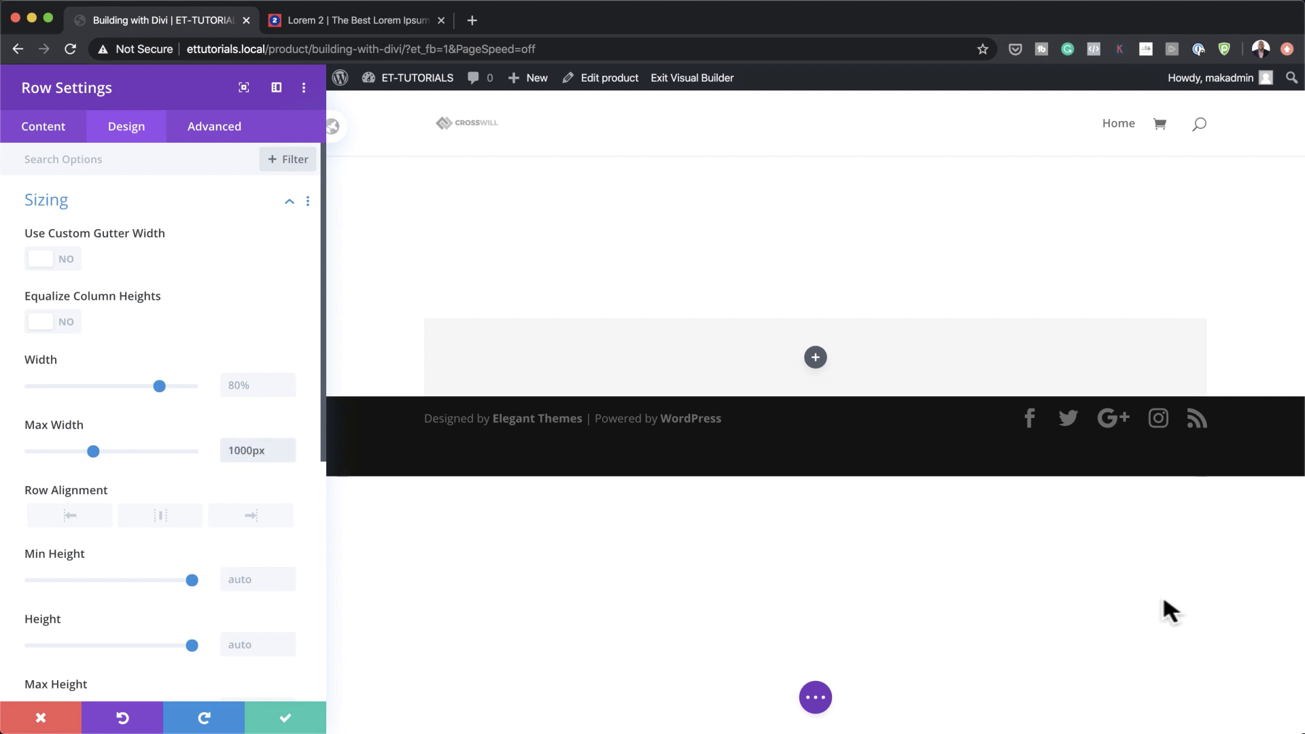
Set the row's top padding to 150px and link the bottom padding to the same value.
scroll(283, 339, down, 5)
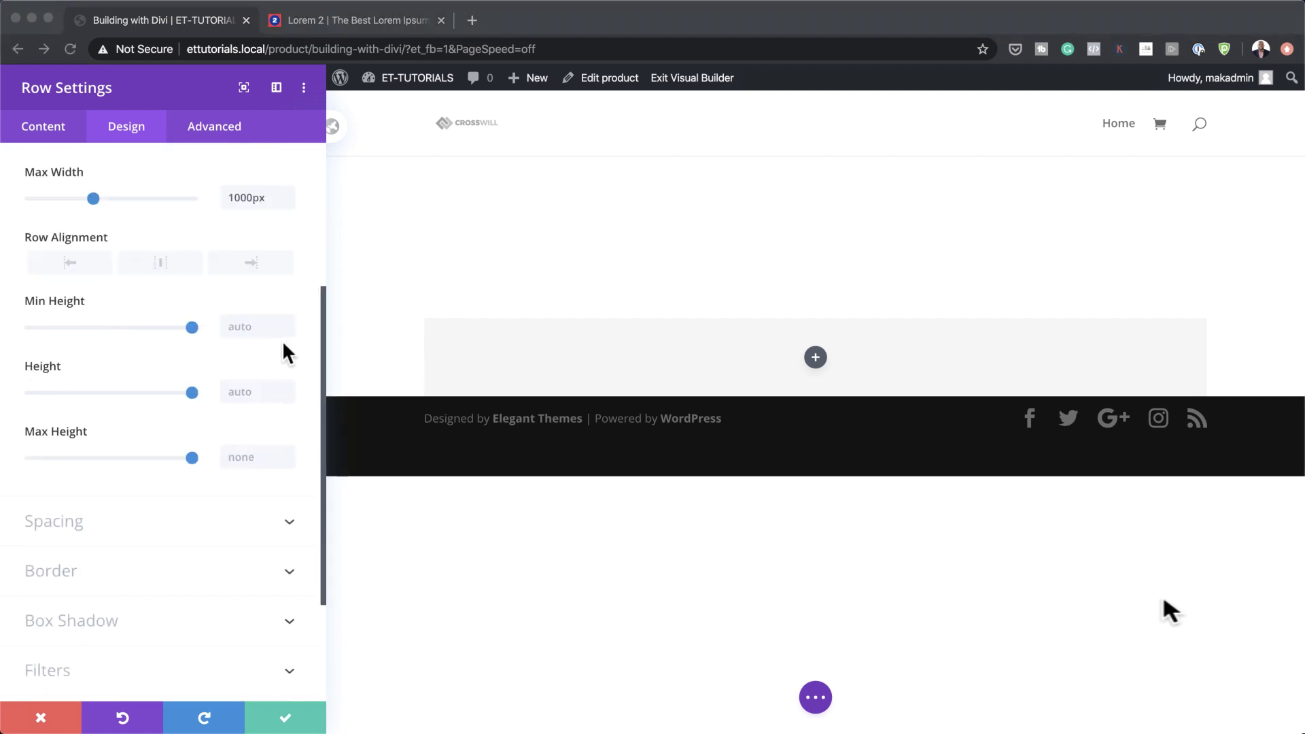
click(67, 449)
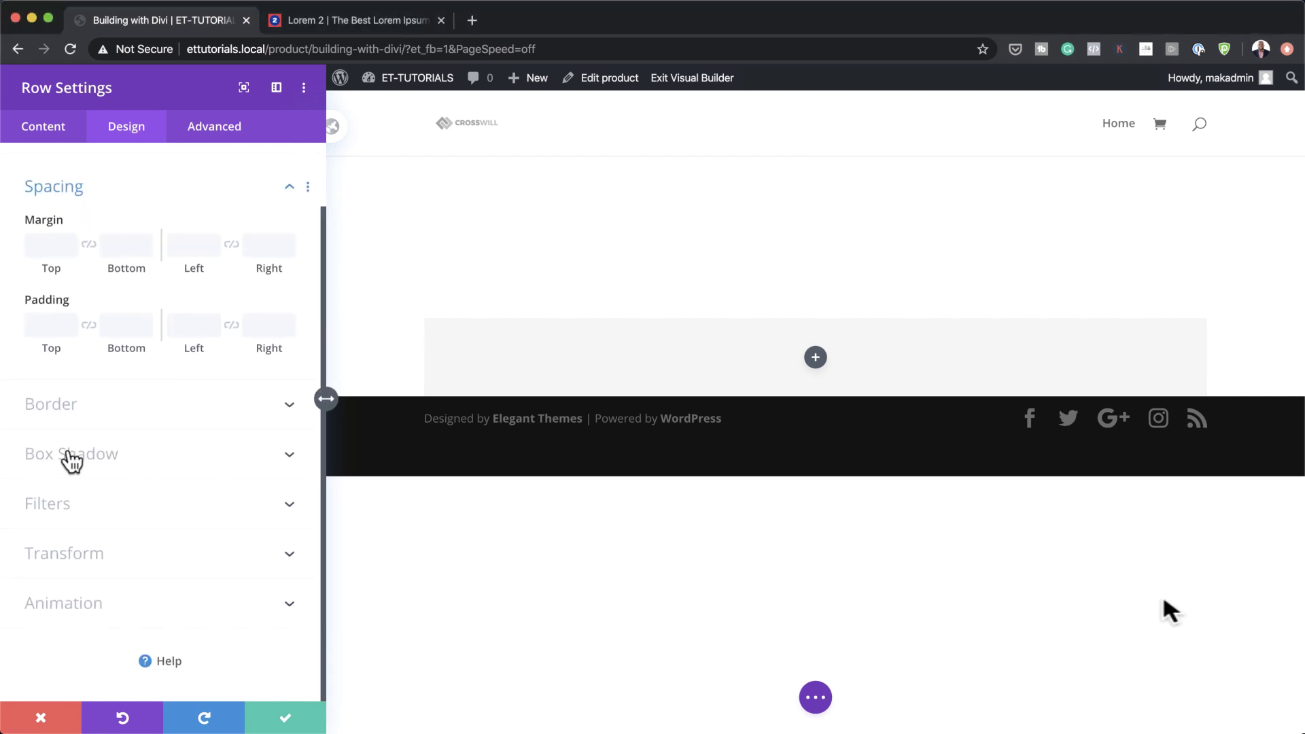
click(43, 330)
text(150px)
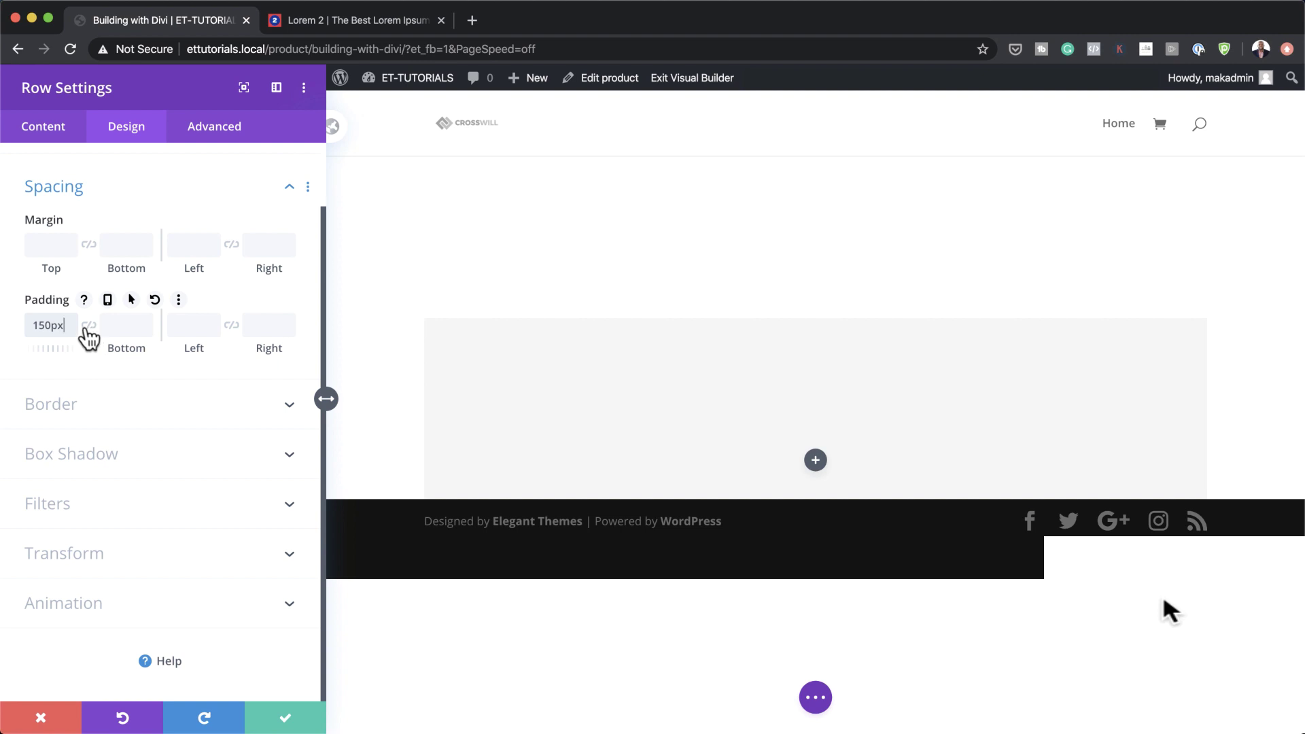
click(88, 326)
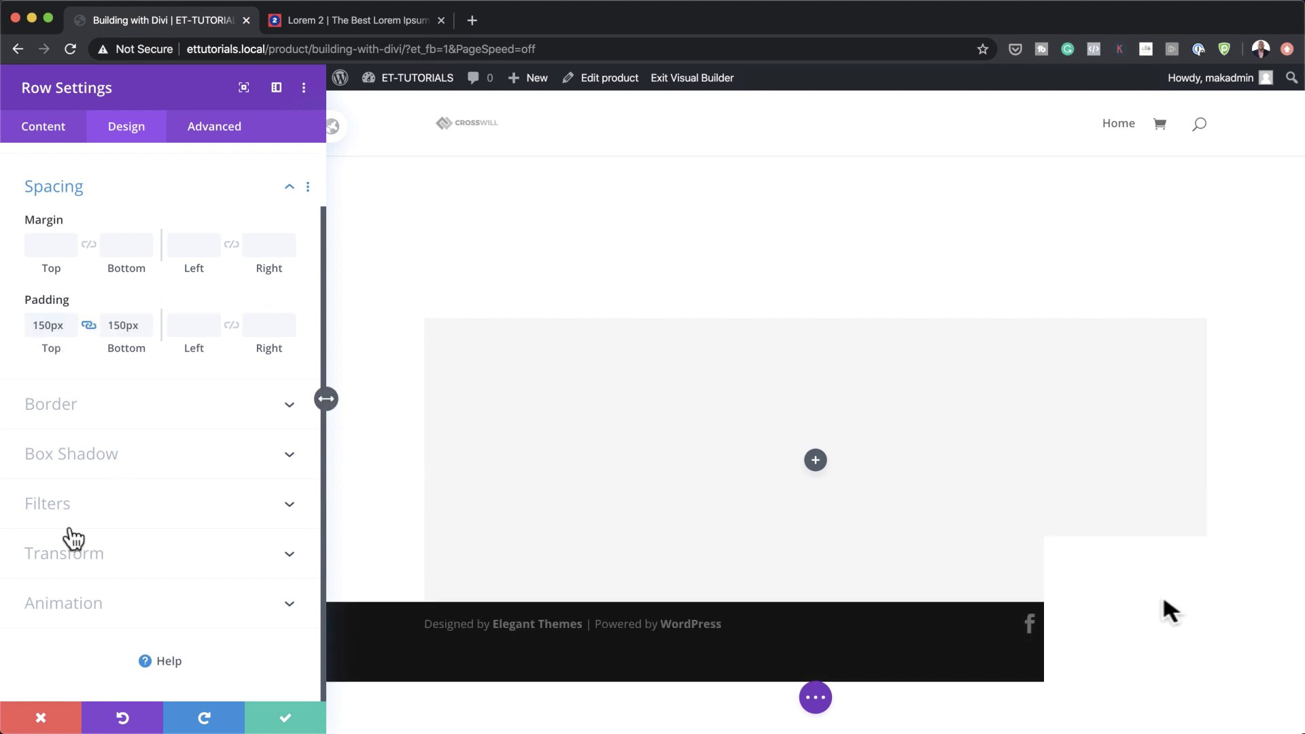
Unlink the row's rounded corners and set only the top-left and top-right corners to 50px.
click(68, 425)
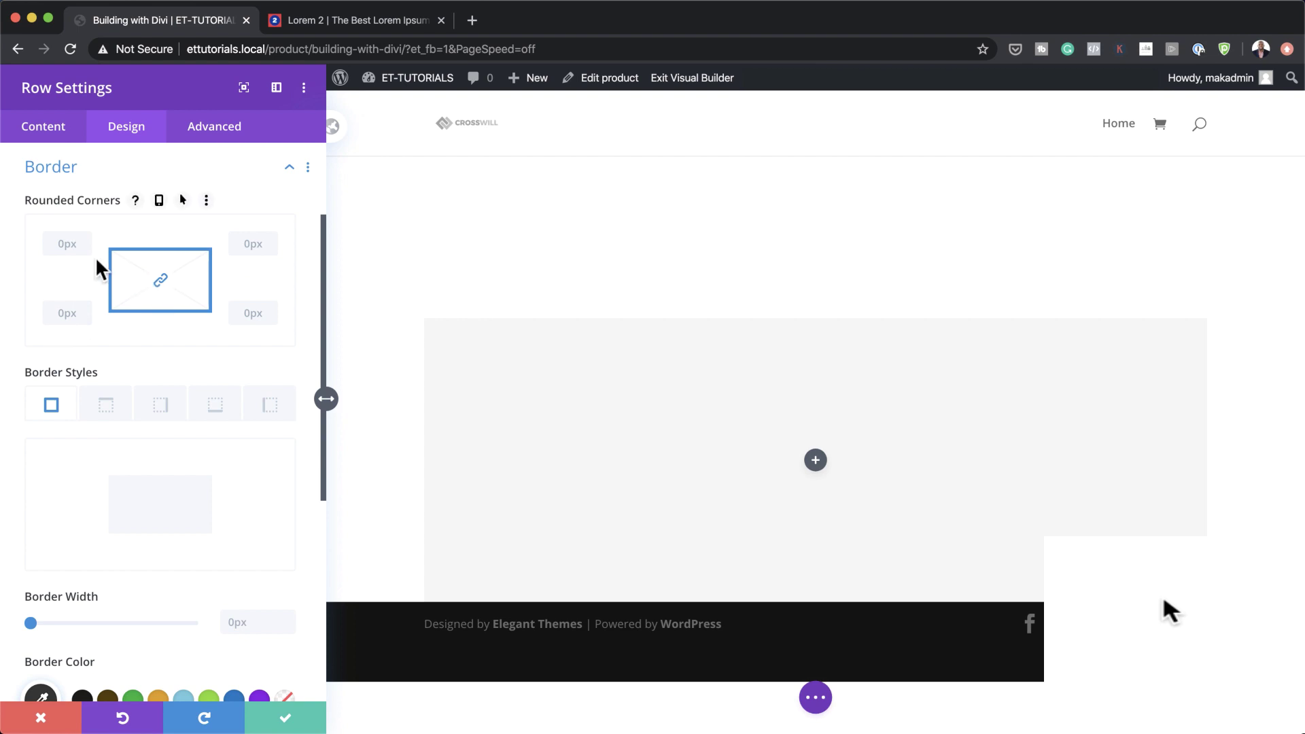
click(162, 280)
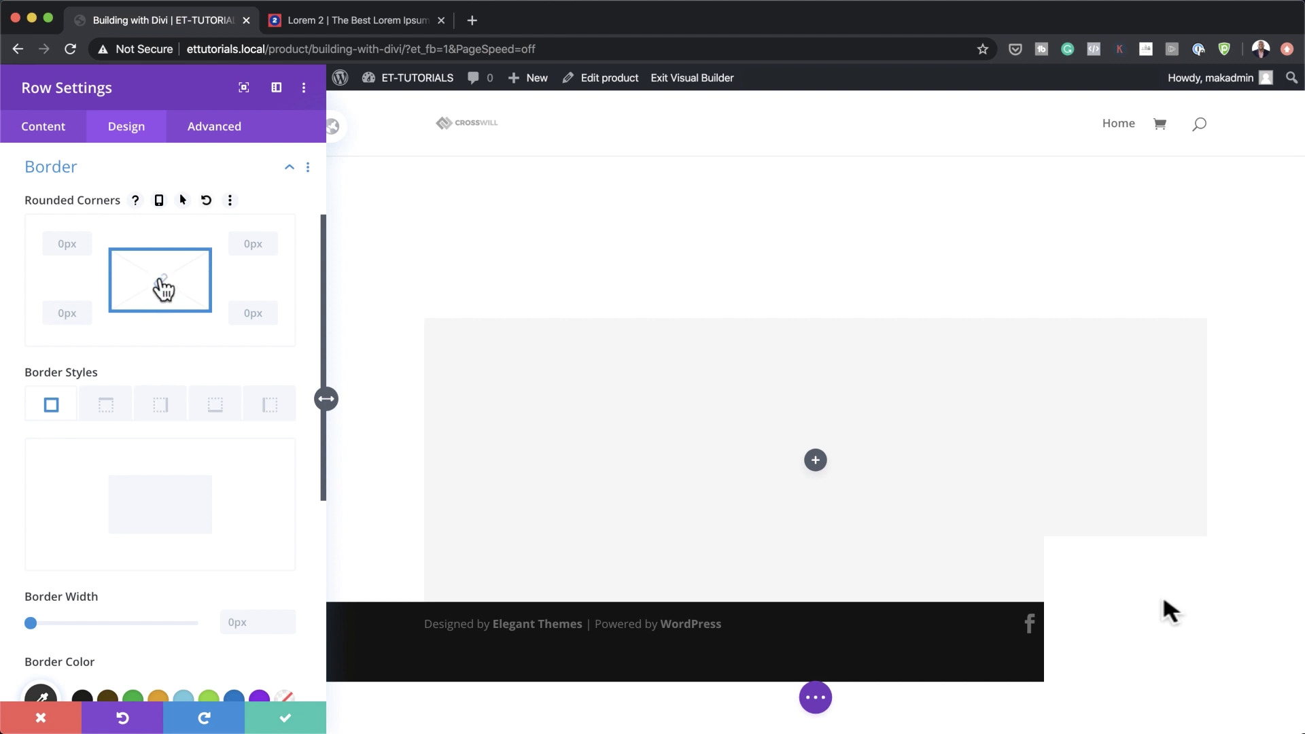
click(61, 244)
text(50)
double_click(65, 243)
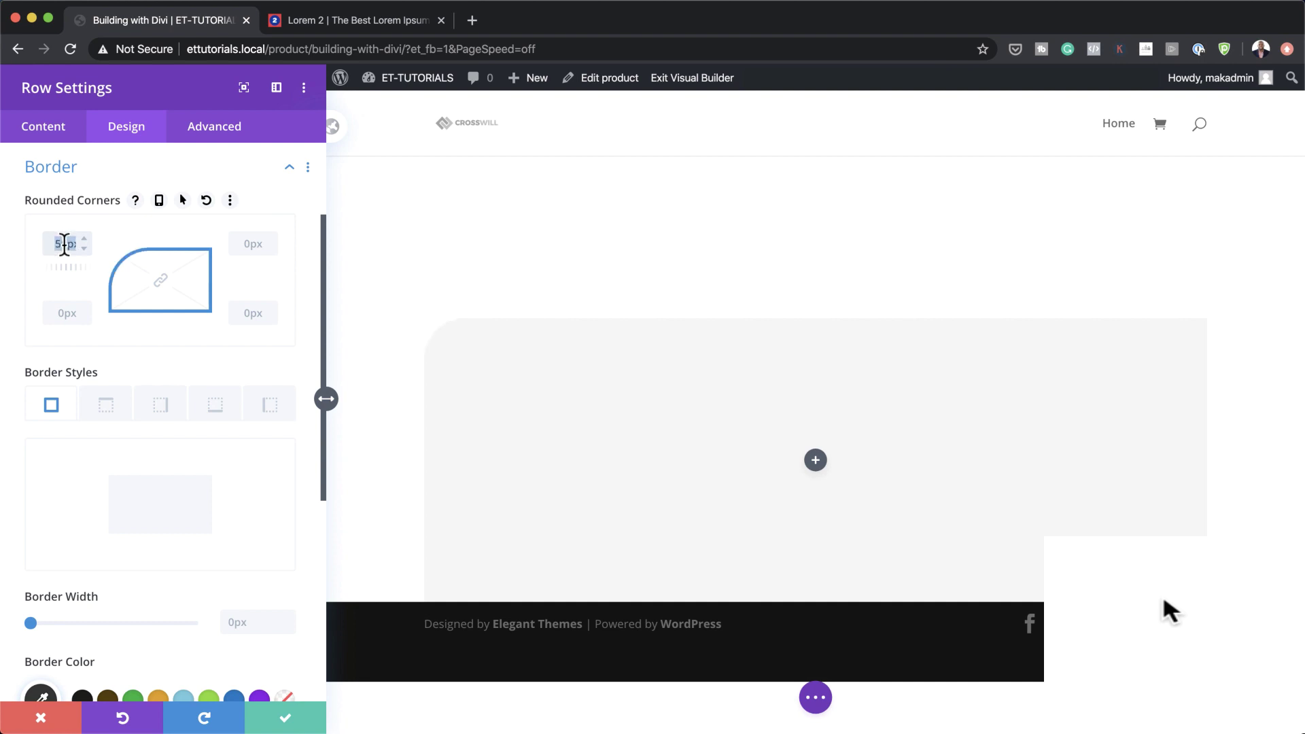
click(252, 246)
text(50px)
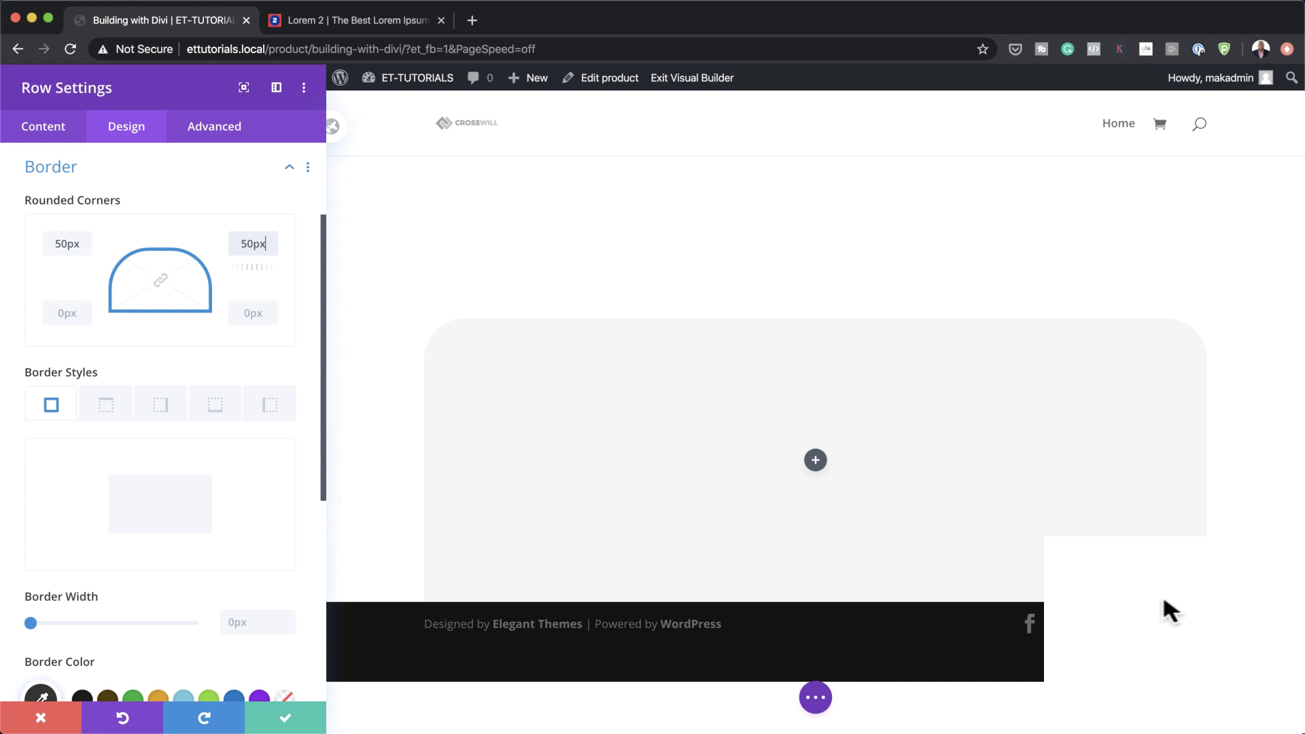
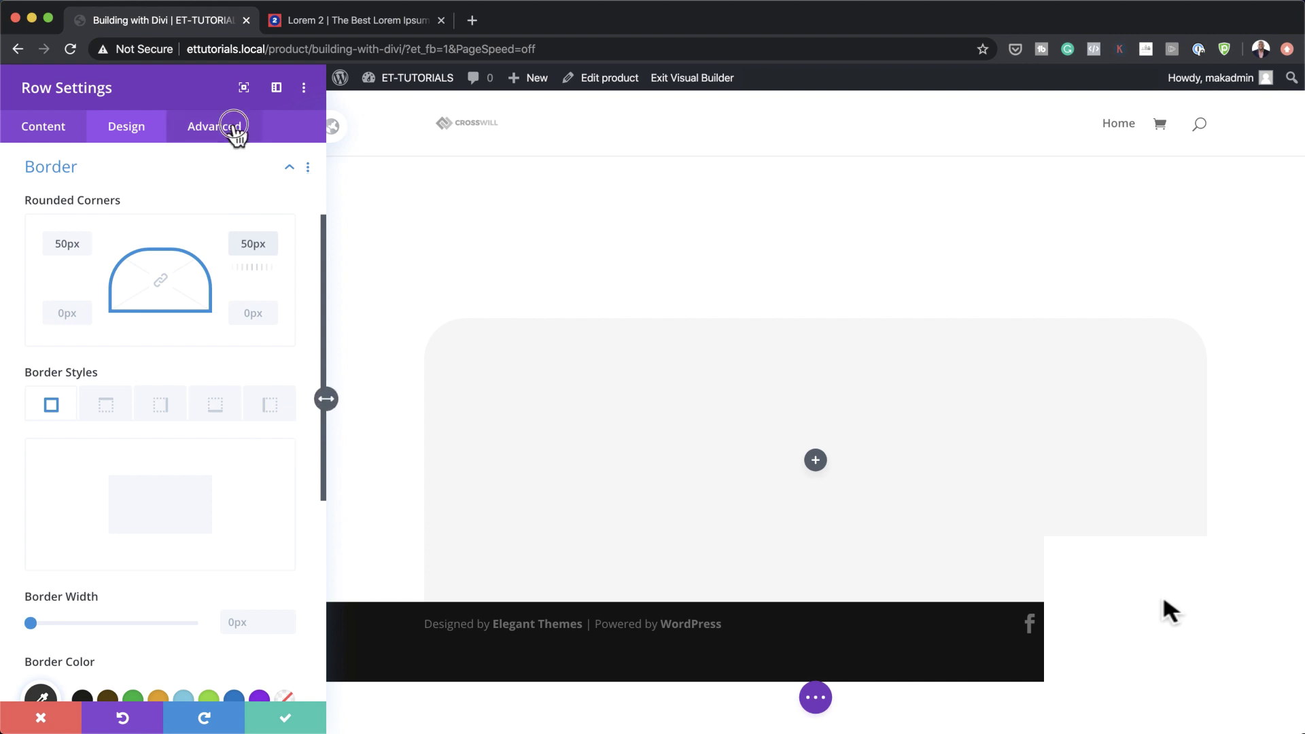
Set the row's horizontal and vertical overflow to Visible and save the row settings.
click(123, 305)
click(128, 385)
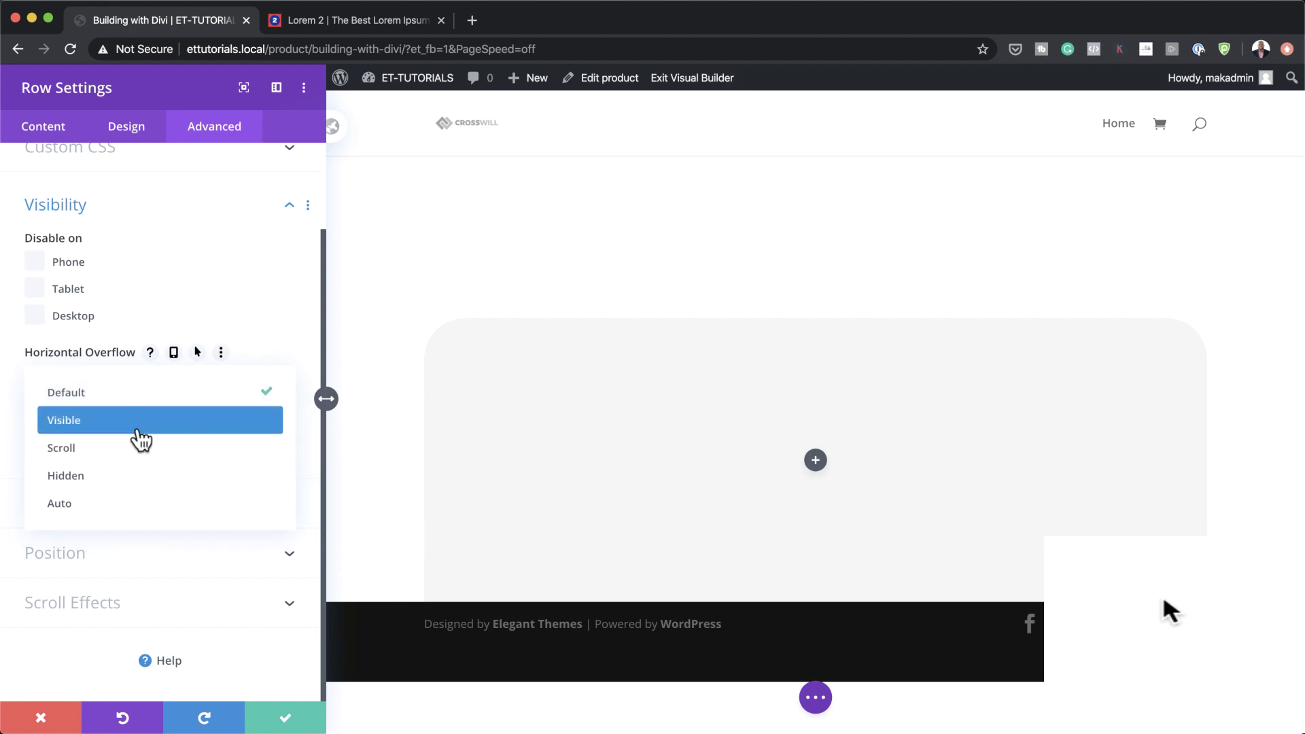
click(138, 427)
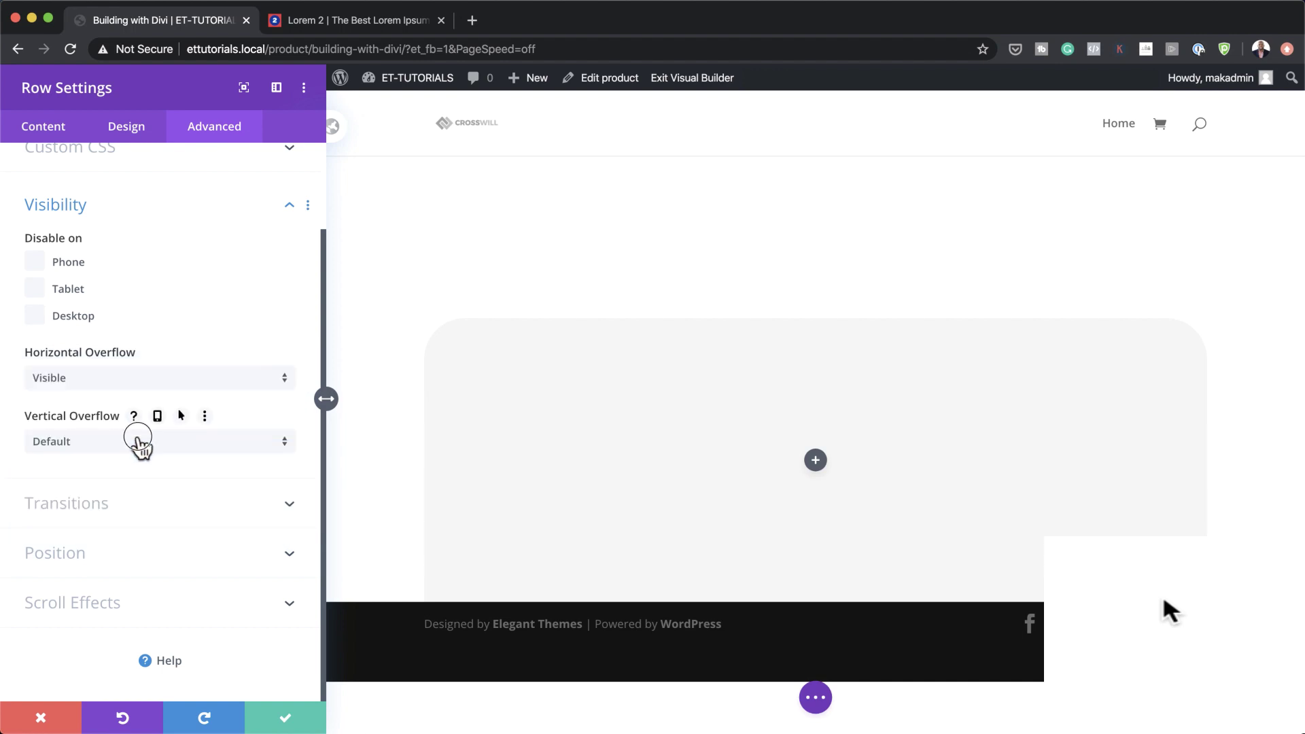
click(136, 440)
click(150, 485)
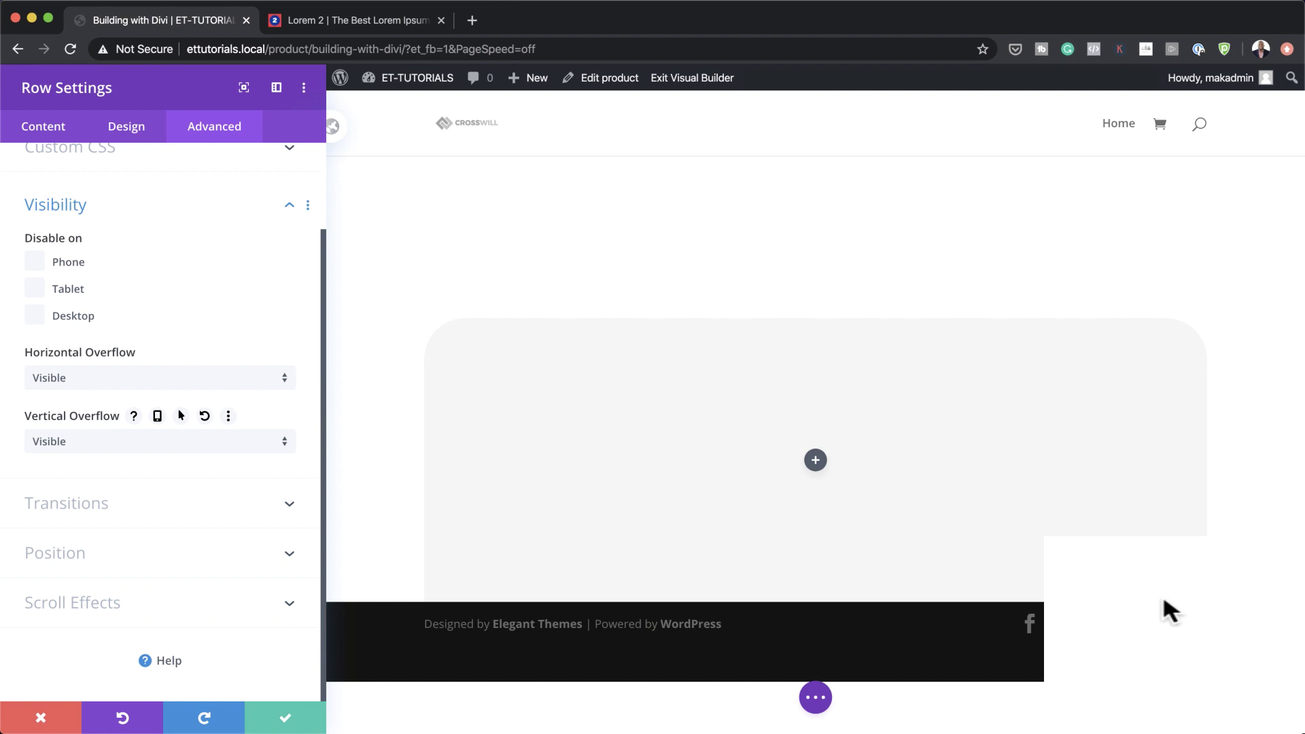
click(291, 716)
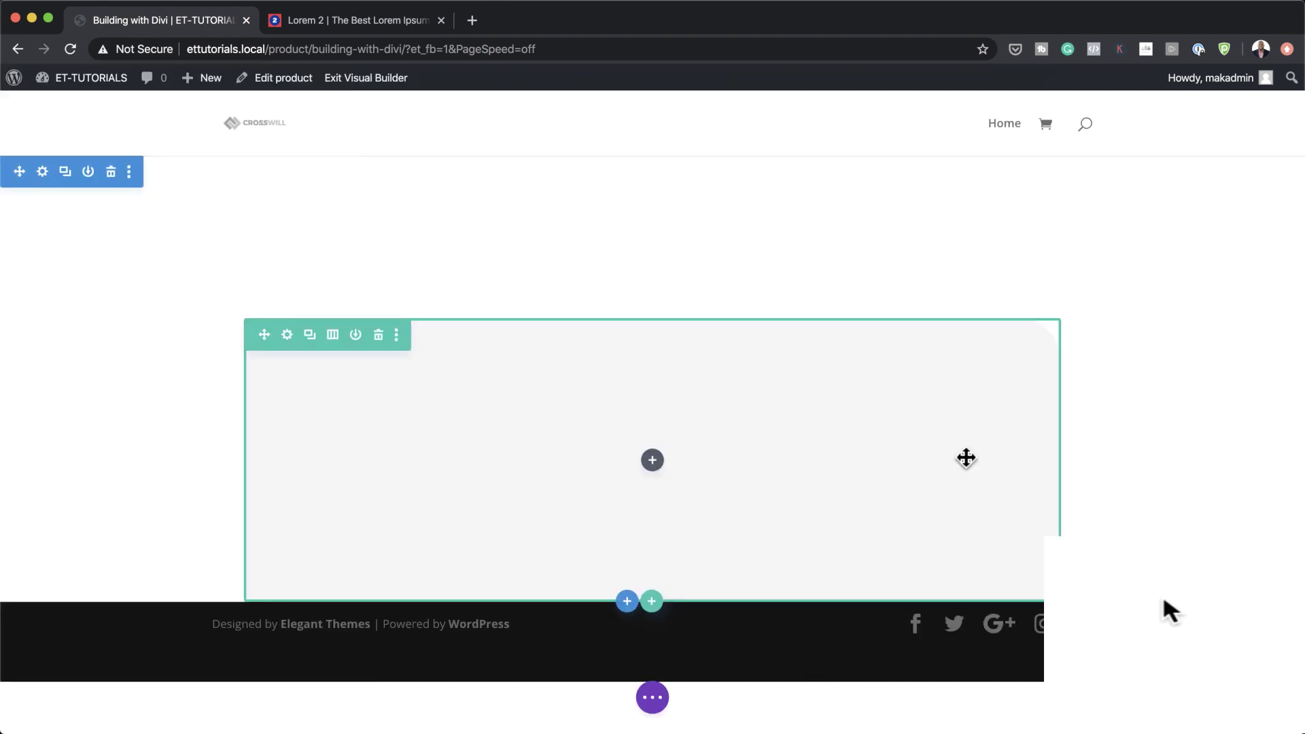
Insert a Woo Breadcrumb module into the row and set its home text to "#".
click(653, 461)
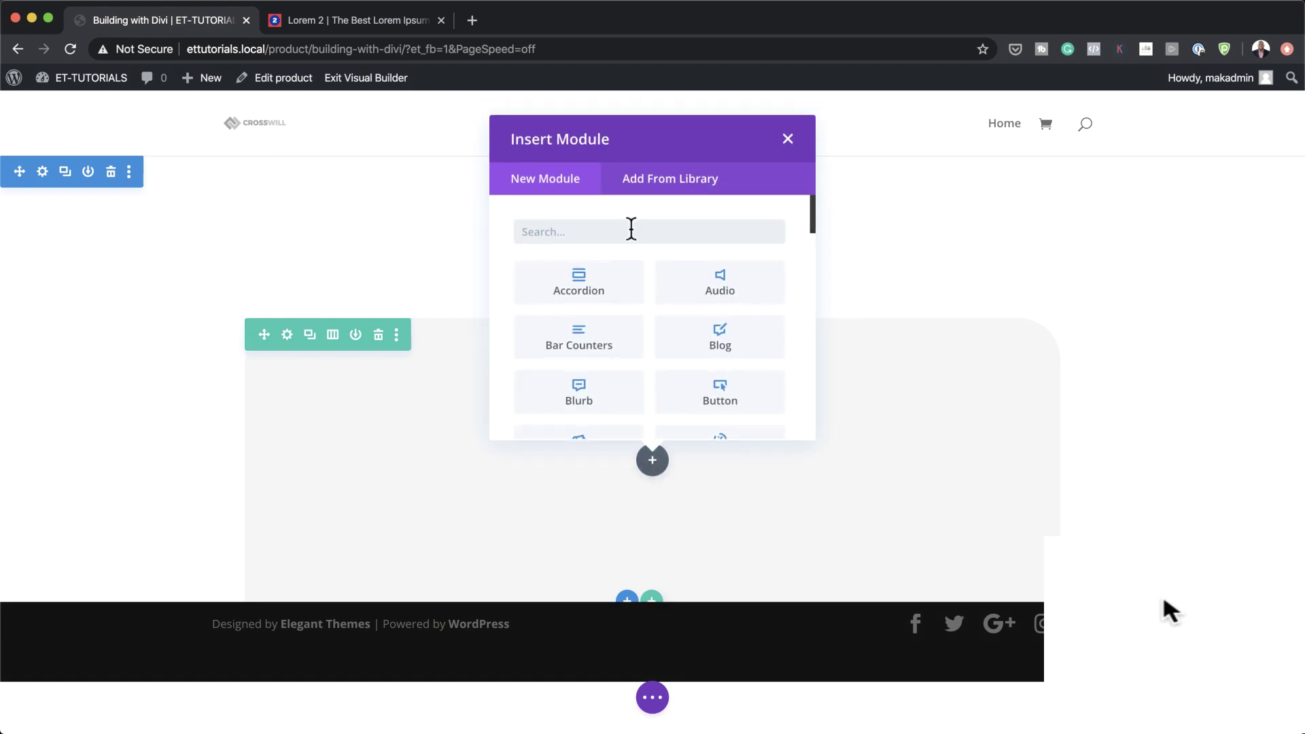
text(woo bre)
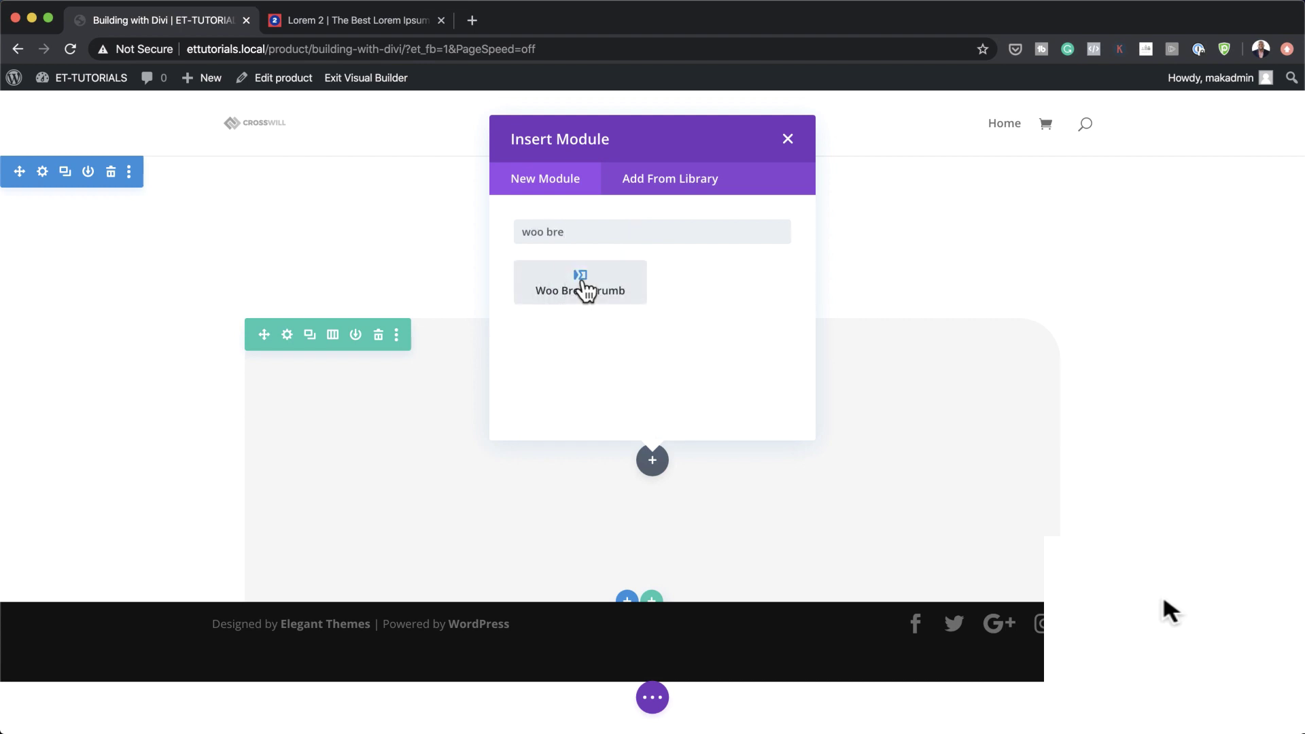
click(583, 289)
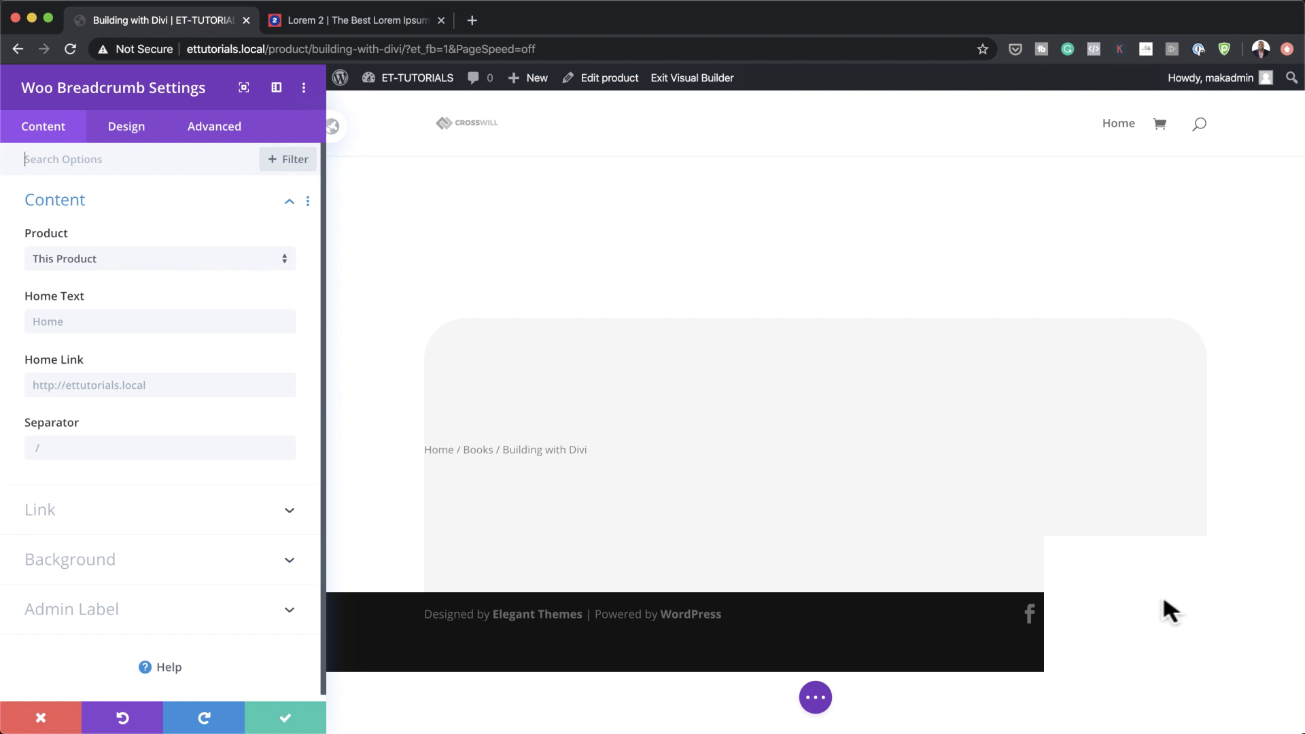
click(80, 325)
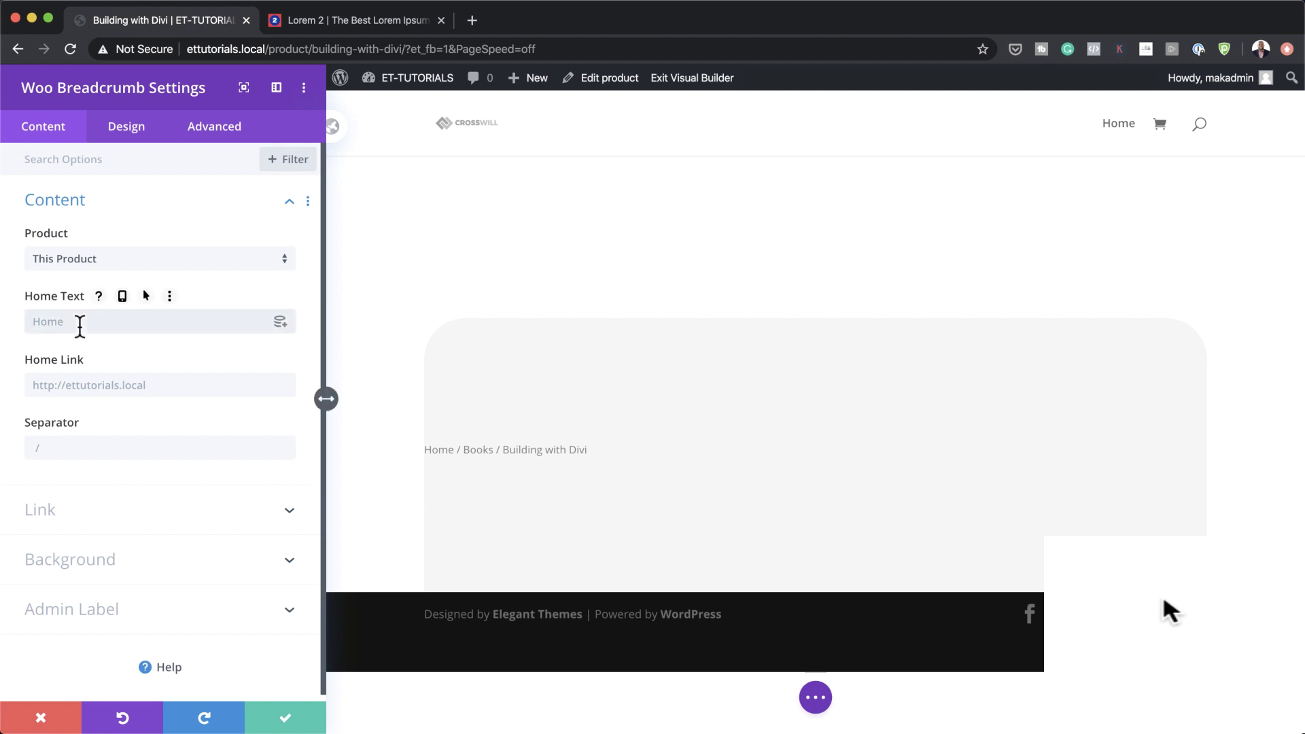
text(#)
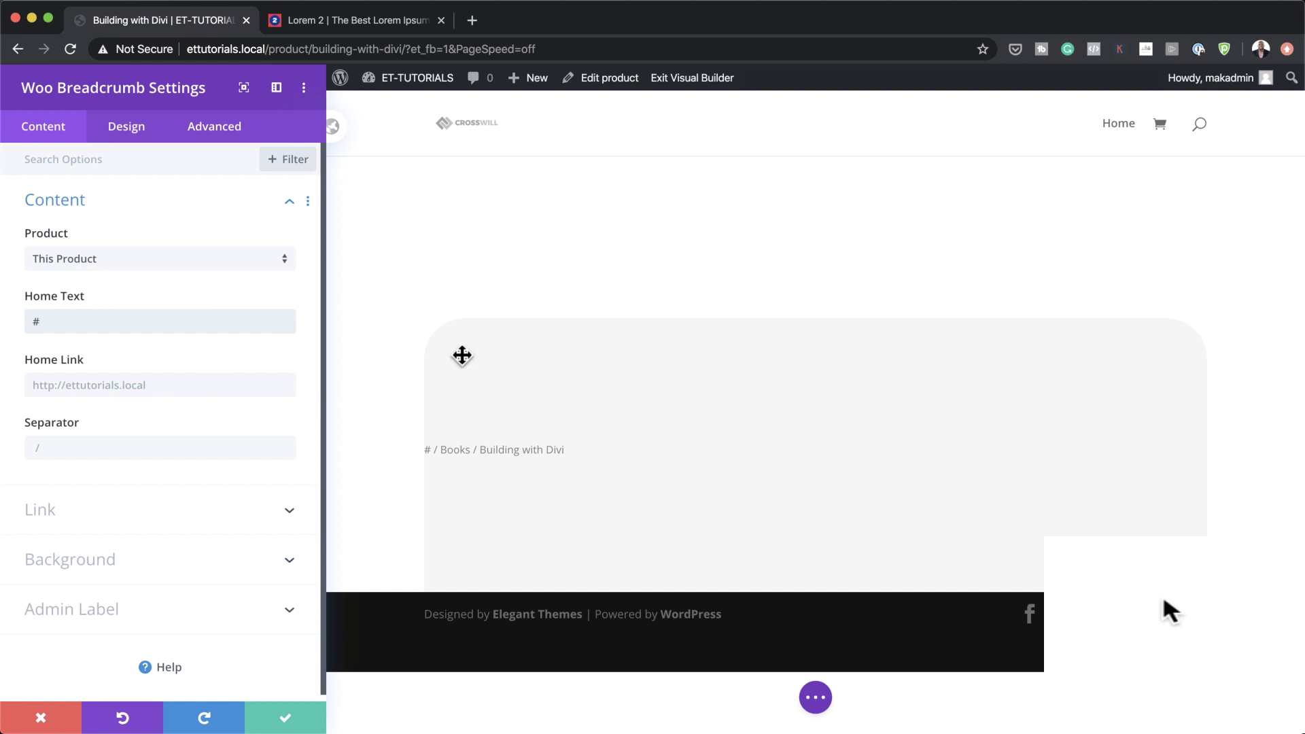
Set the breadcrumb separator to "/" and move the "#" from the home text to the home link.
click(108, 450)
double_click(48, 318)
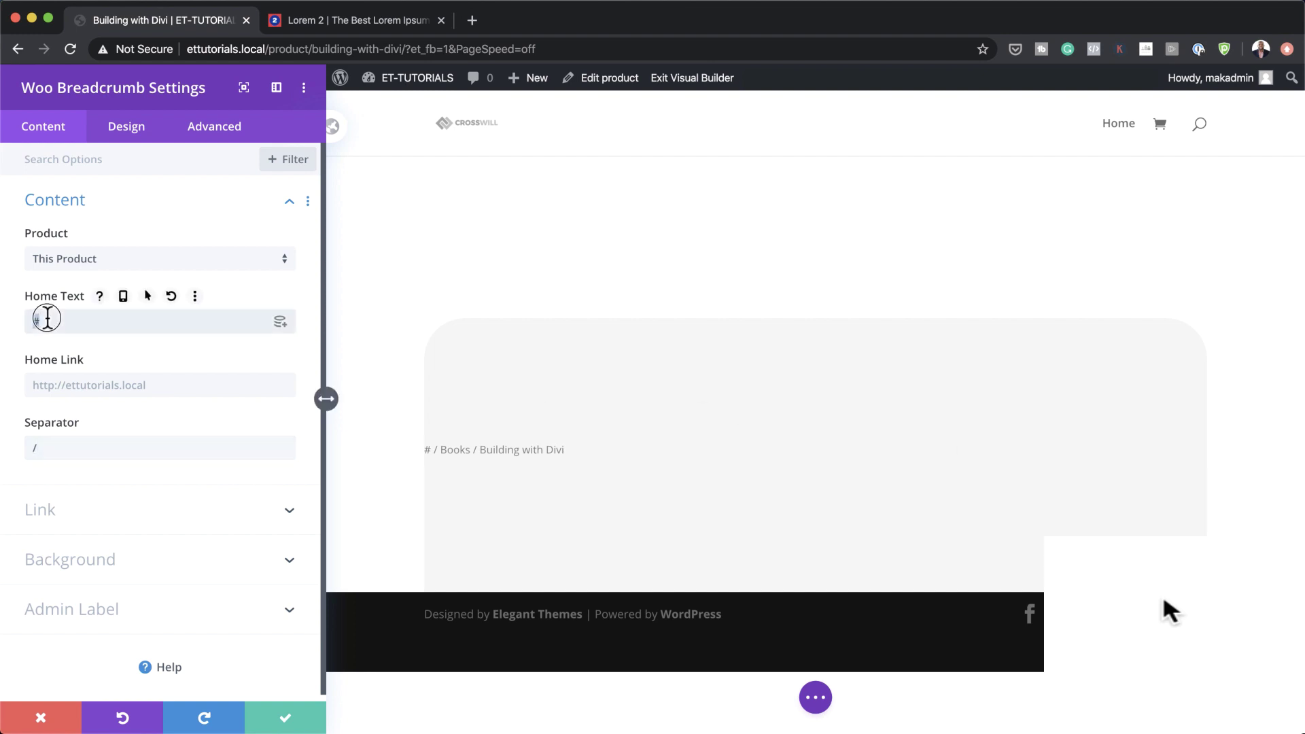
key(super+x)
click(67, 382)
key(super+v)
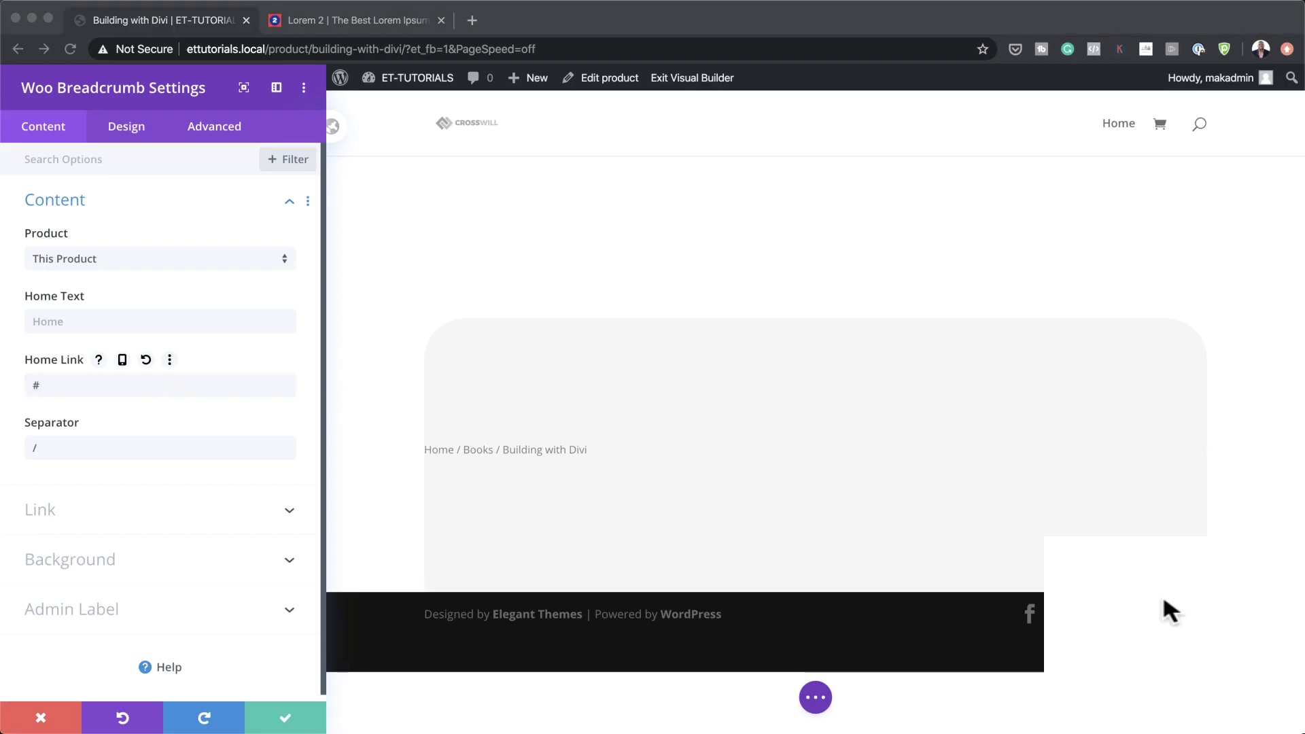
Style the breadcrumb text with the Crimson Text font, Bold weight and uppercase style.
click(126, 127)
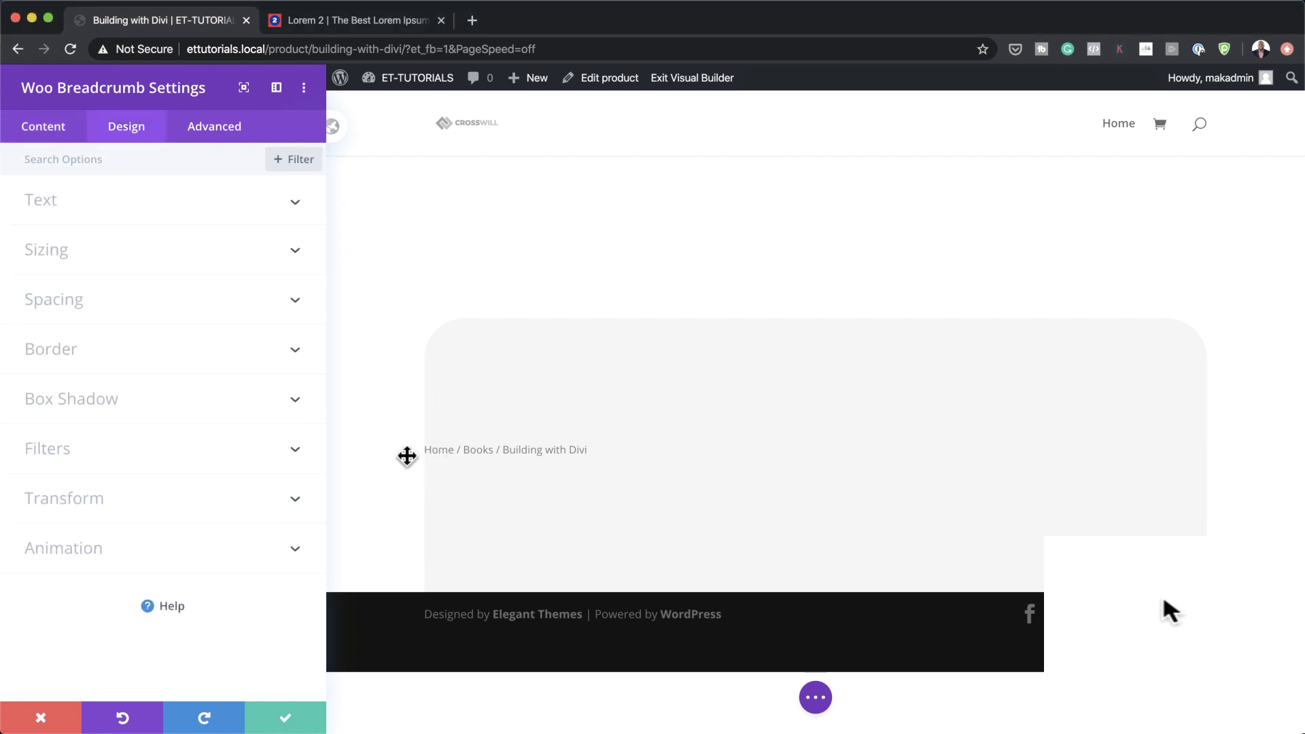
click(144, 206)
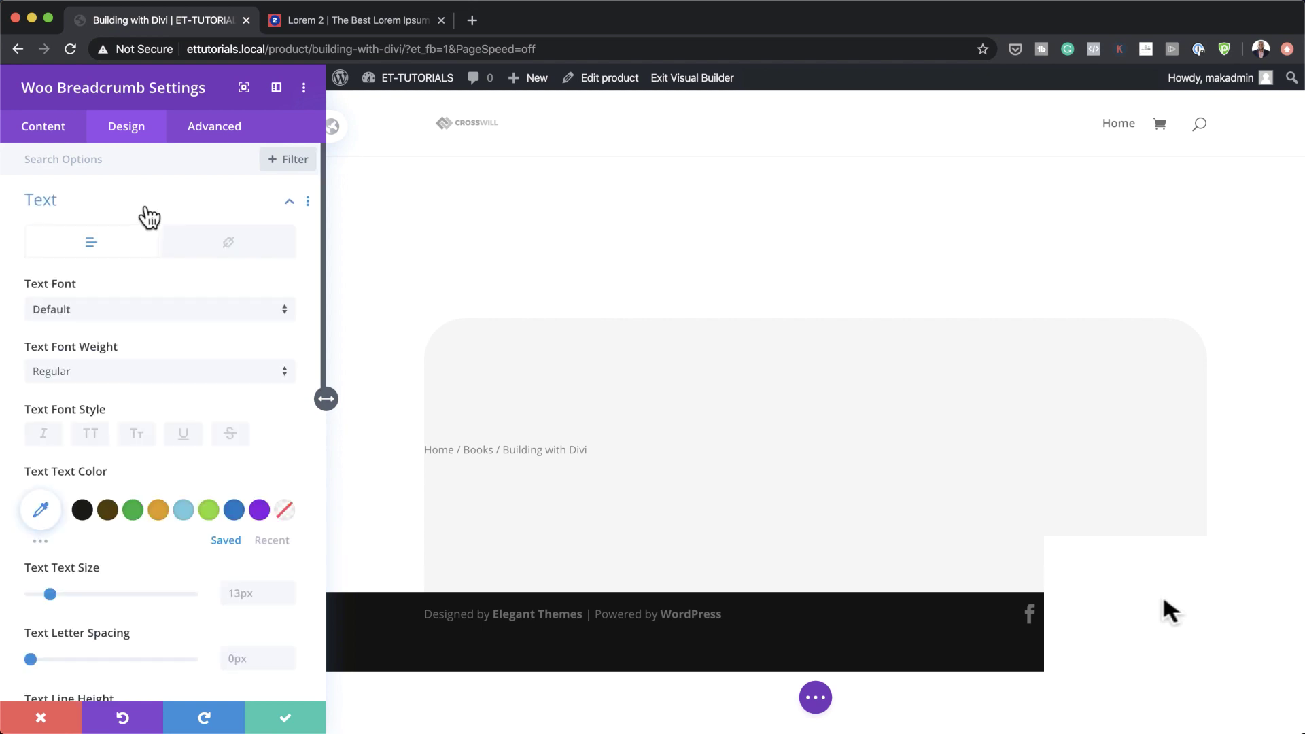
click(136, 316)
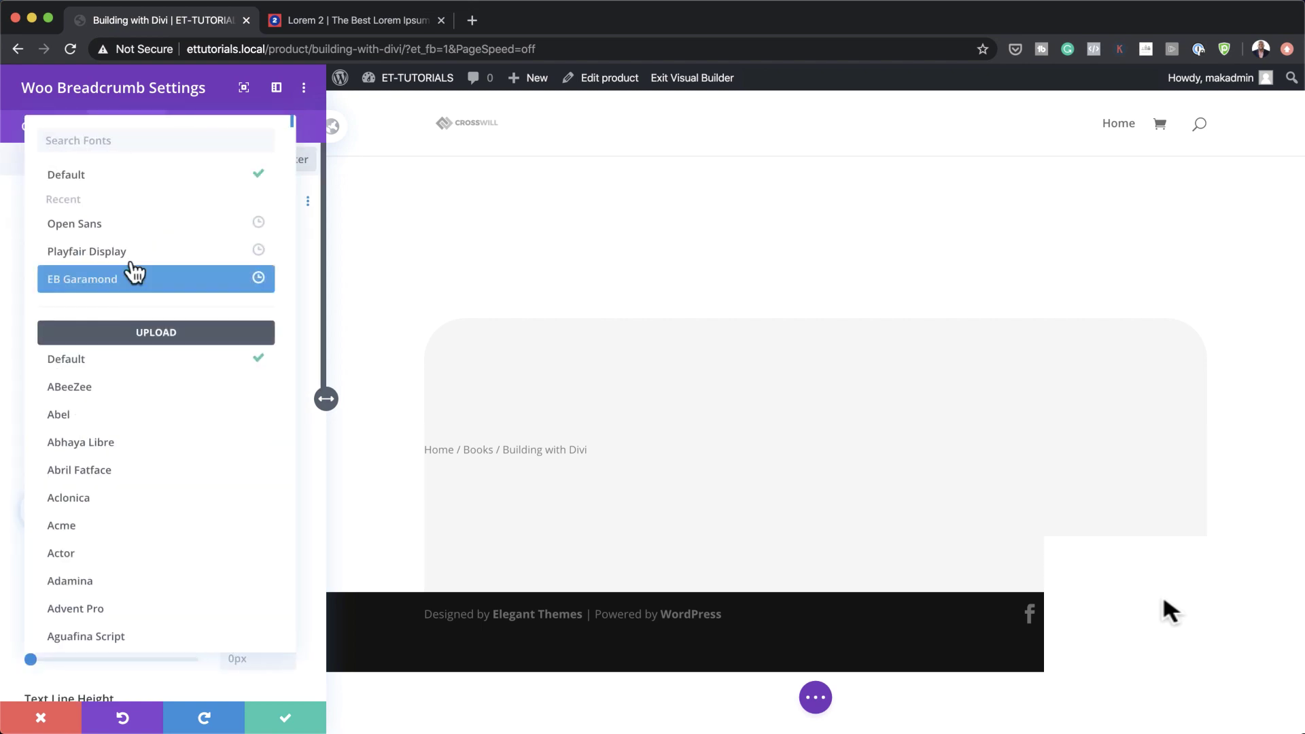
text(Crimson Text)
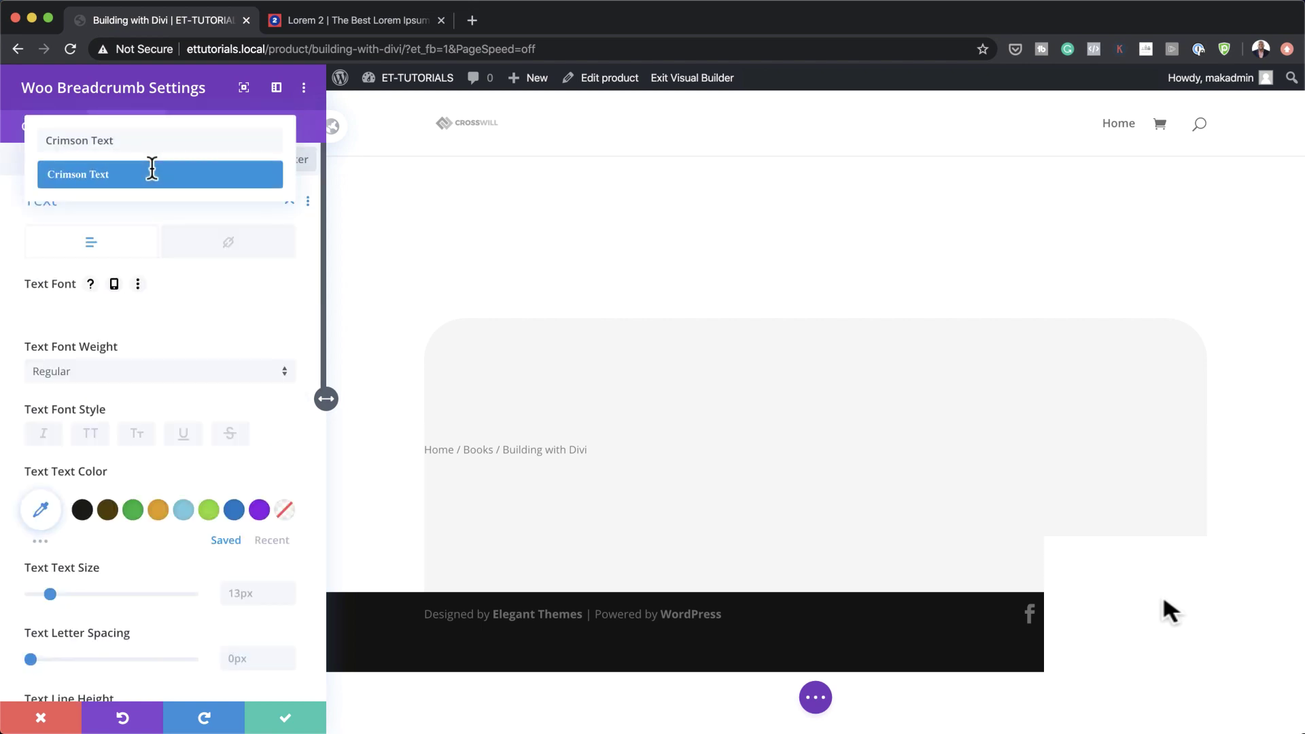
click(161, 180)
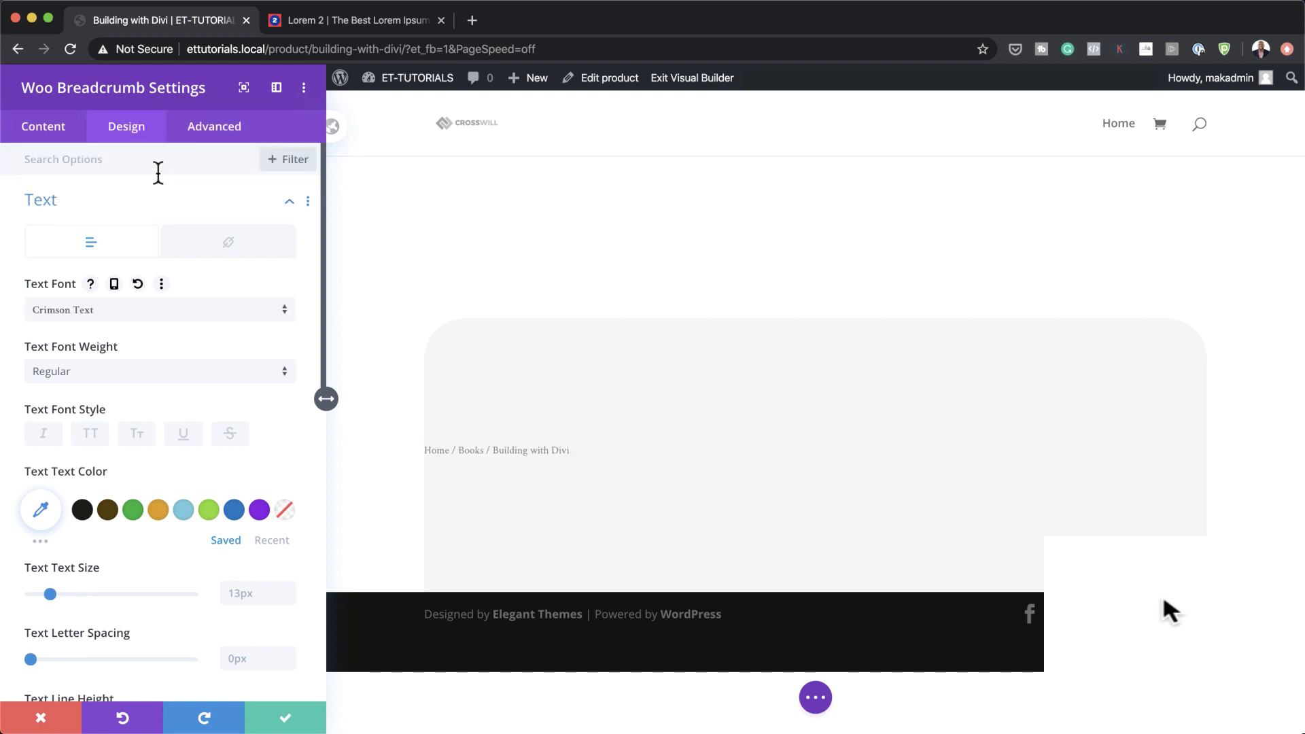
click(111, 375)
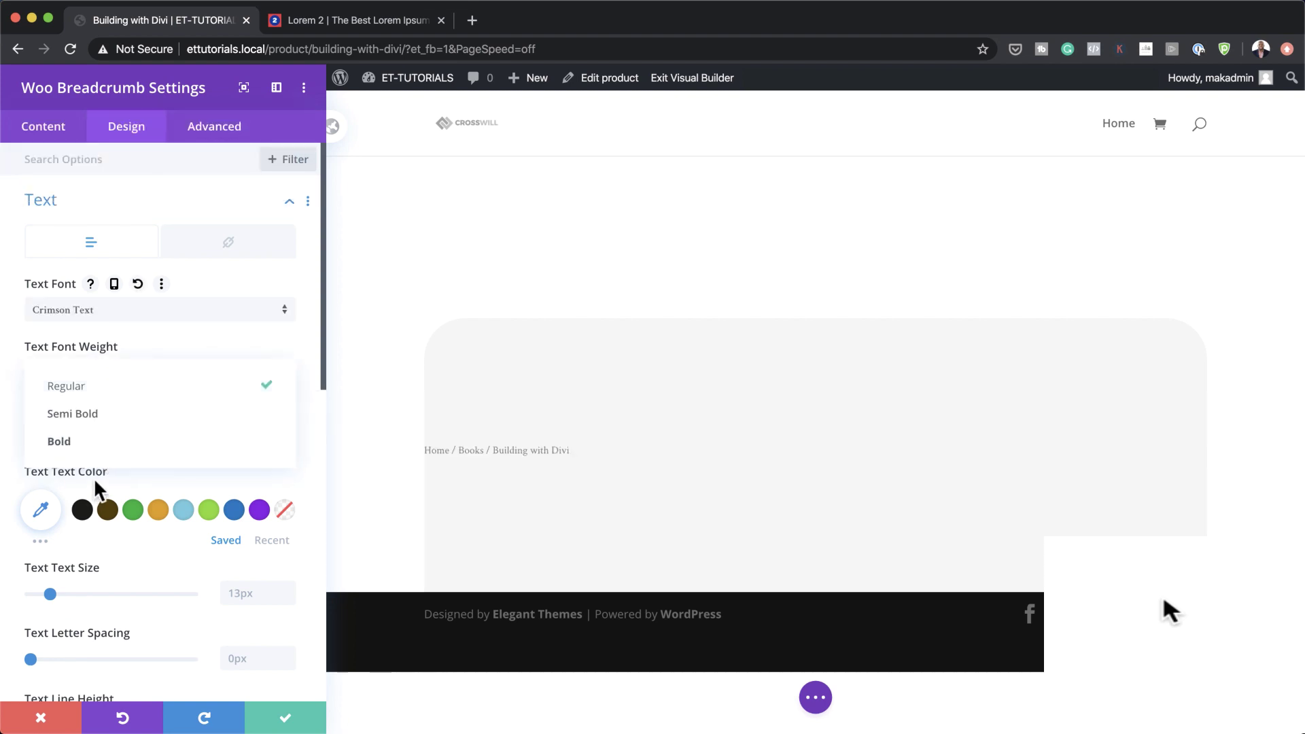
click(96, 440)
click(98, 436)
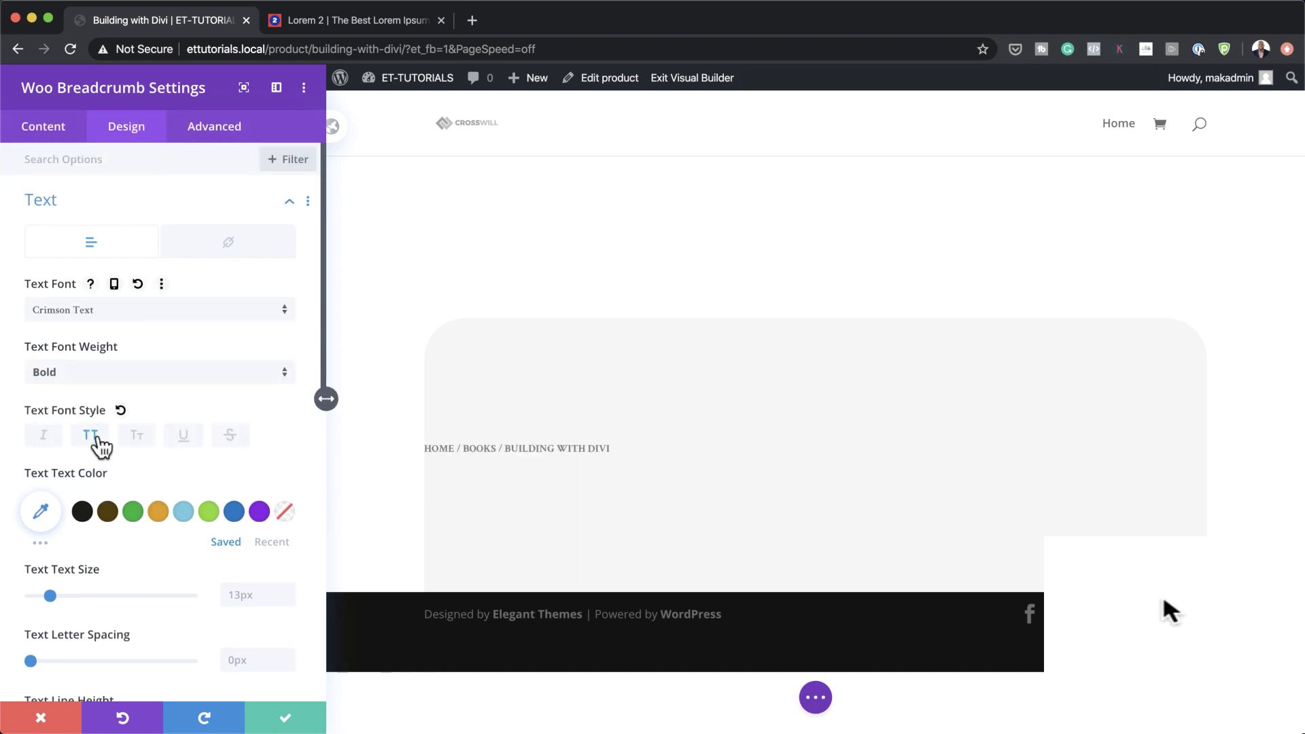
Set the breadcrumb's text size to 20px and its letter spacing to 4px.
key(Return)
scroll(204, 636, down, 2)
click(239, 601)
text(4px)
scroll(231, 338, up, 1)
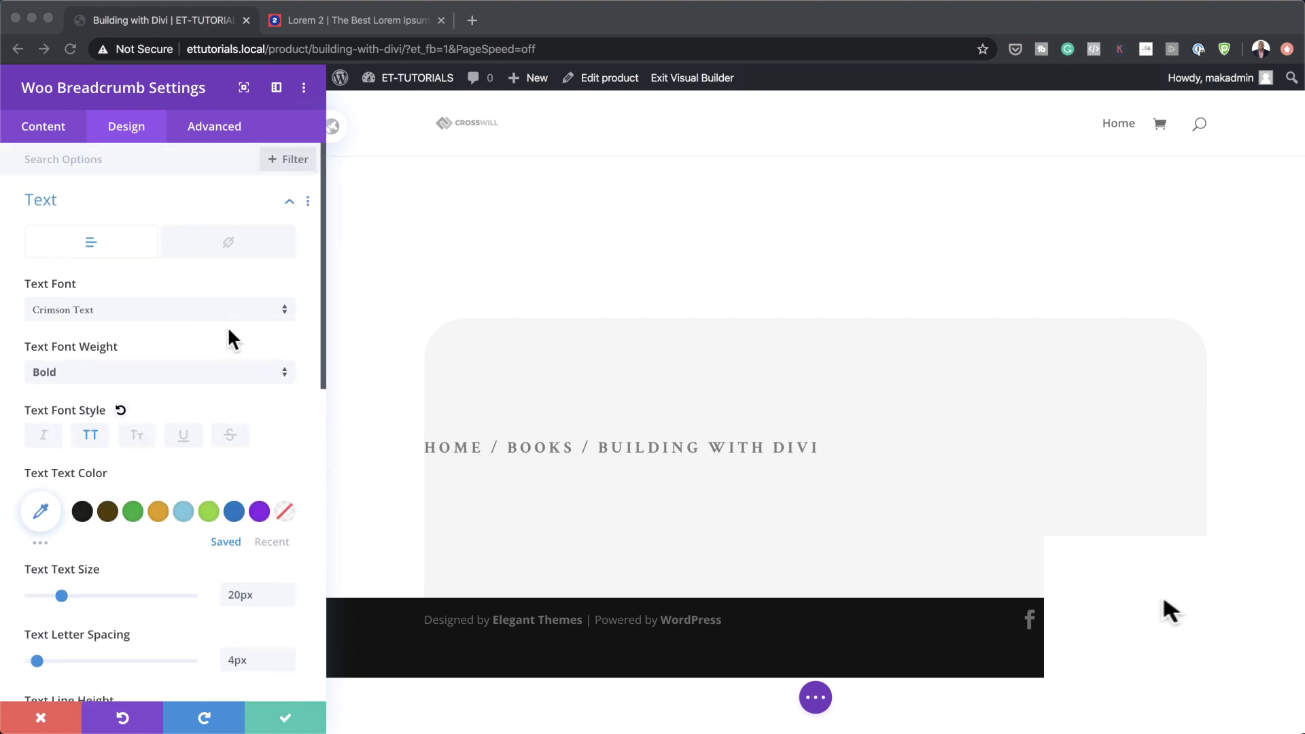
Set the breadcrumb links' font weight to Light and their text color to #e02b20.
scroll(231, 338, down, 10)
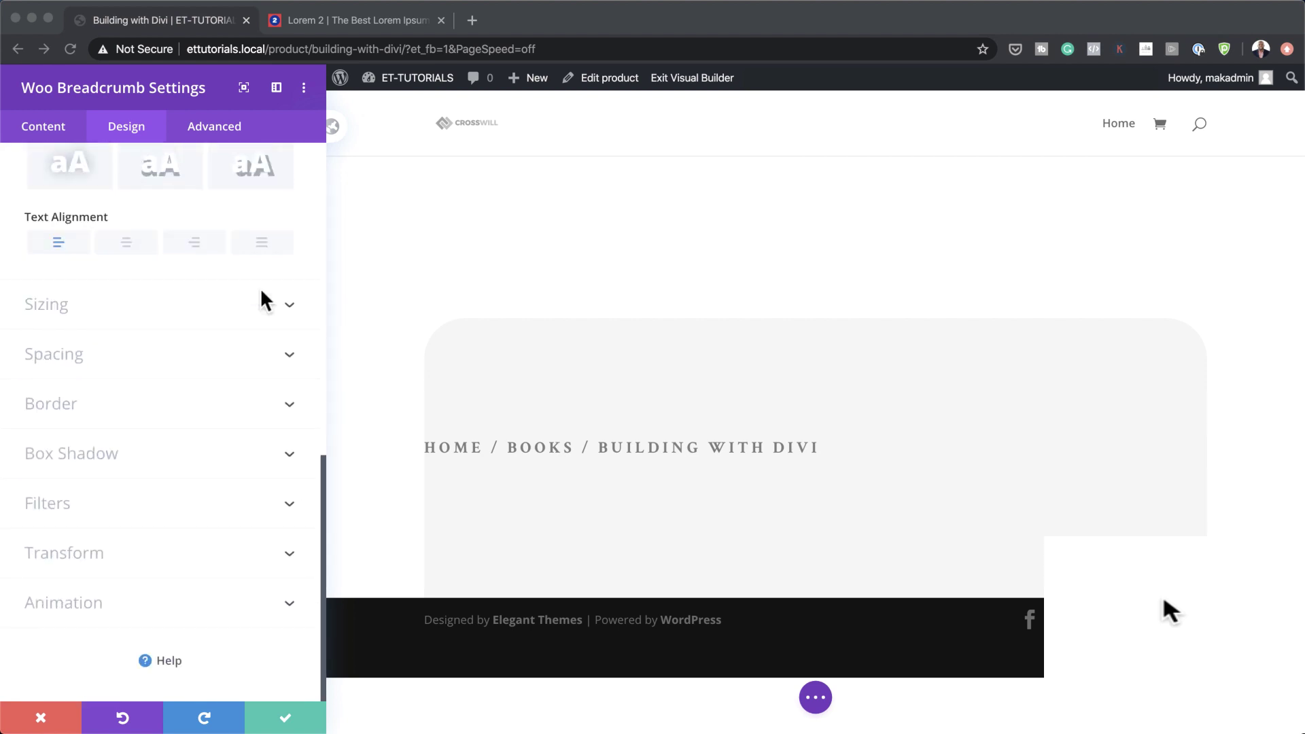
scroll(226, 336, up, 10)
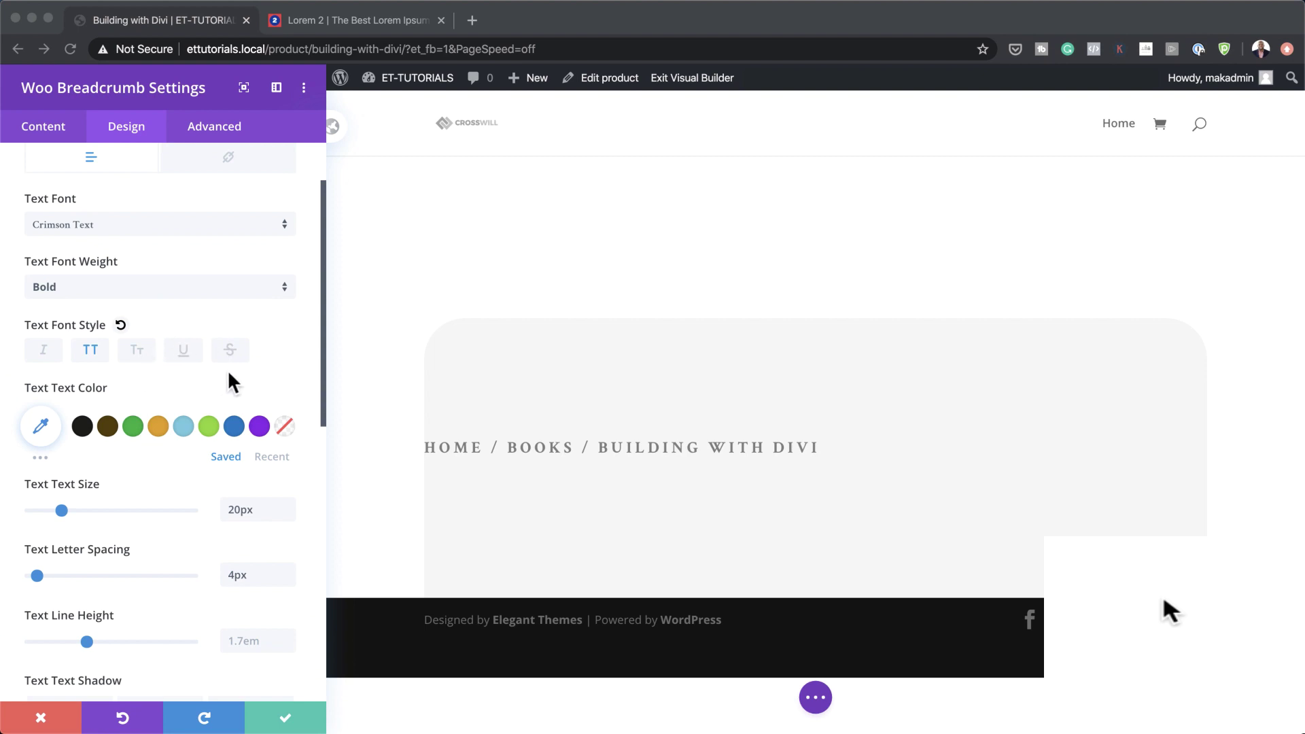
scroll(228, 371, up, 2)
click(229, 246)
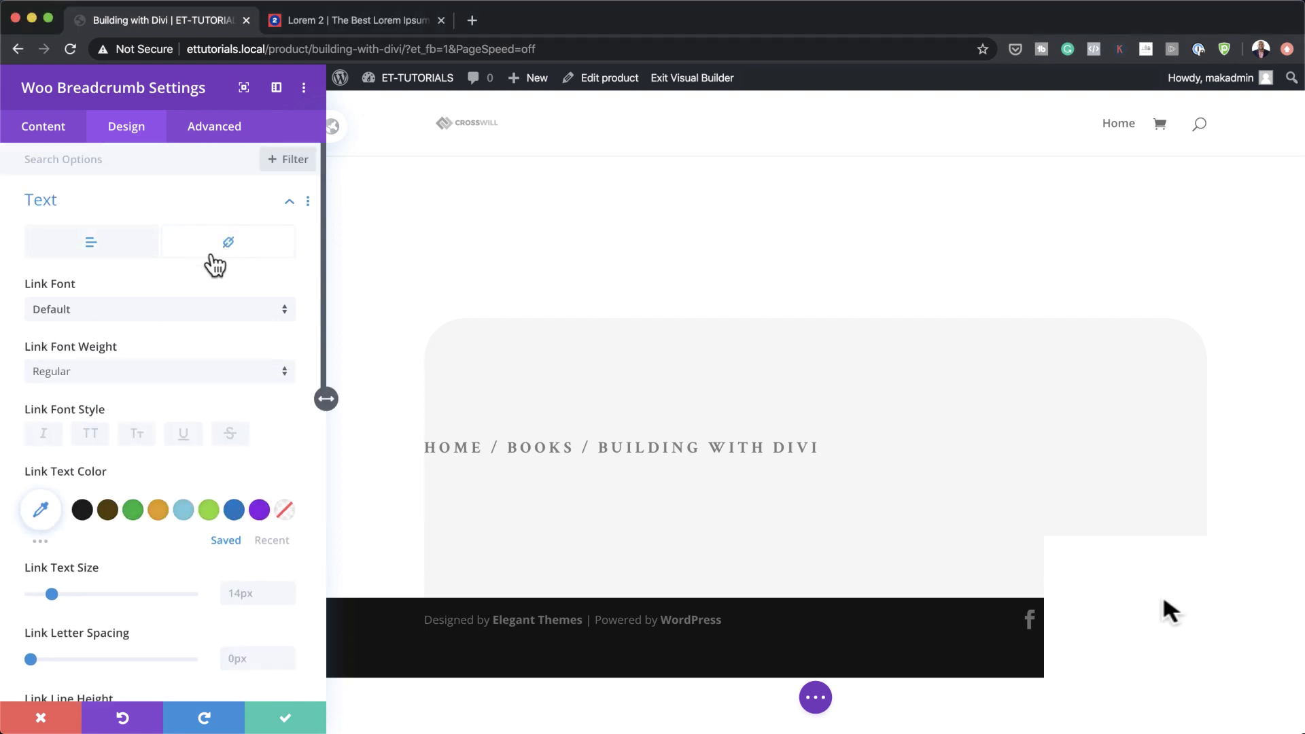
click(136, 382)
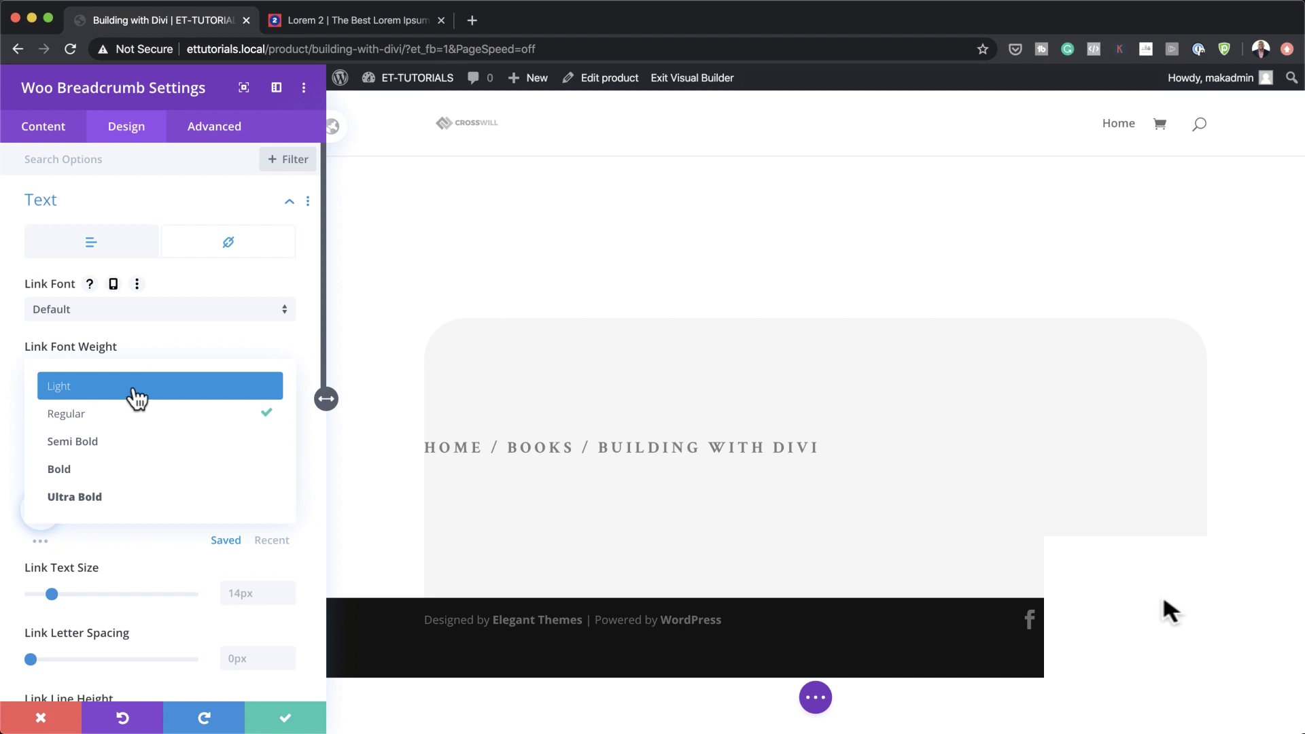
click(136, 384)
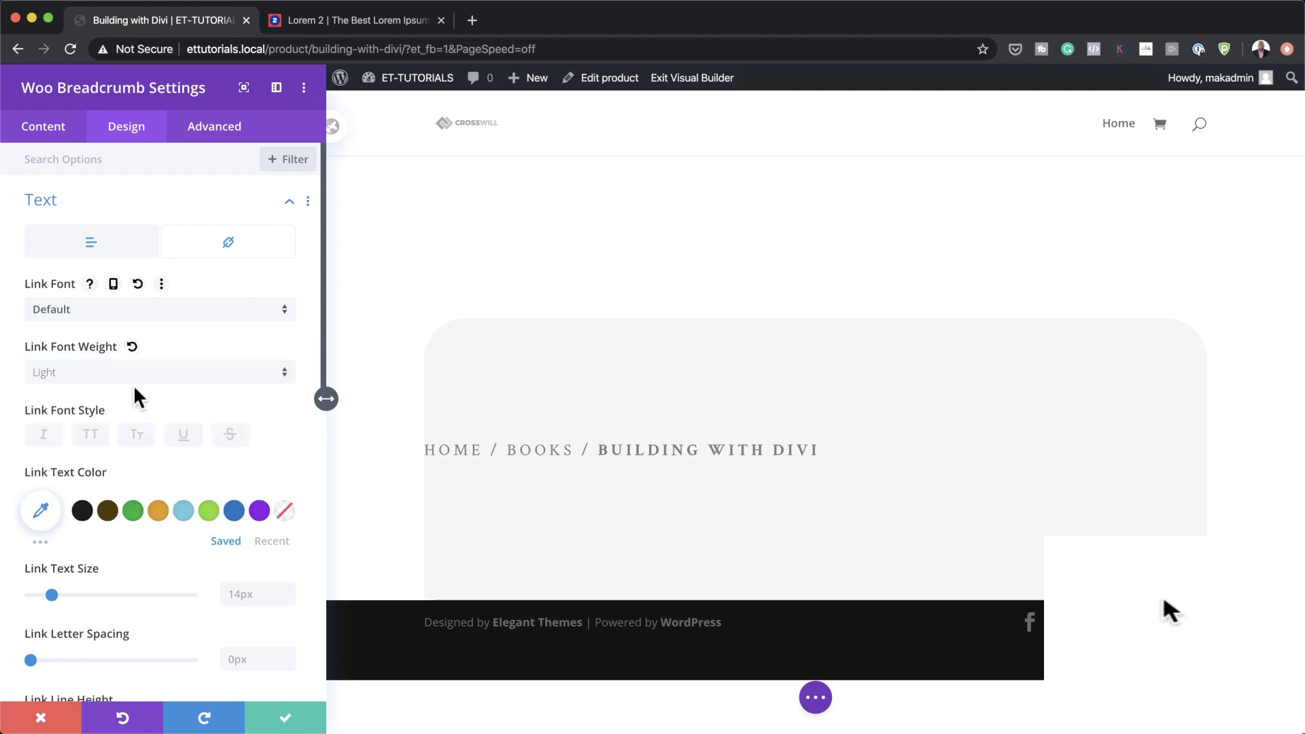
click(49, 530)
click(55, 514)
text(#e12b20)
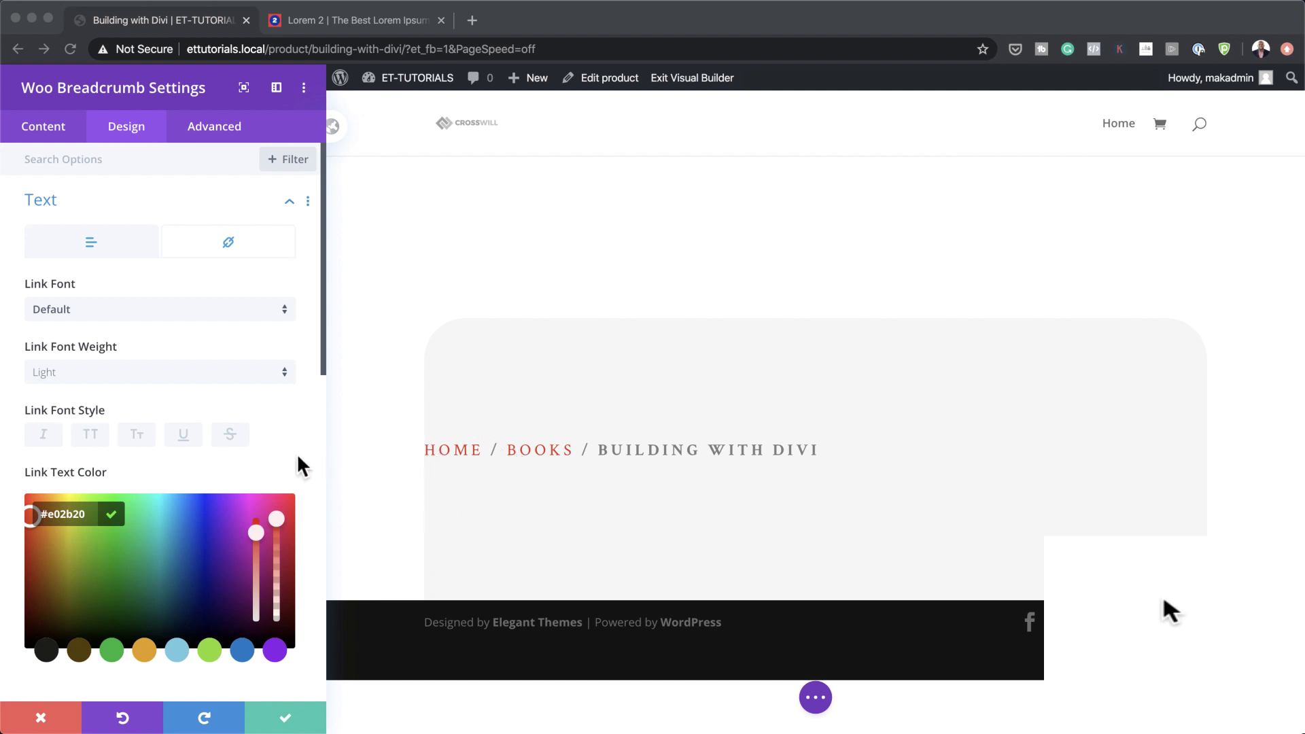
Set the breadcrumb's top margin to 80px and its linked left and right margins to 50px, and save the module.
scroll(227, 479, down, 10)
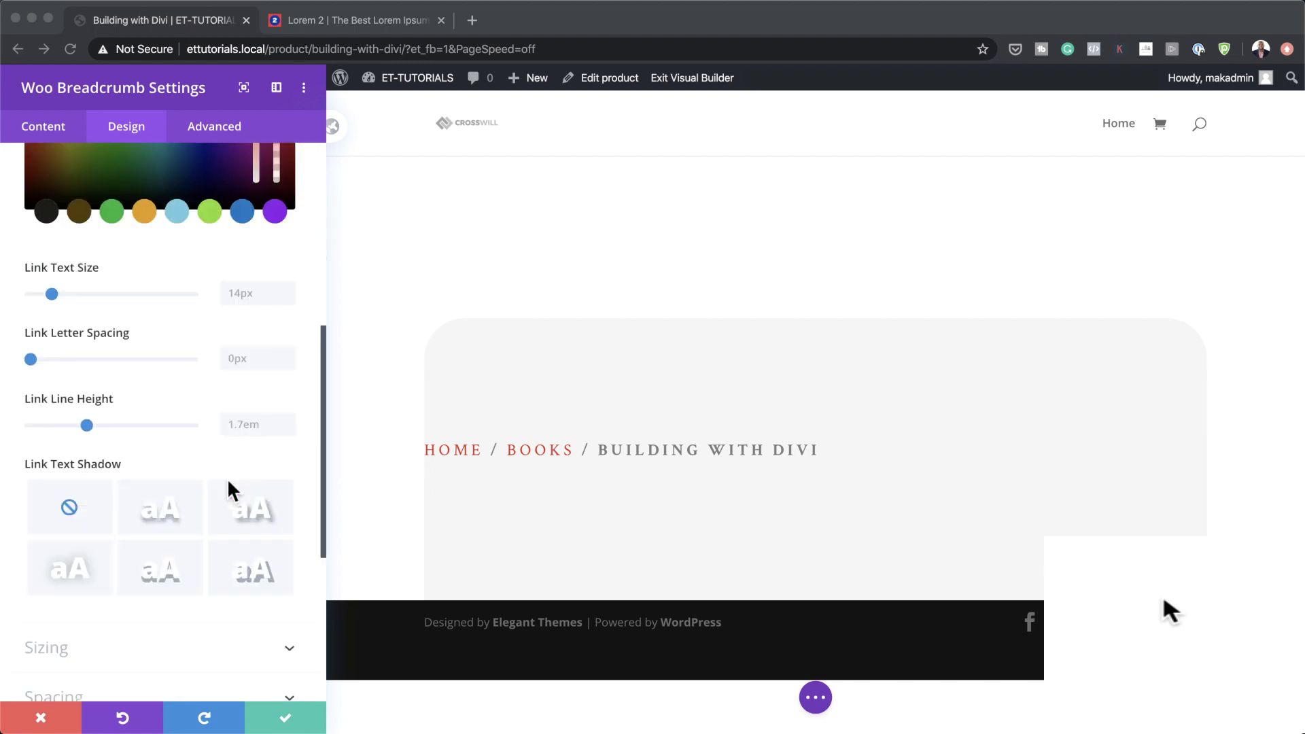
click(58, 525)
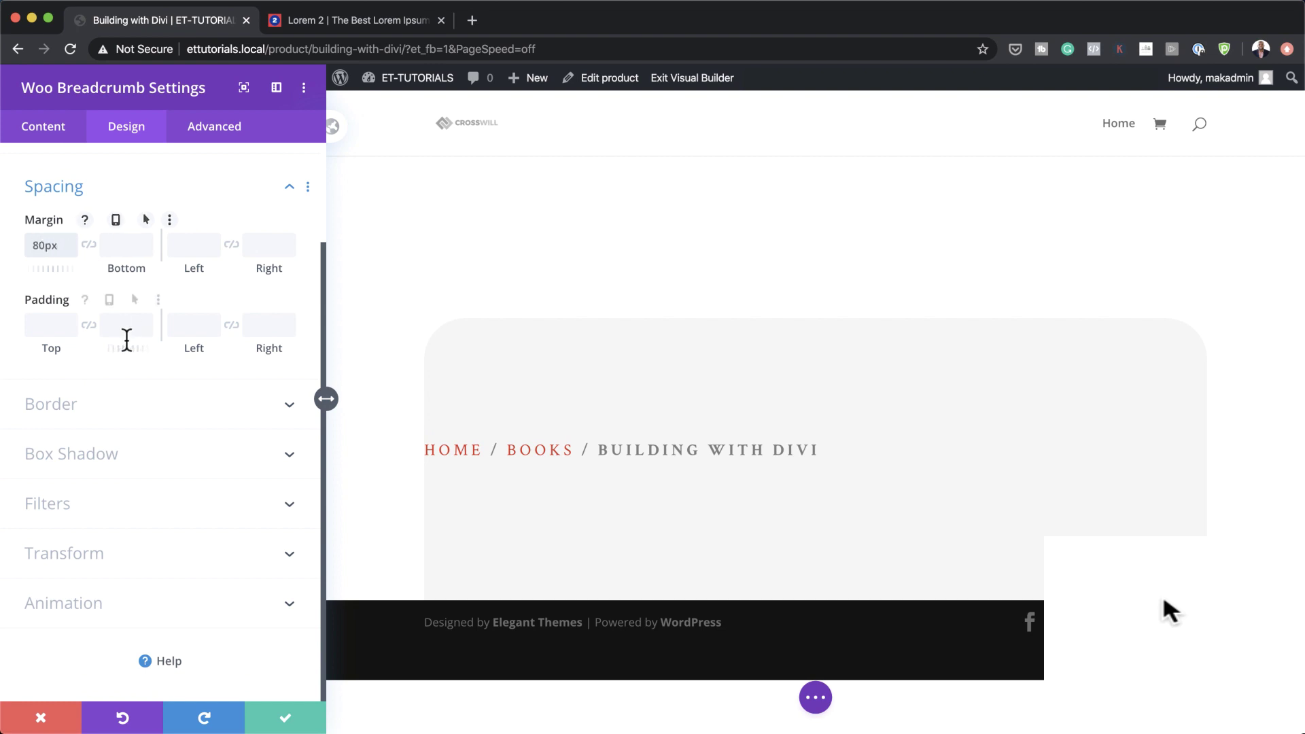
click(1169, 610)
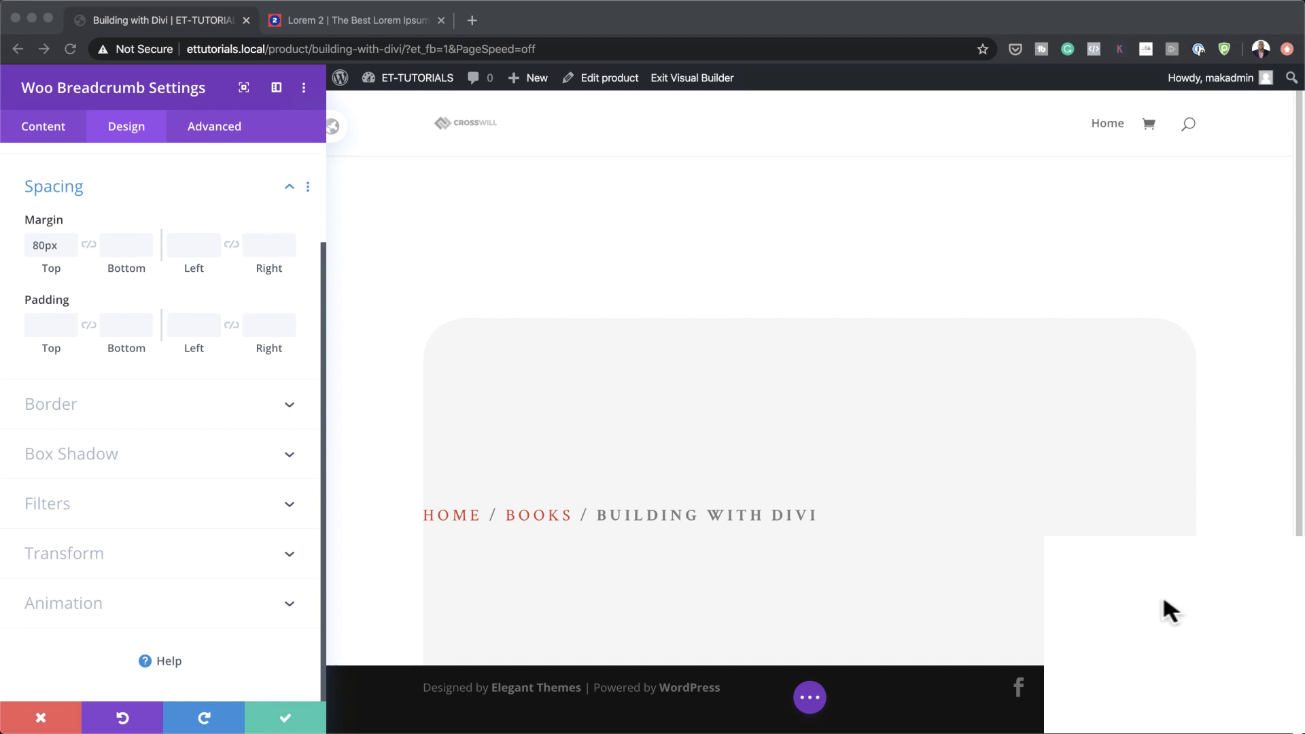
click(186, 246)
text(50px)
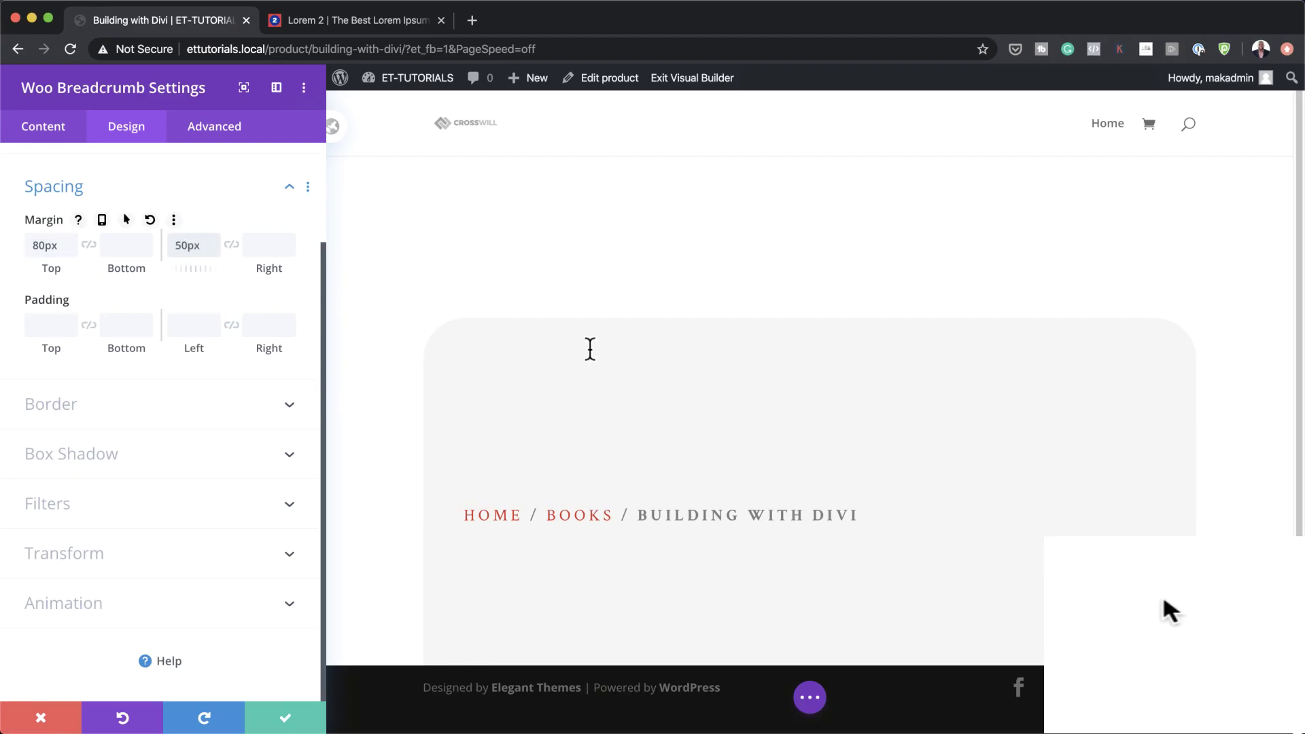
click(231, 245)
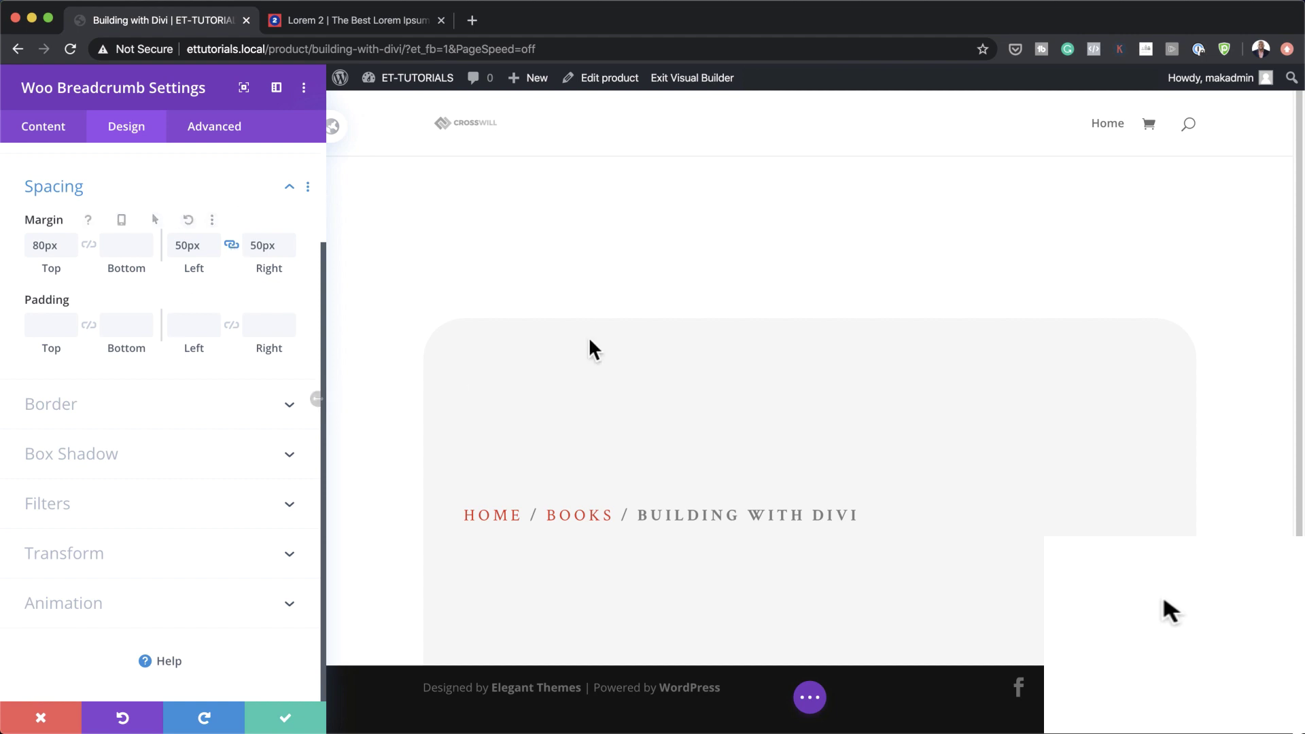
click(286, 714)
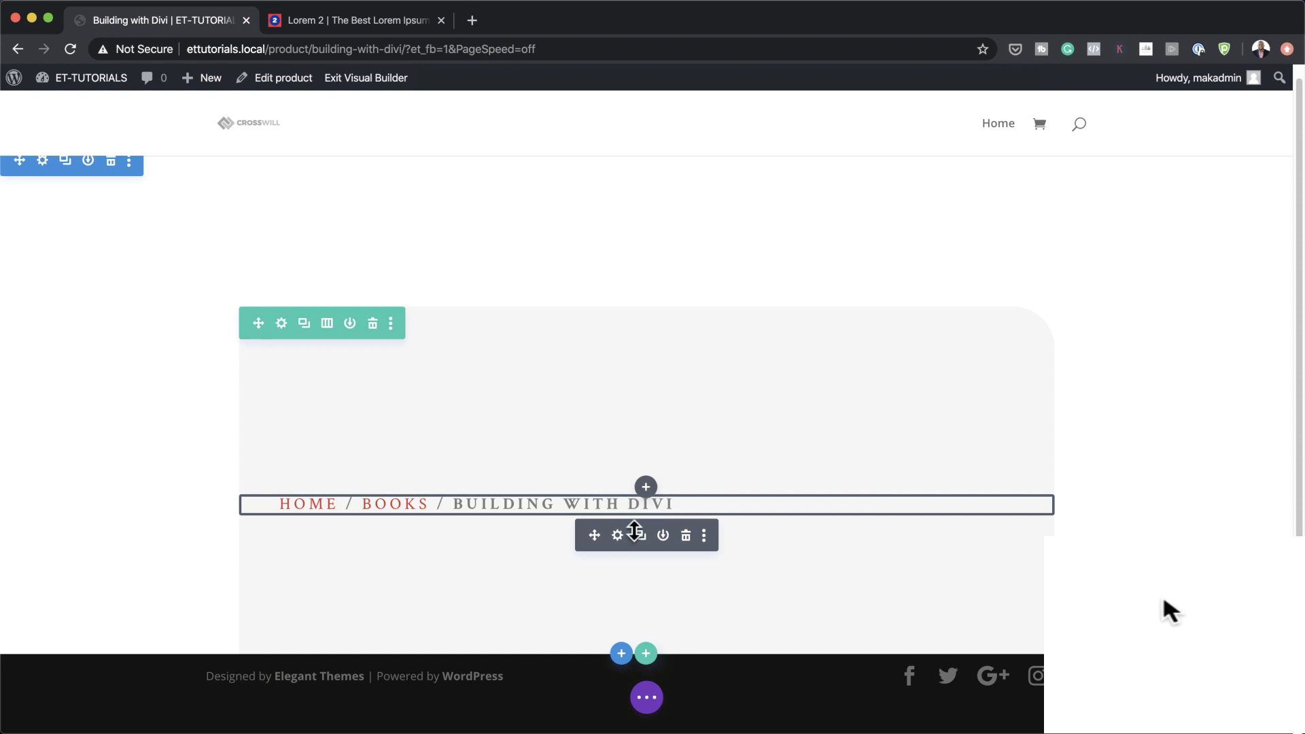
Insert a Woo Title module directly below the breadcrumb module.
click(648, 488)
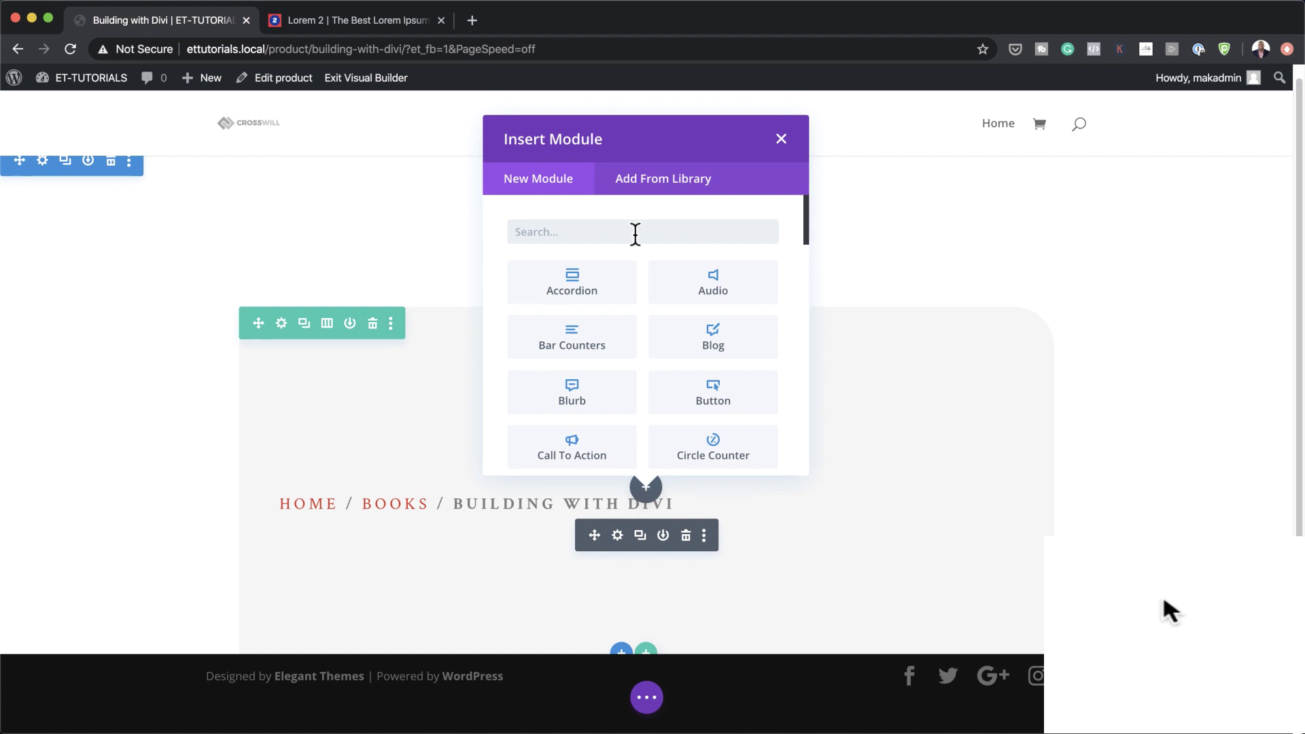
text(woo ti)
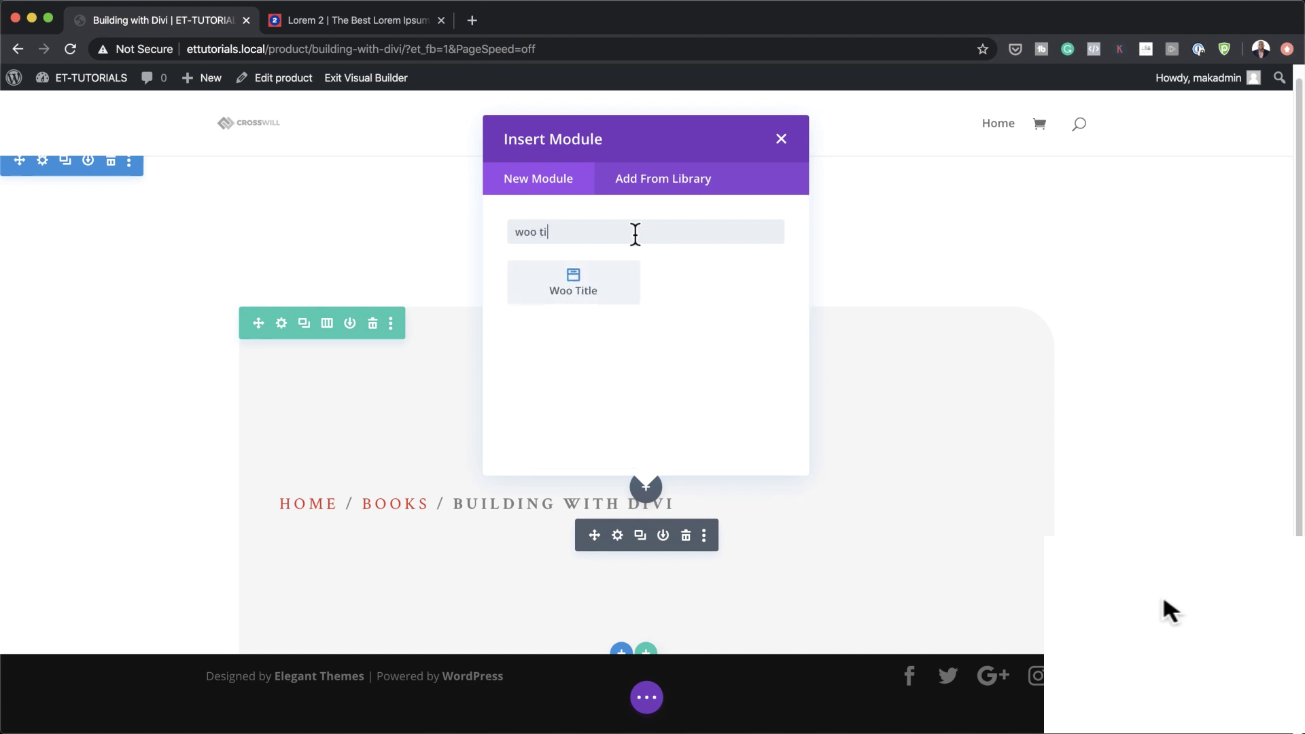
click(609, 284)
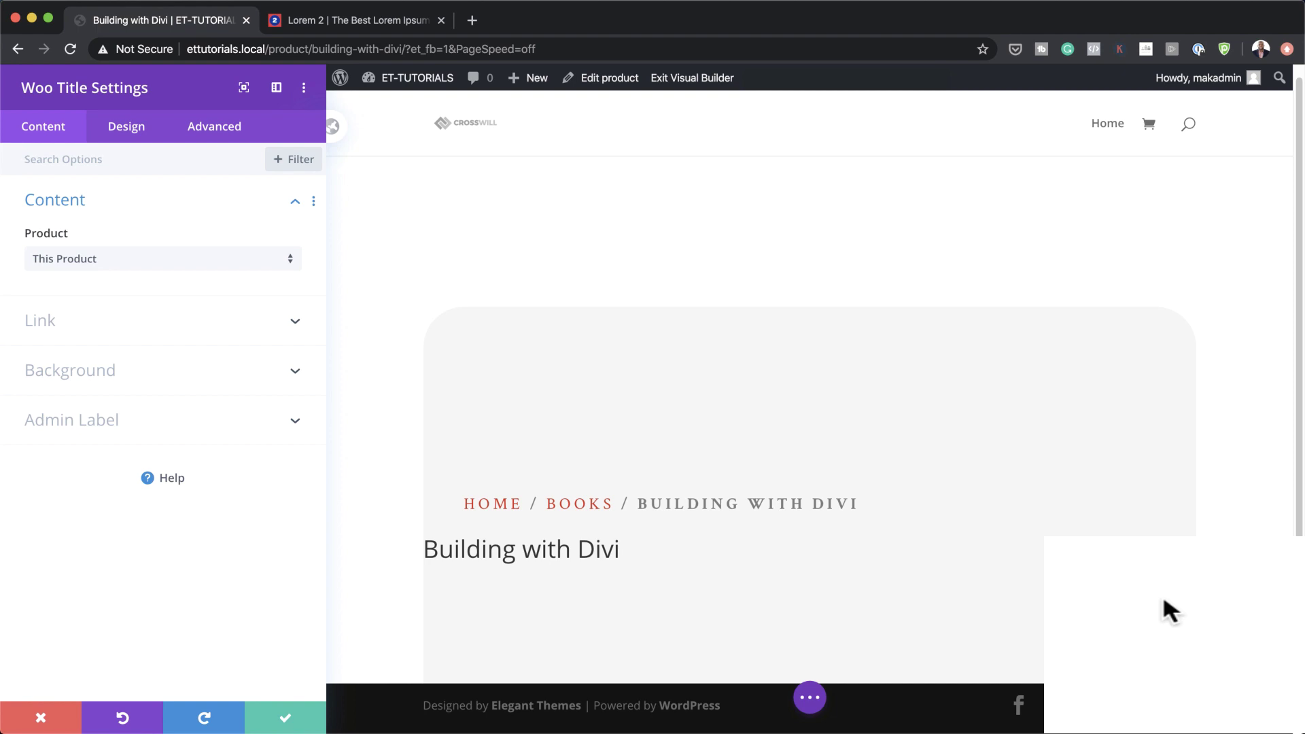
Set the product title's font to Montserrat with Heavy weight.
click(136, 129)
click(99, 208)
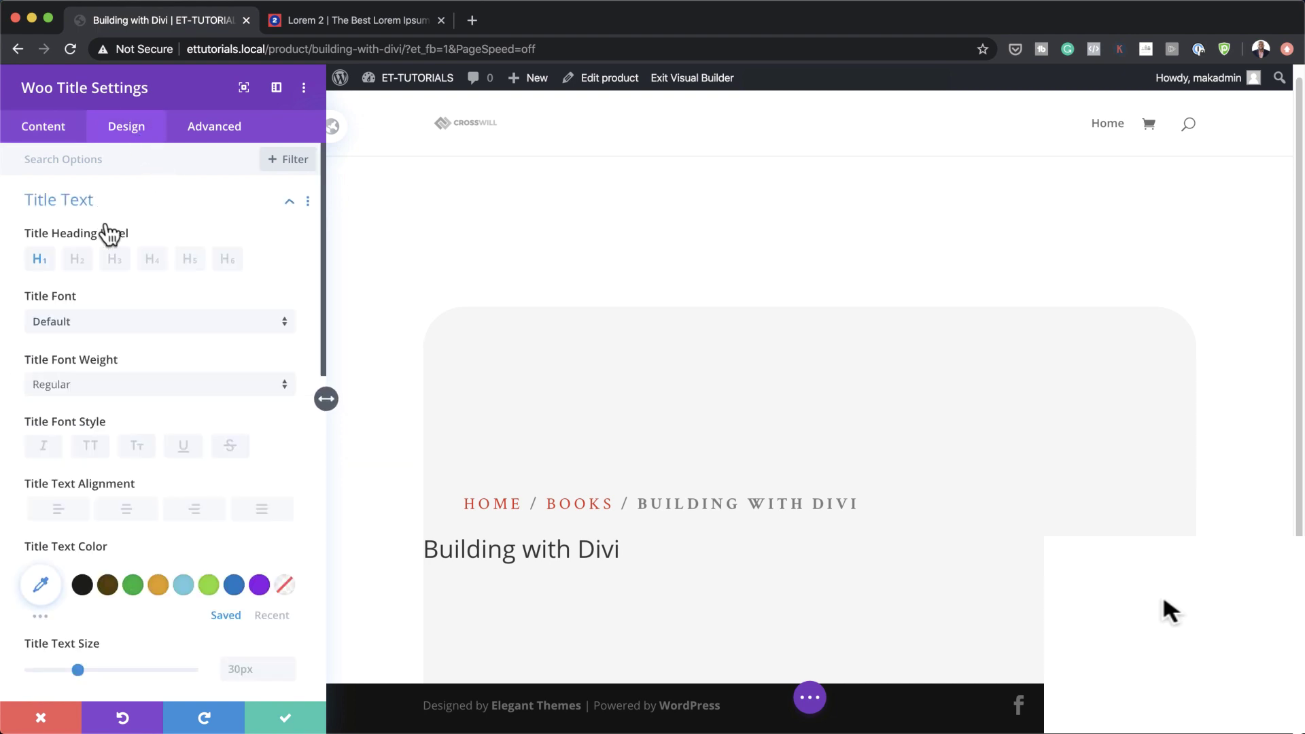
click(98, 328)
text(mont)
click(102, 236)
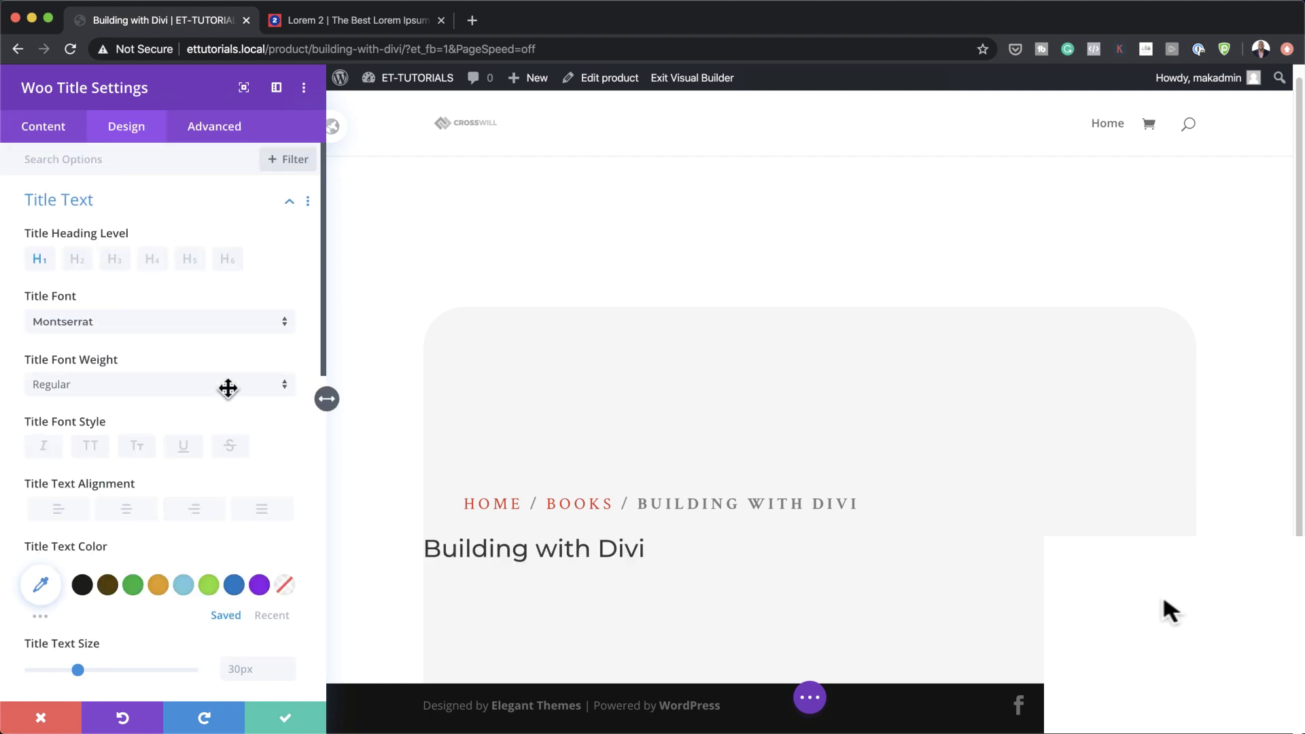
click(203, 385)
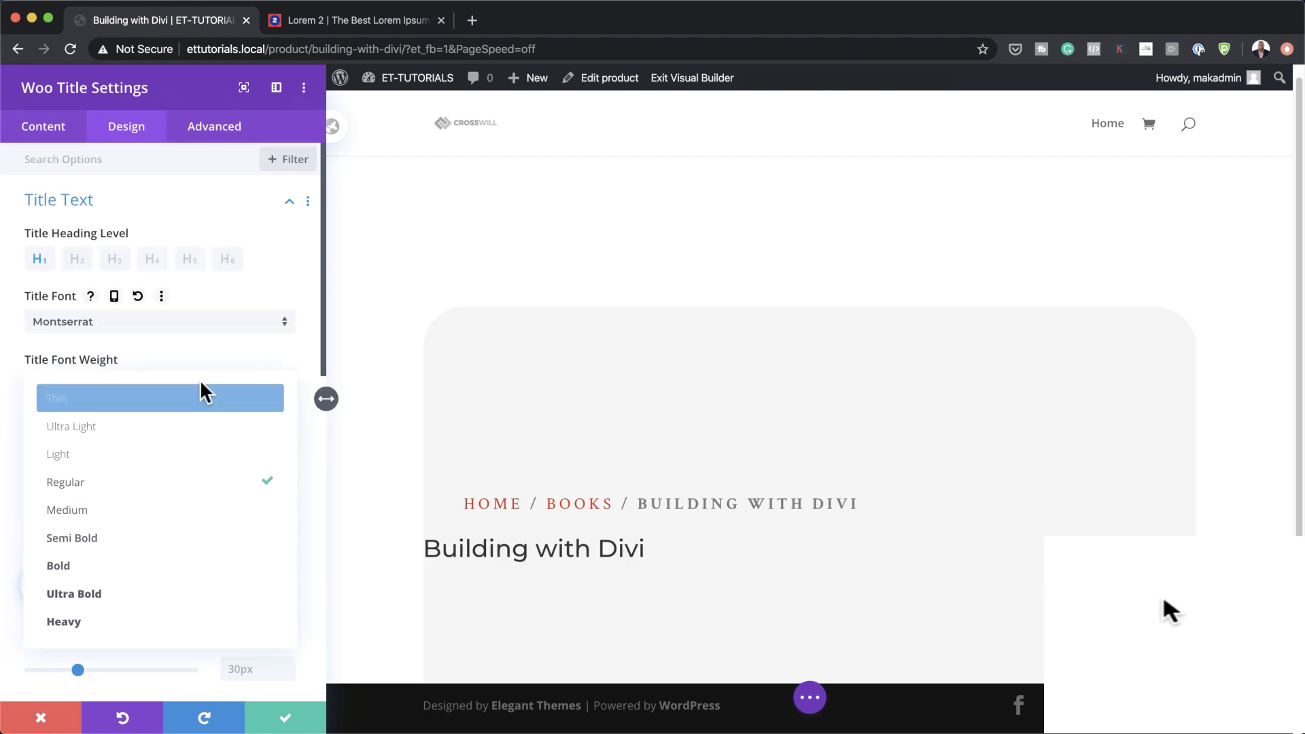
click(179, 622)
Color the product title text black and align it to the center.
scroll(182, 607, down, 1)
scroll(182, 608, down, 3)
click(42, 485)
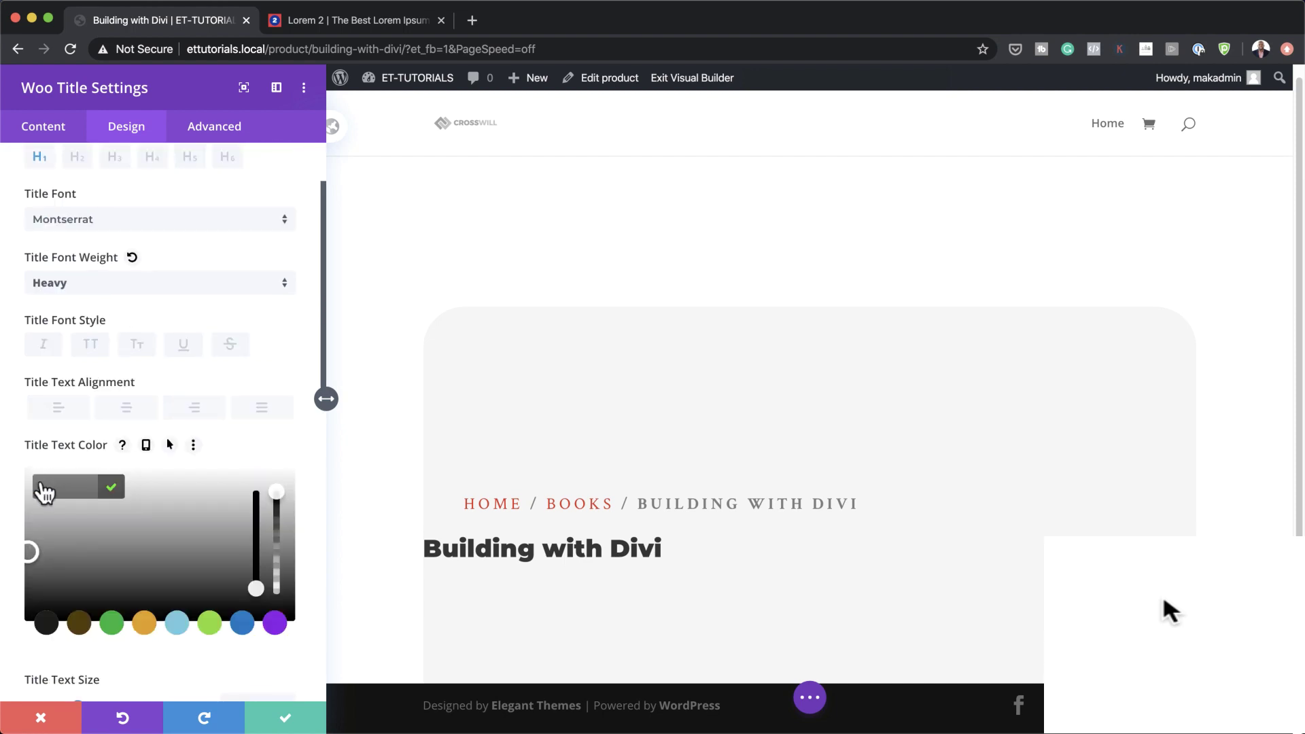
drag(47, 537, 13, 634)
click(13, 636)
click(126, 408)
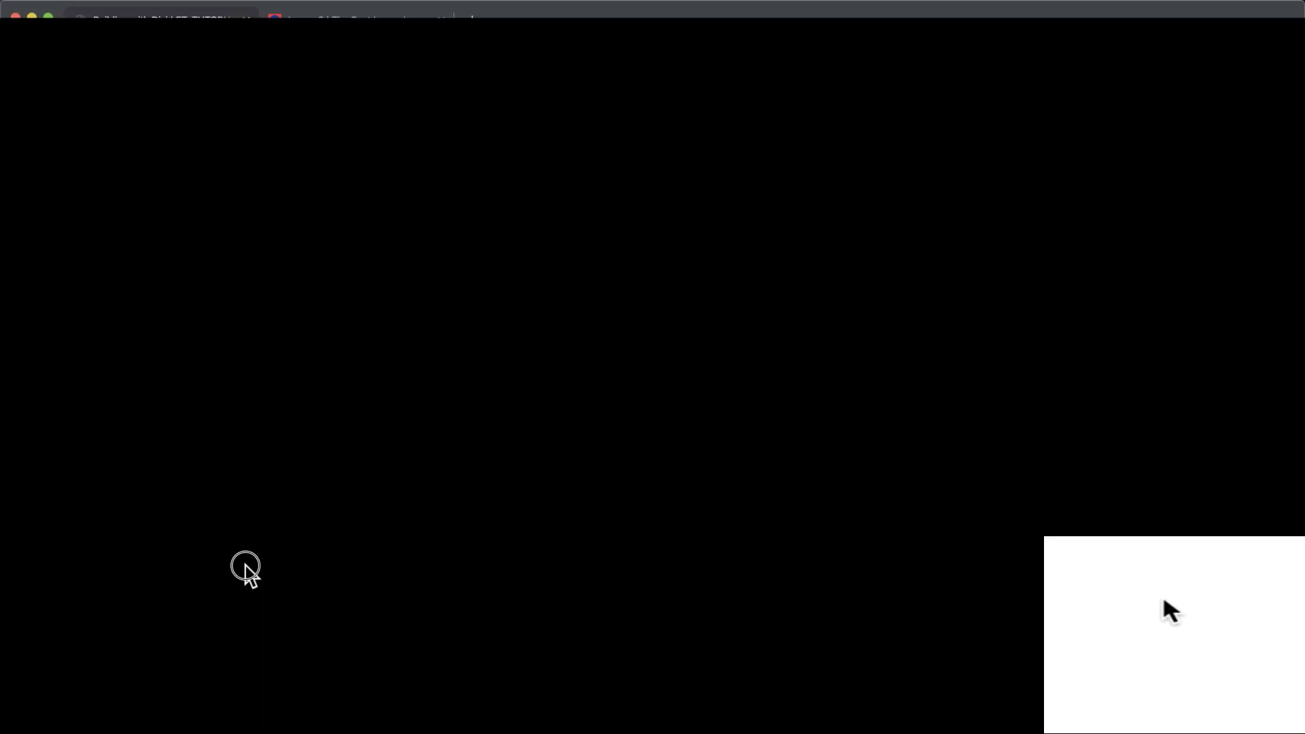
Set the product title's text size to 250px and its line height to 0.9em.
click(245, 568)
text(25px)
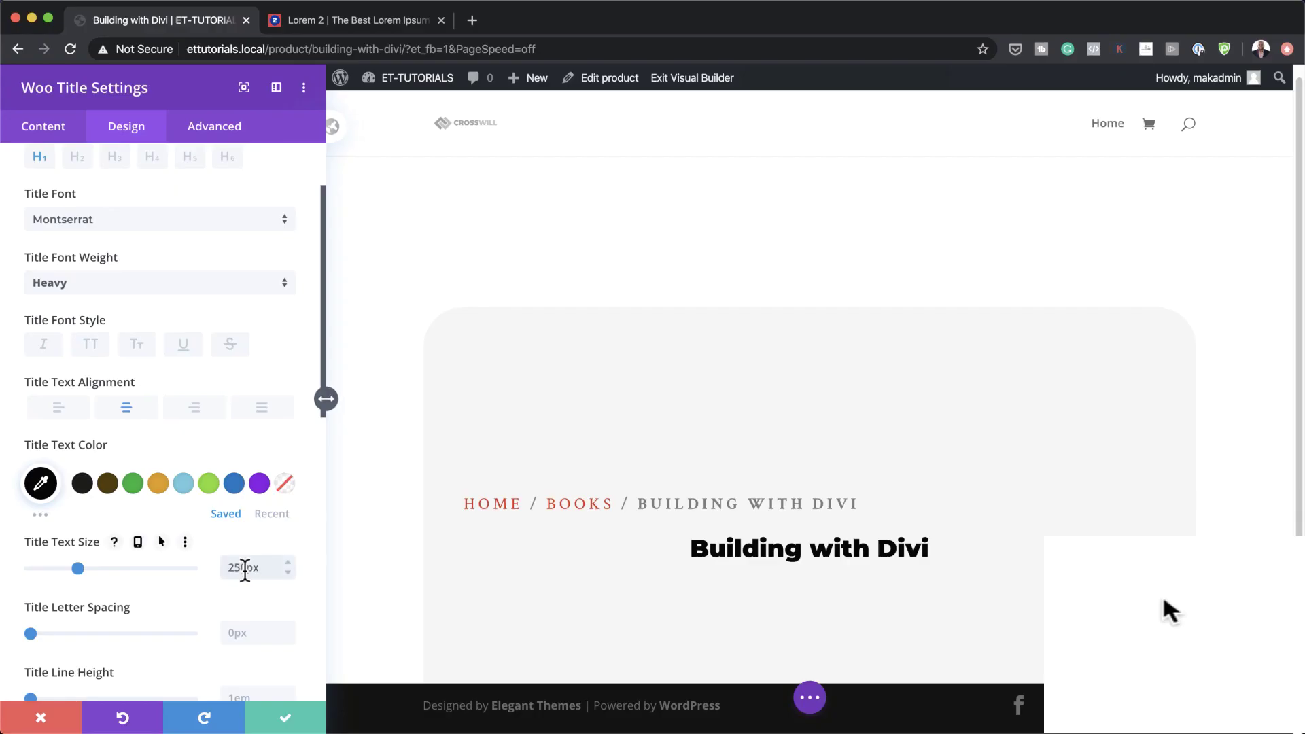
text(0)
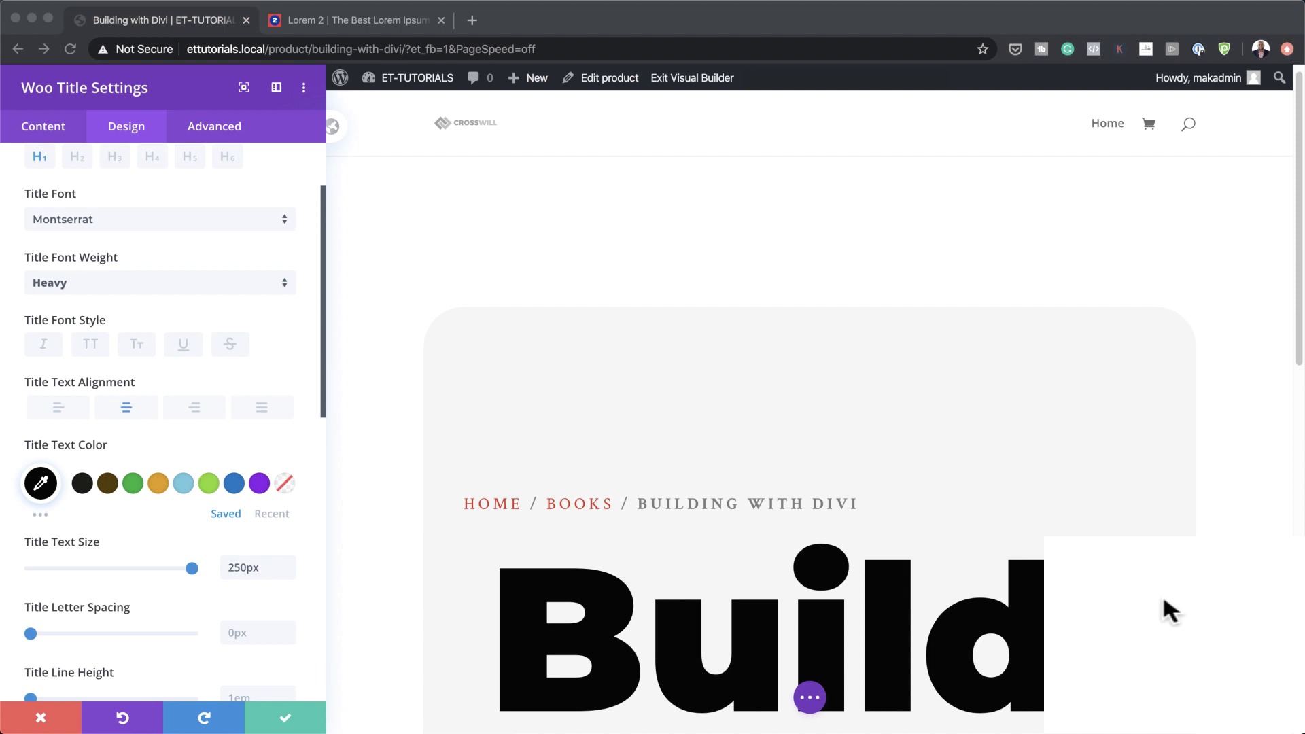
scroll(219, 618, down, 3)
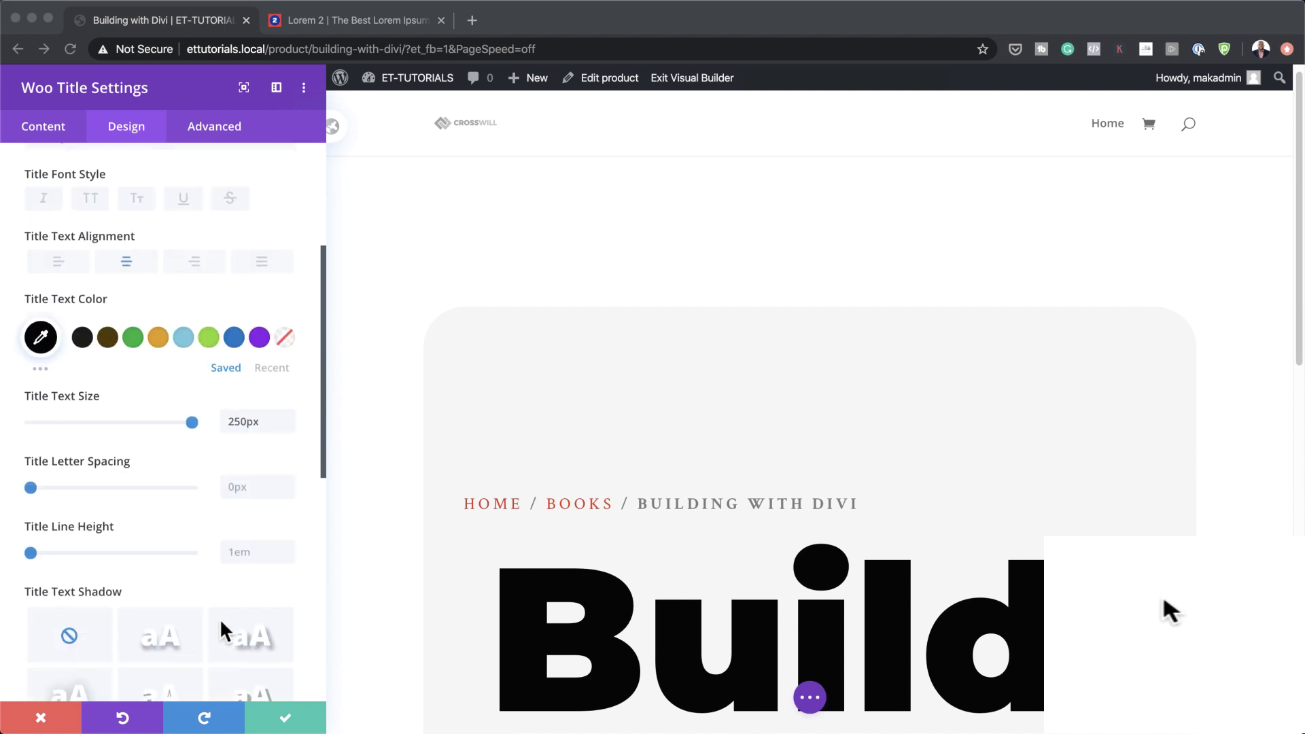
click(234, 552)
text(0.9em)
Set the product title's left and right margins to -150px.
scroll(218, 513, down, 2)
scroll(212, 506, down, 4)
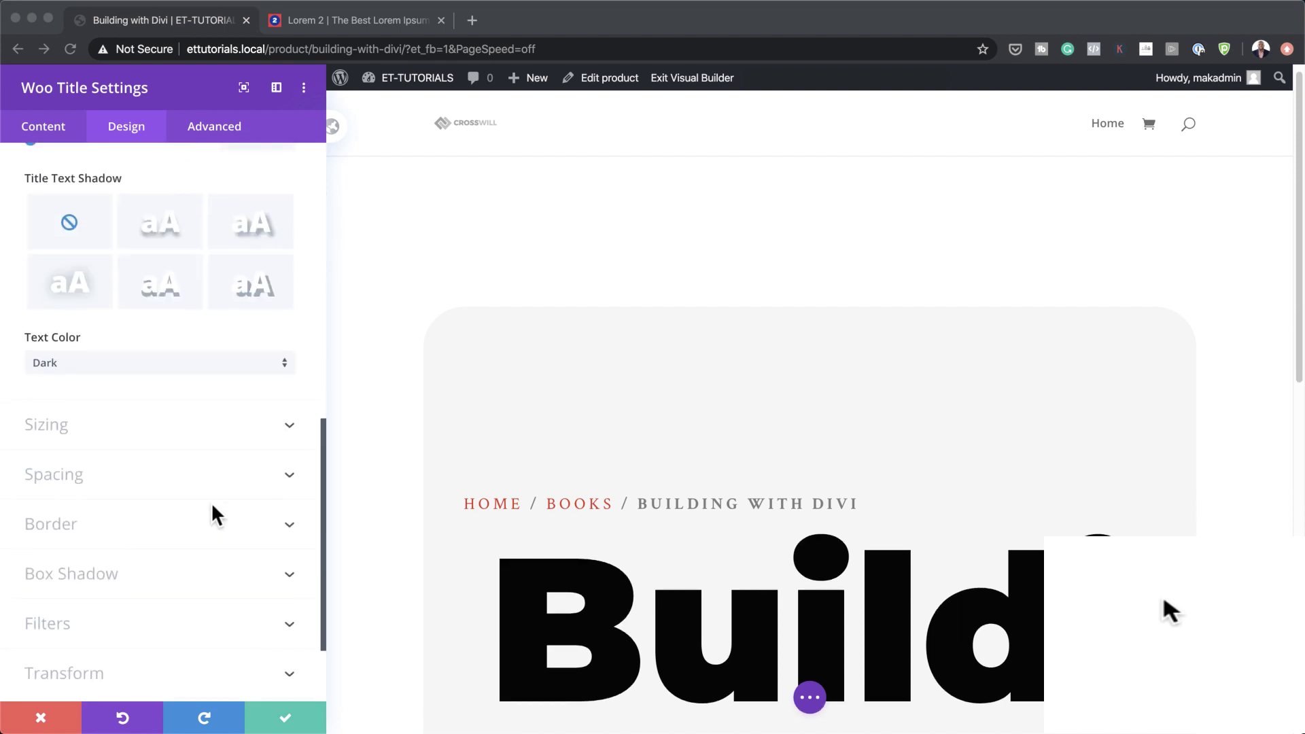
click(76, 475)
click(76, 474)
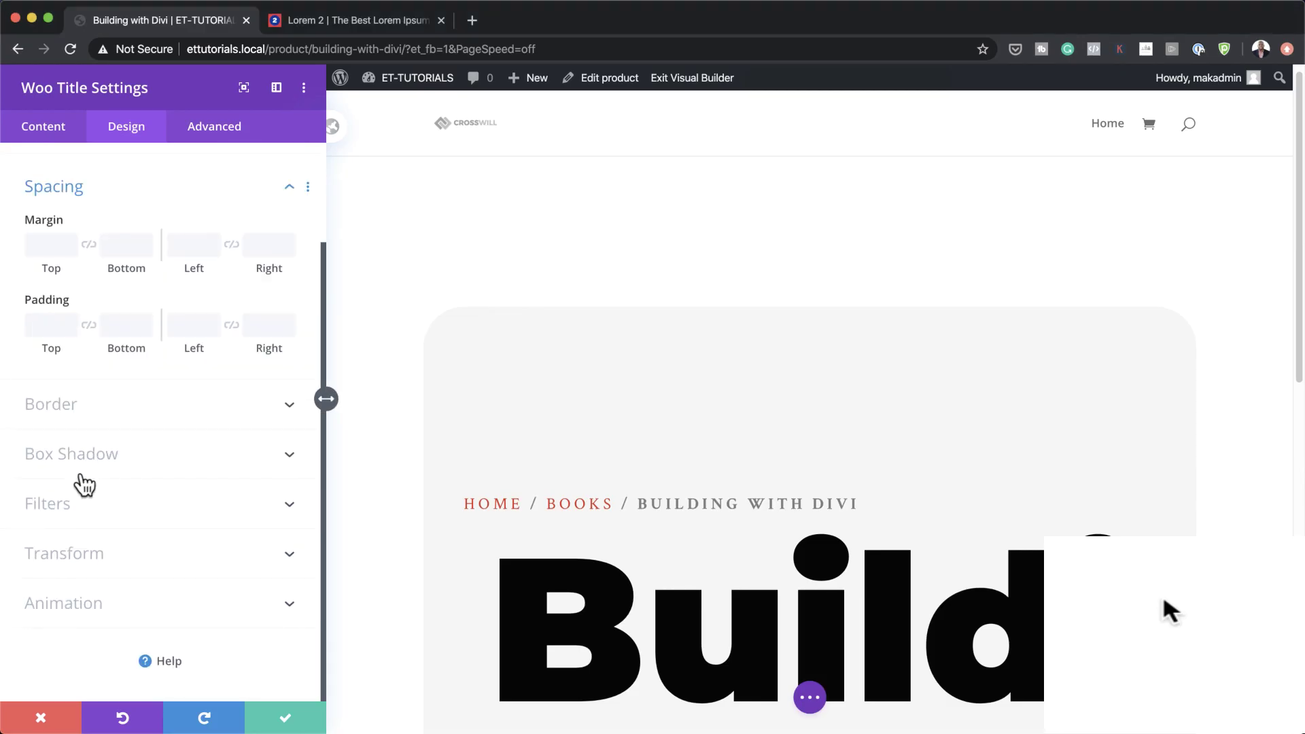
click(189, 328)
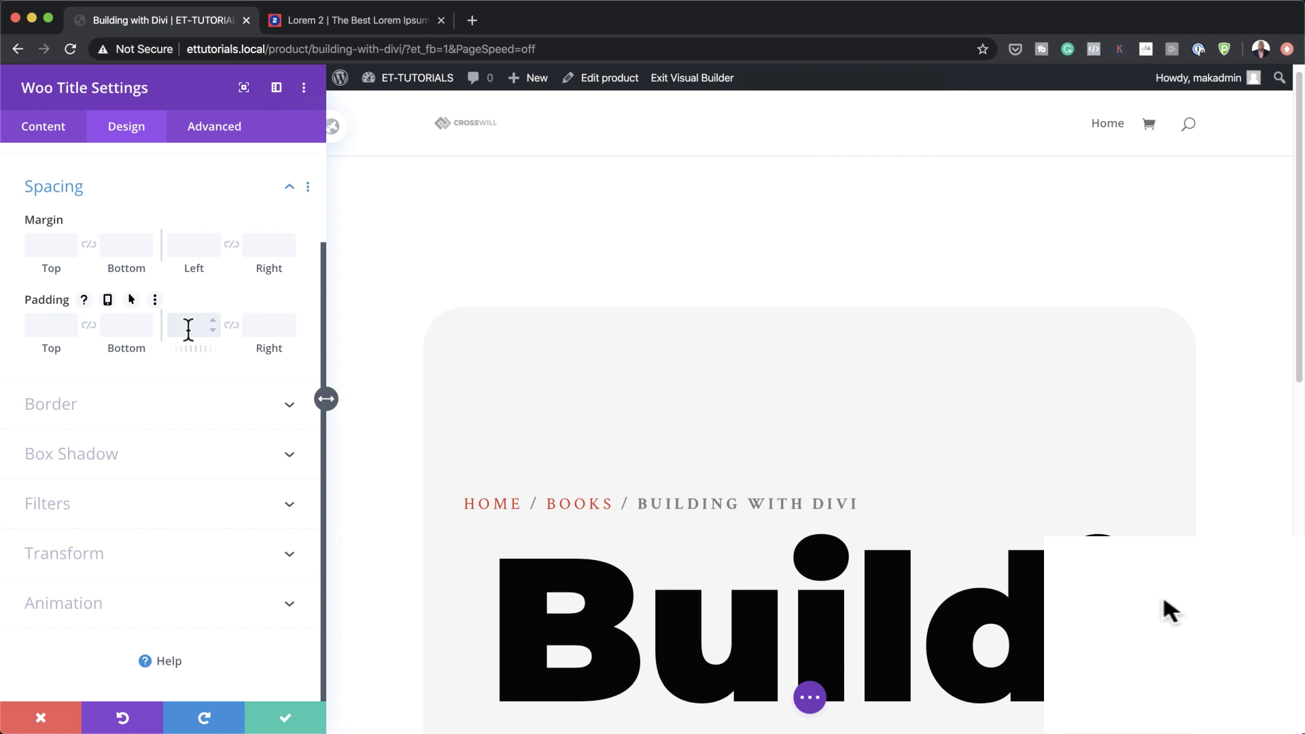
click(194, 246)
text(-150px)
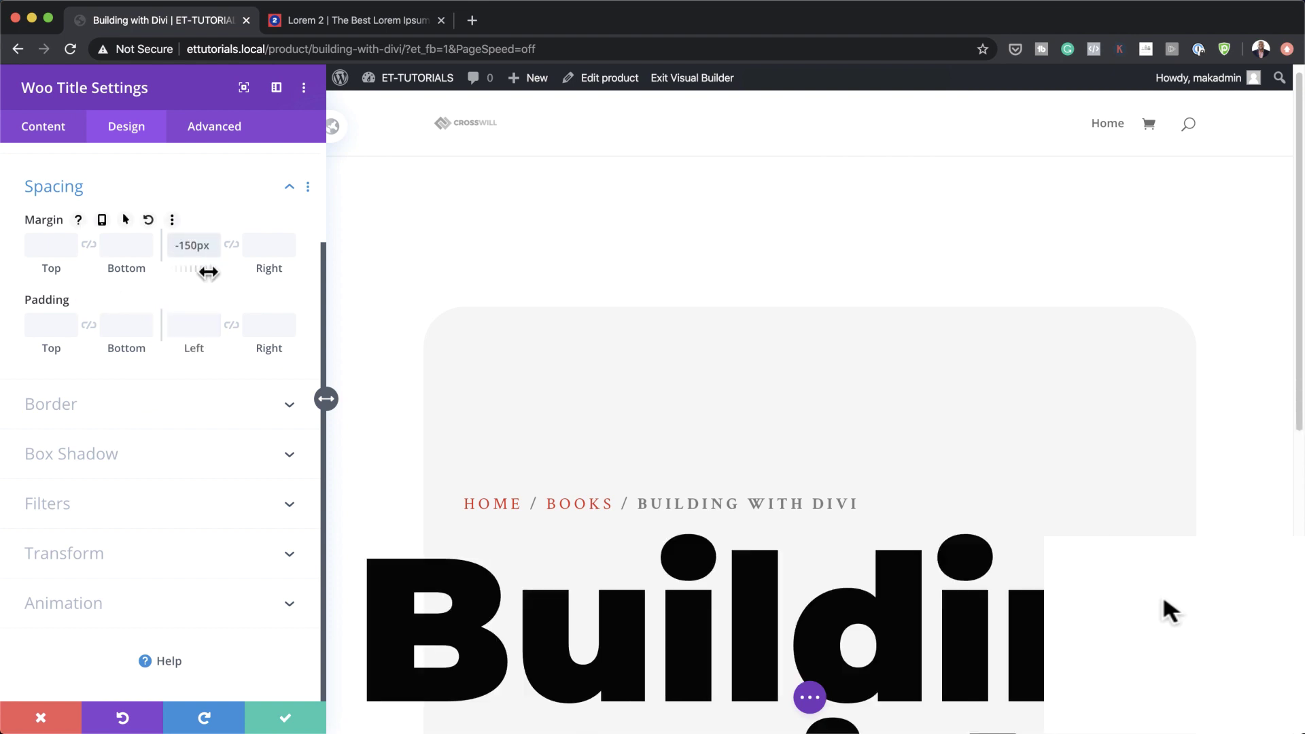
click(260, 247)
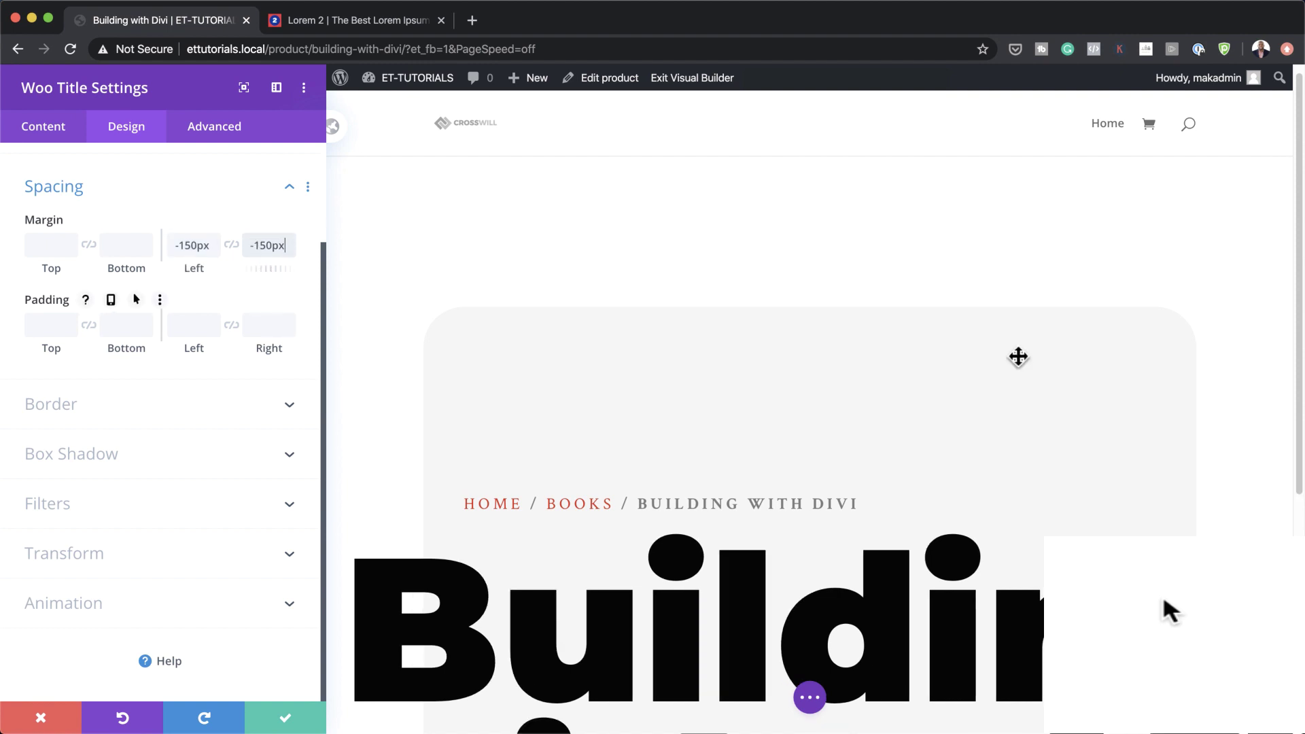
scroll(965, 506, down, 5)
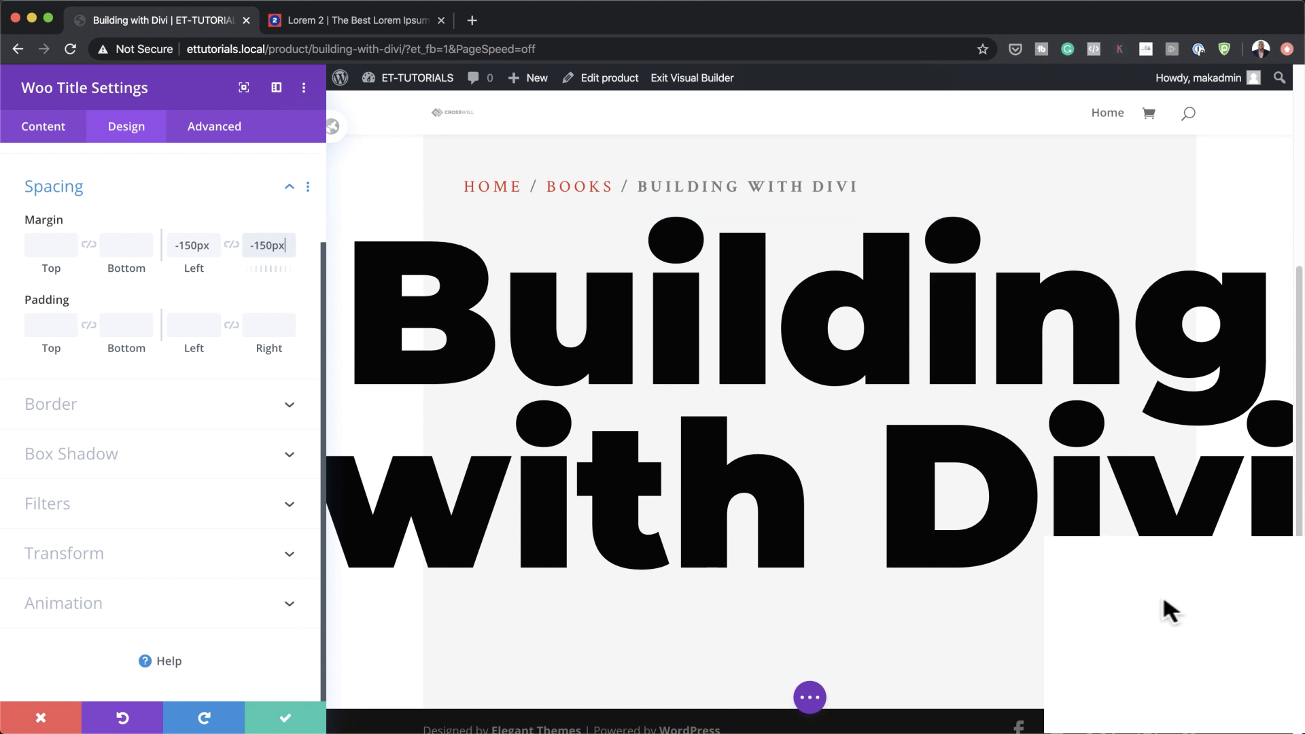
Enable responsive margins for the product title and set its tablet left and right margins to -100px.
mouse_move(192, 227)
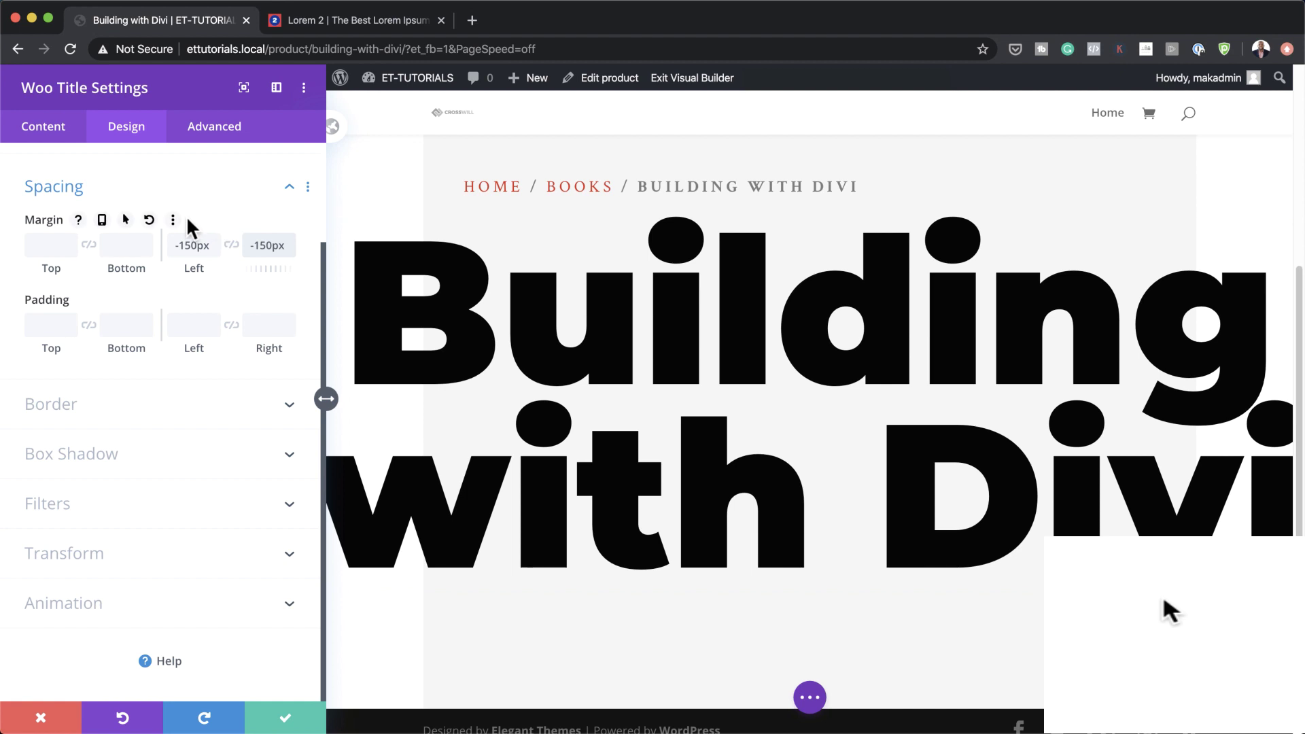
click(102, 221)
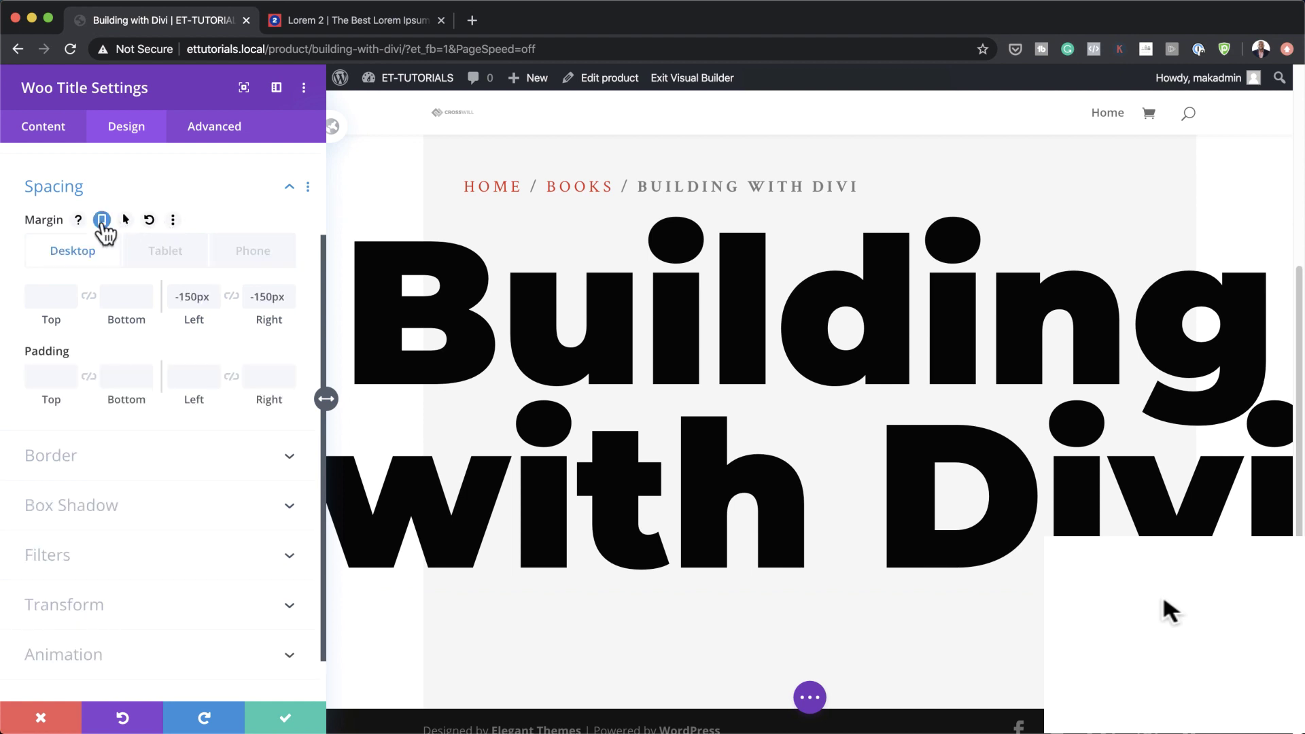
click(165, 255)
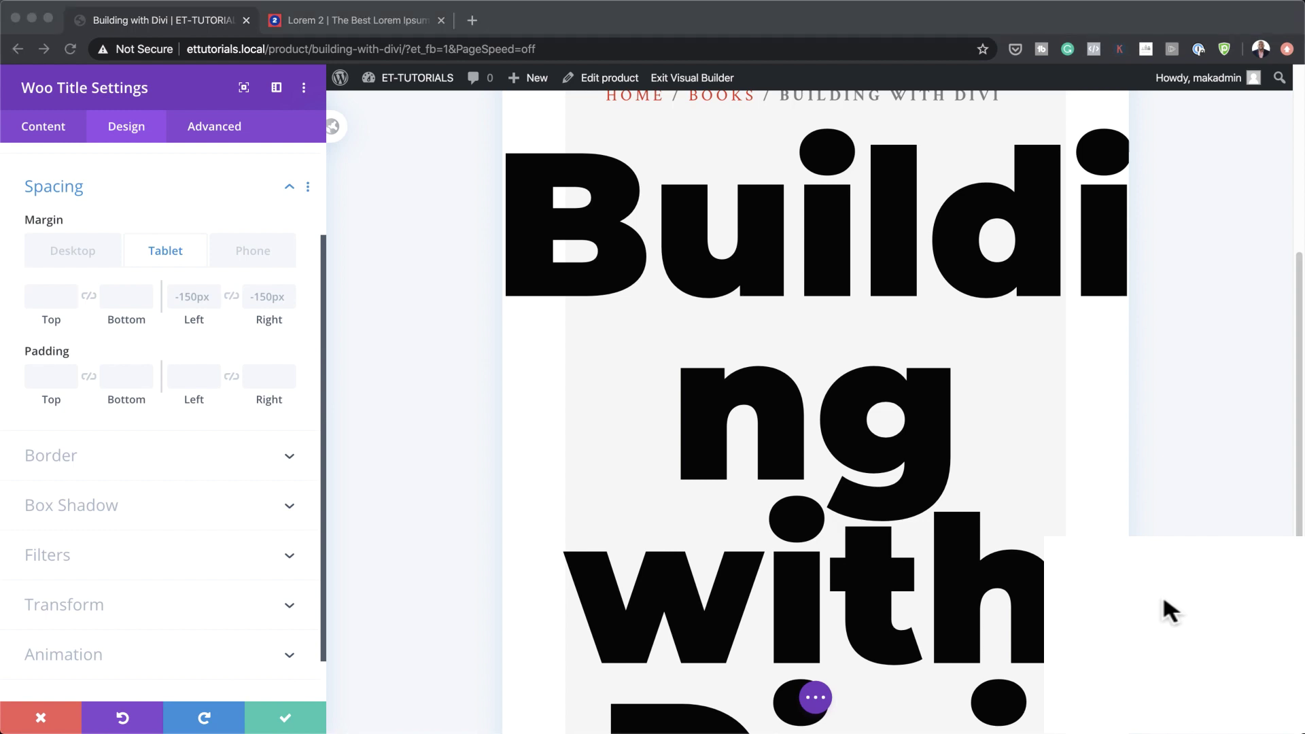
drag(187, 296, 192, 294)
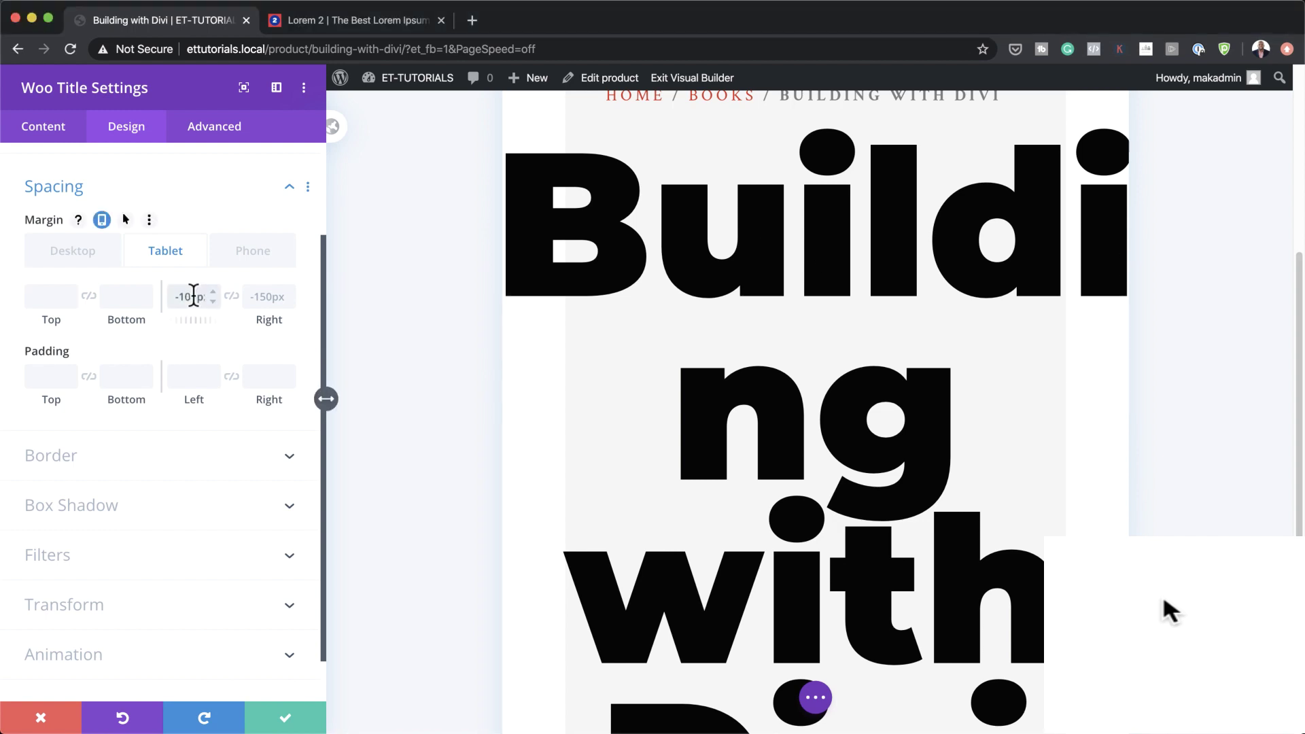
click(258, 297)
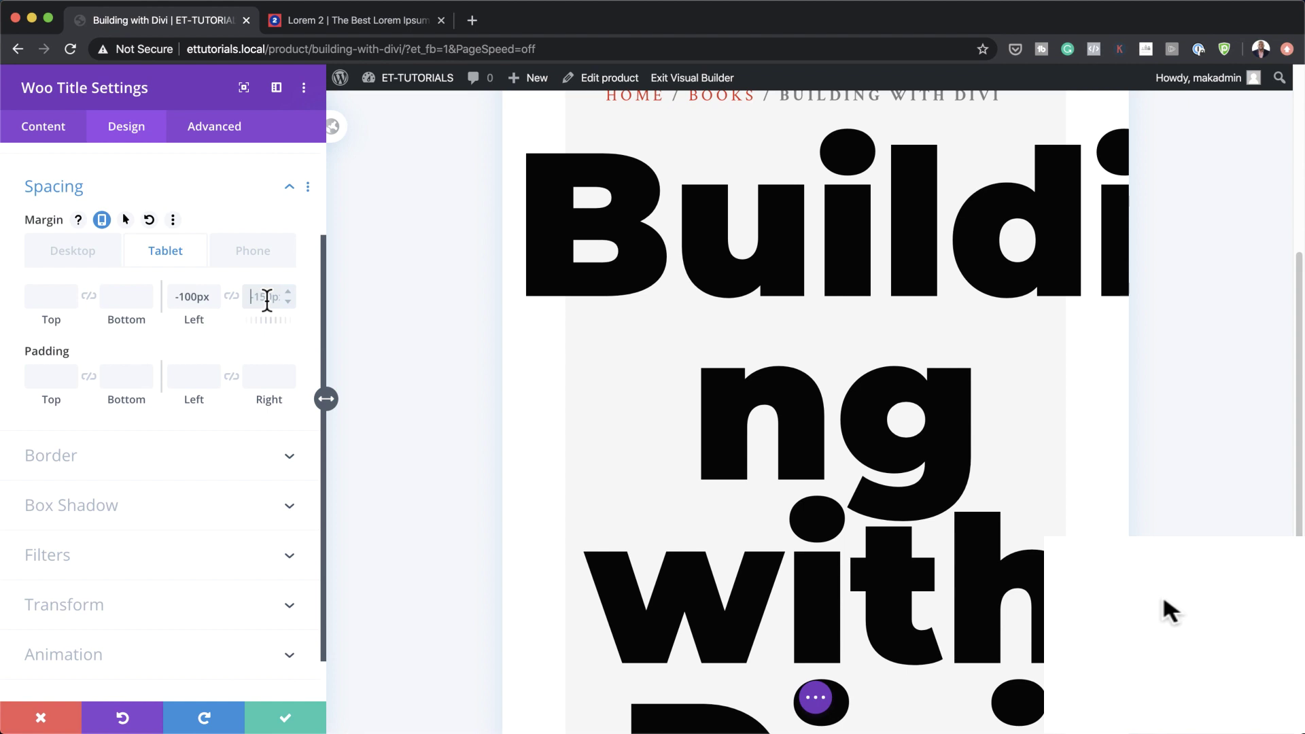
Set the product title's phone left and right margins to -50px and save the module settings.
click(265, 255)
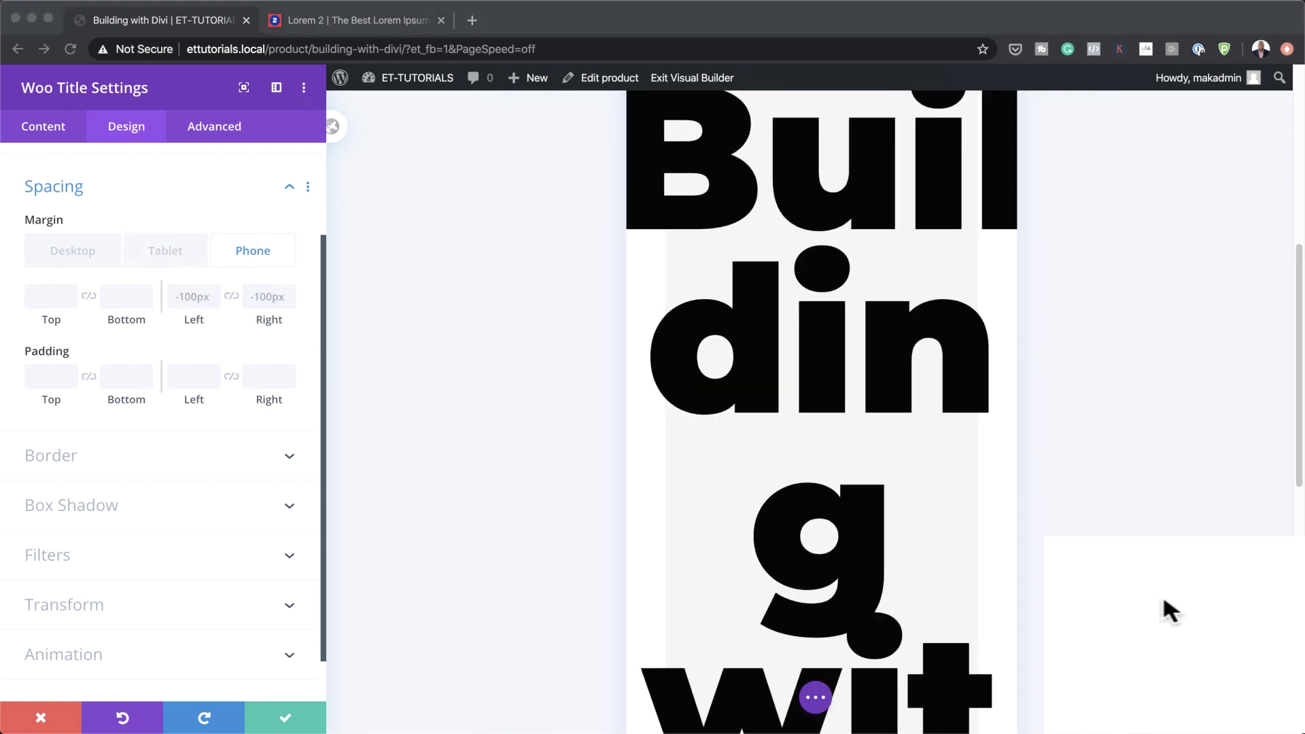
click(195, 295)
text(-50px)
click(232, 297)
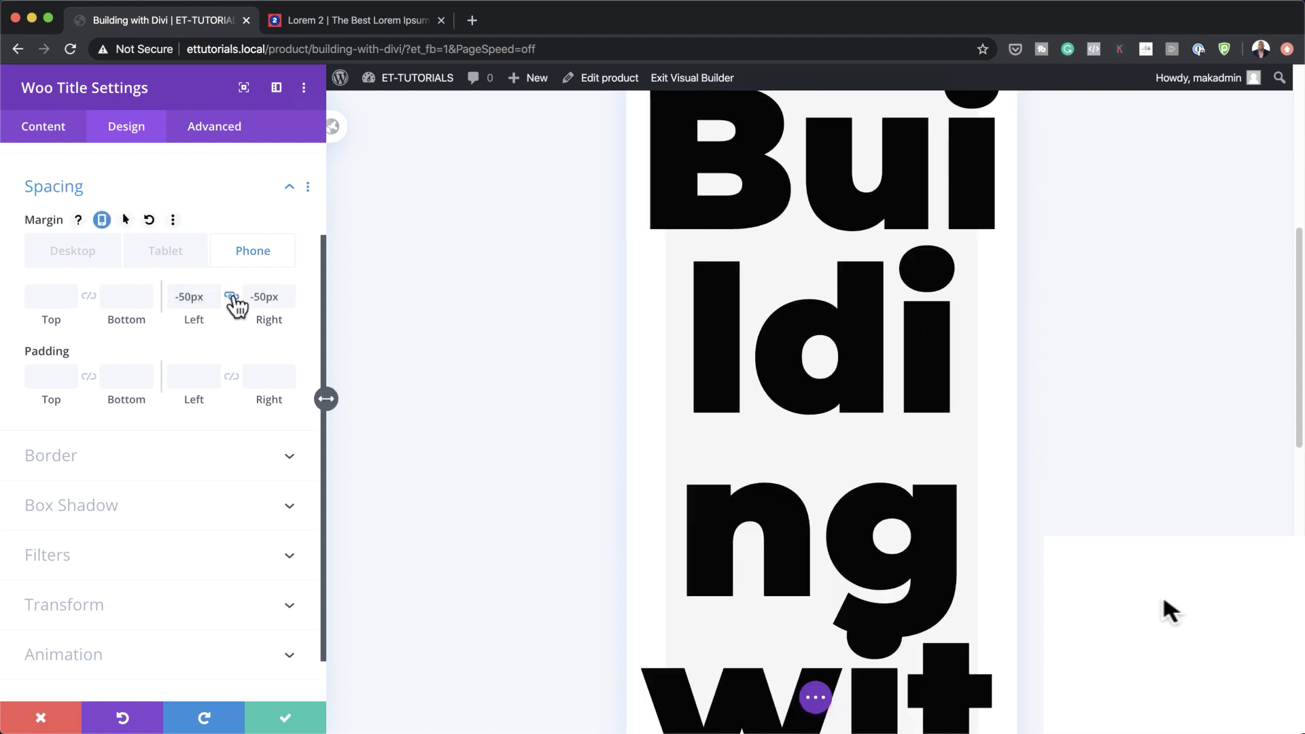
click(70, 252)
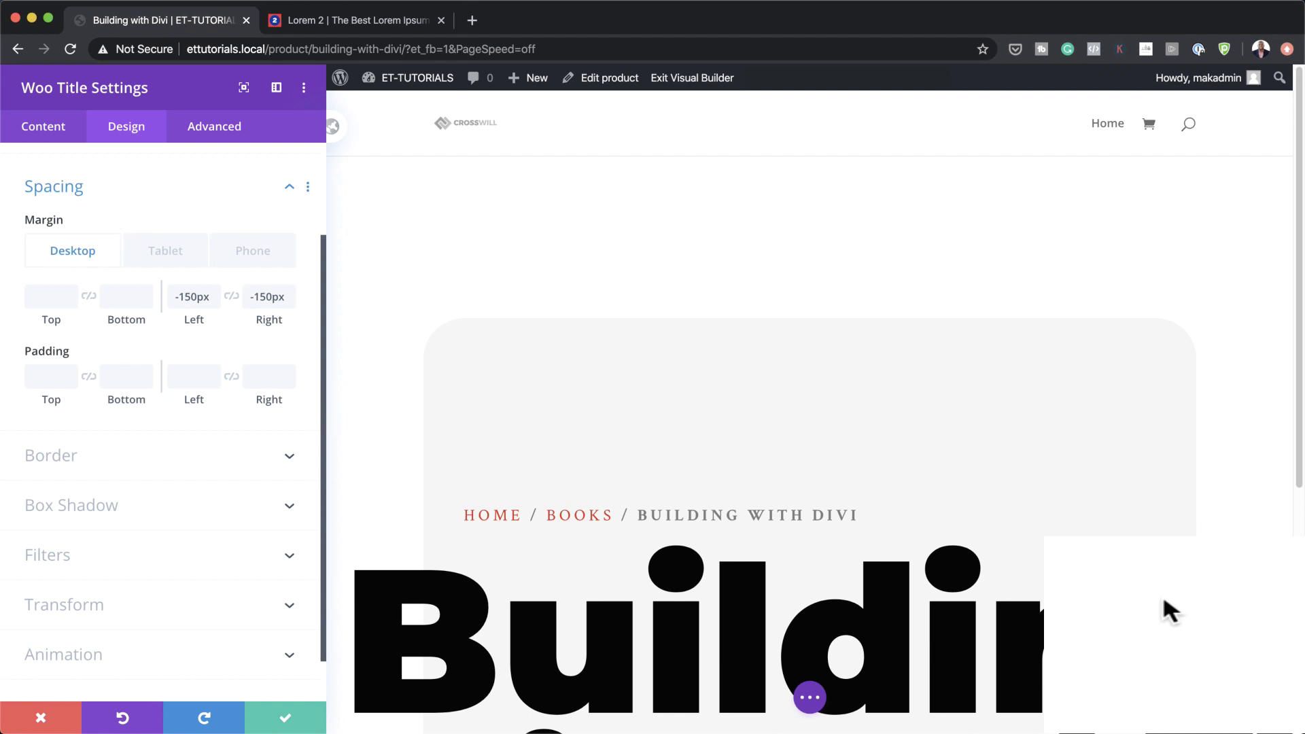
click(285, 718)
Add a new regular section below the title section, without choosing a row layout.
scroll(890, 515, down, 5)
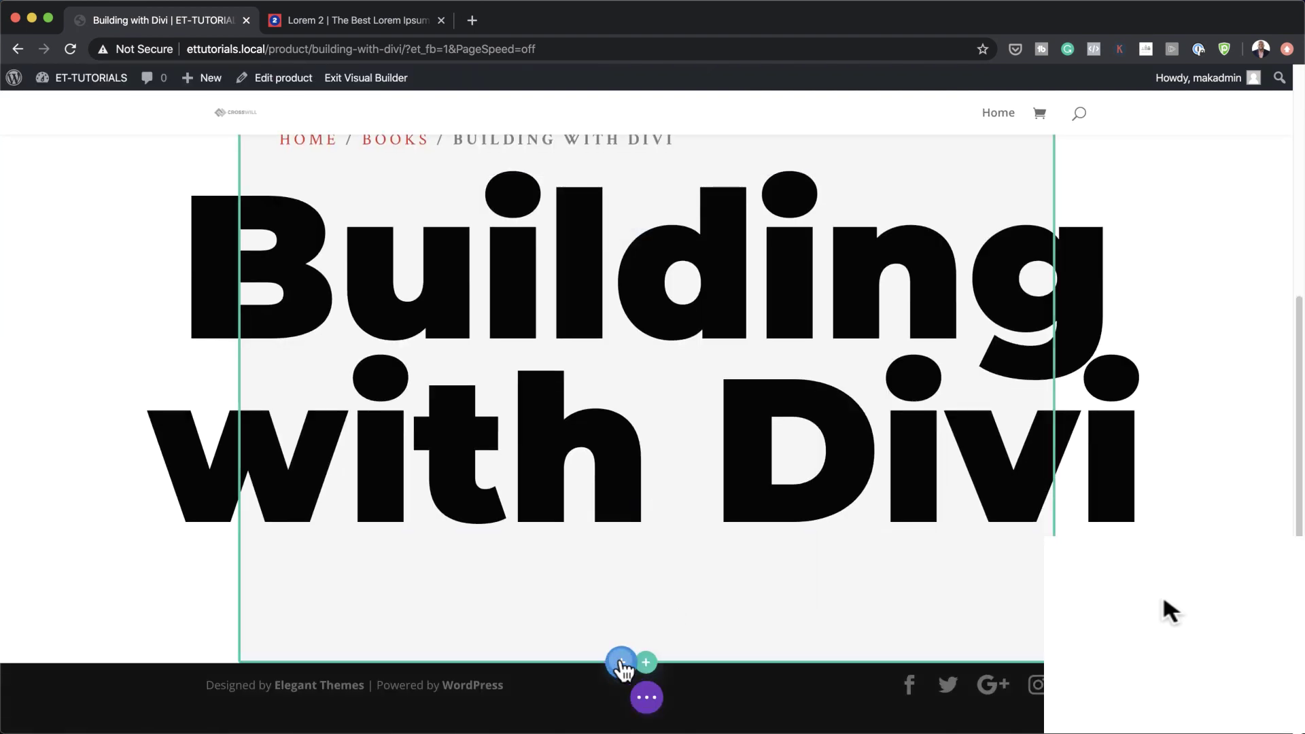
click(620, 663)
click(551, 607)
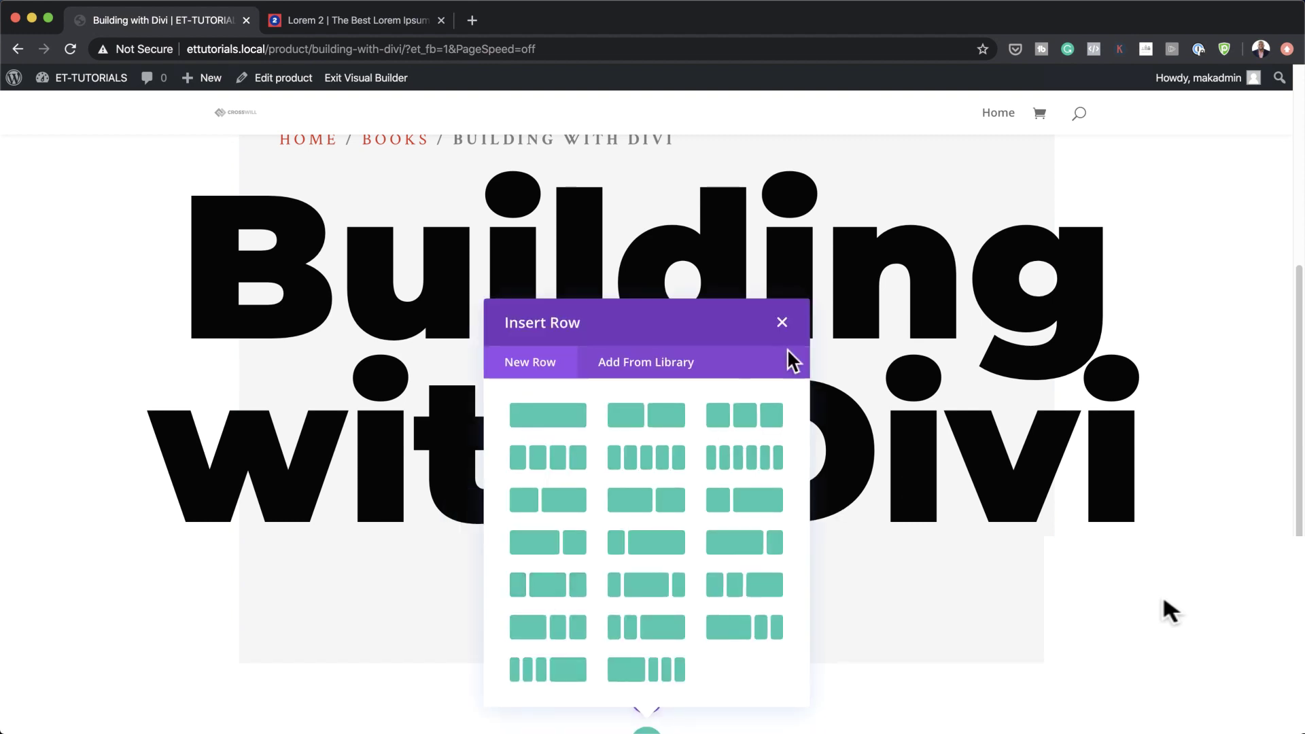
click(781, 325)
scroll(956, 585, down, 3)
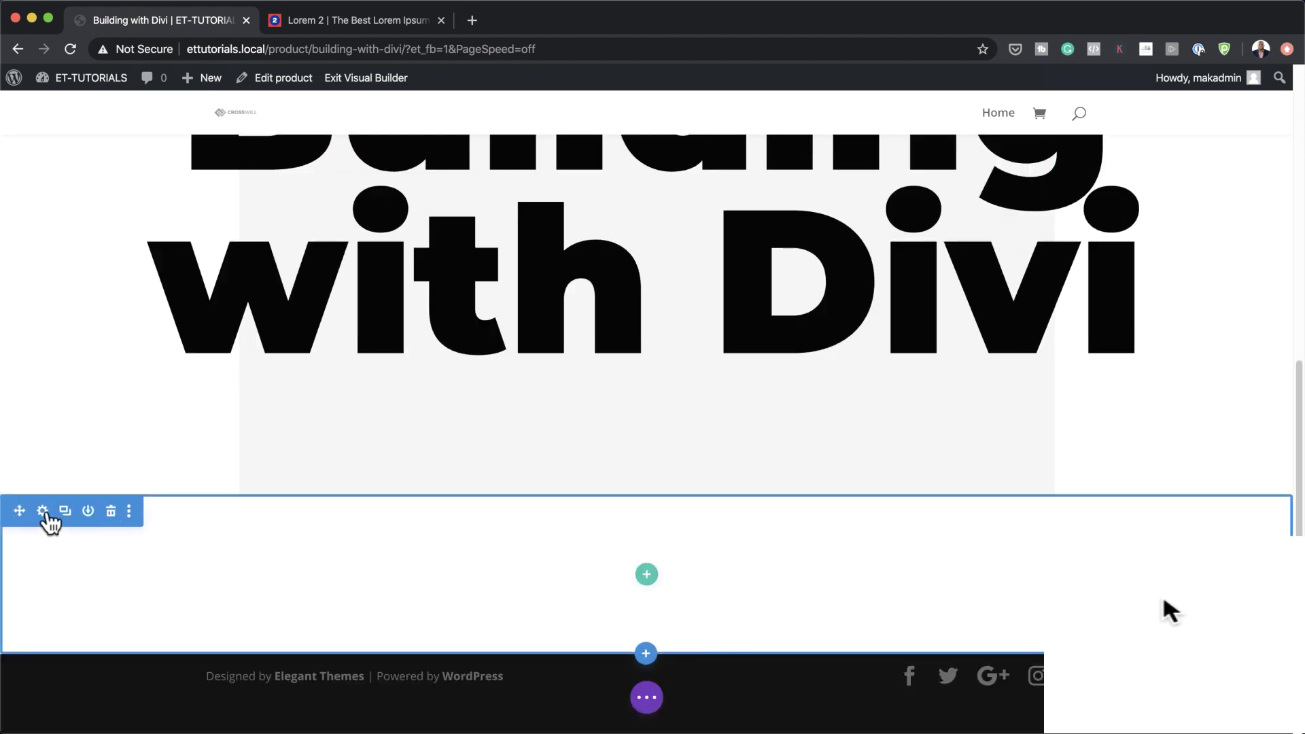
Set the new section's top padding to 0px and bottom padding to 200px, and save it.
click(45, 513)
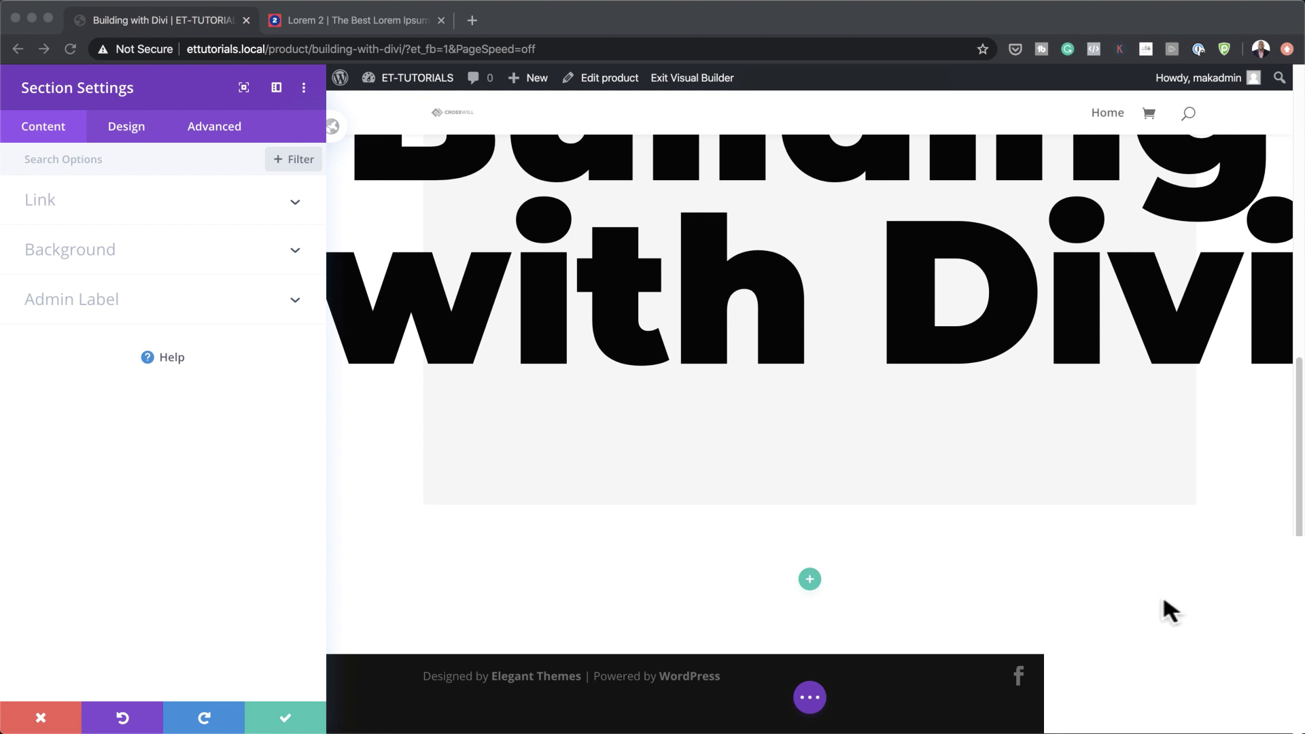
click(134, 127)
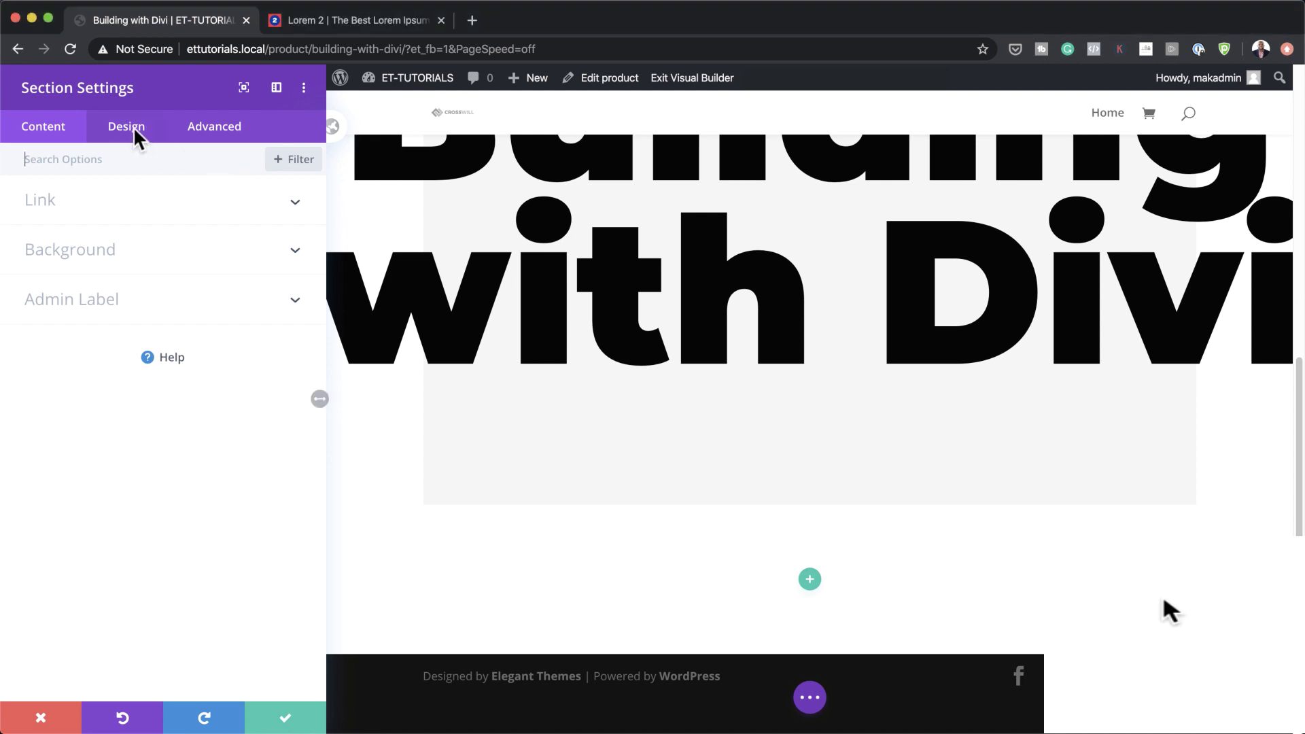
click(133, 126)
click(87, 352)
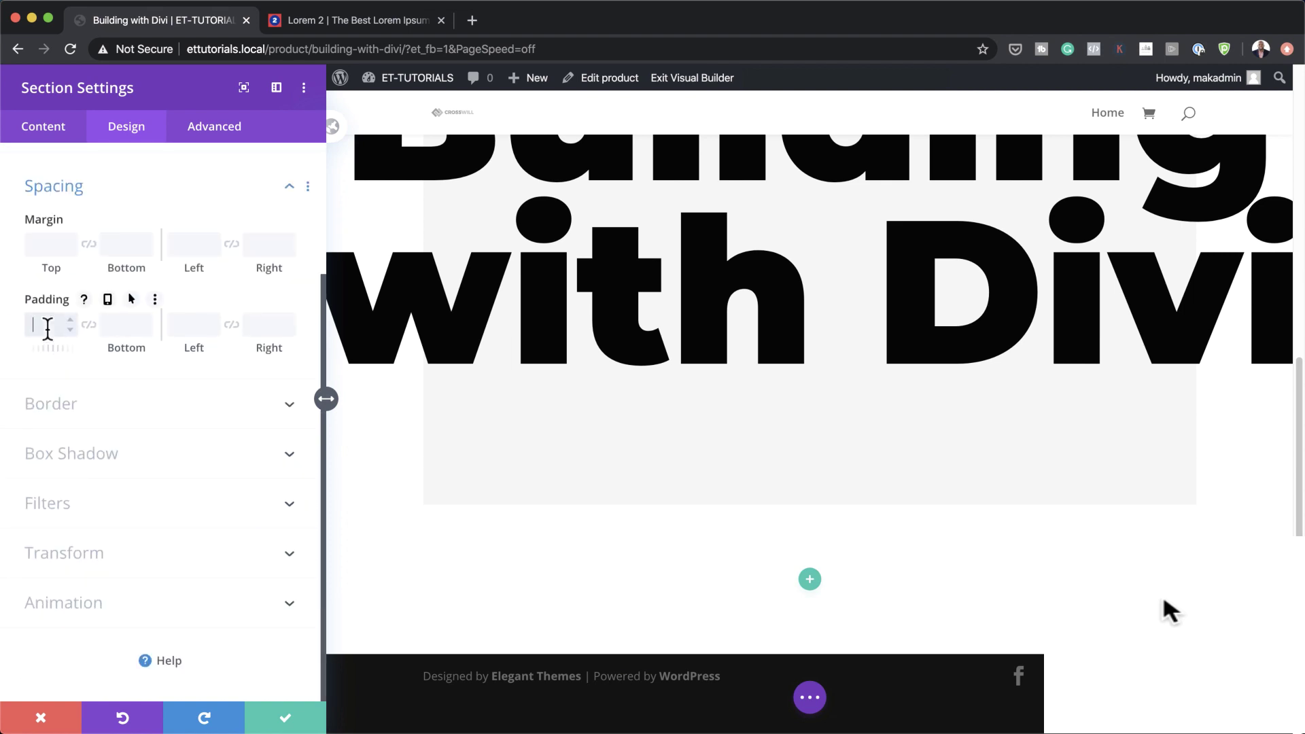
click(48, 329)
text(0)
click(117, 328)
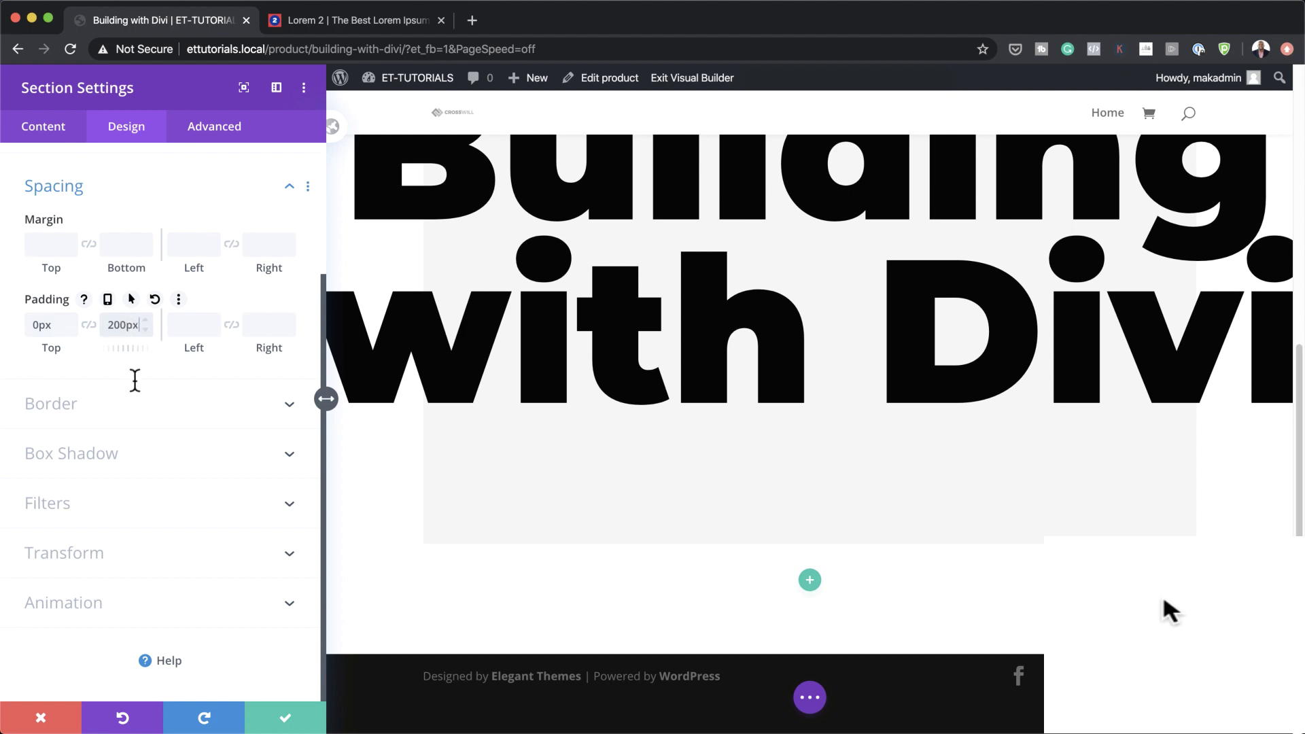
click(289, 719)
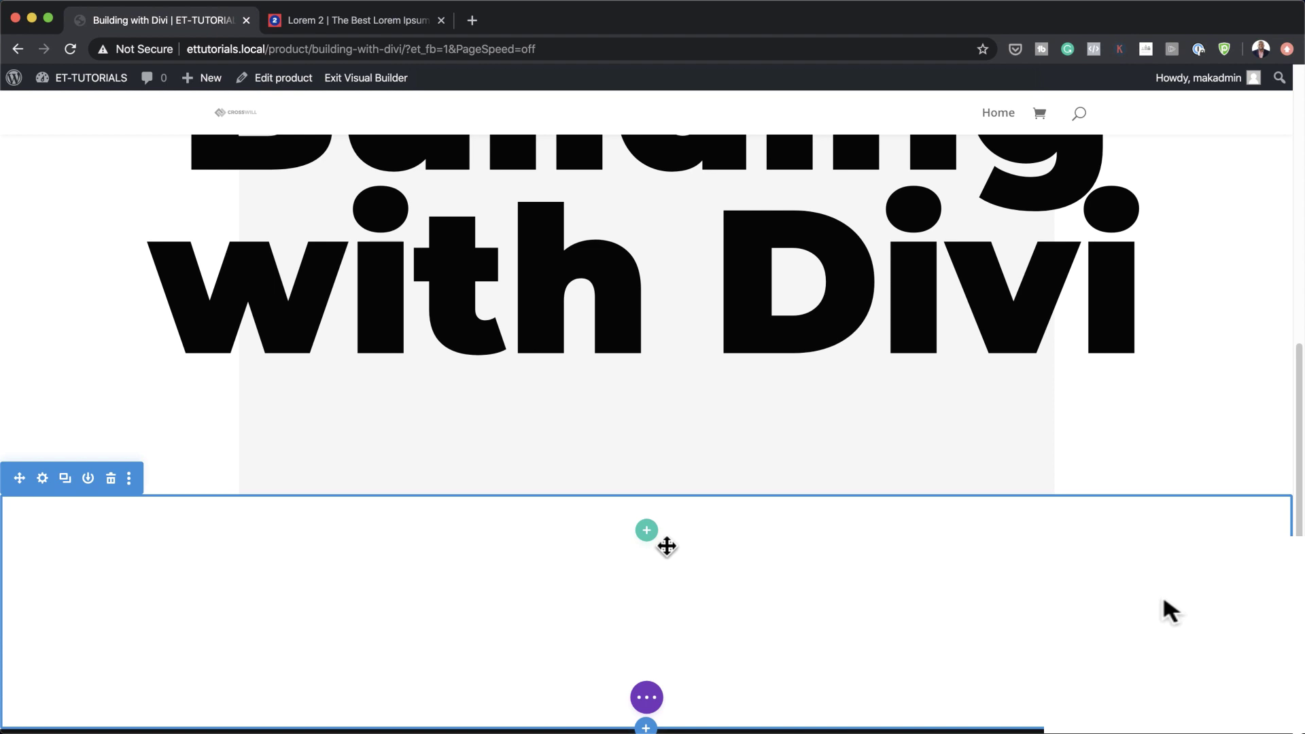
Insert a two-column row with a two-fifths and three-fifths split in the new section, without adding a module.
click(647, 531)
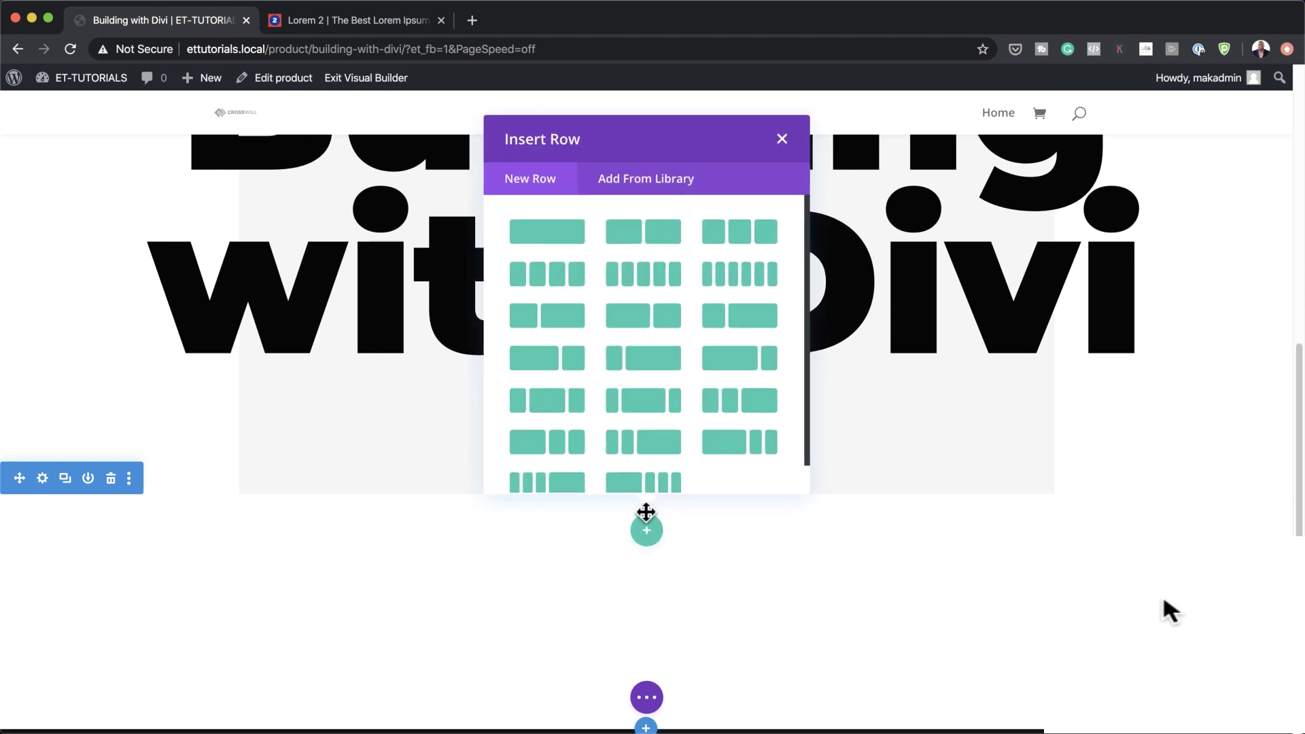
click(559, 320)
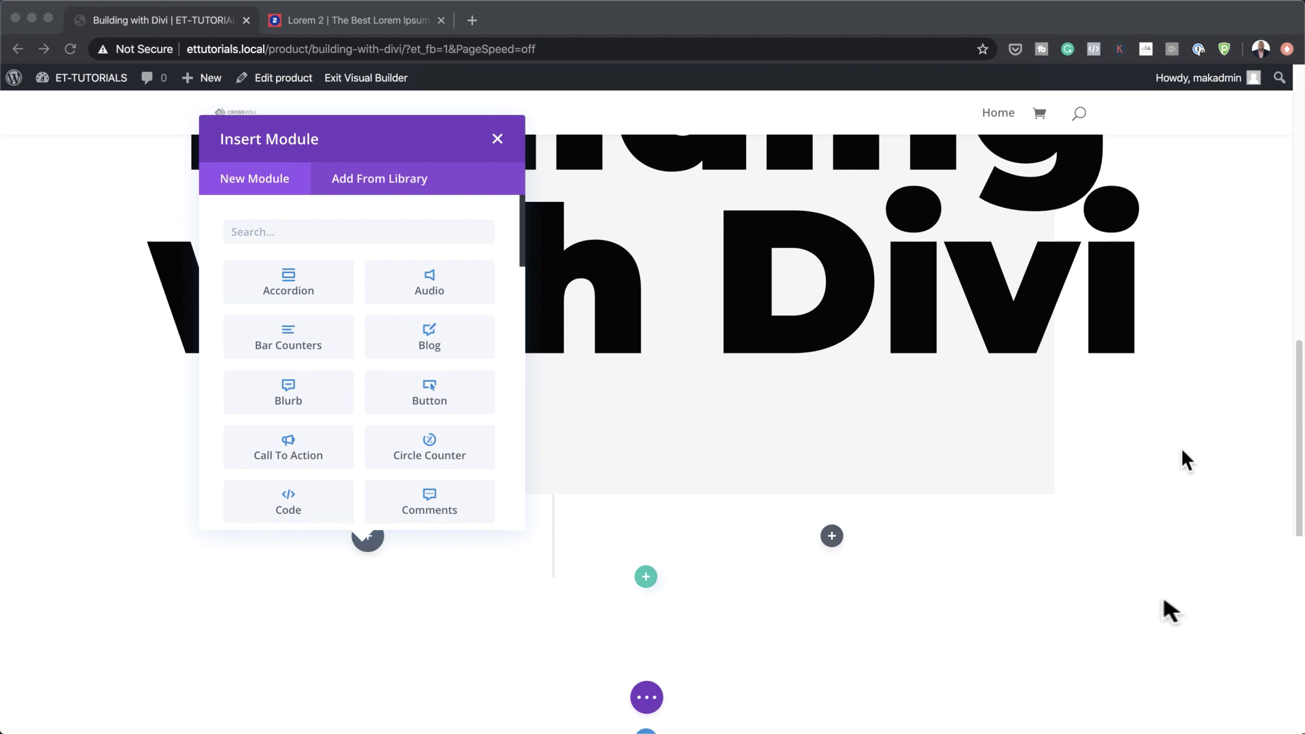
click(501, 141)
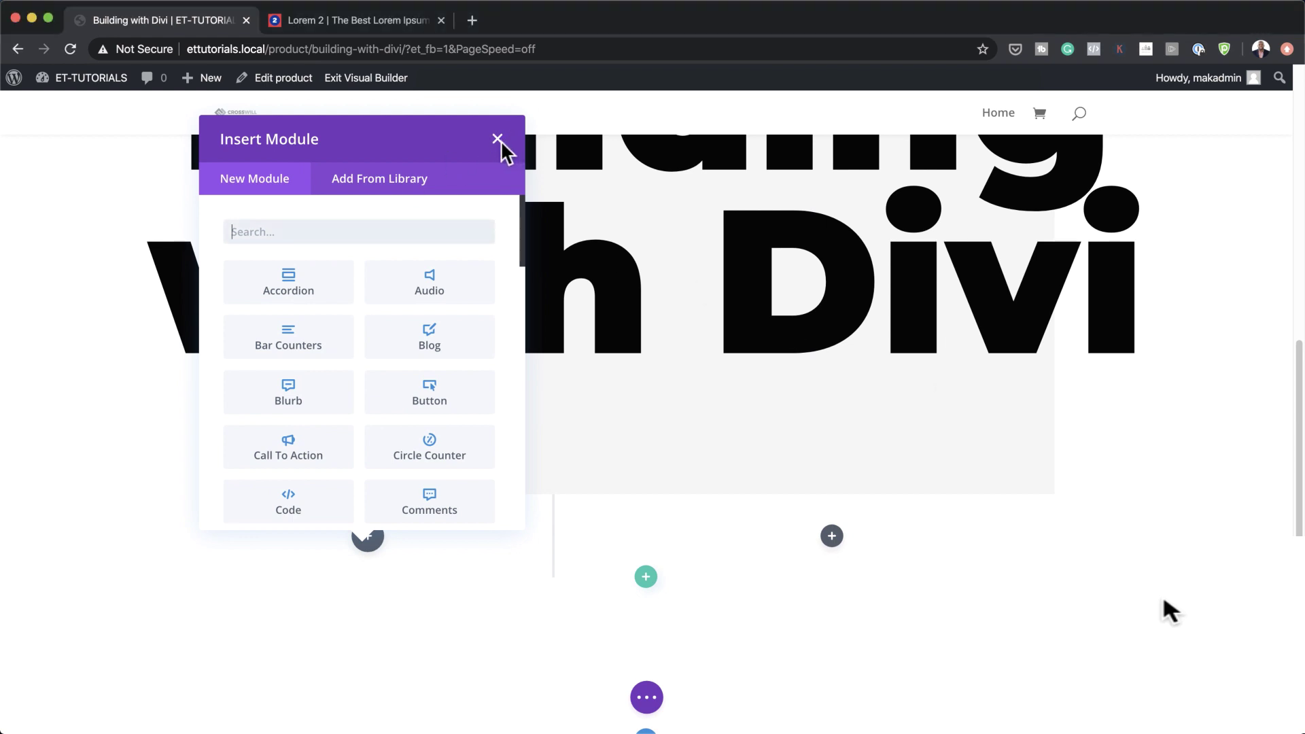
click(500, 141)
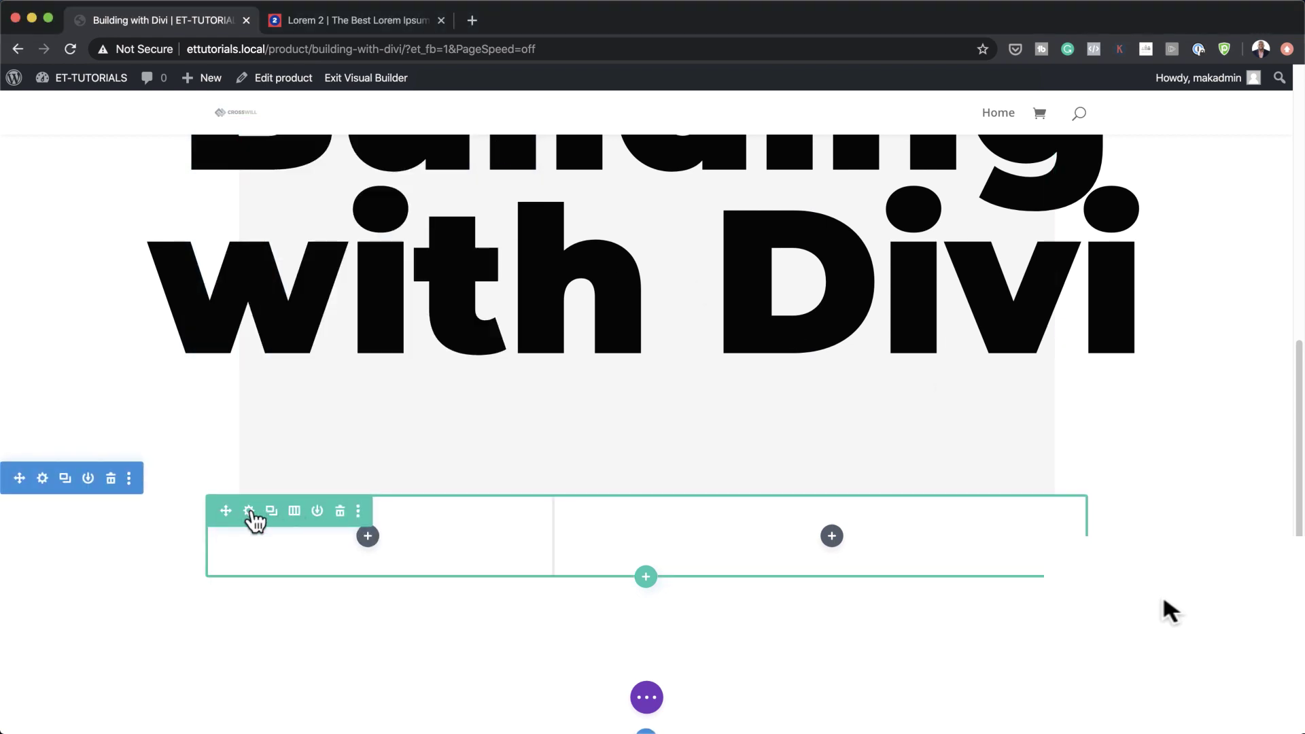
Give the new two-column row a #f4f4f4 background color.
click(250, 512)
click(176, 499)
click(160, 402)
click(75, 357)
text(#f4f4f4)
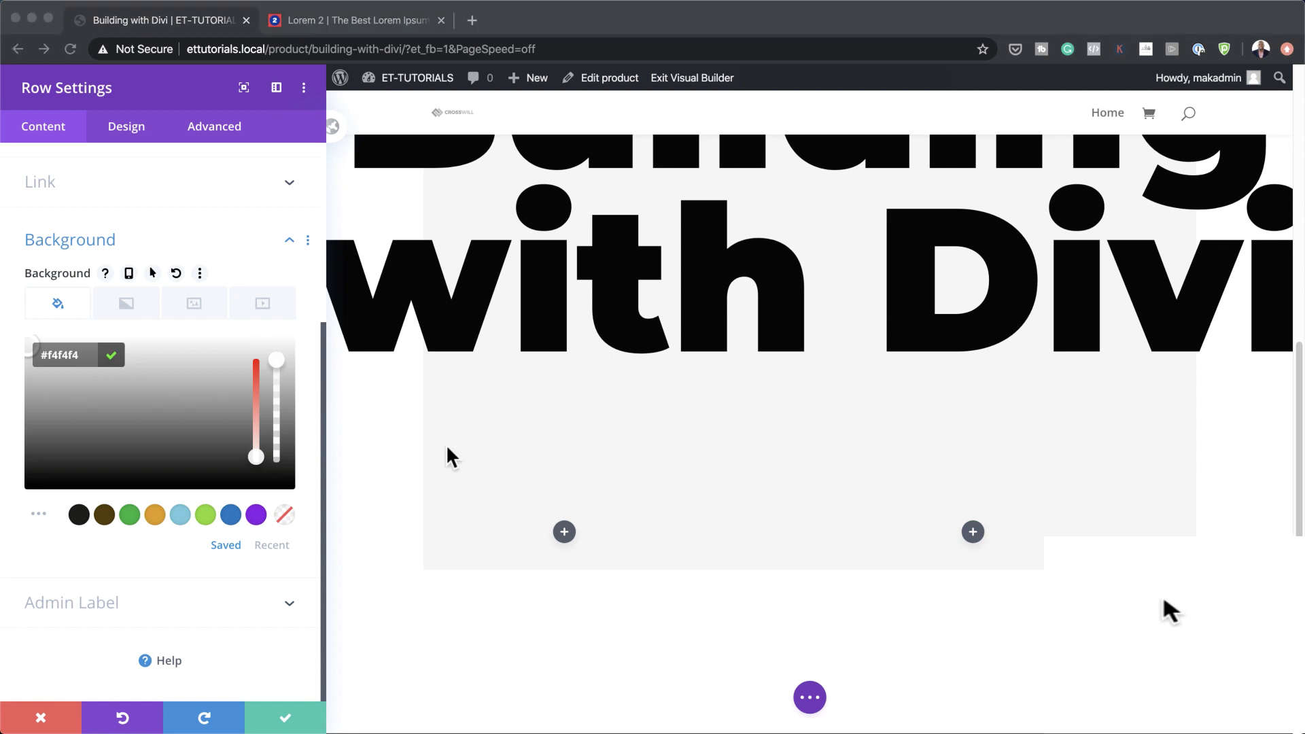
Set the two-column row's maximum width to 1000px.
click(131, 125)
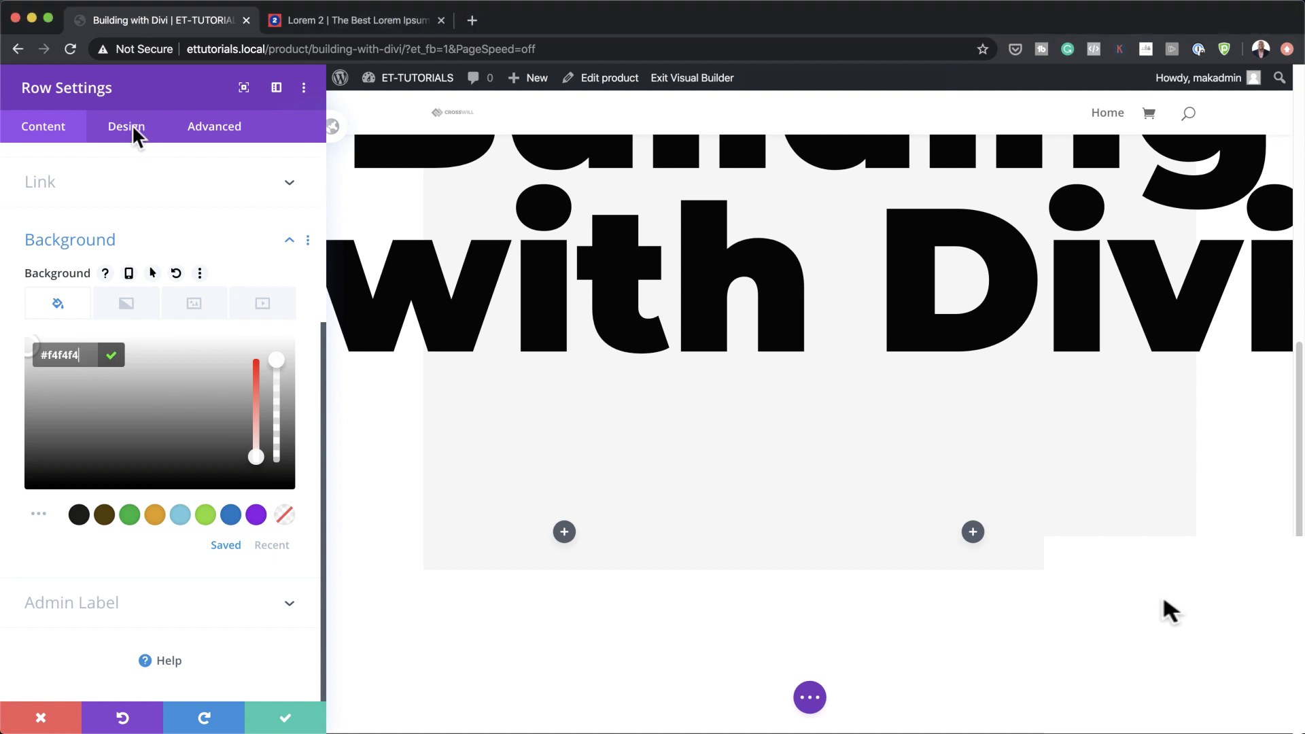
click(132, 125)
click(76, 207)
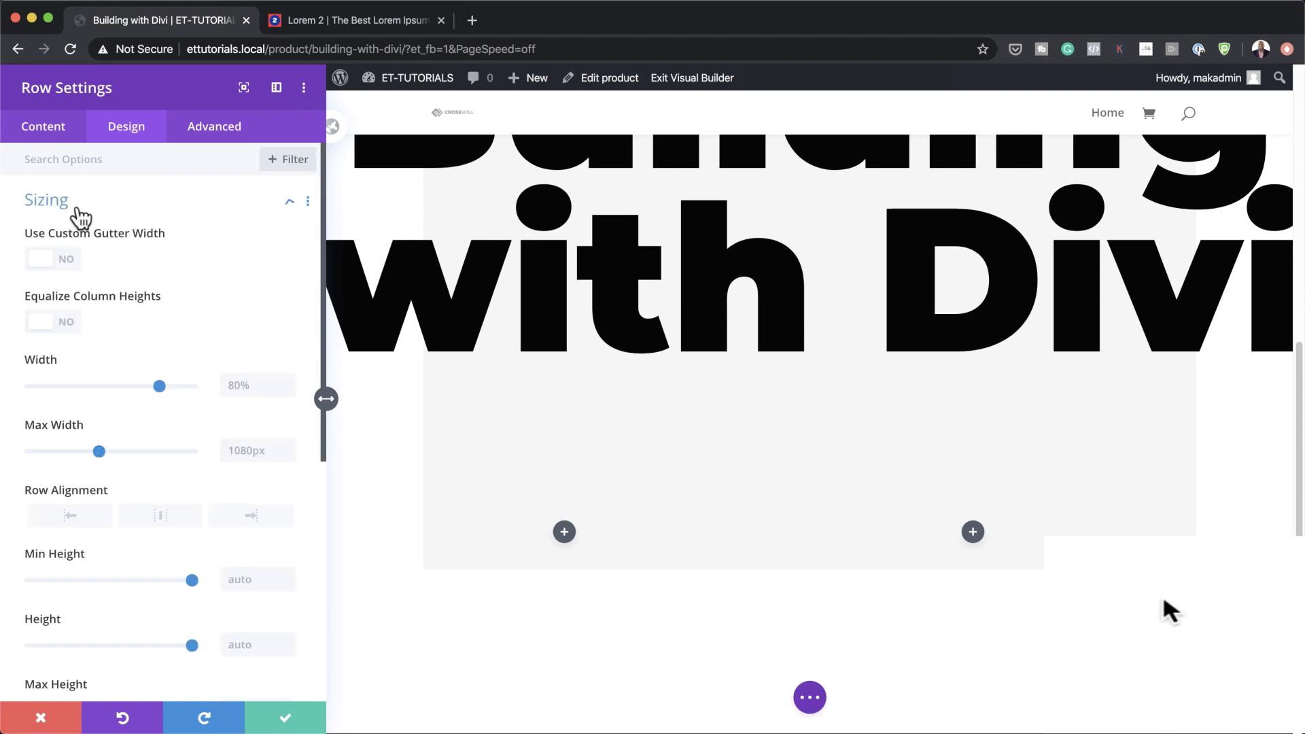
click(257, 453)
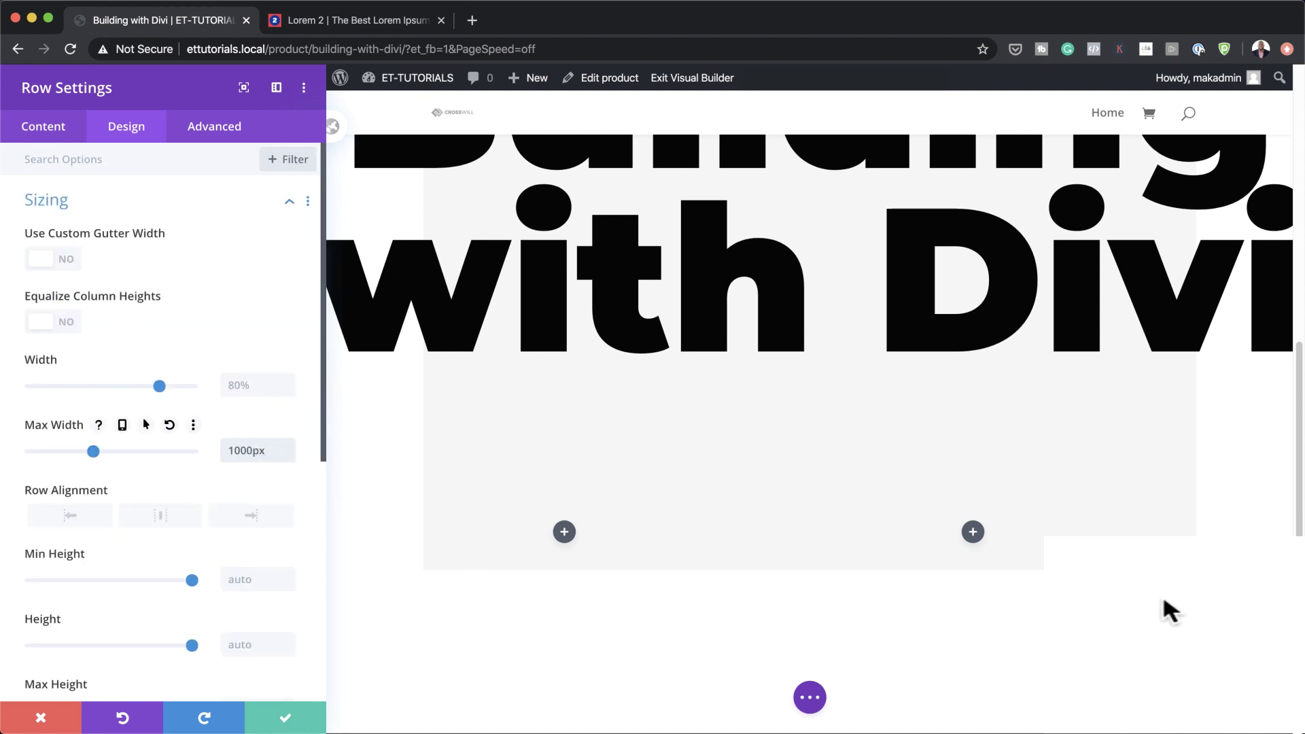
Set the two-column row's bottom padding to 150px.
scroll(176, 532, down, 5)
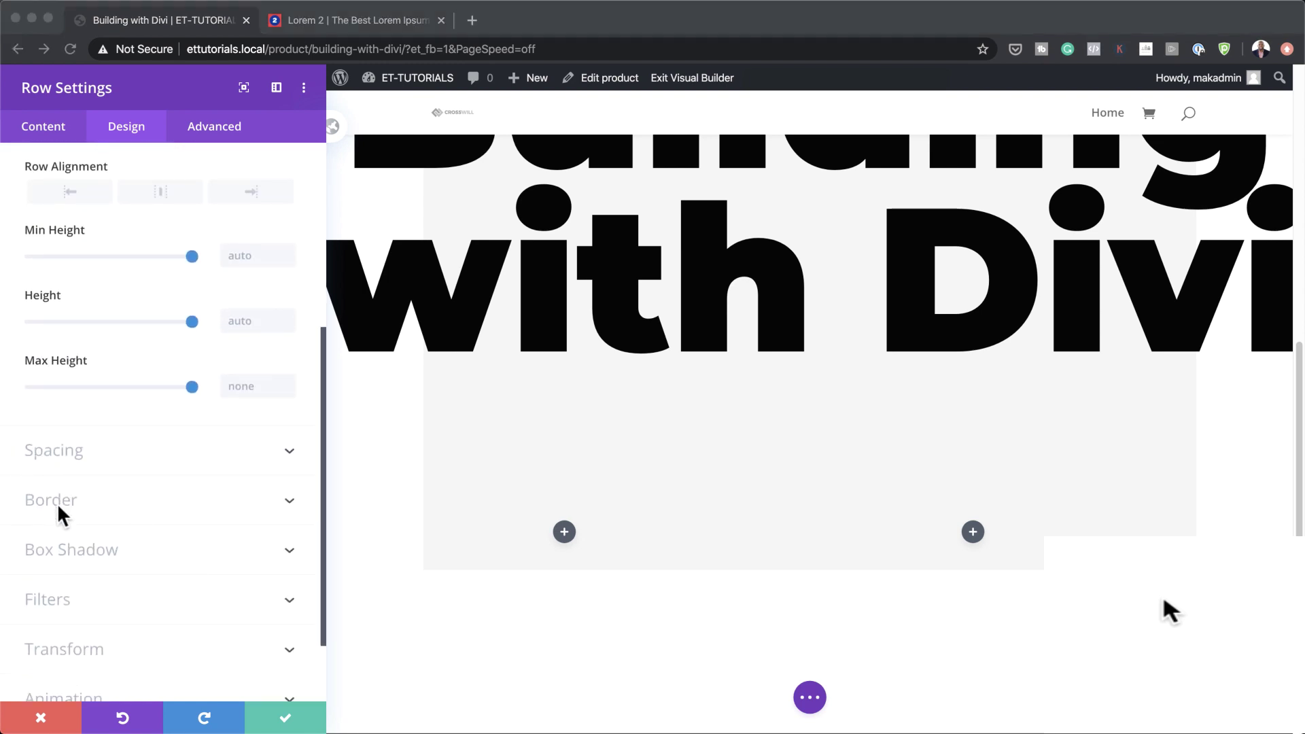
click(64, 451)
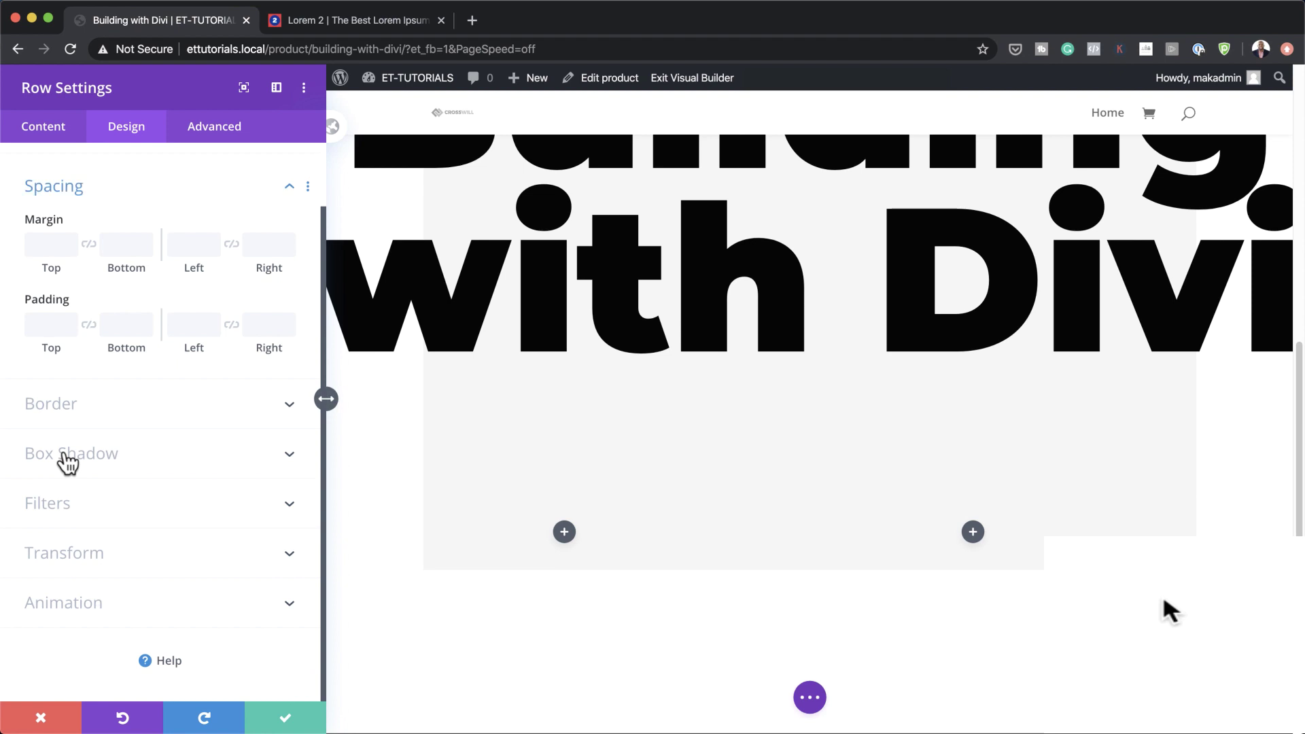
click(126, 326)
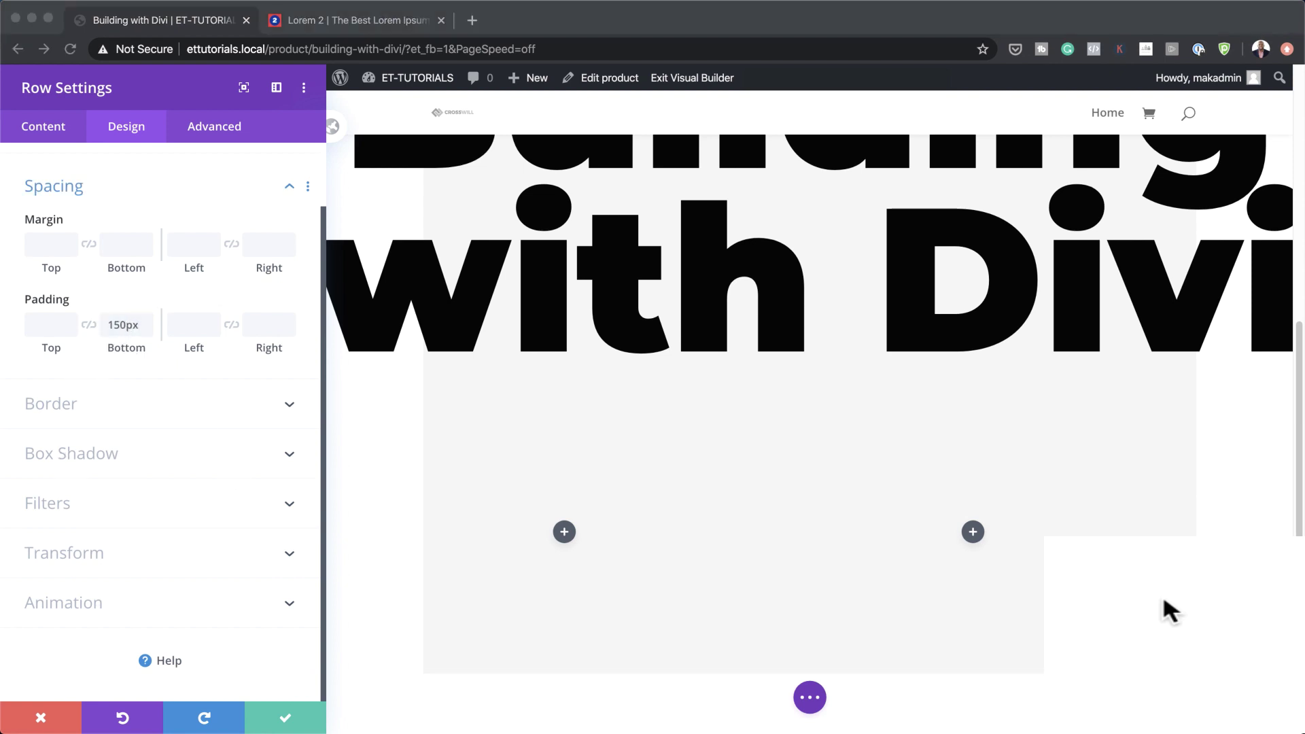
Round the two-column row's bottom-left and bottom-right corners to 50px.
scroll(867, 410, up, 5)
scroll(809, 384, up, 4)
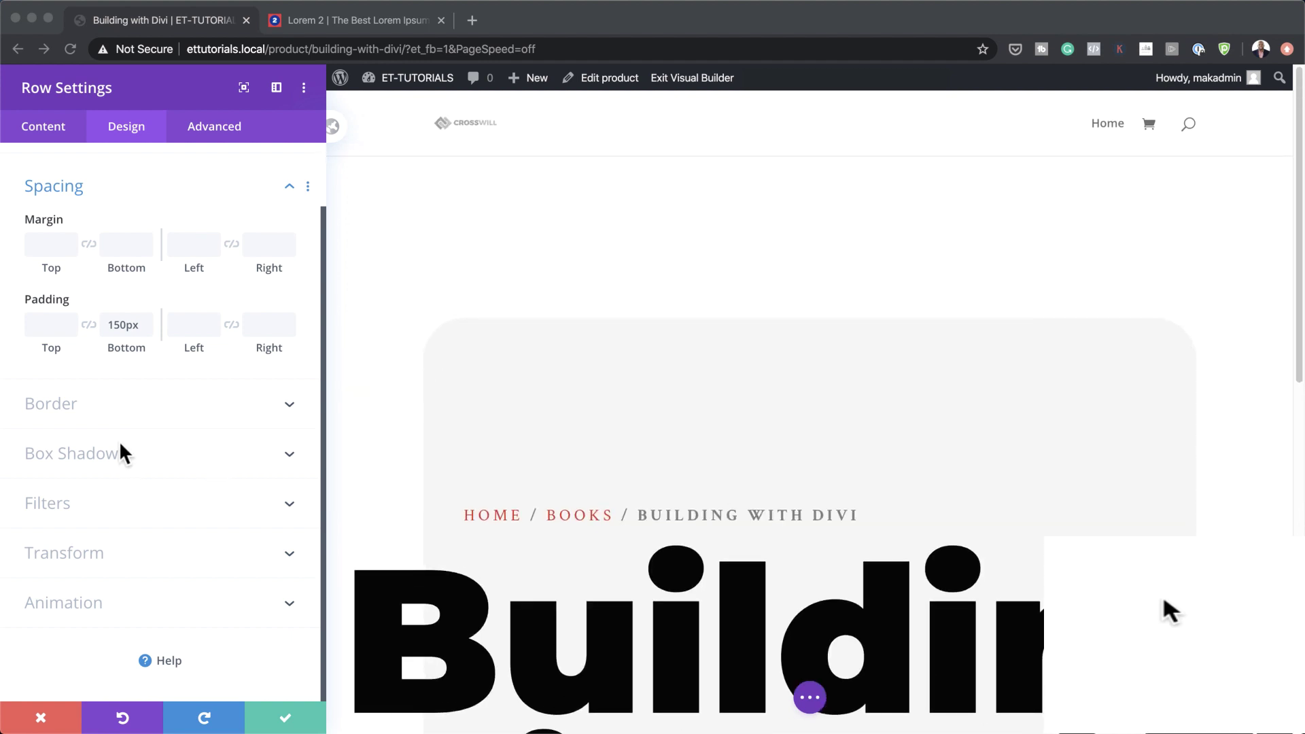
click(68, 404)
click(68, 403)
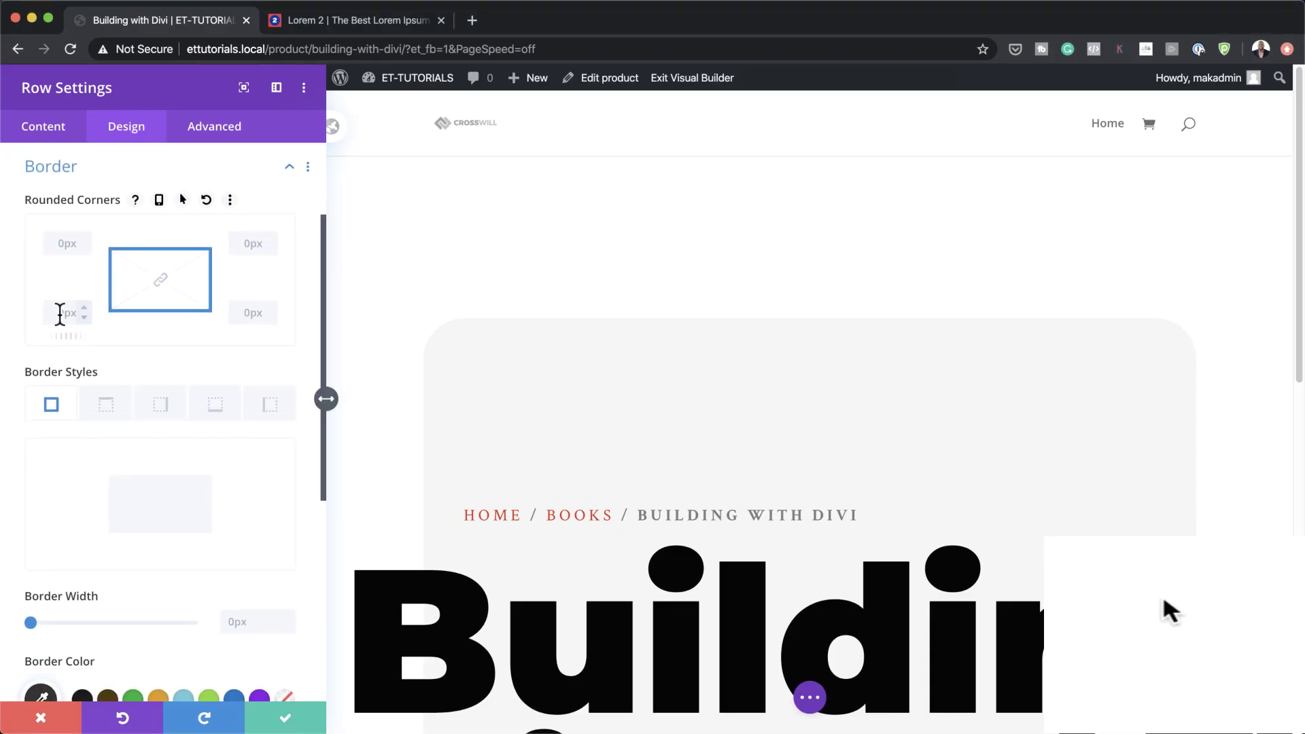
drag(60, 325, 90, 344)
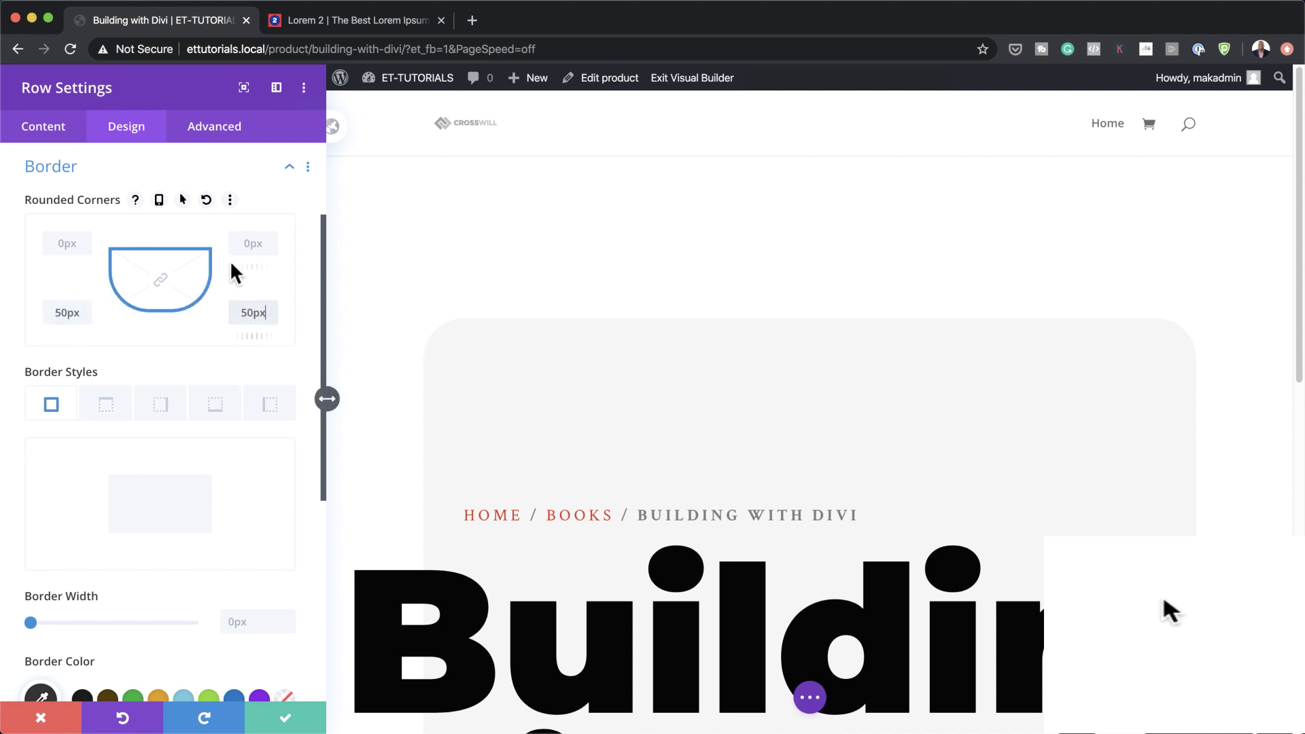
Set the two-column row's horizontal overflow to Visible and save the row settings.
click(215, 141)
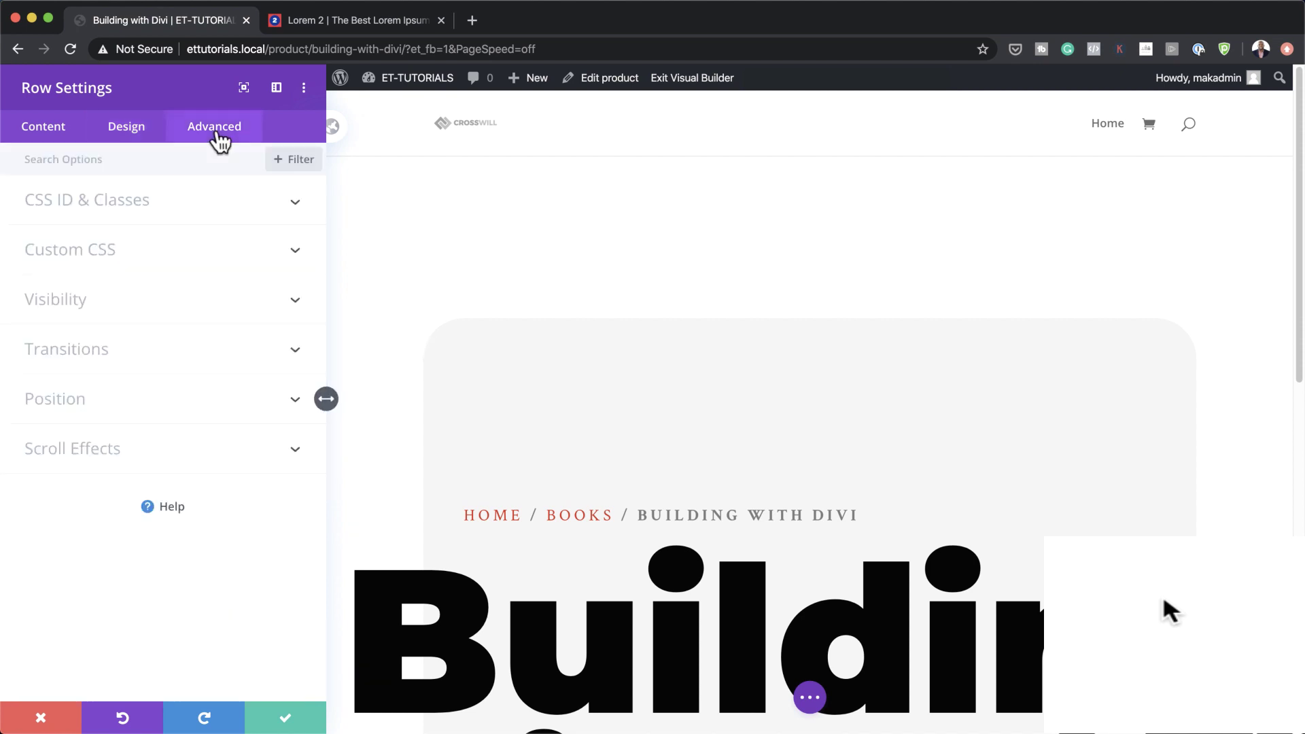
click(73, 299)
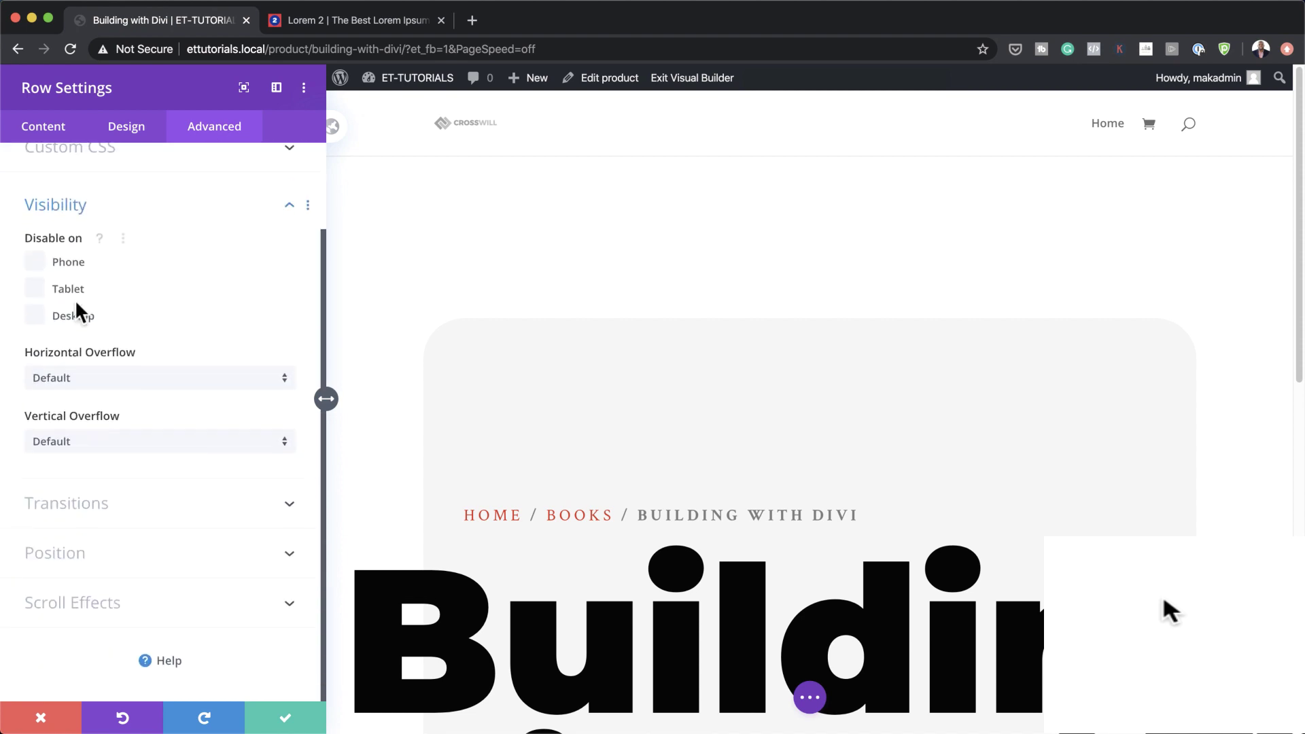
click(152, 378)
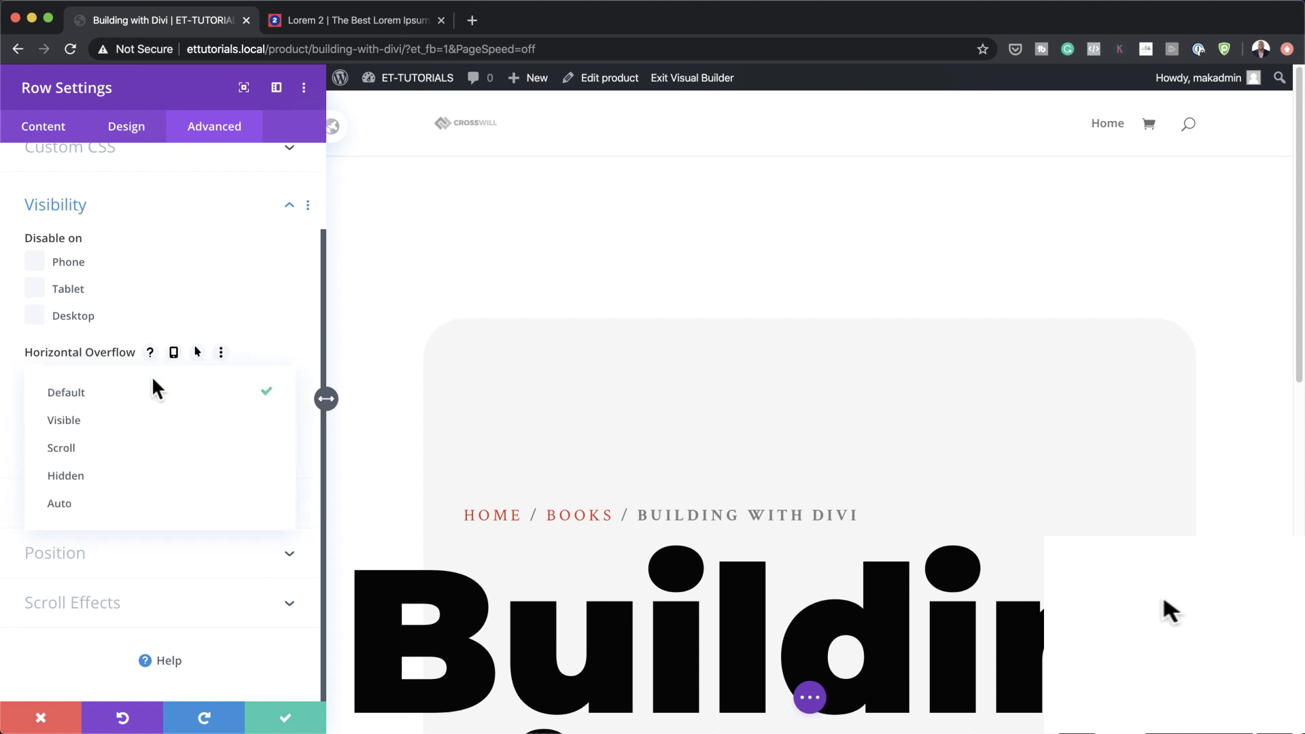
click(146, 424)
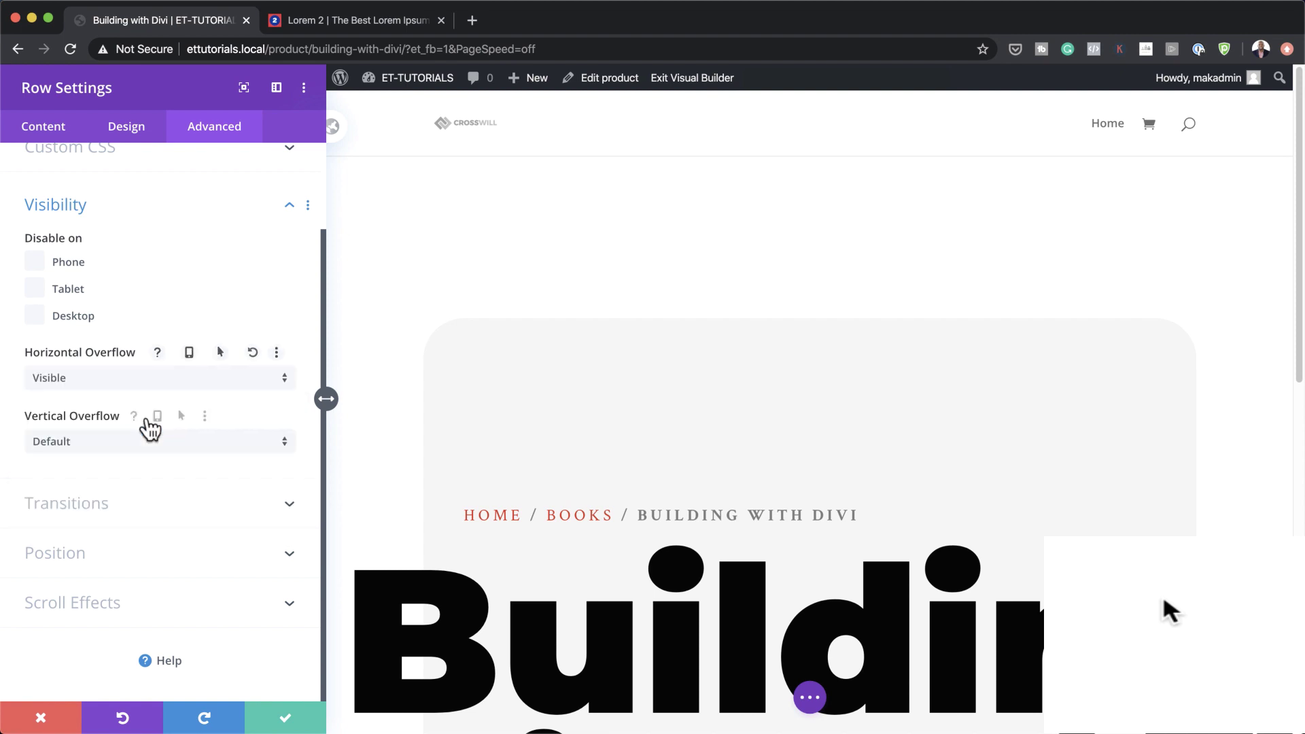
click(289, 719)
Use the product's featured image as dynamic background image for the row's first column.
scroll(469, 461, down, 7)
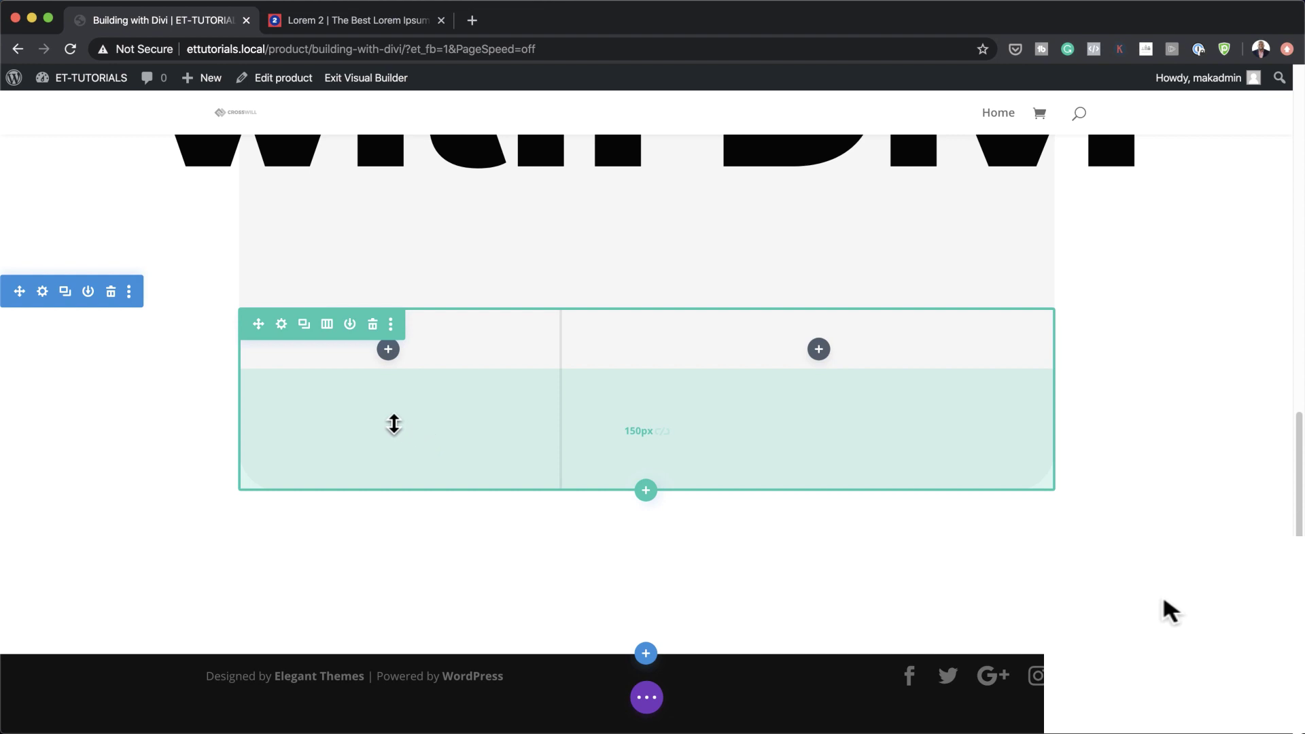
click(282, 325)
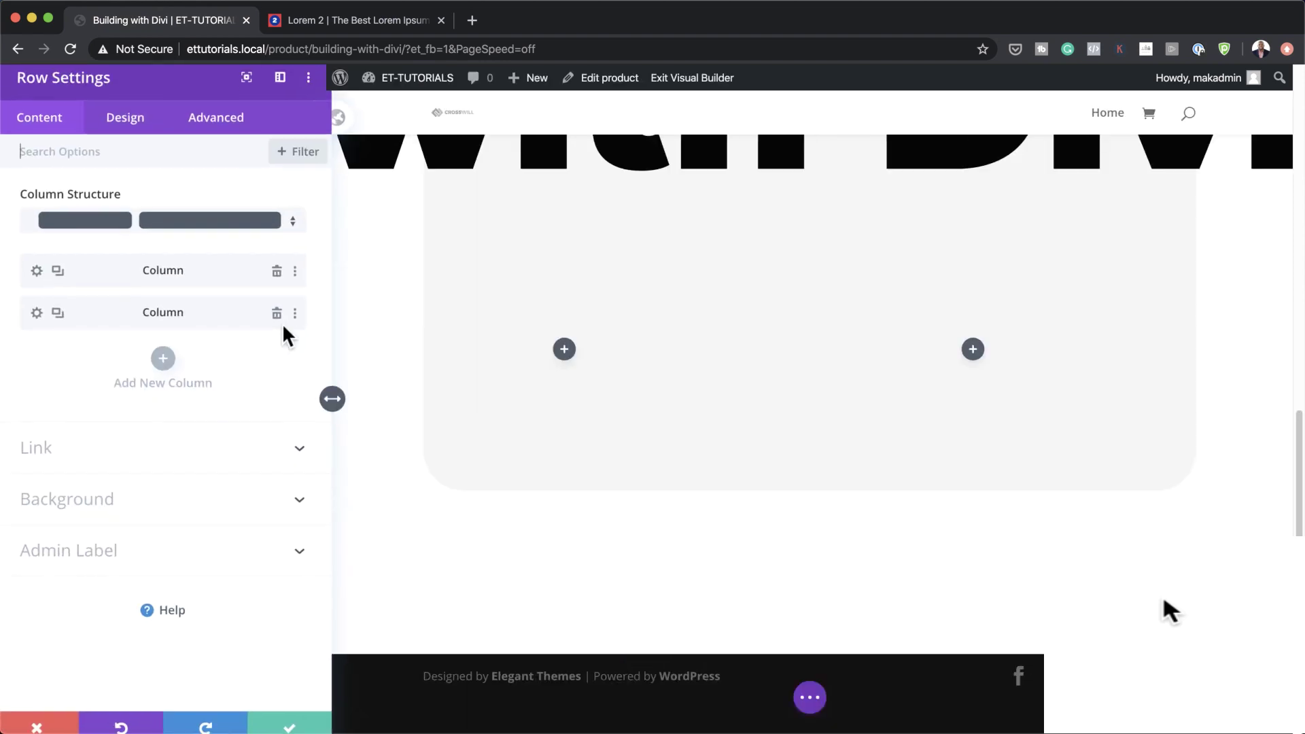
click(39, 277)
click(82, 382)
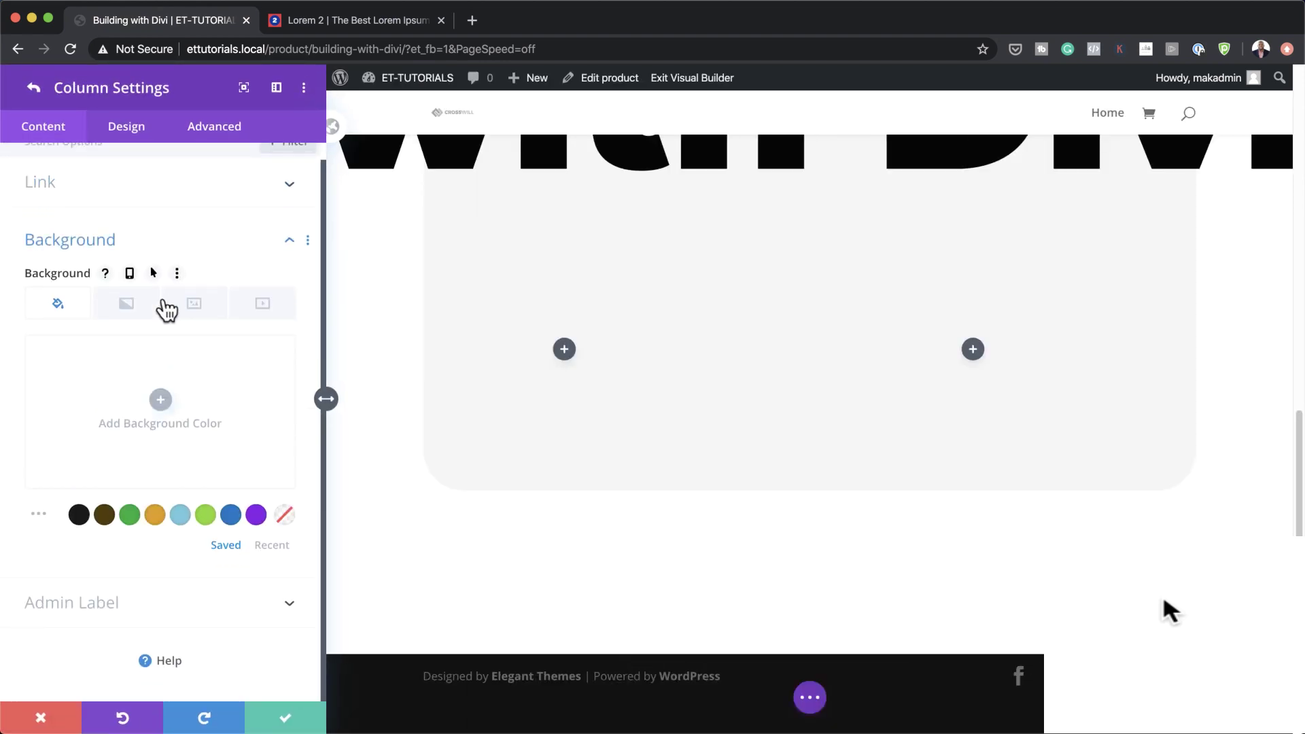
click(194, 311)
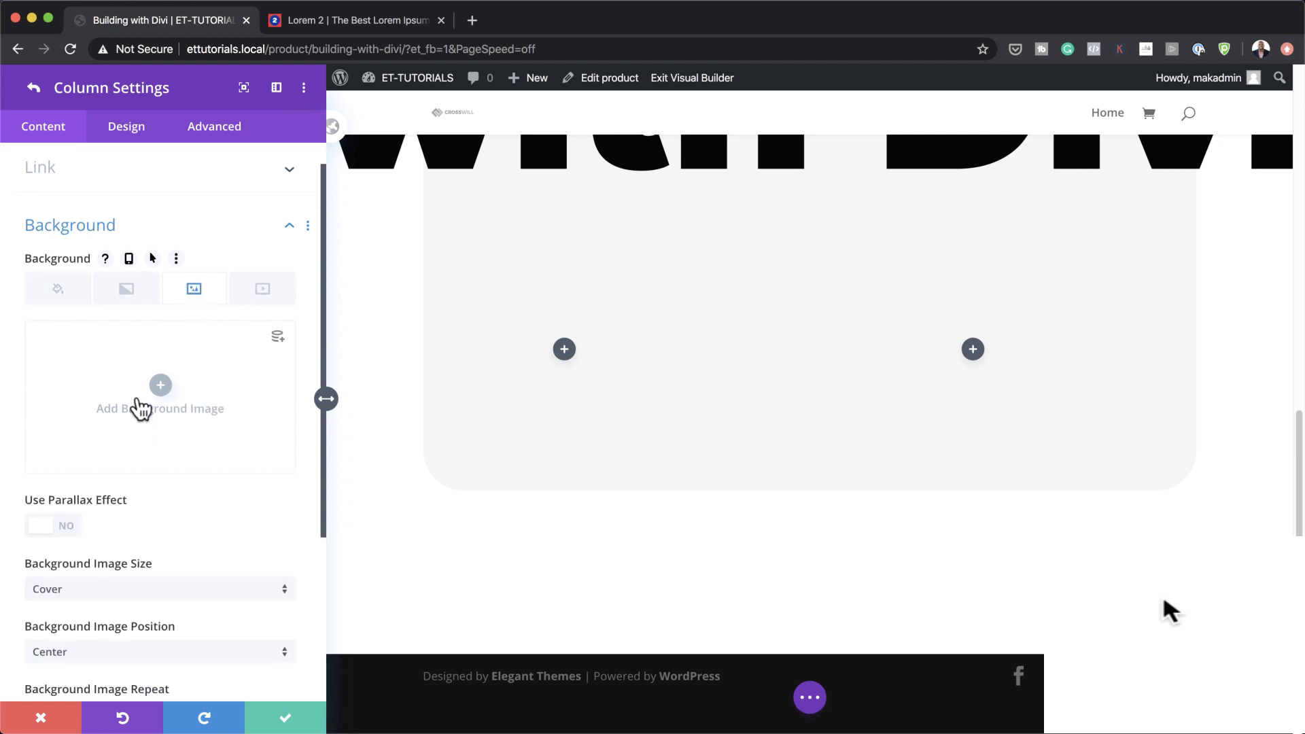
click(277, 337)
click(170, 354)
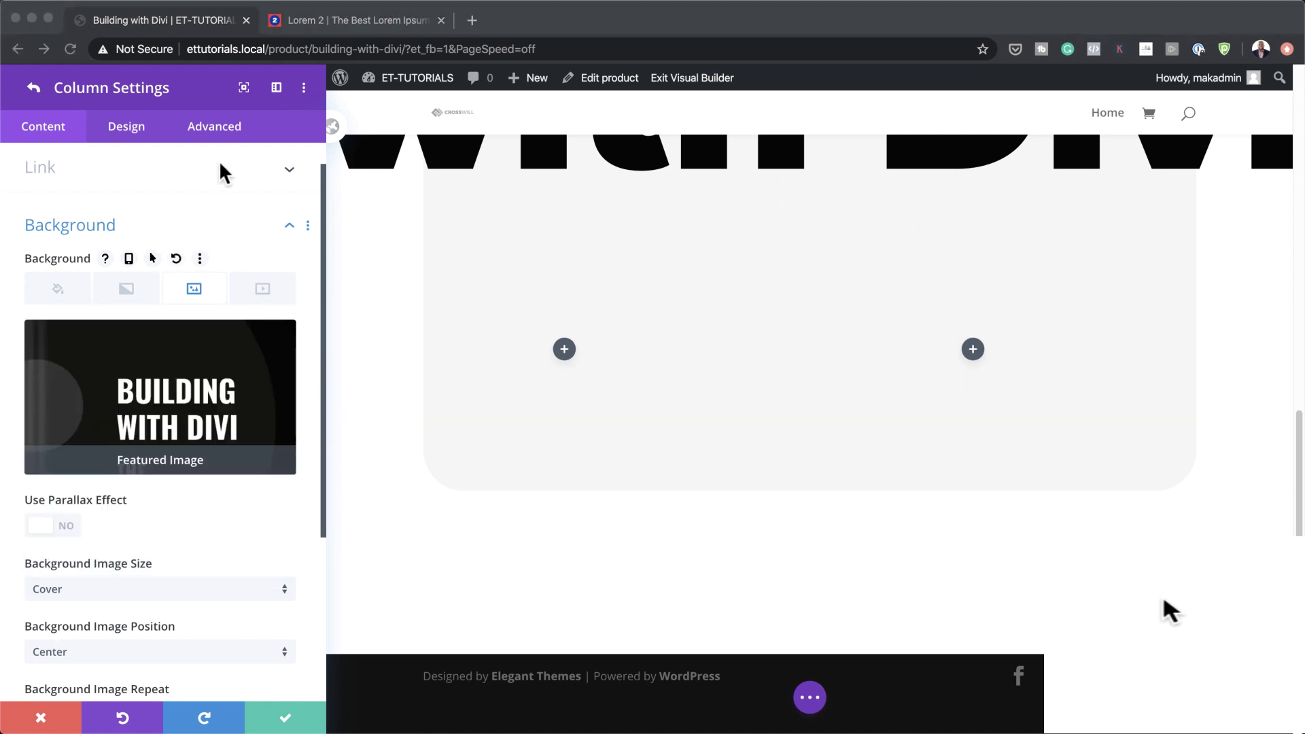
Set the first column's bottom padding to 370px and save the column settings.
click(125, 128)
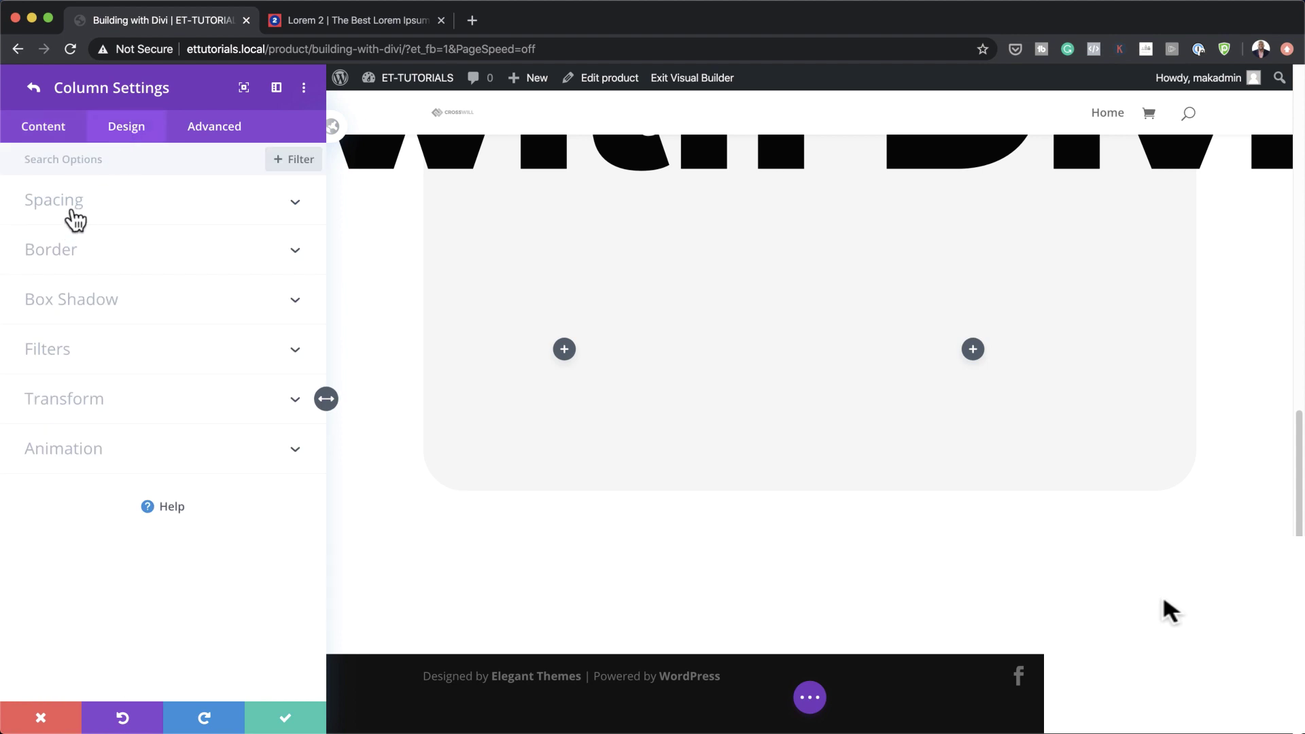
click(75, 211)
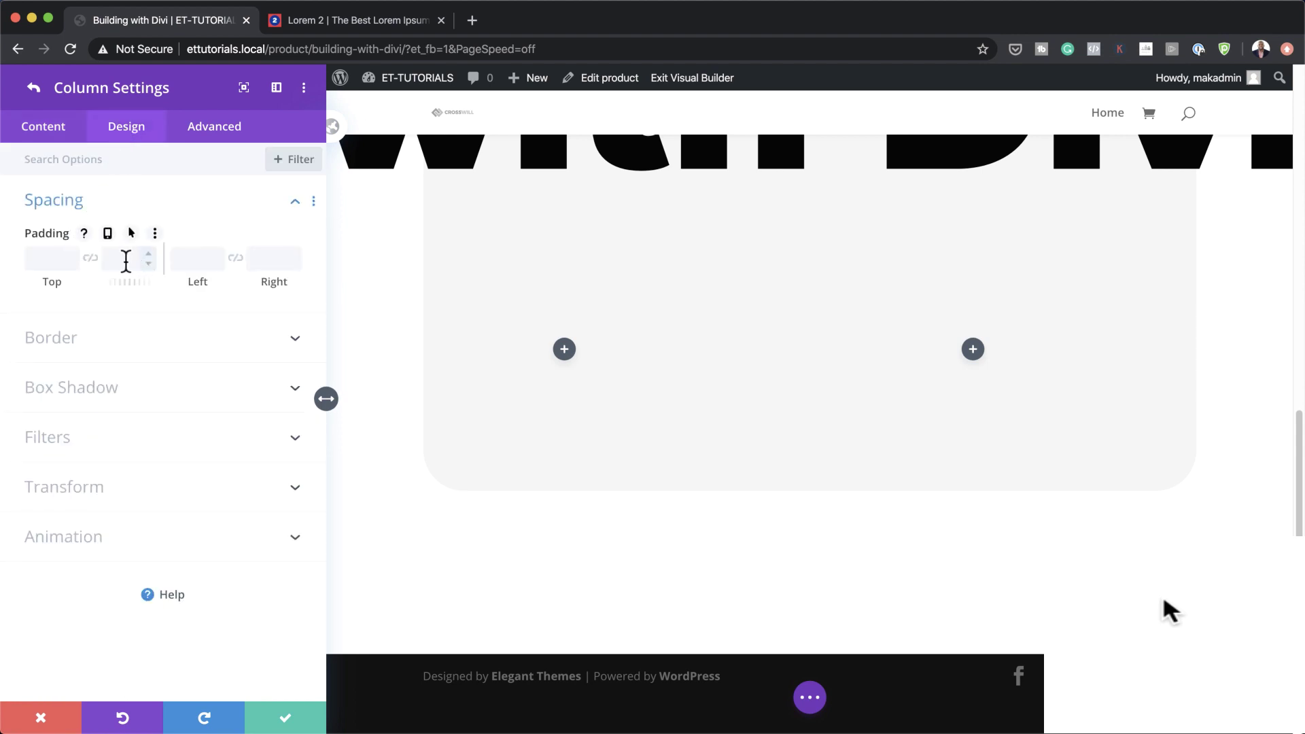
text(370px)
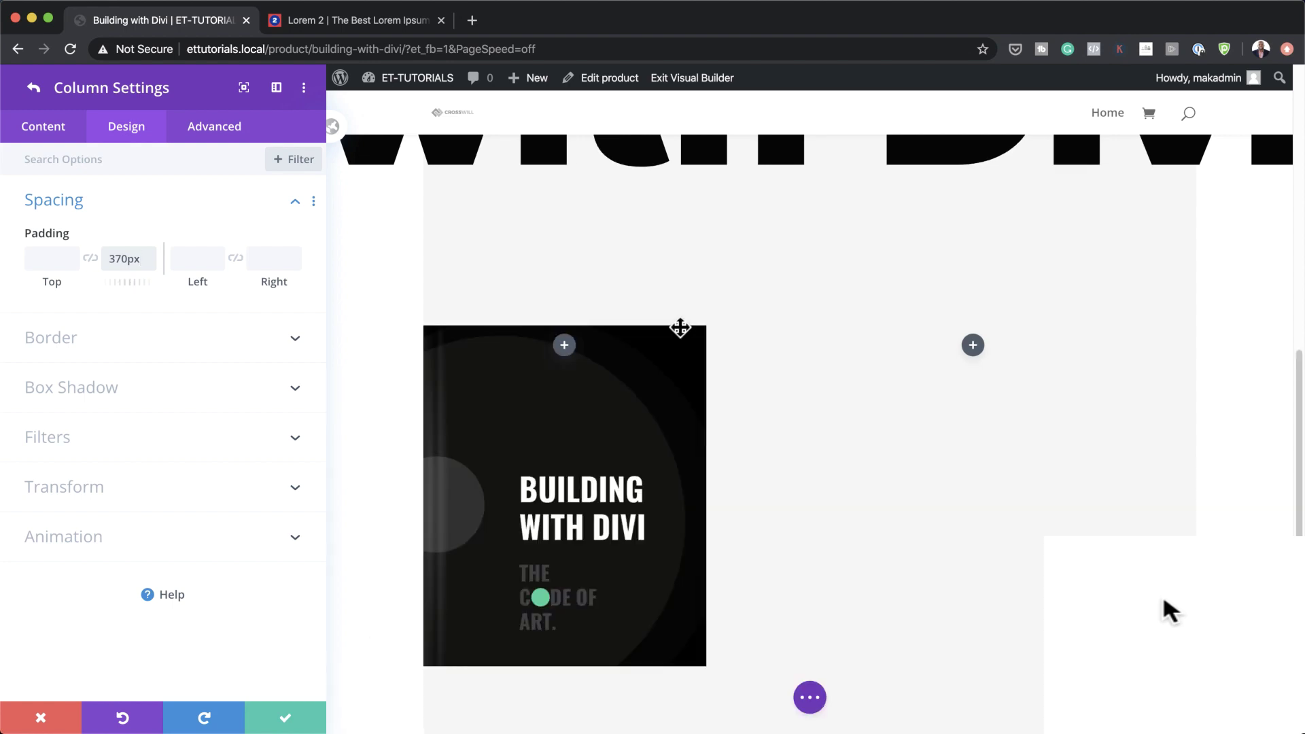
click(289, 721)
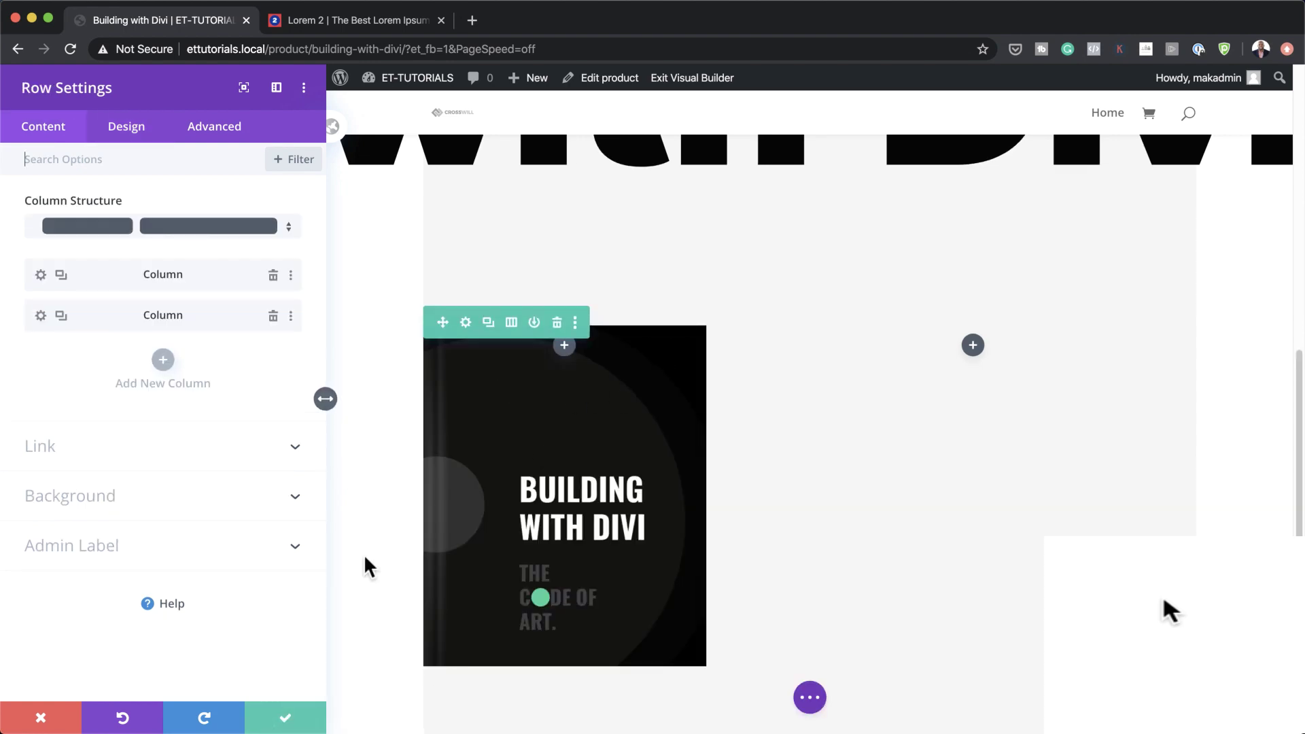
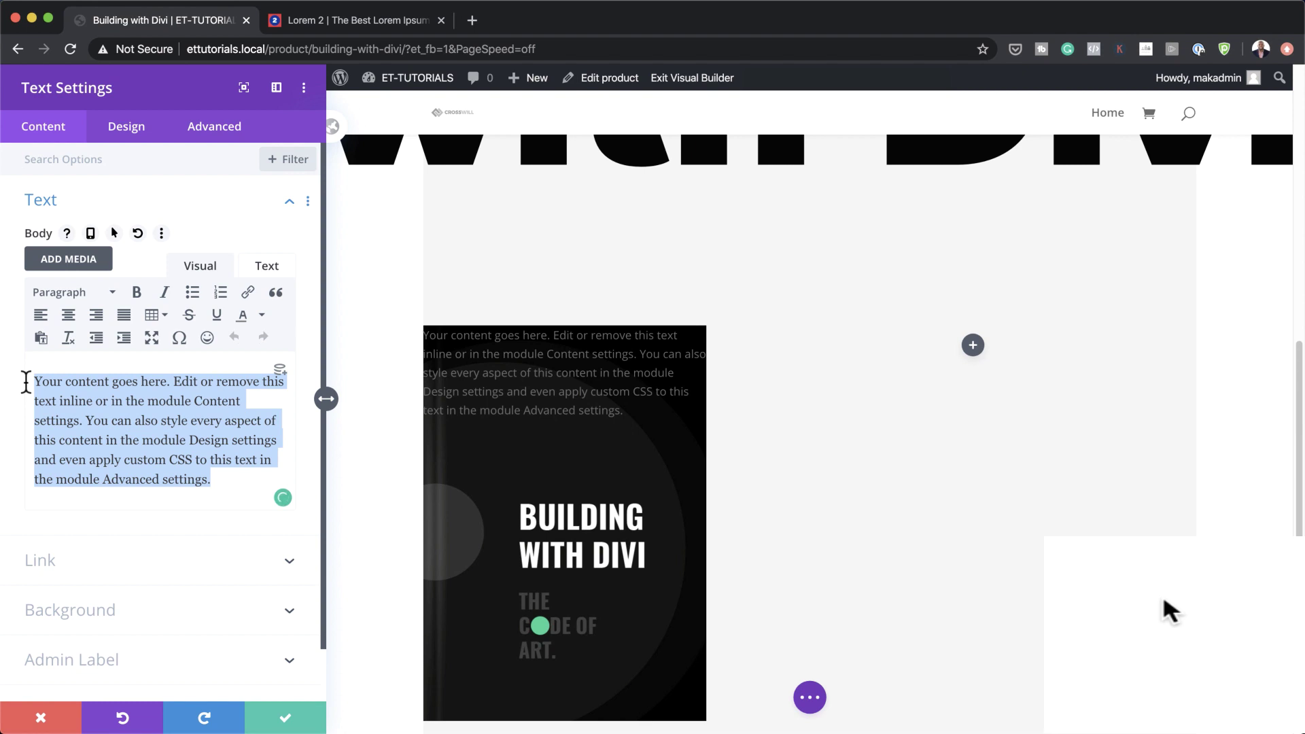
Replace the first column's placeholder text with "Award Winning!" and give the text module a #E02B20 background color.
text(Award Winning!)
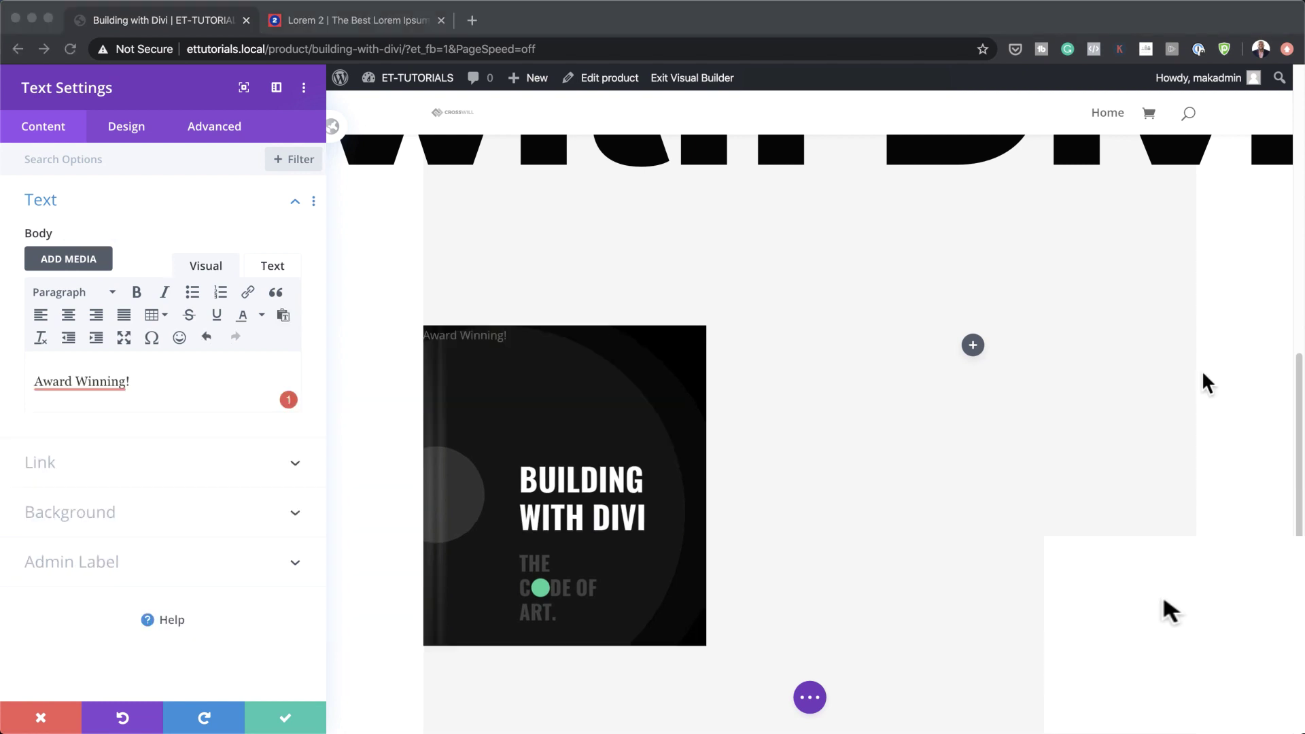
click(122, 513)
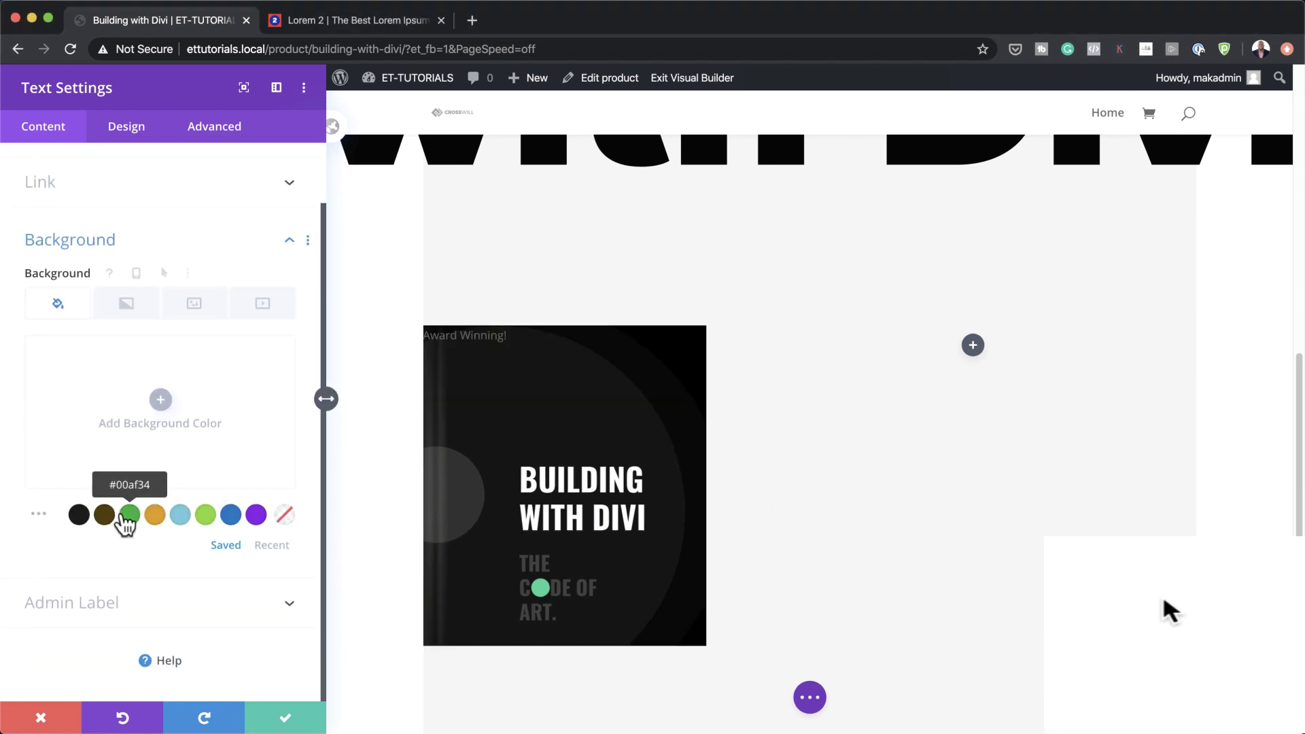
click(161, 401)
click(69, 353)
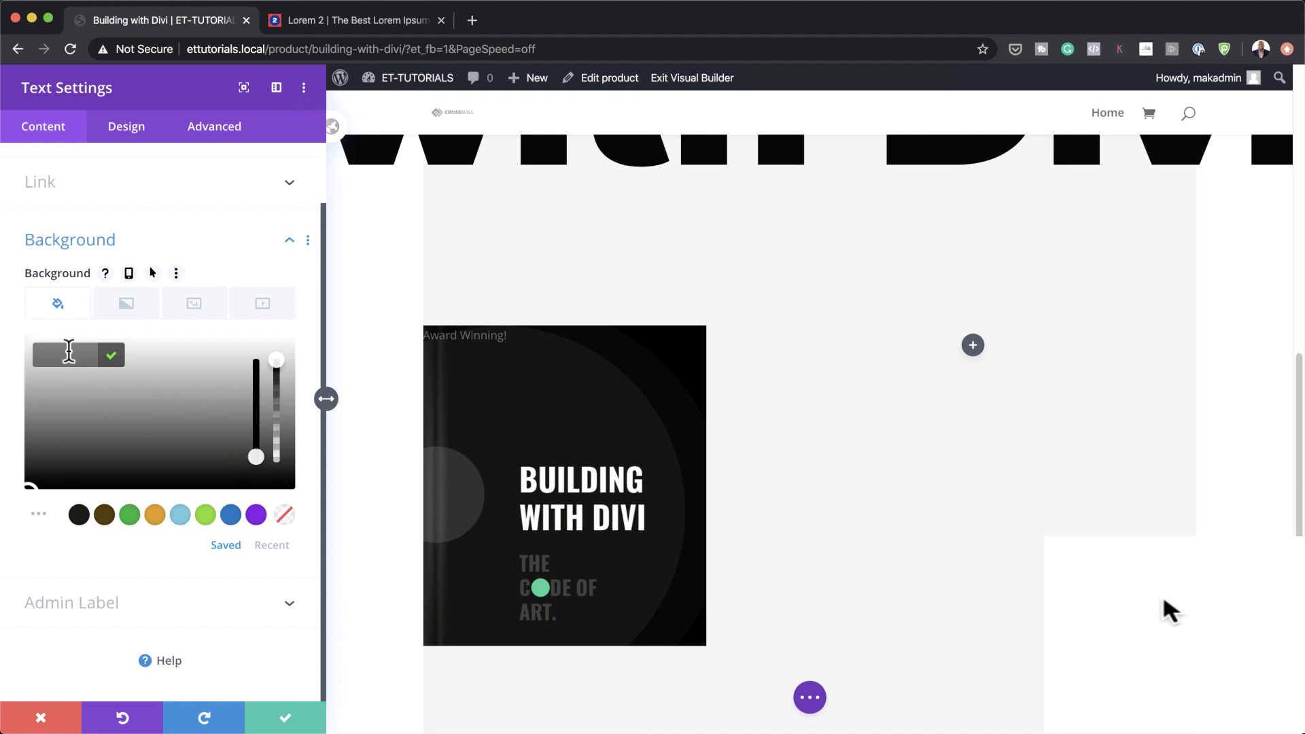
text(#E02B20)
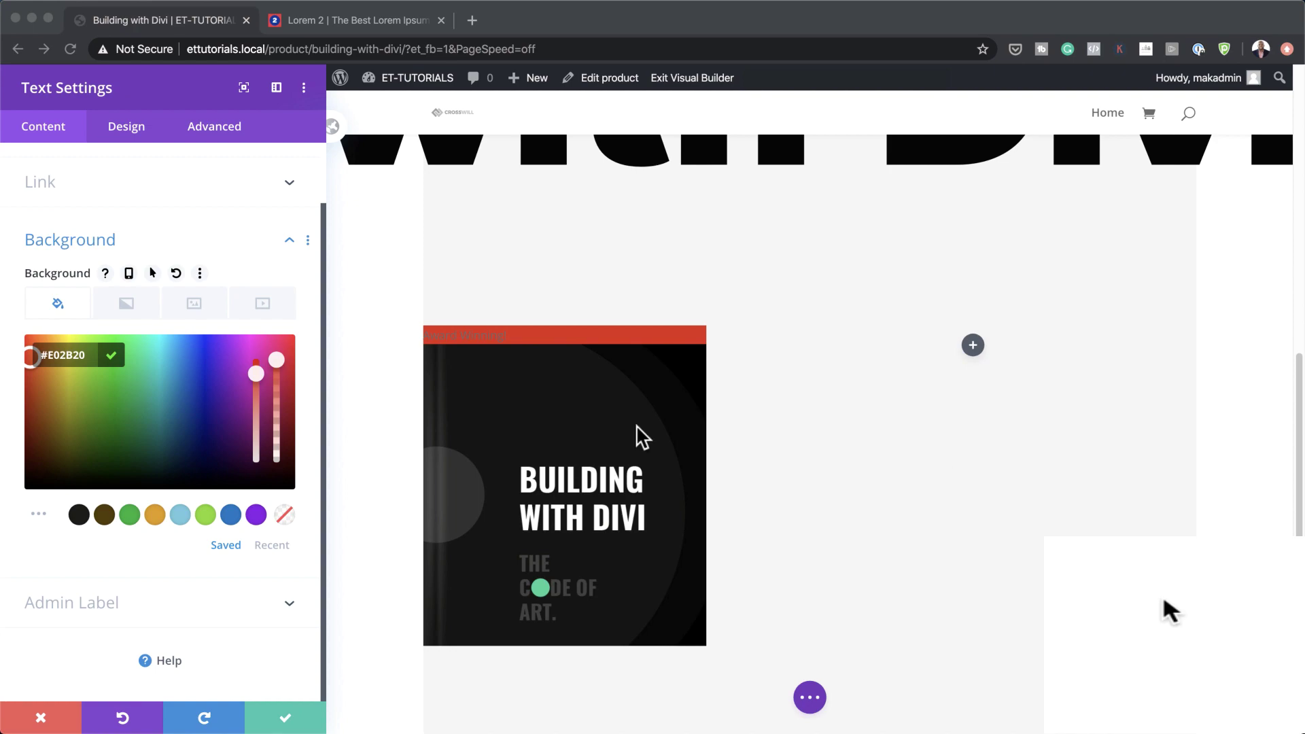
Set the "Award Winning!" text to the Montserrat font with Ultra Bold weight.
click(124, 127)
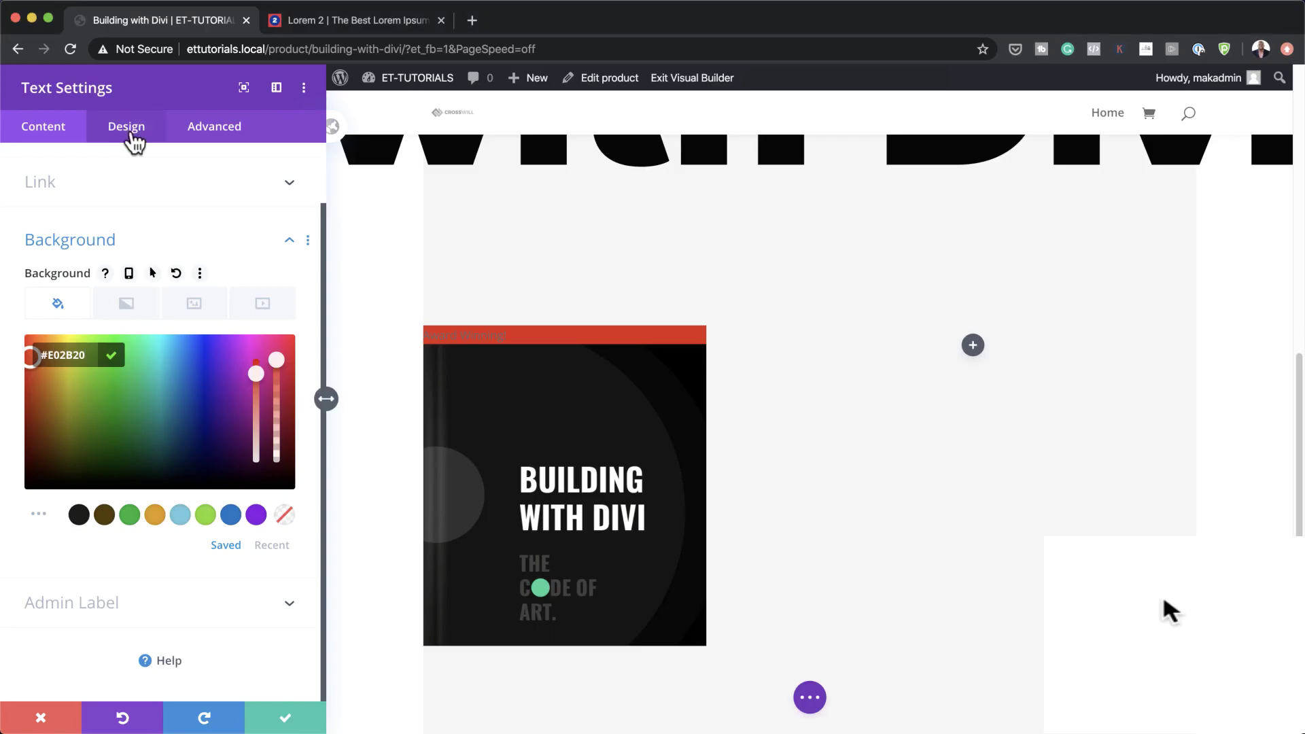
click(78, 210)
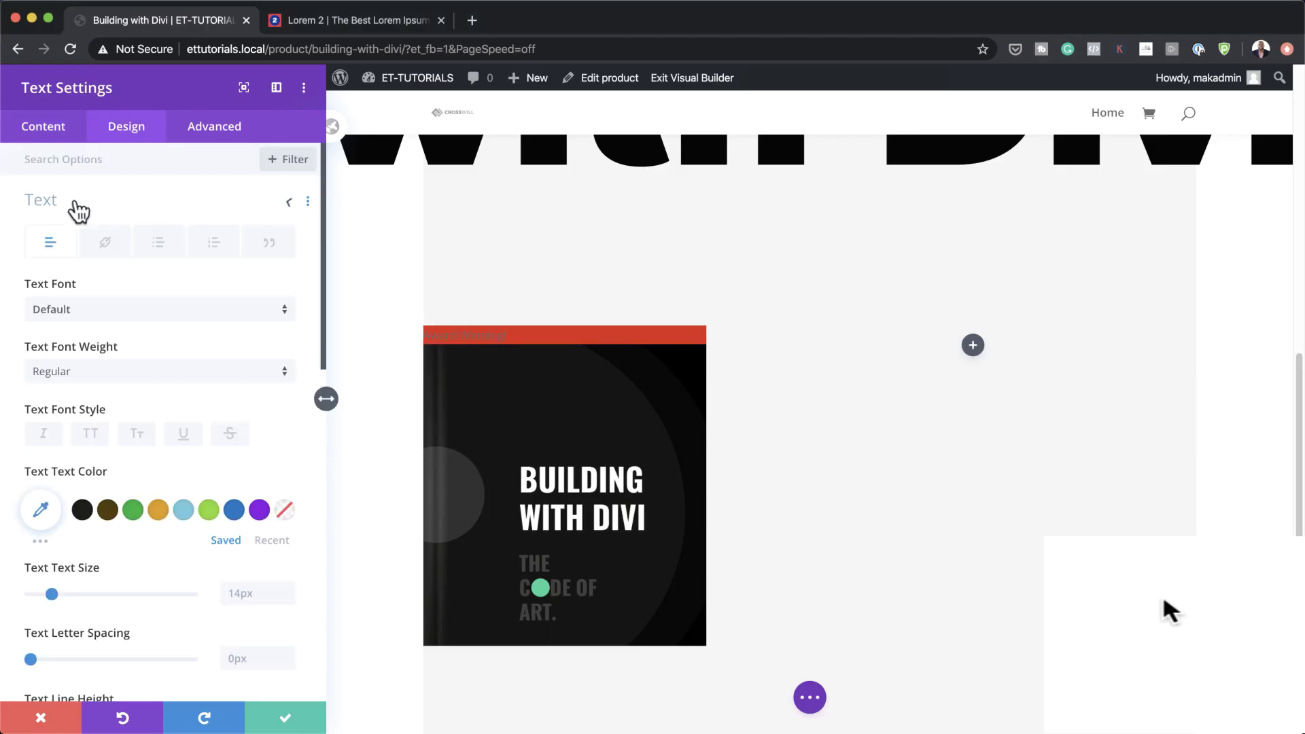
click(133, 311)
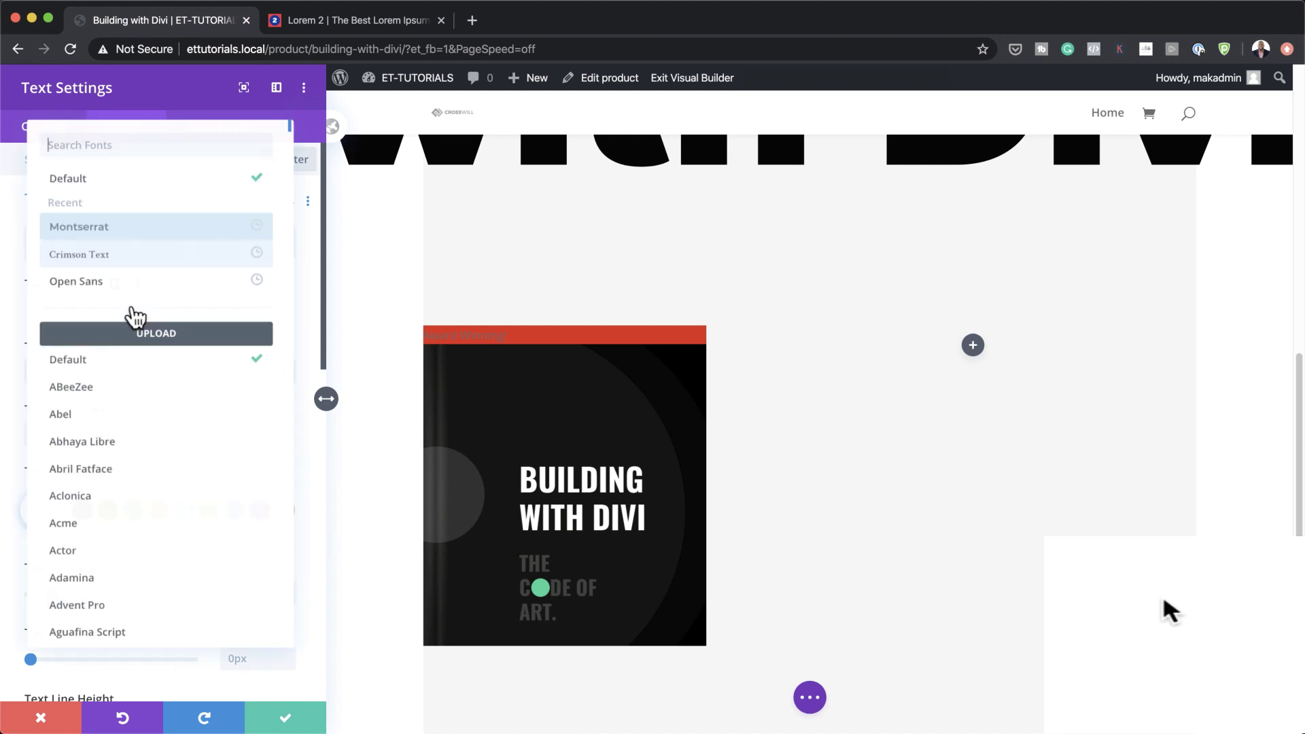
click(113, 226)
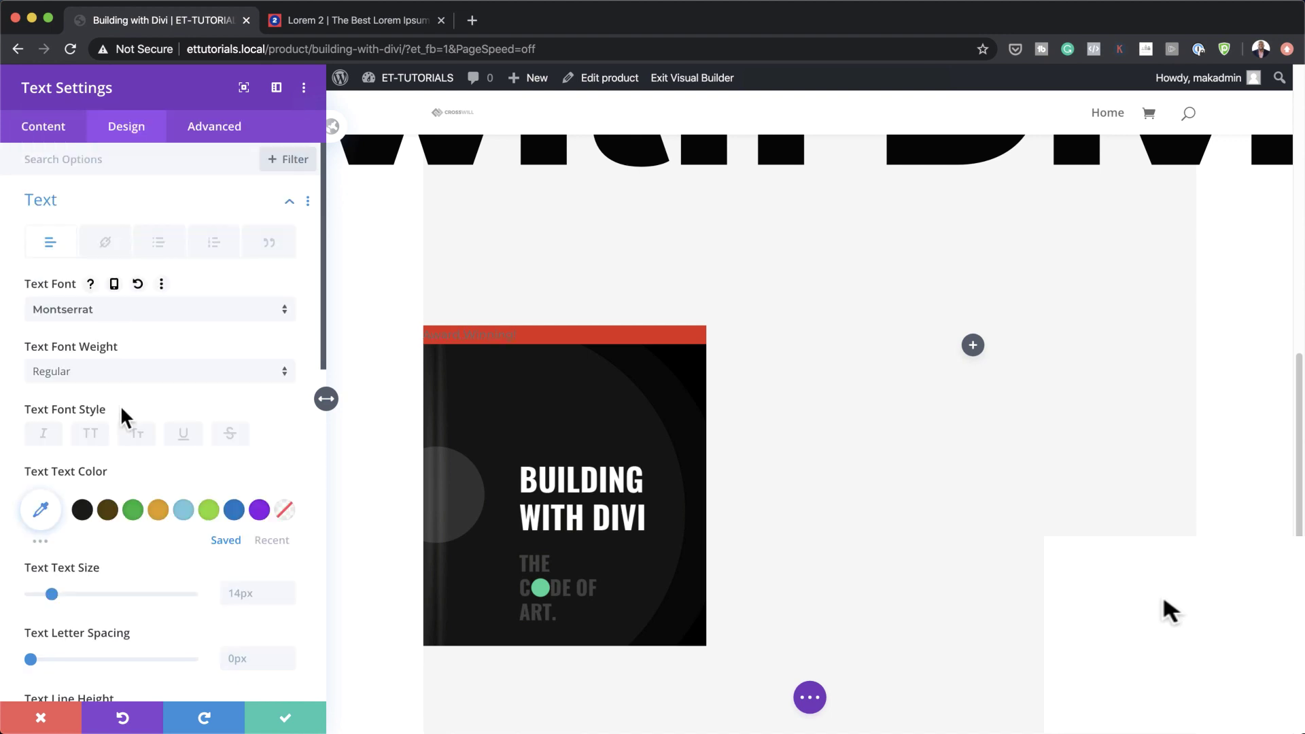
click(126, 374)
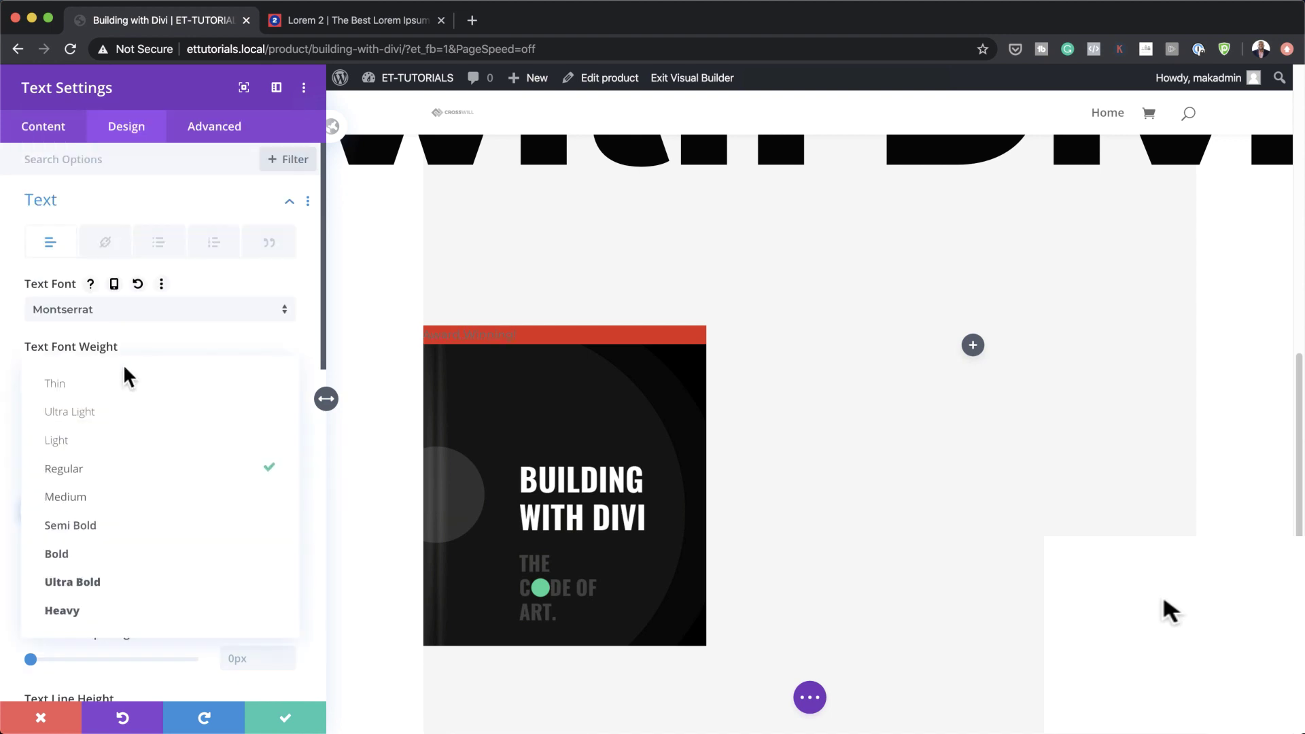
click(155, 613)
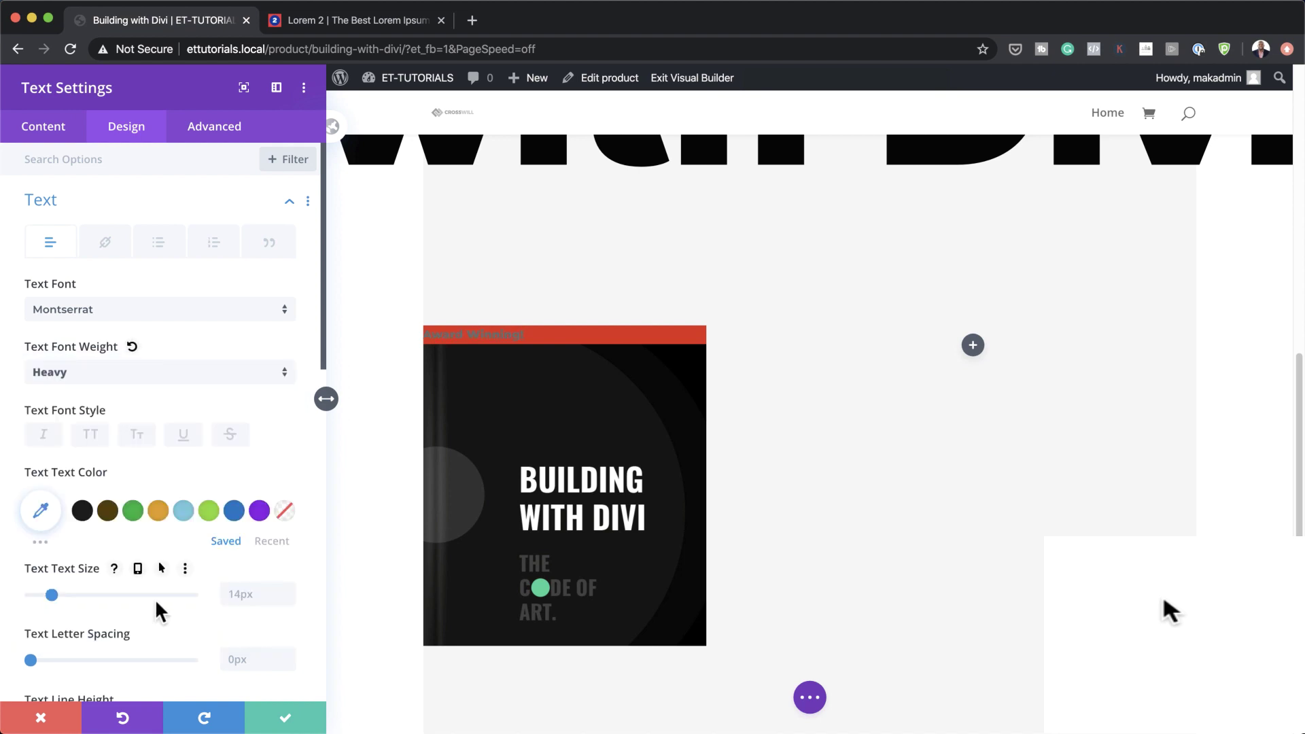
click(123, 372)
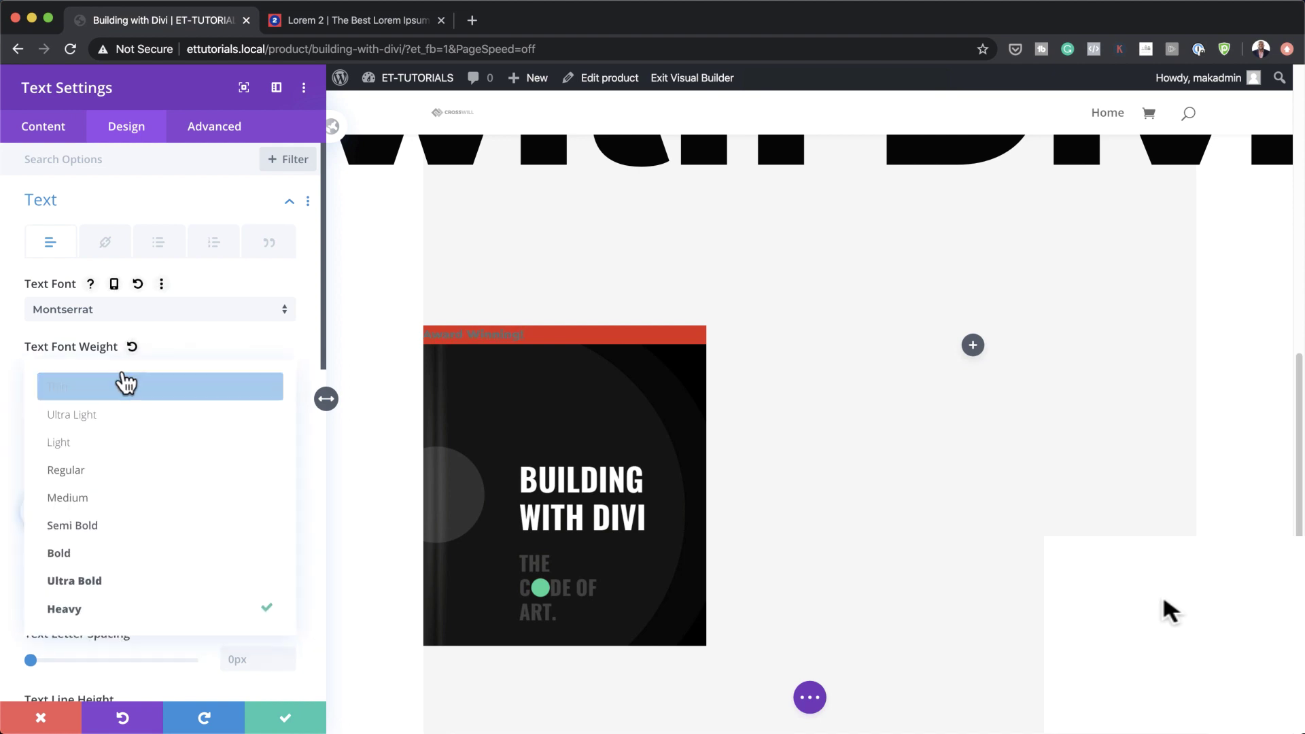
click(130, 584)
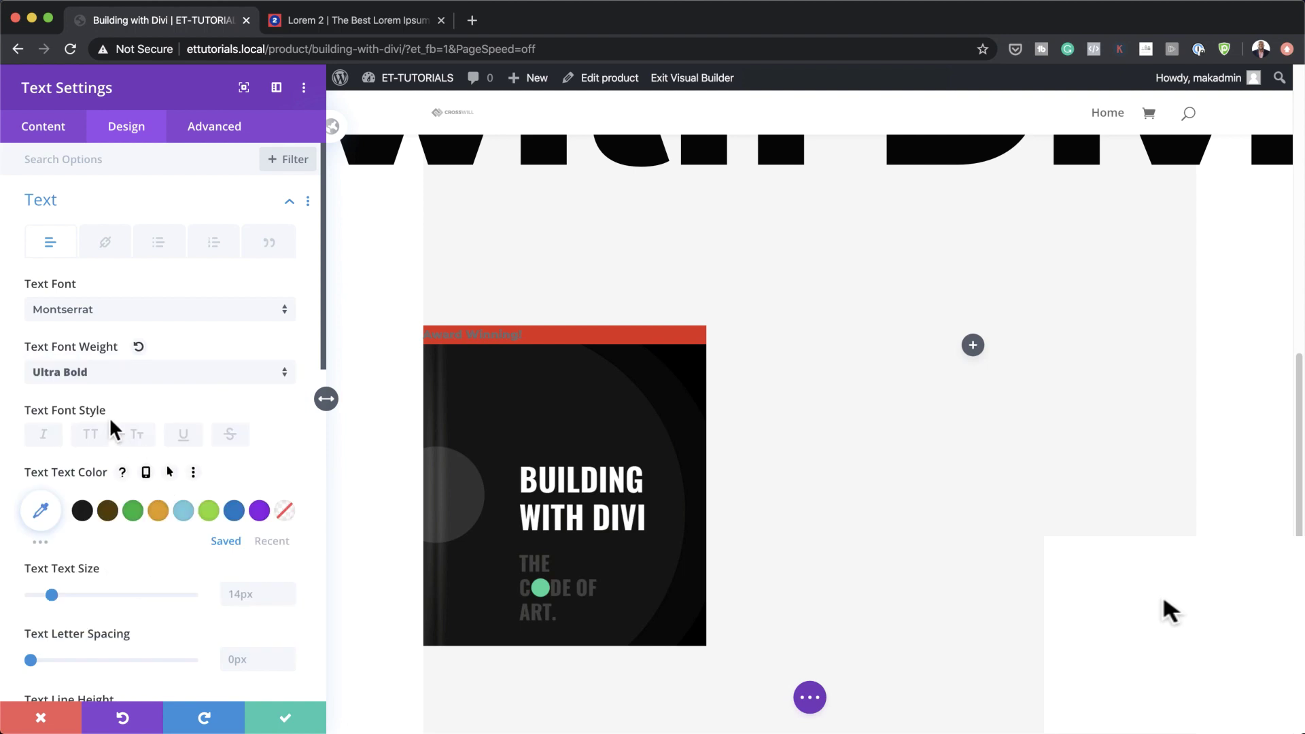
Center the "Award Winning!" text and set its text color to white.
scroll(175, 489, down, 6)
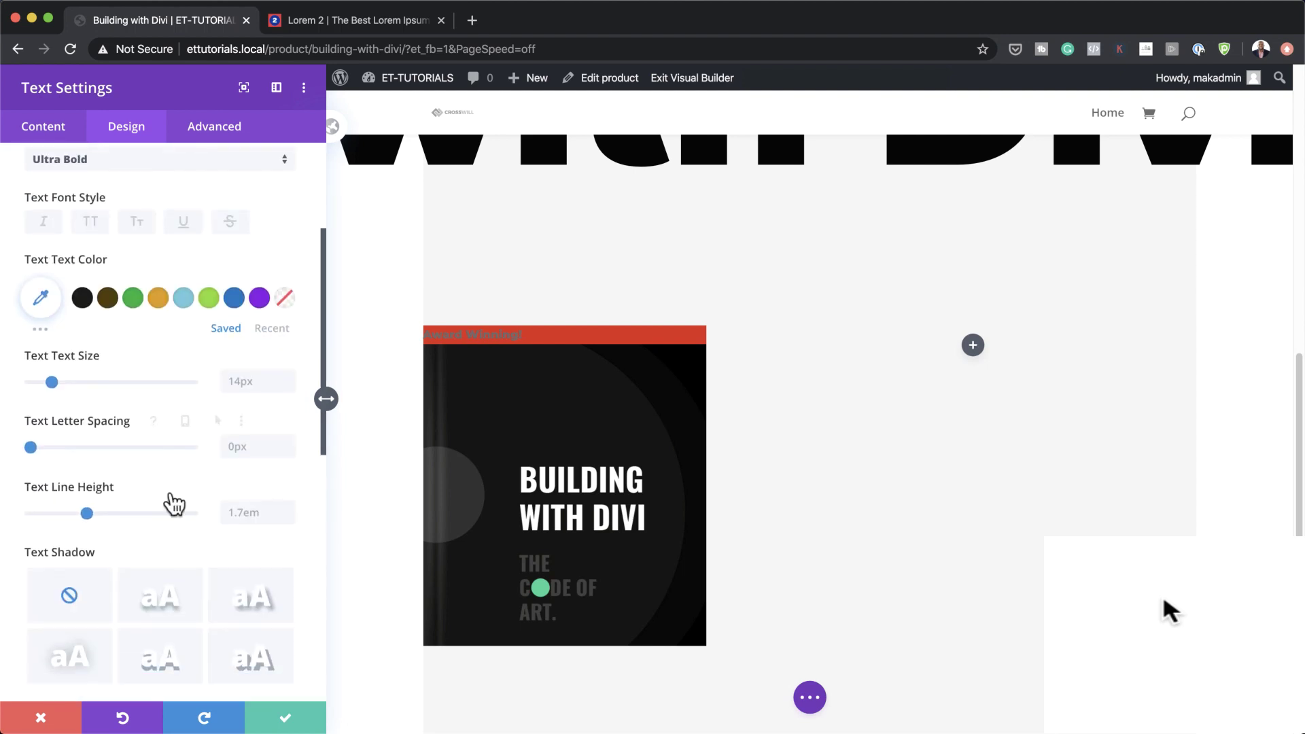
click(126, 507)
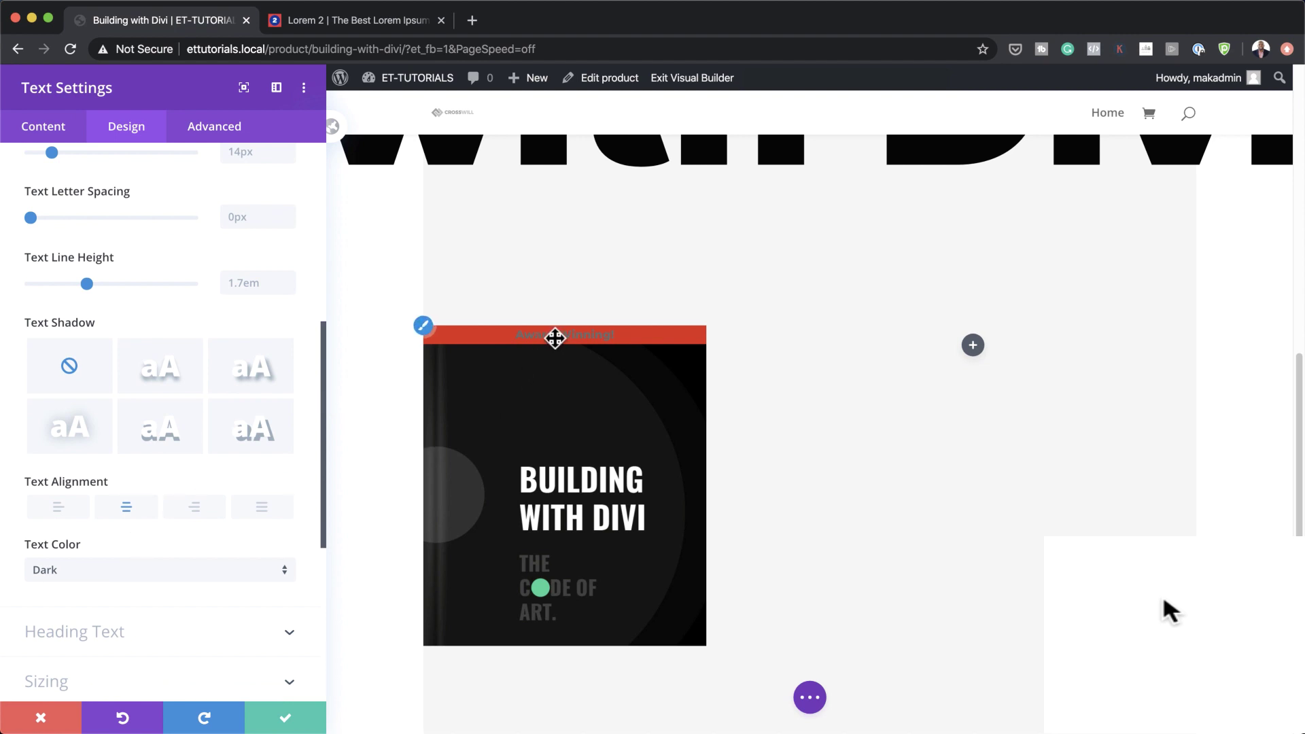
scroll(238, 516, down, 1)
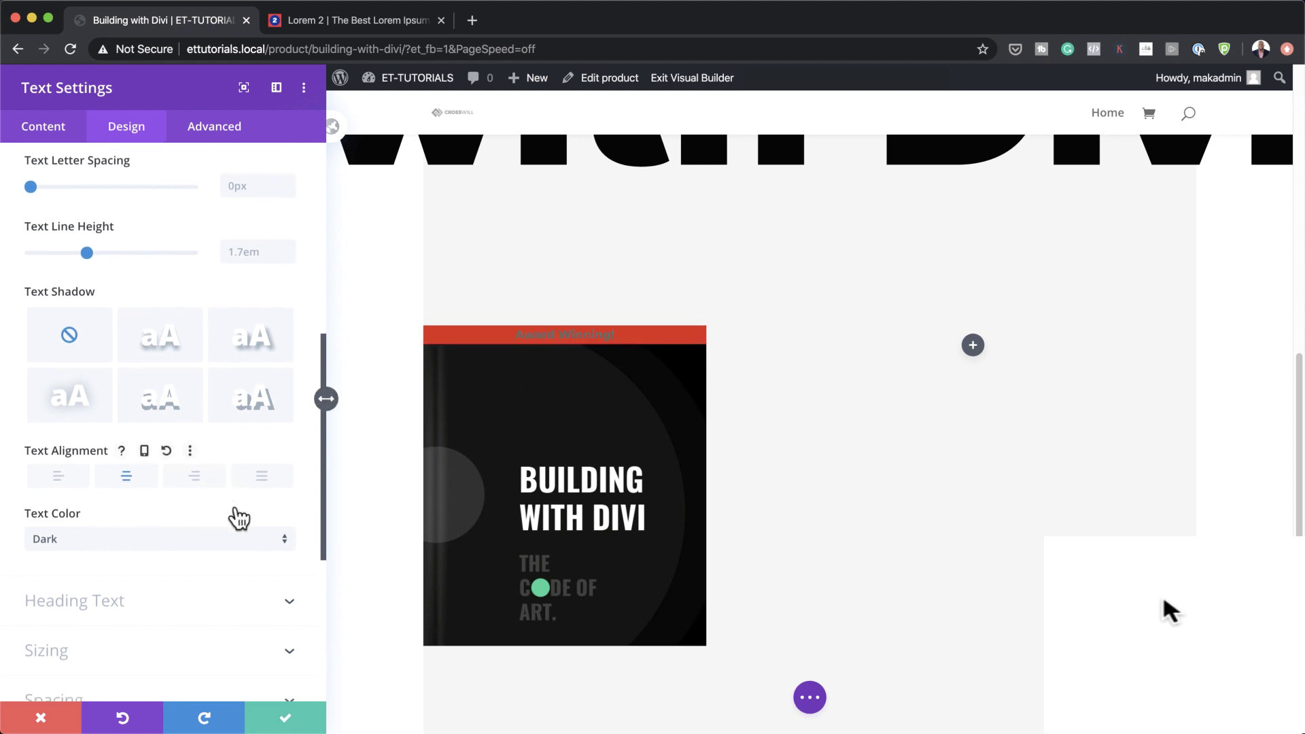
scroll(236, 516, up, 5)
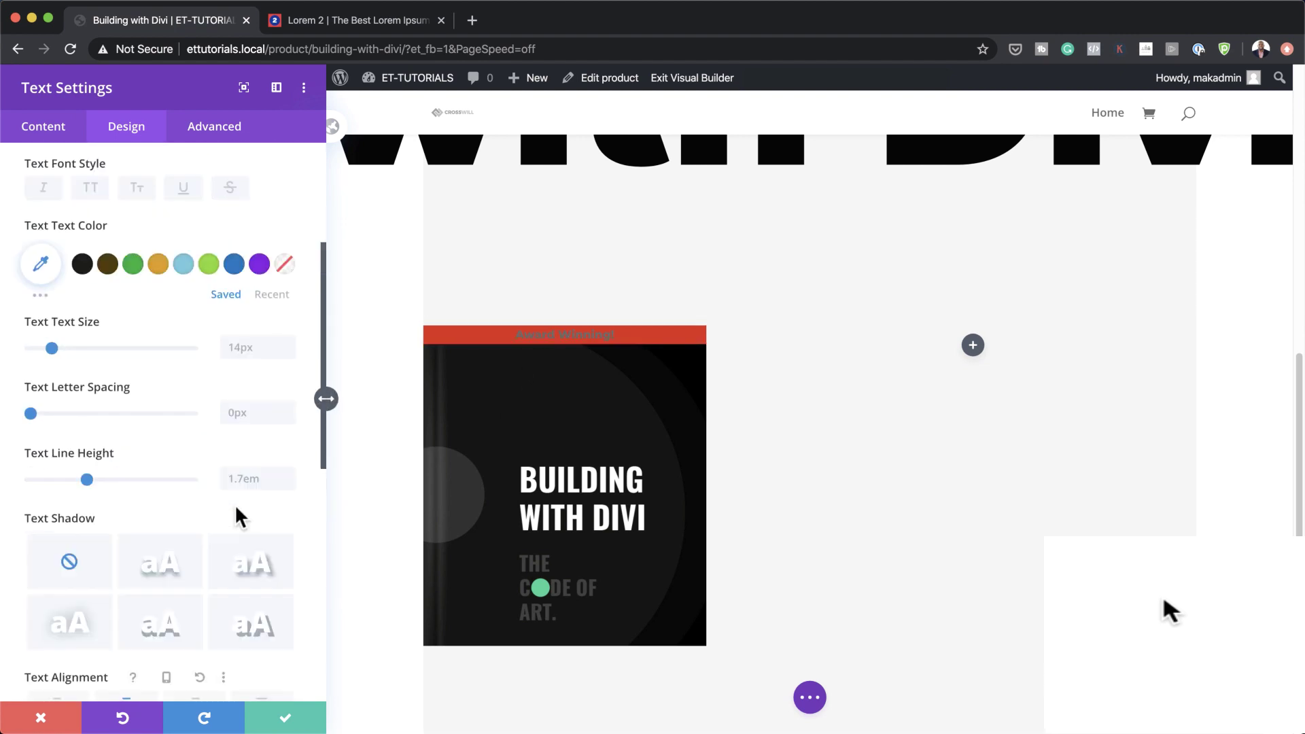
click(40, 265)
drag(28, 335, 4, 236)
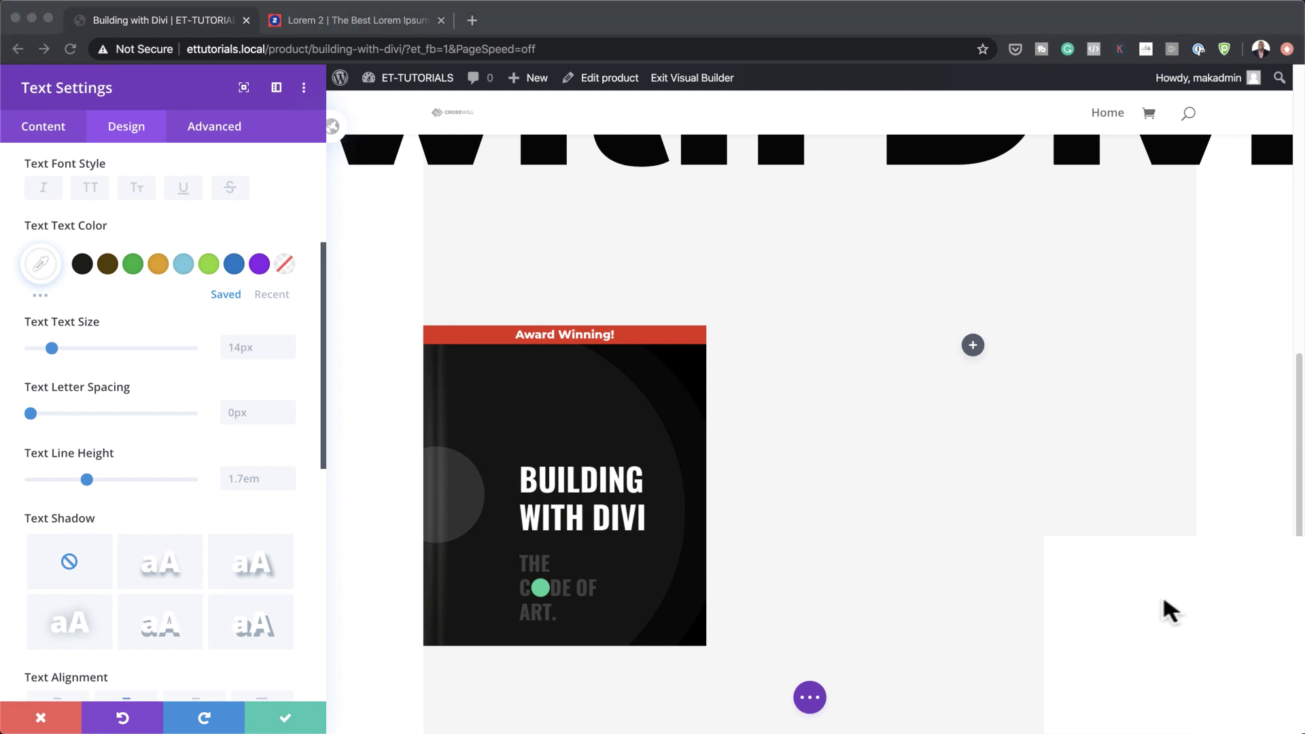
scroll(226, 537, down, 5)
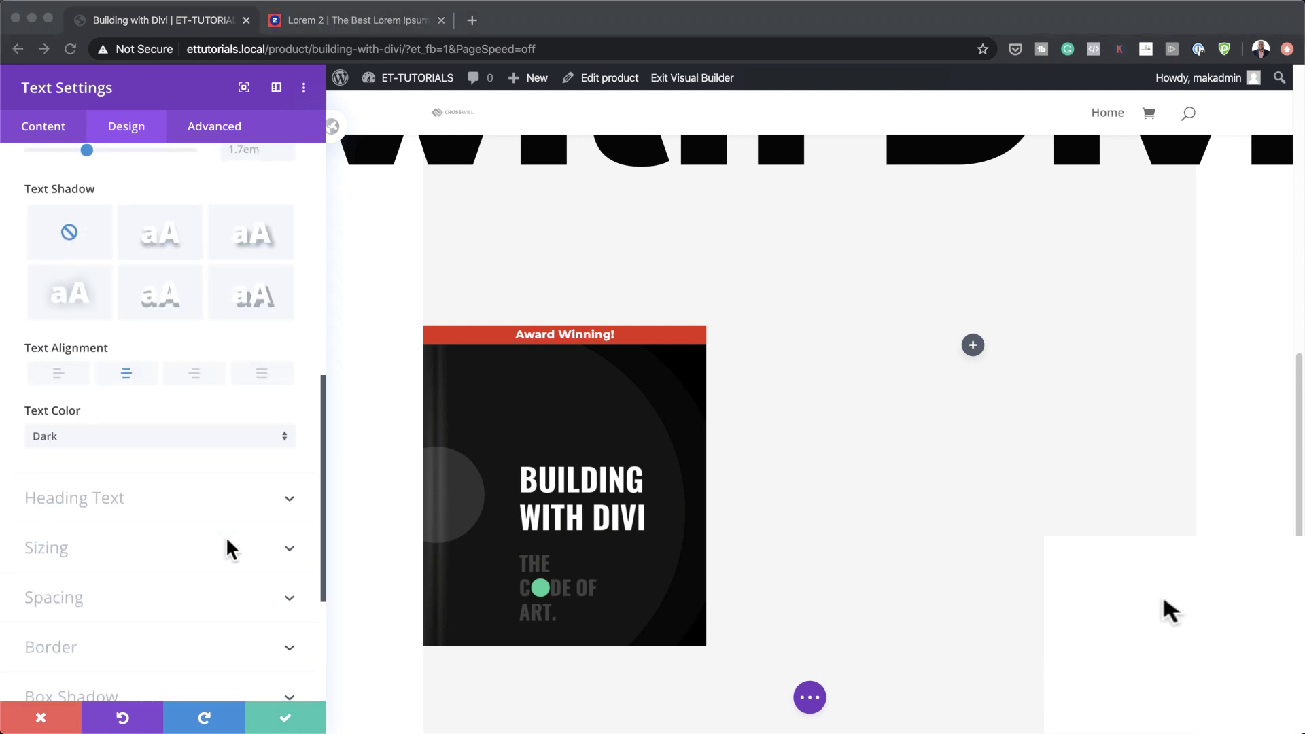
Set the "Award Winning!" text size to 30px and its line height to 1em.
scroll(243, 506, up, 5)
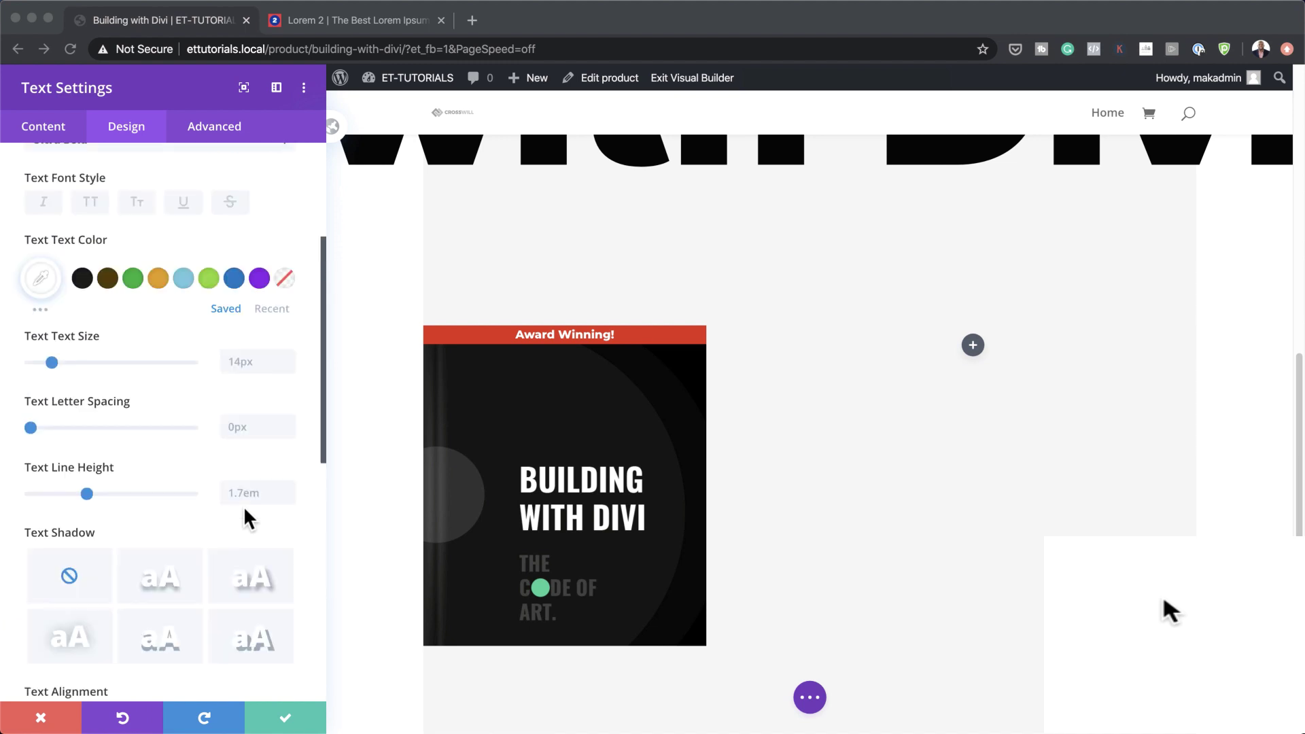
click(239, 362)
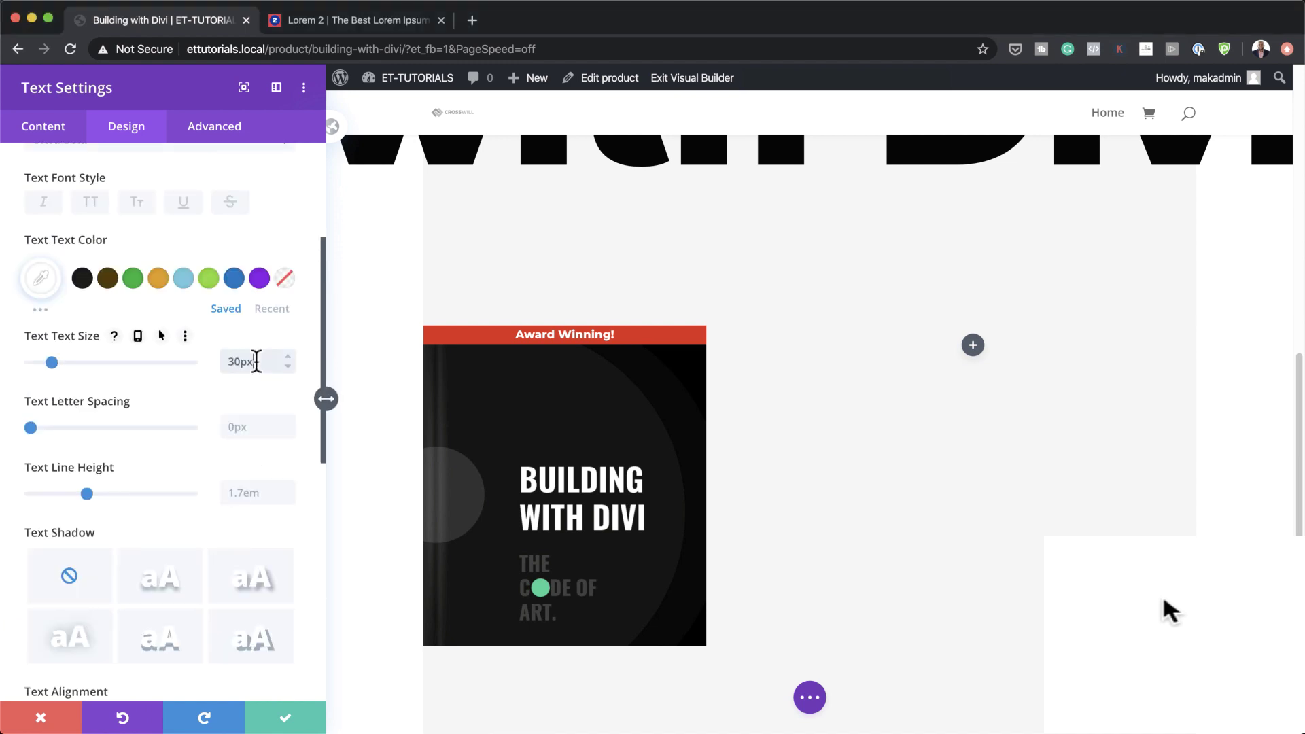
click(261, 494)
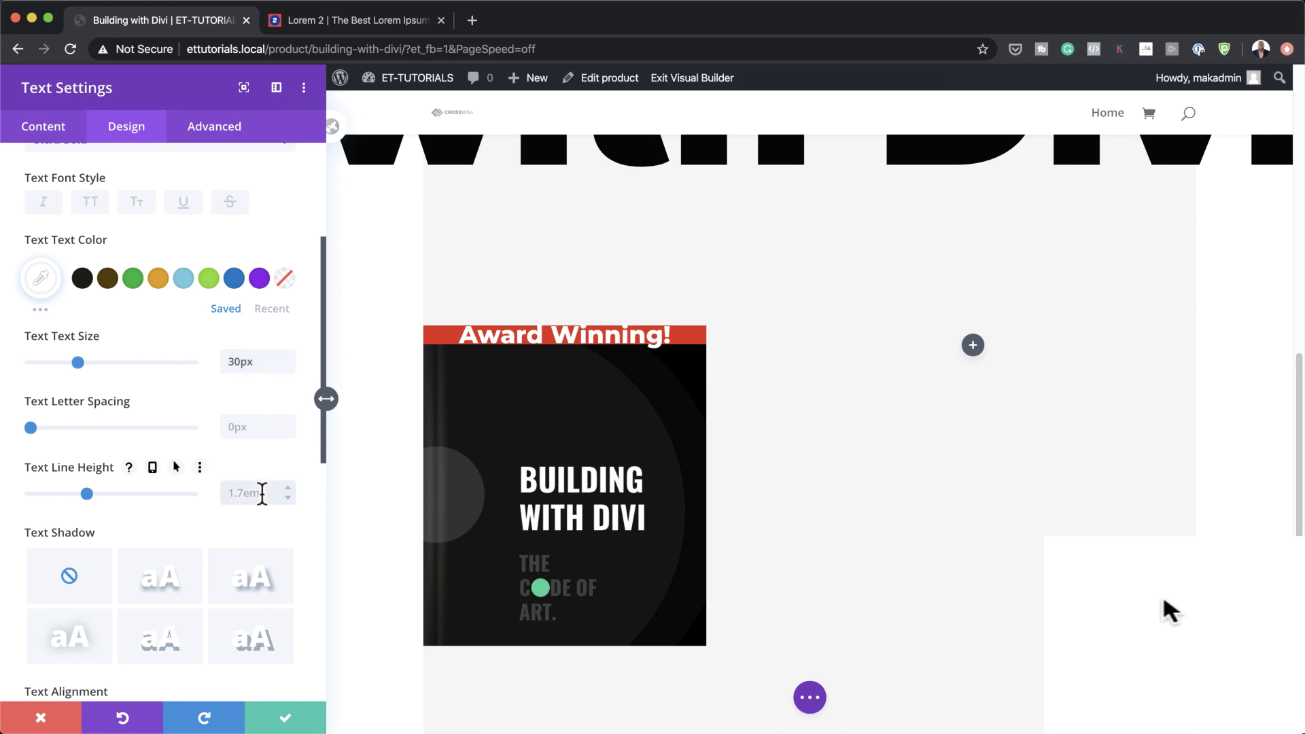
text(1em)
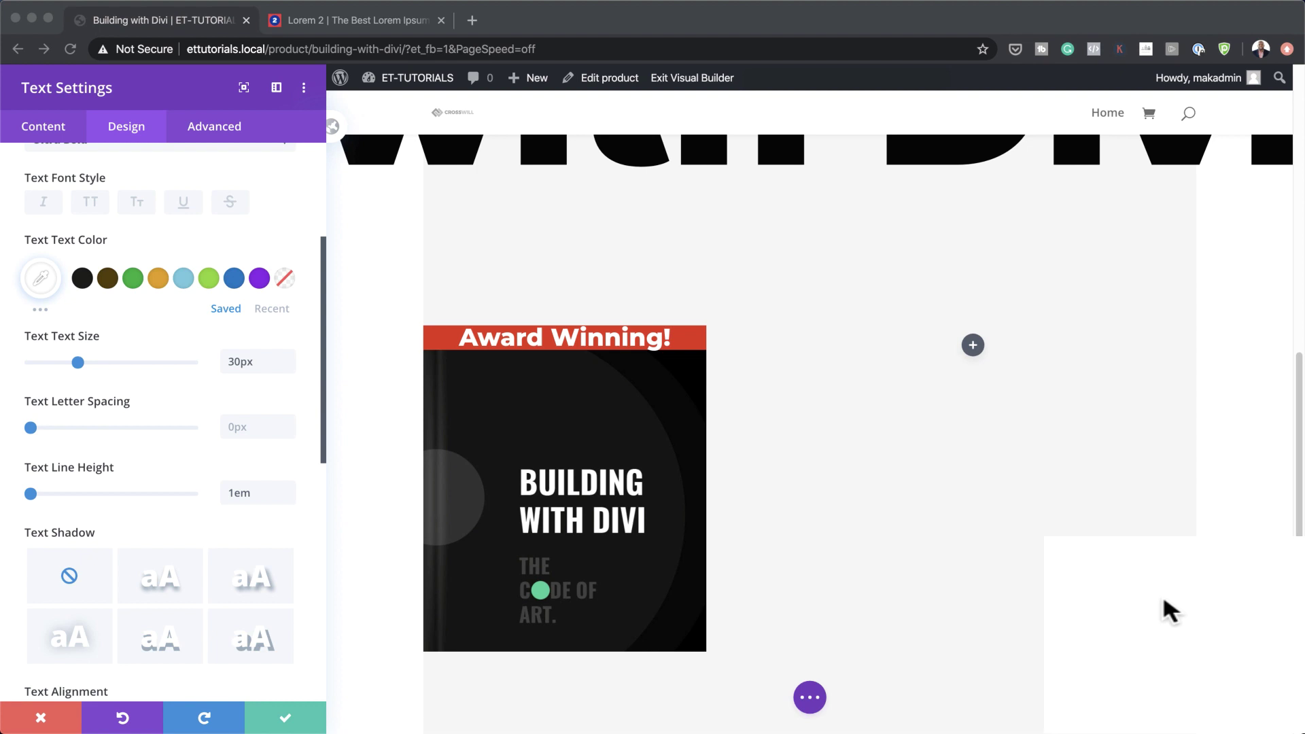
Set the width of the "Award Winning!" text module to 280px.
scroll(214, 457, down, 6)
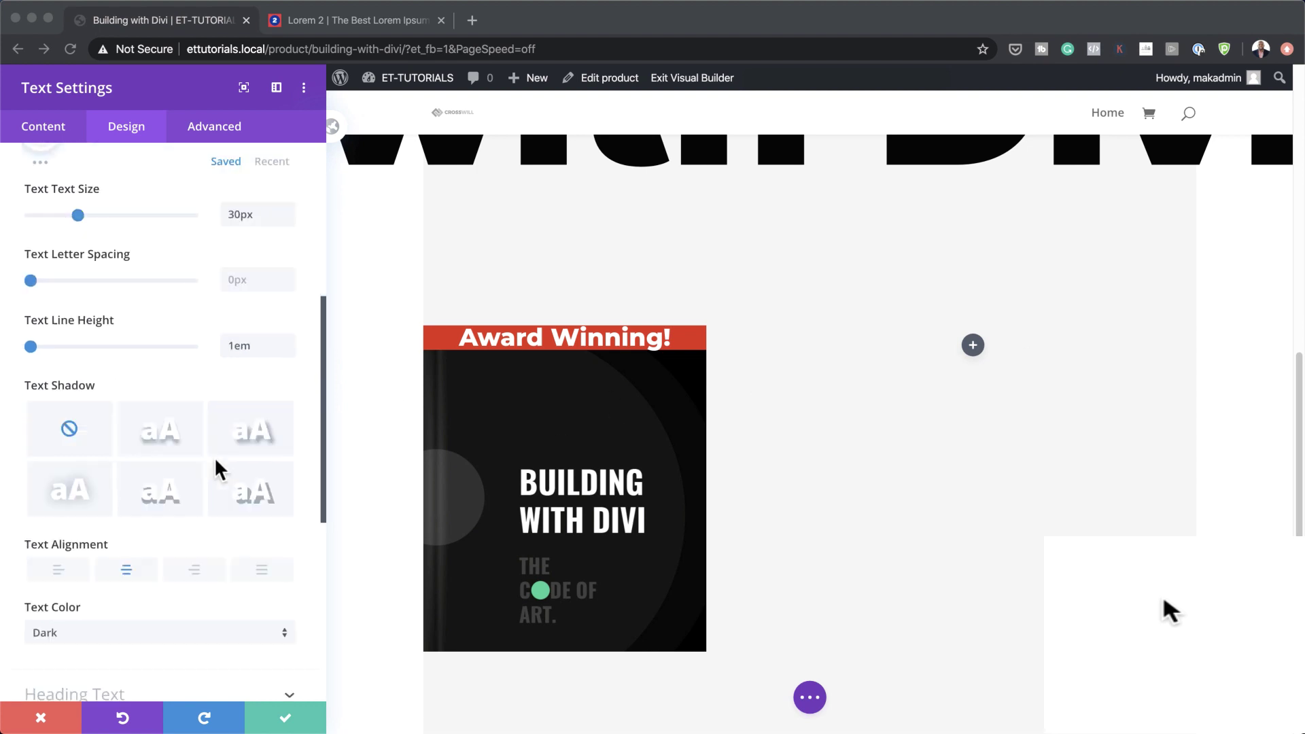
click(170, 492)
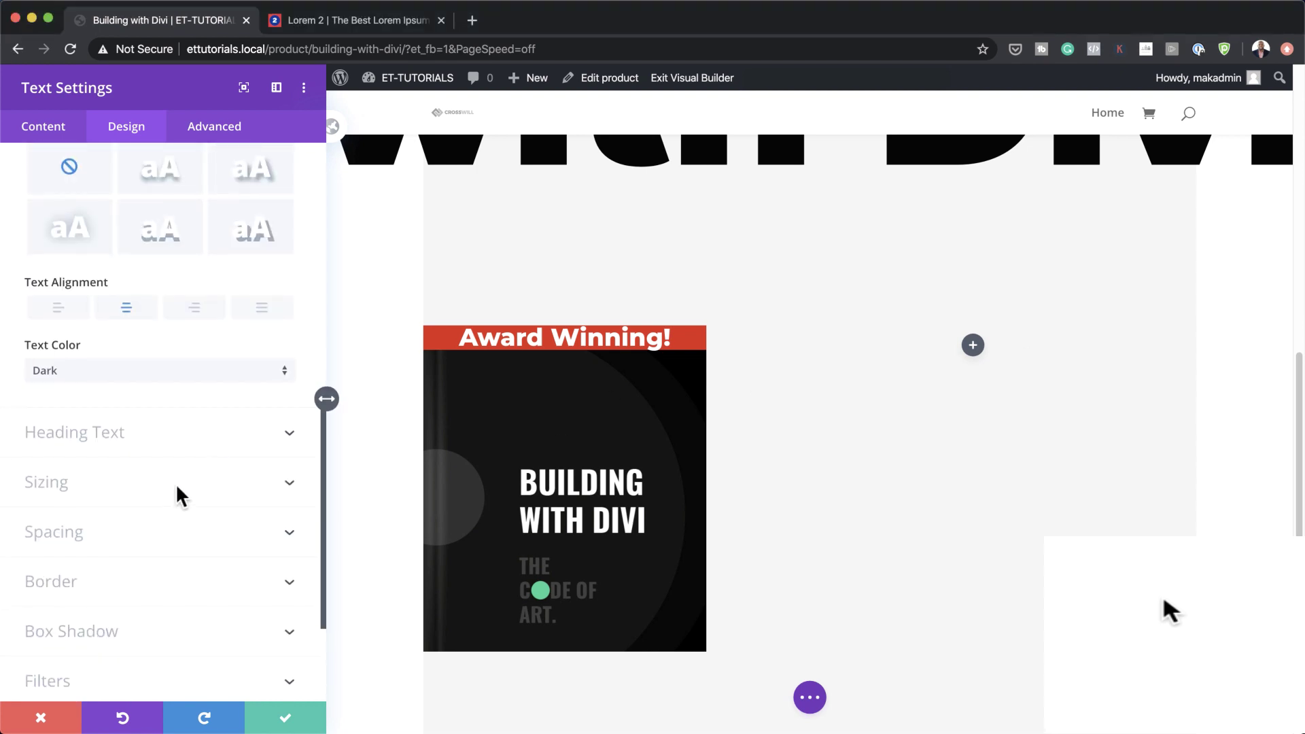
click(177, 495)
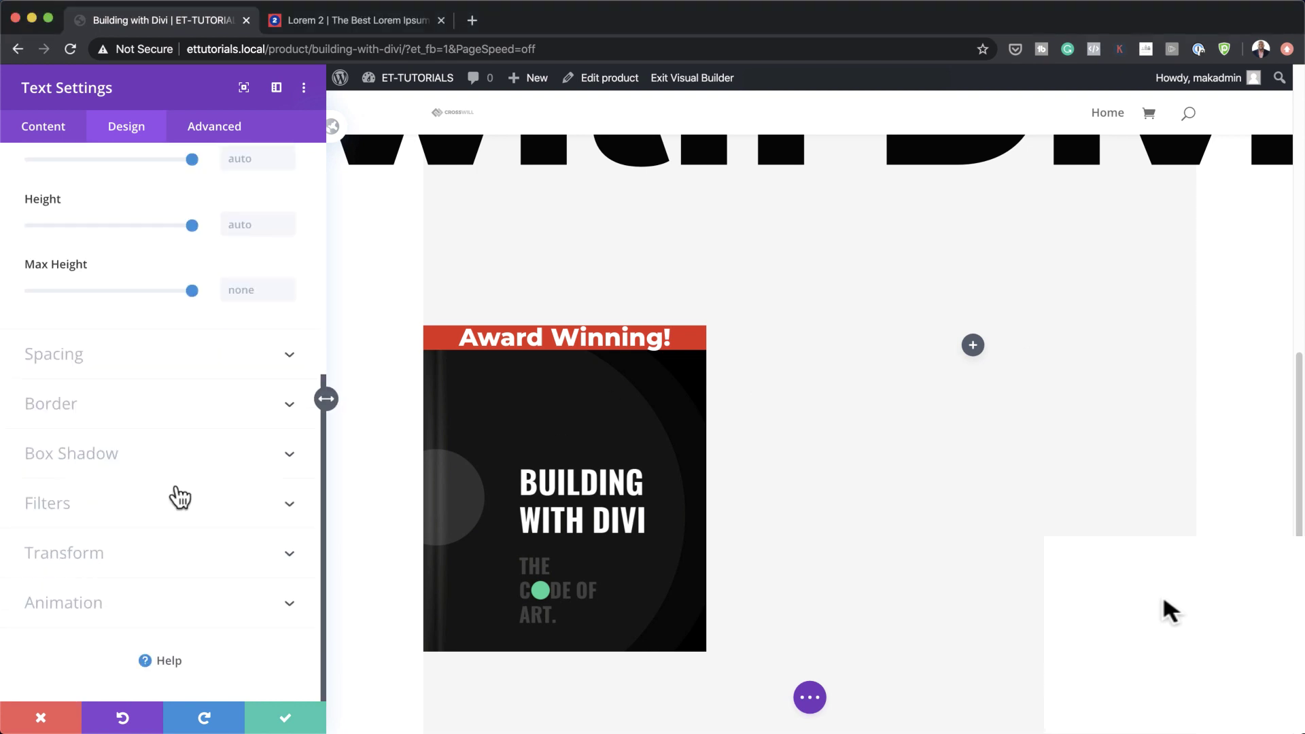
click(249, 226)
text(280px)
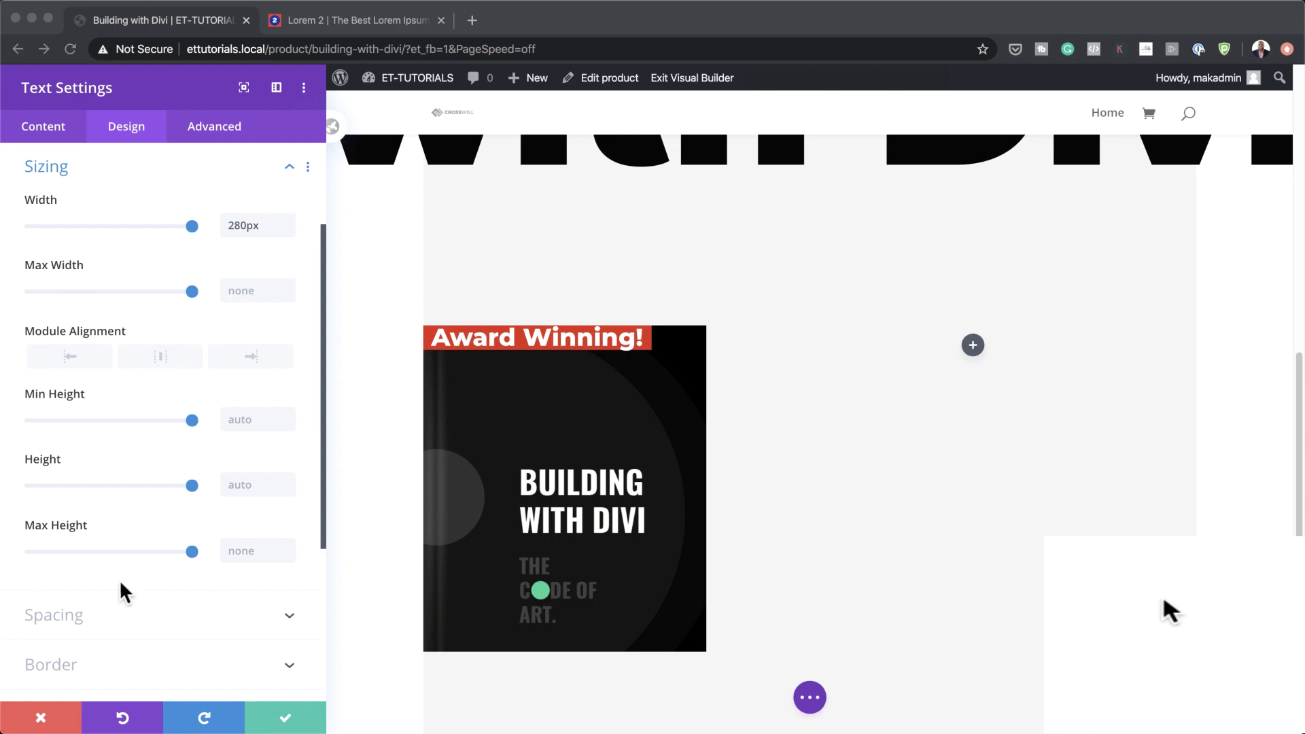
Give the "Award Winning!" module a top margin of -120px and a left margin of -120px.
scroll(127, 579, down, 3)
click(70, 525)
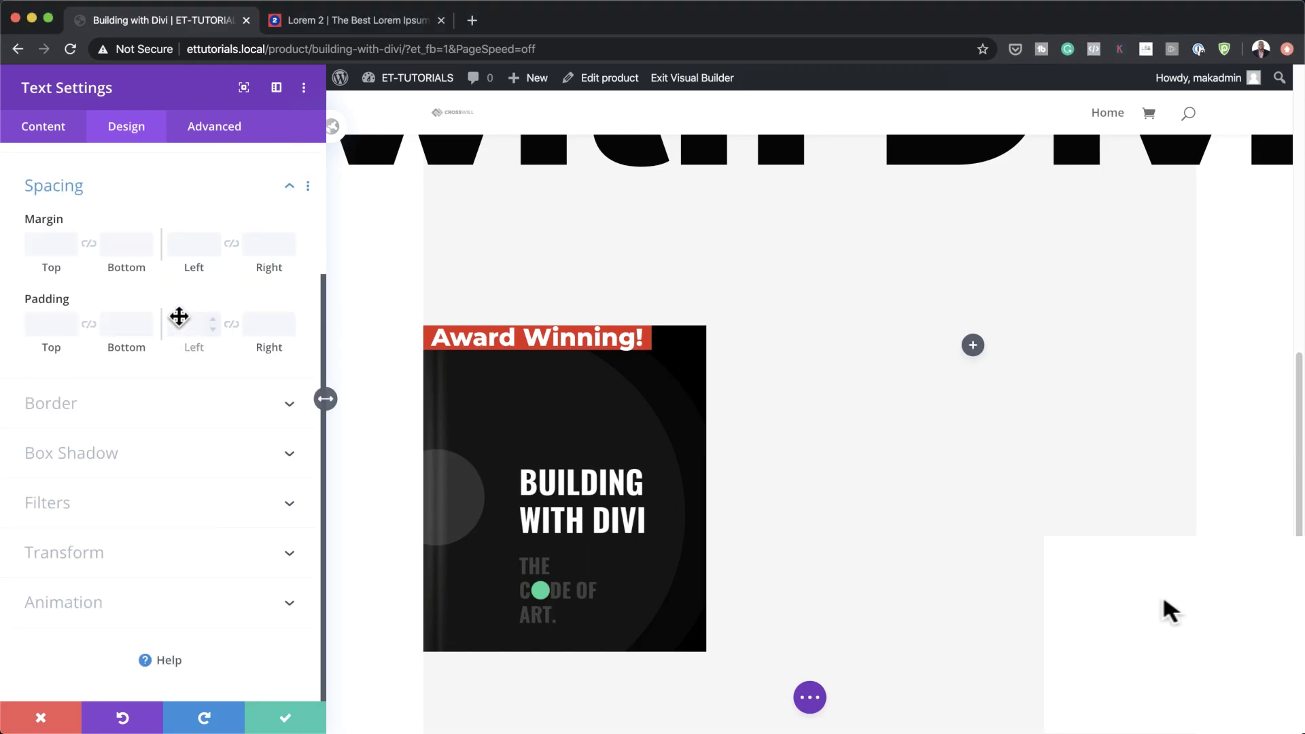
click(47, 244)
text(-120px)
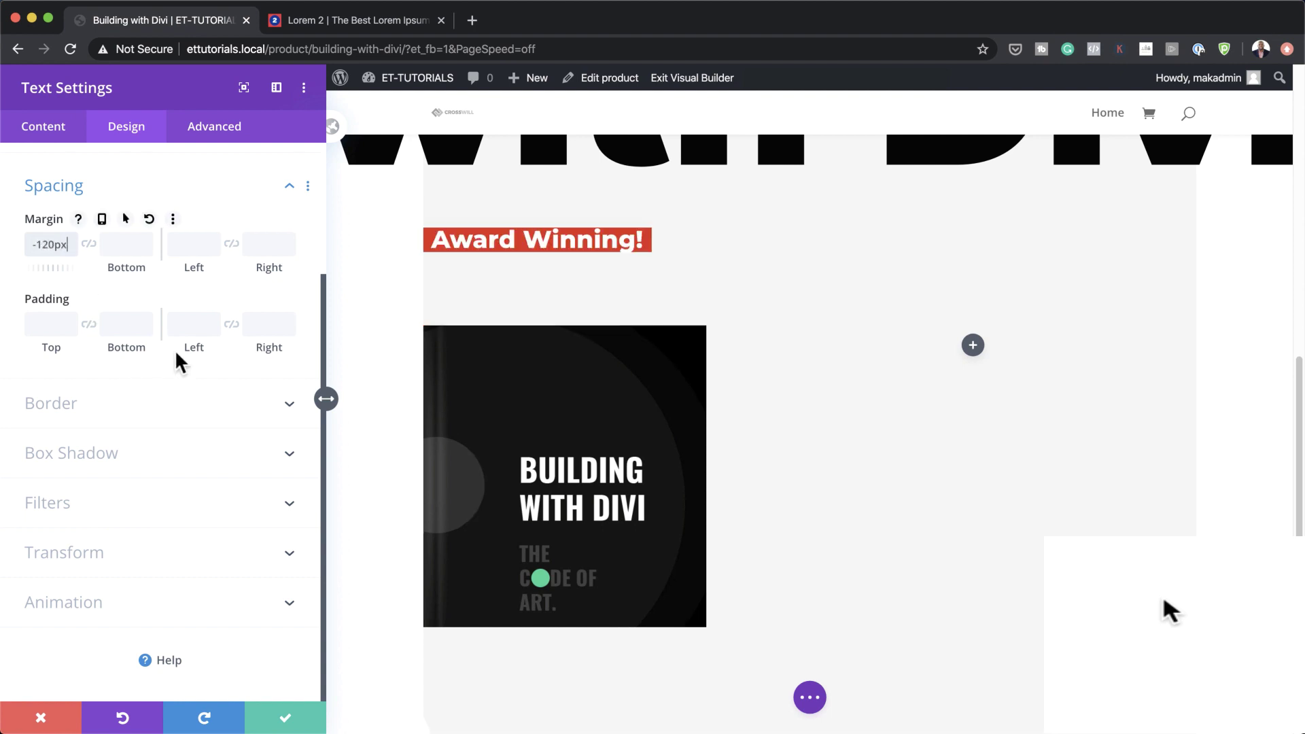
click(204, 253)
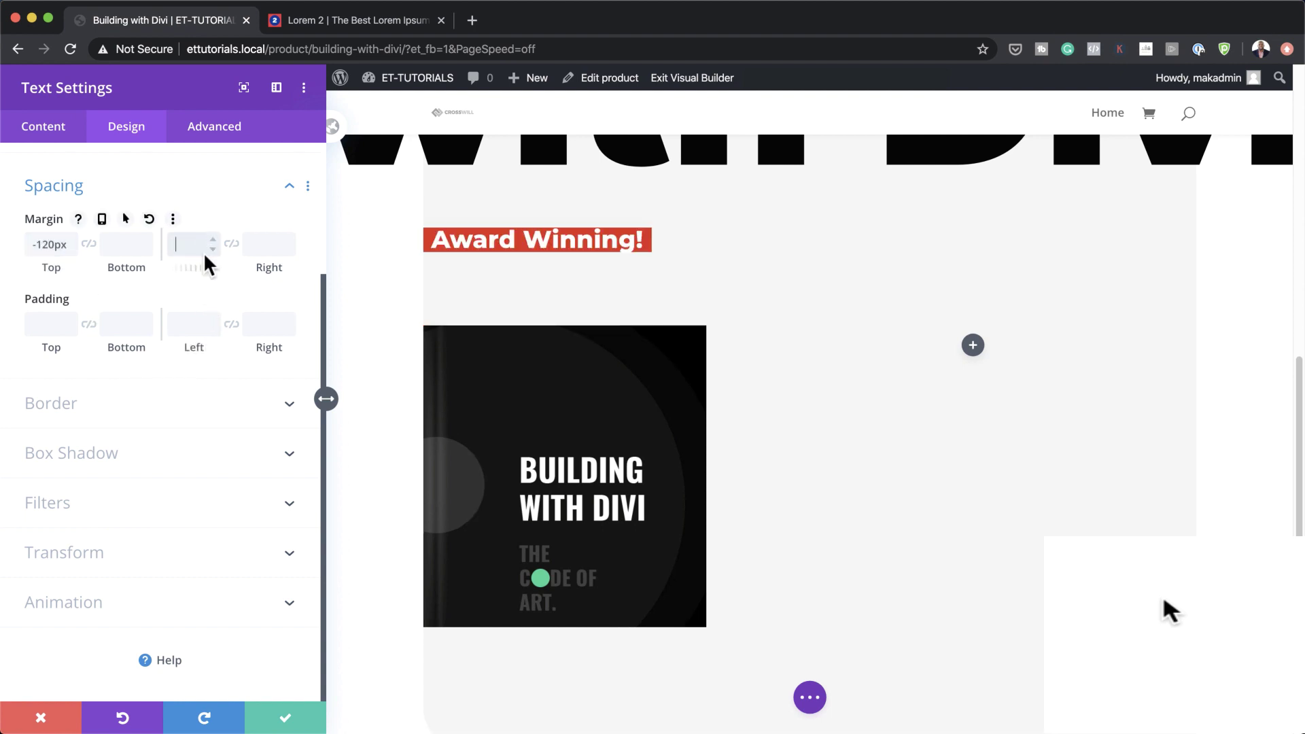
text(-120px)
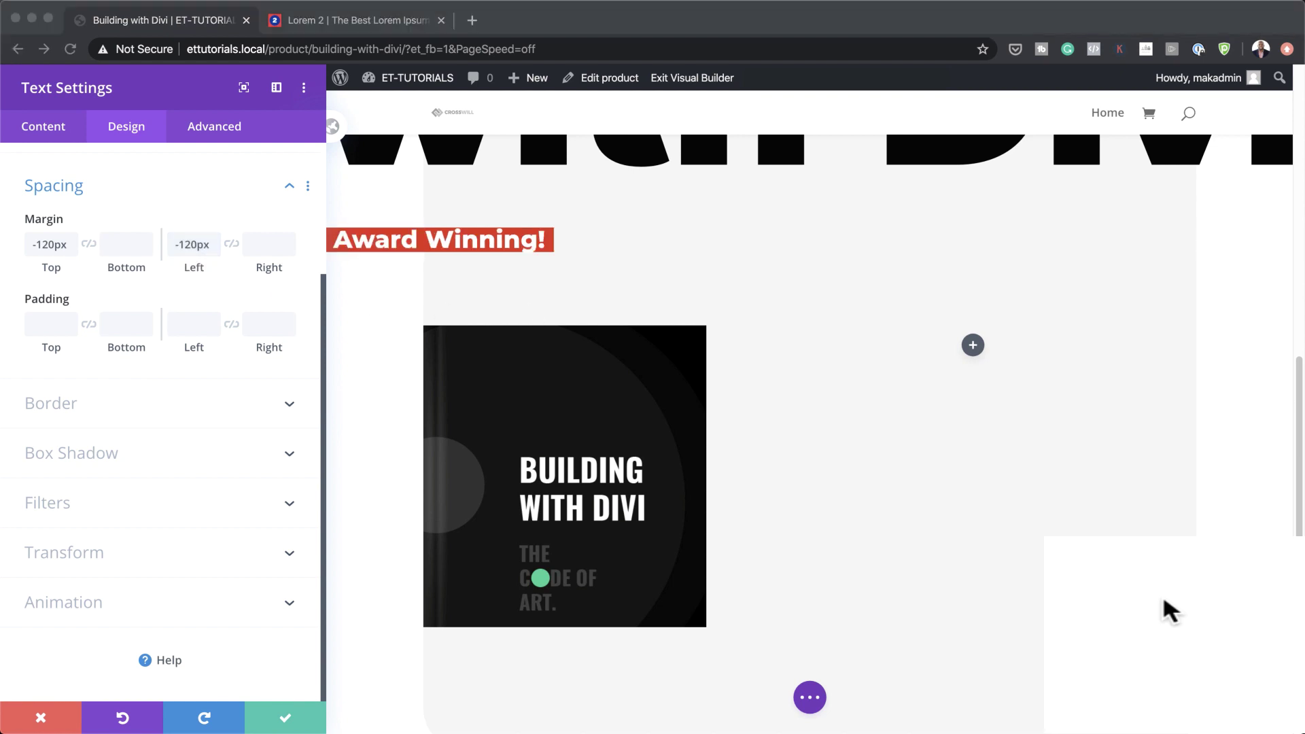
Set the "Award Winning!" module's padding to 110px top and bottom and 50px left and right, with each pair linked.
click(48, 325)
text(110px)
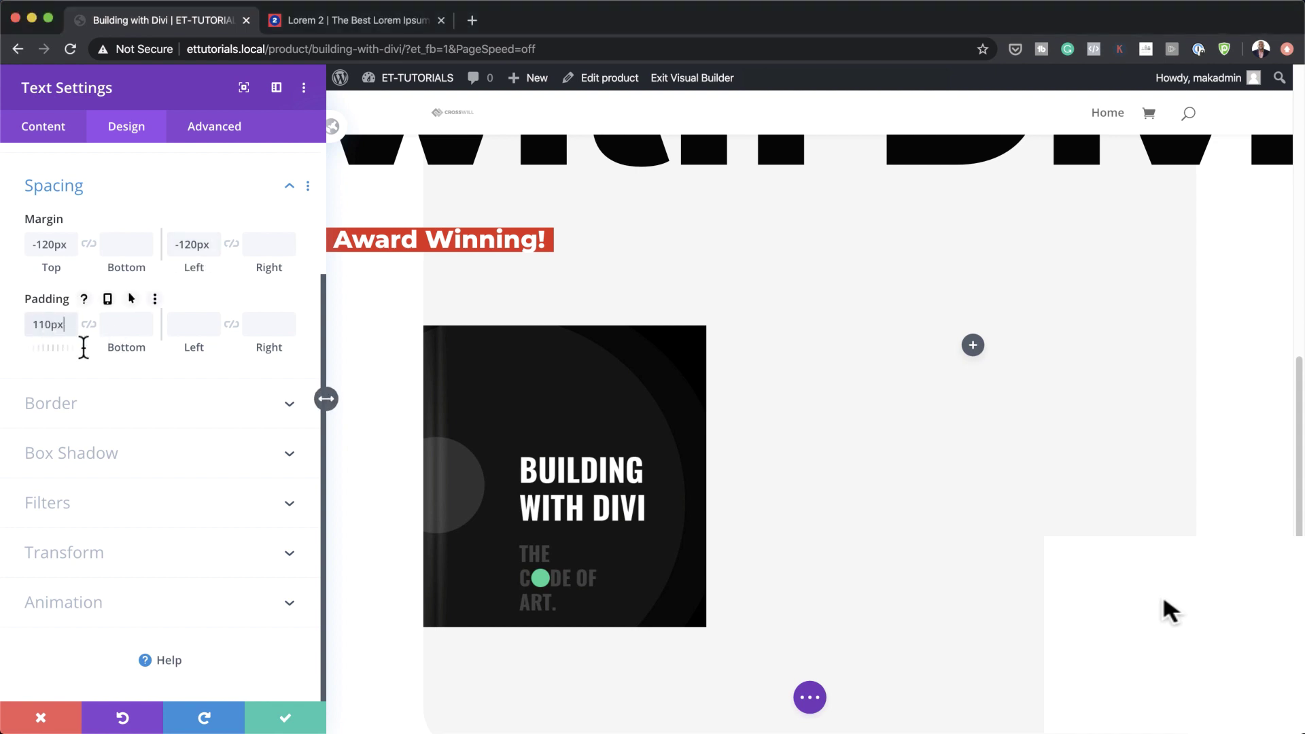
click(89, 325)
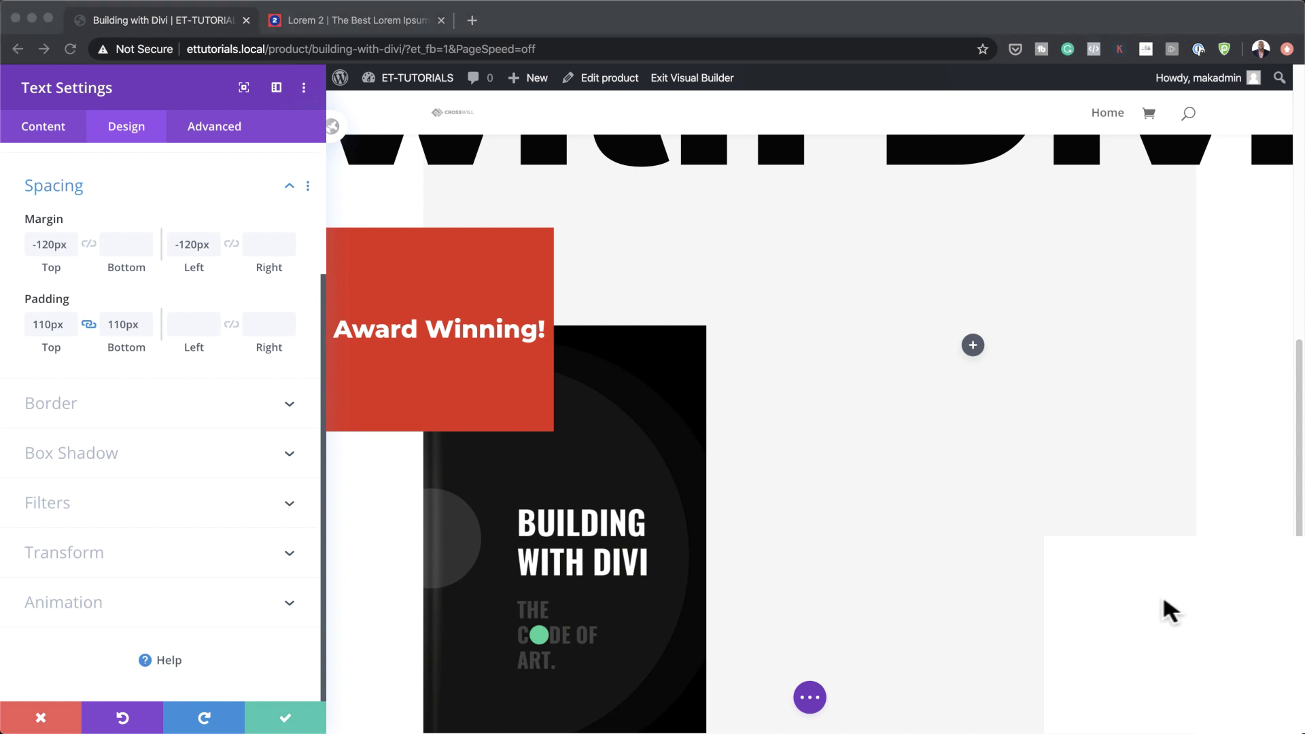
click(190, 323)
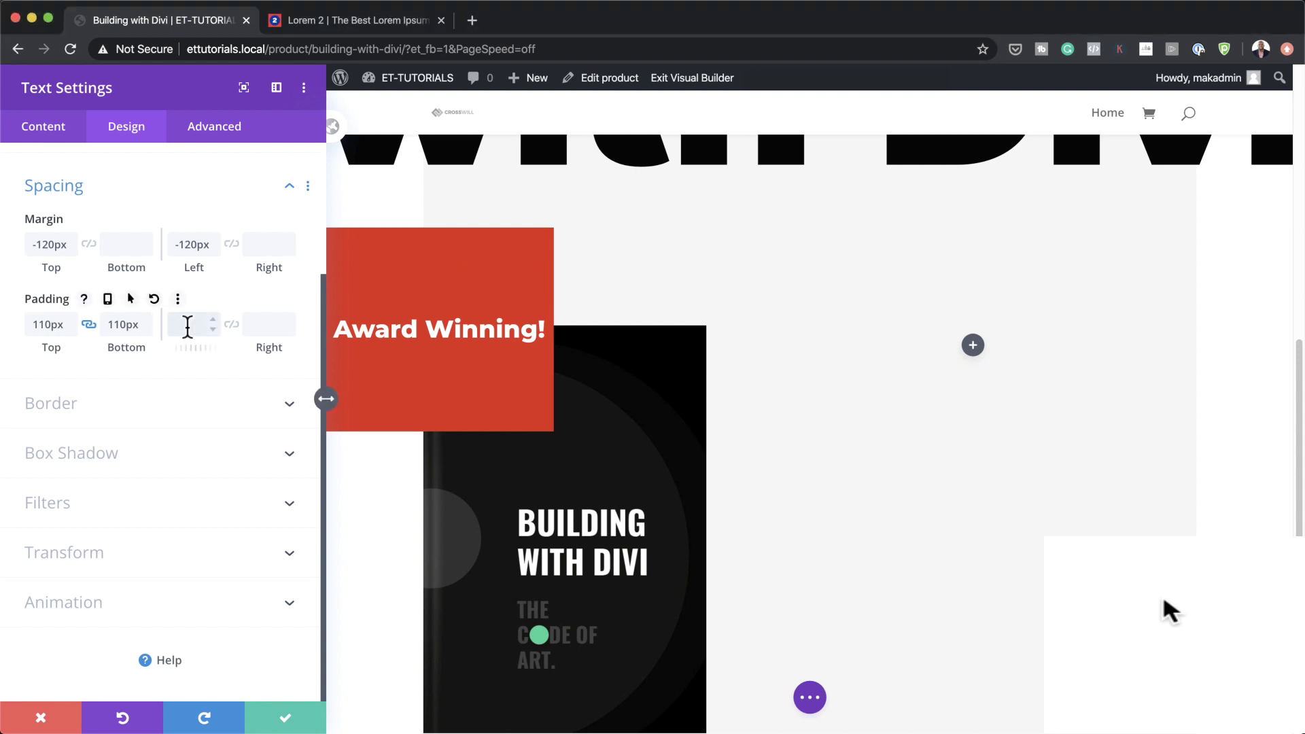
text(50px)
click(232, 325)
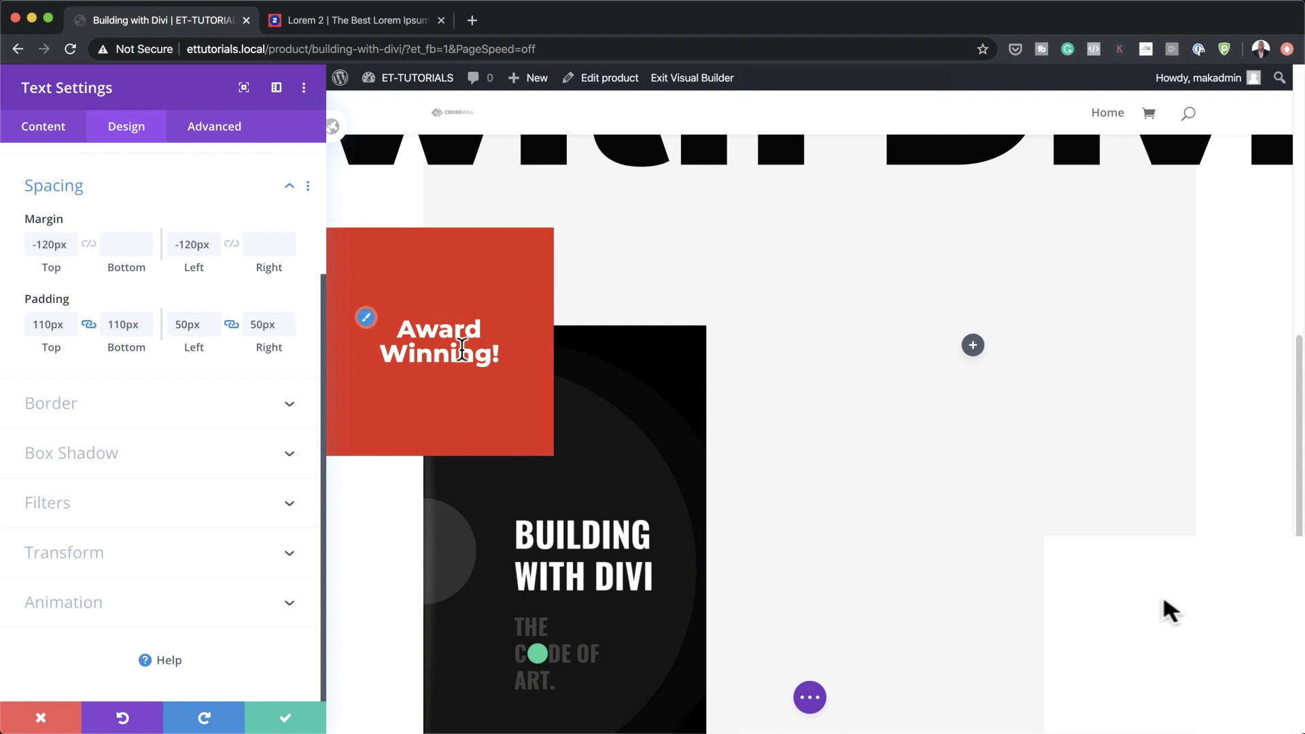
Round all four corners of the "Award Winning!" module by 500px.
click(51, 420)
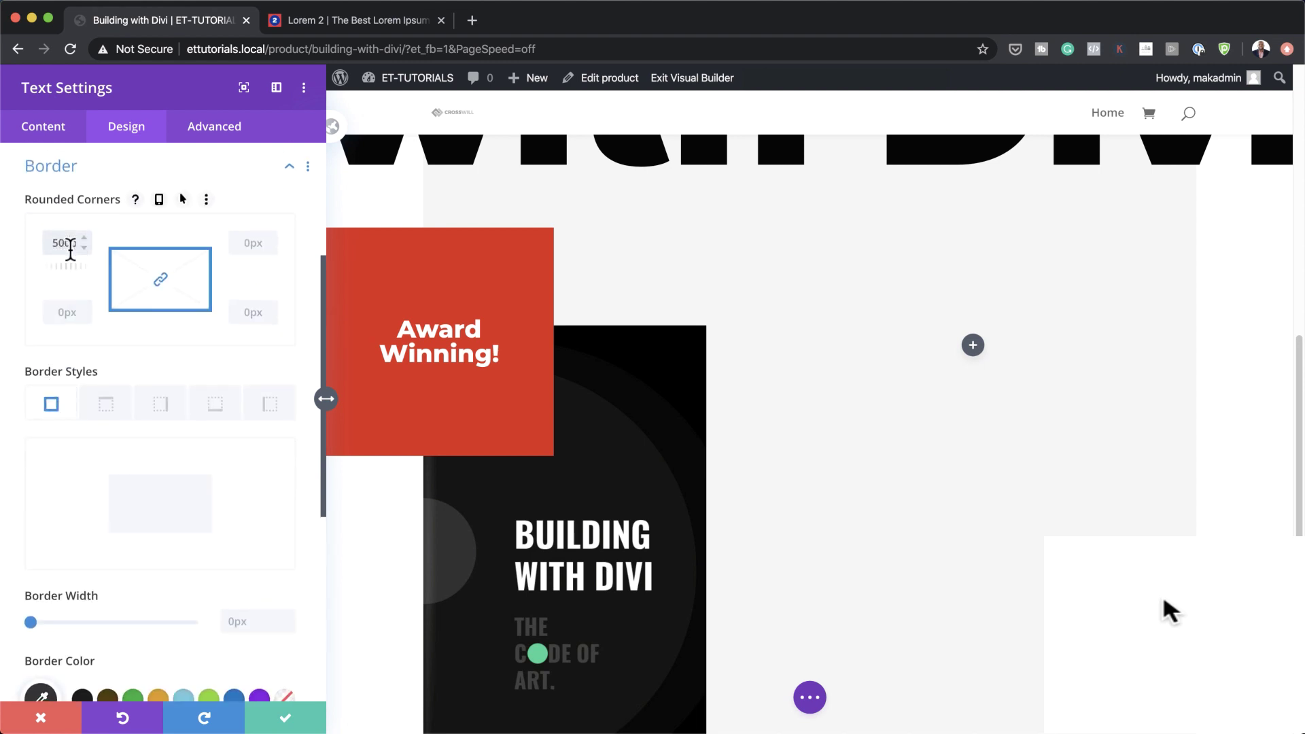
click(70, 250)
text(500px)
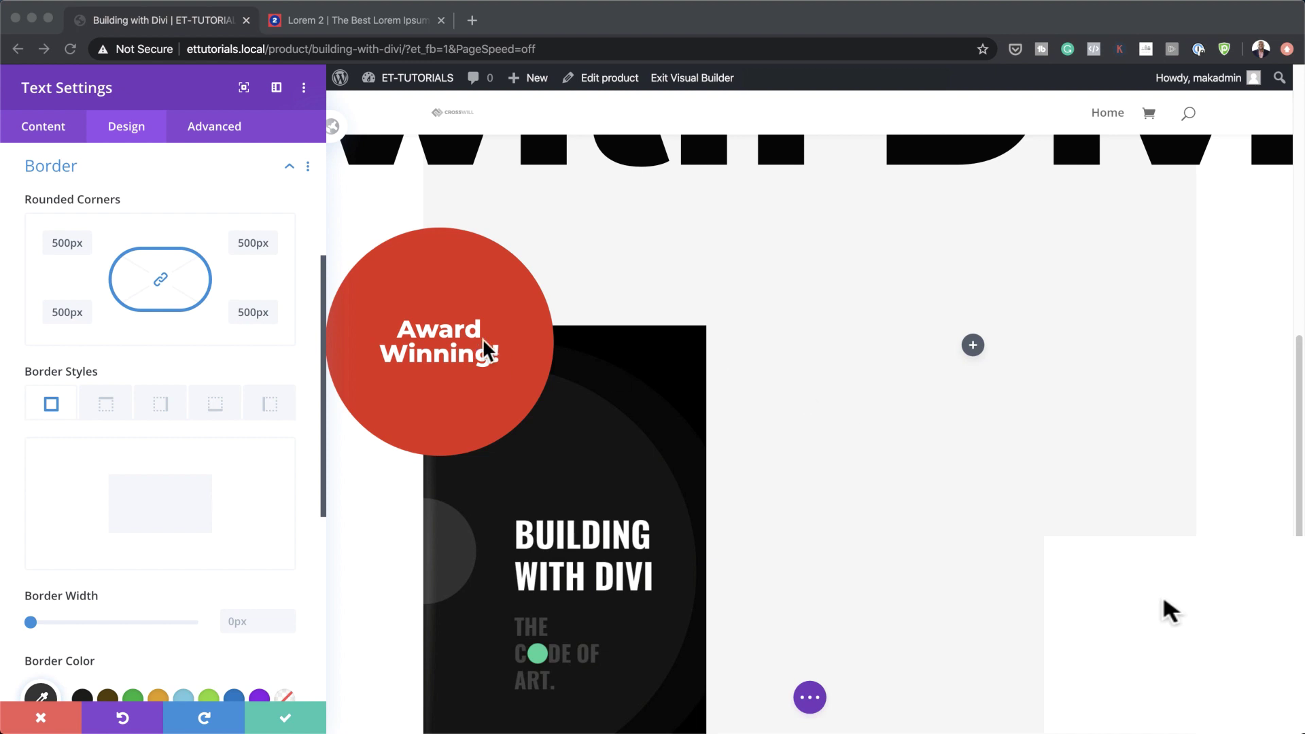
Rotate the "Award Winning!" badge to 330deg with a transform and save the module settings.
scroll(322, 576, down, 1)
scroll(251, 579, down, 6)
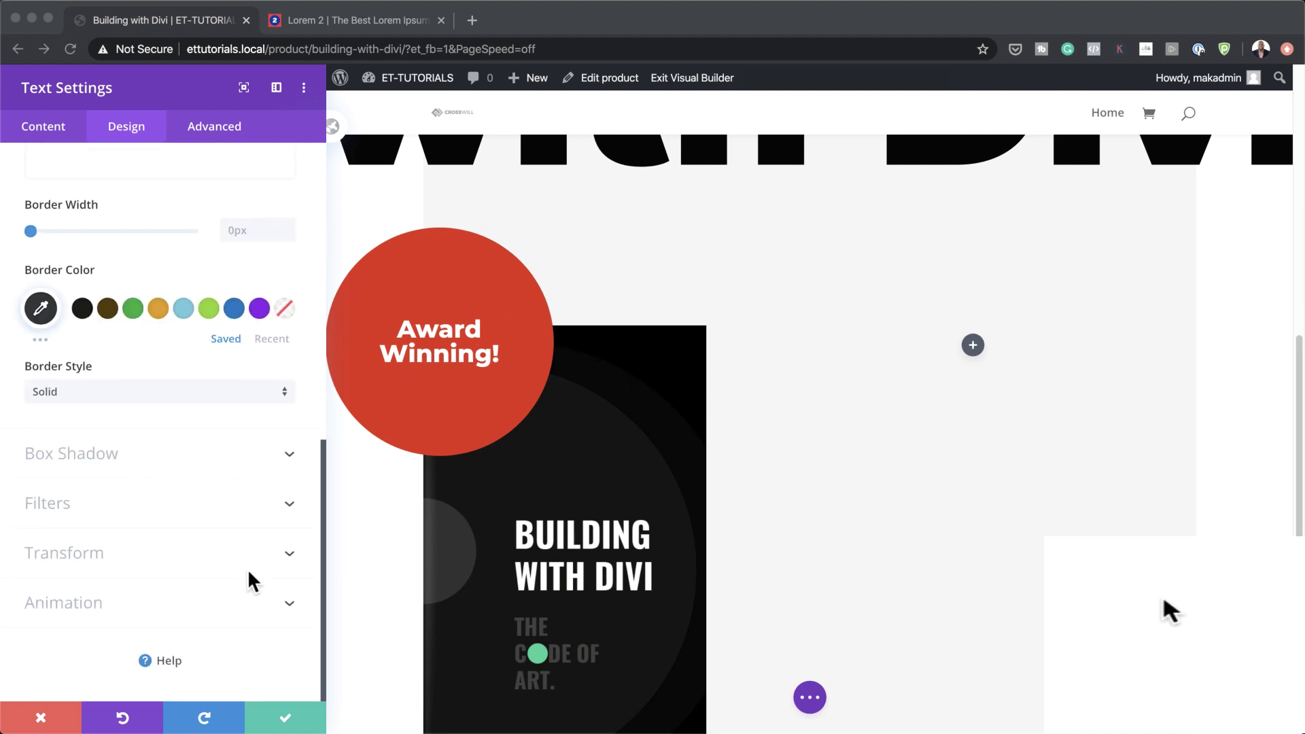
click(84, 552)
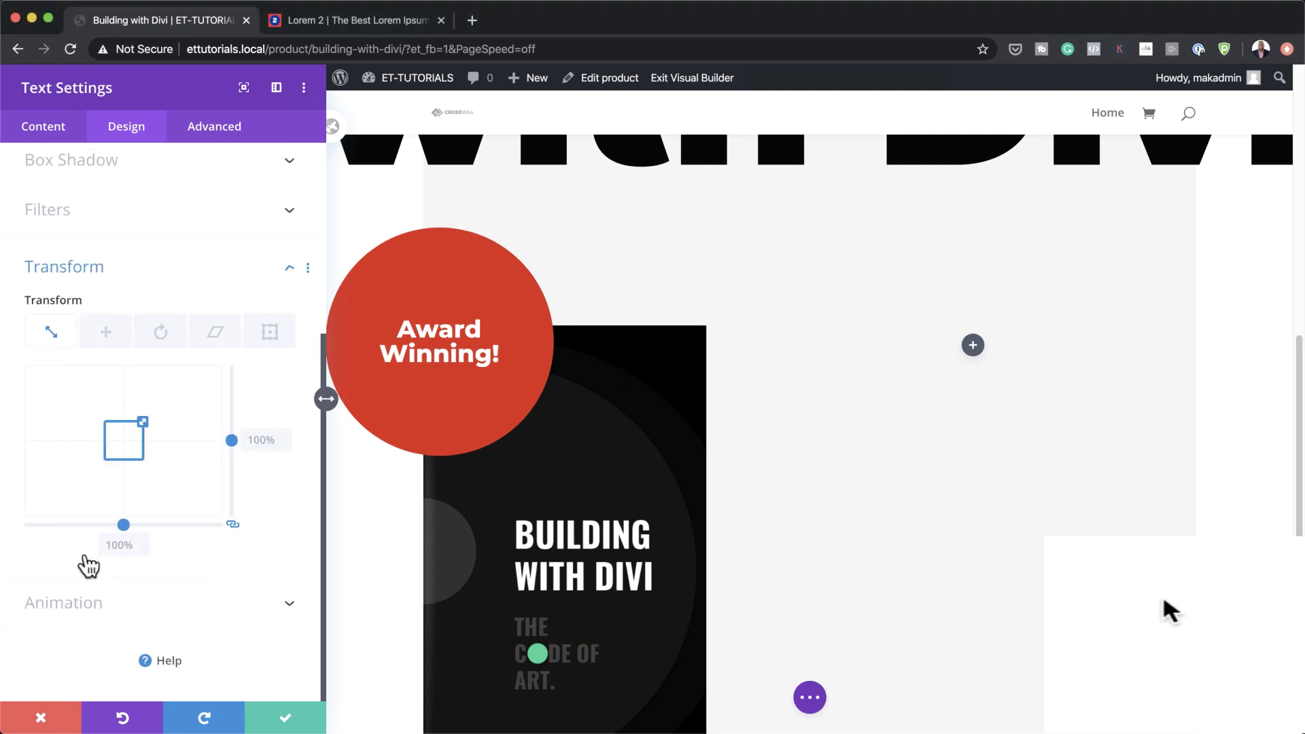
click(162, 333)
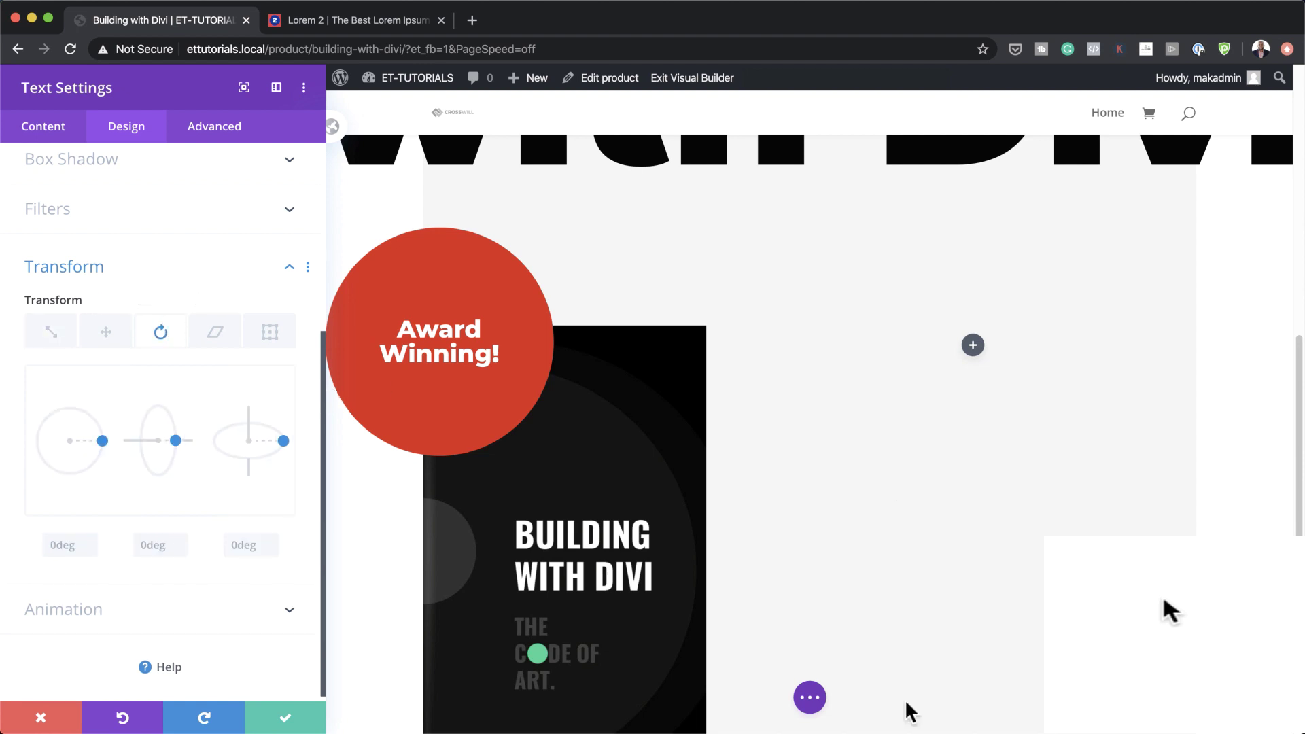
click(60, 547)
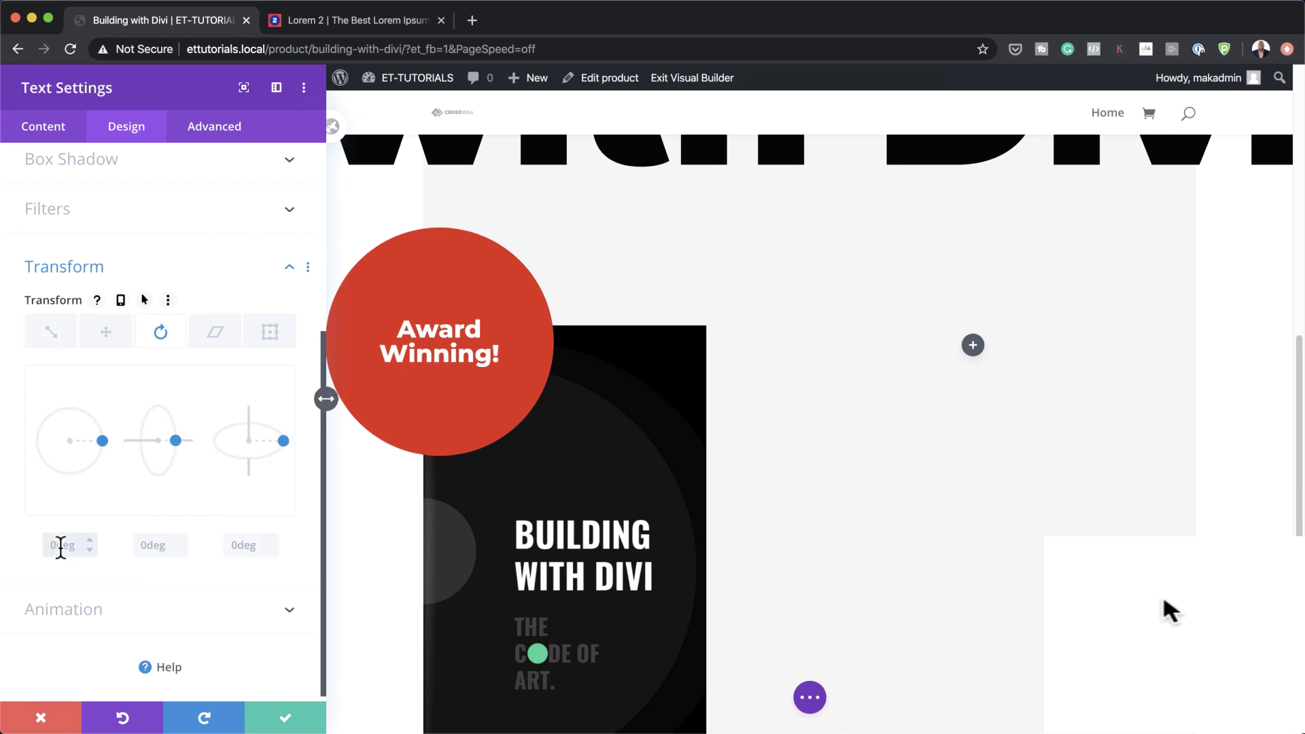
text(330deg)
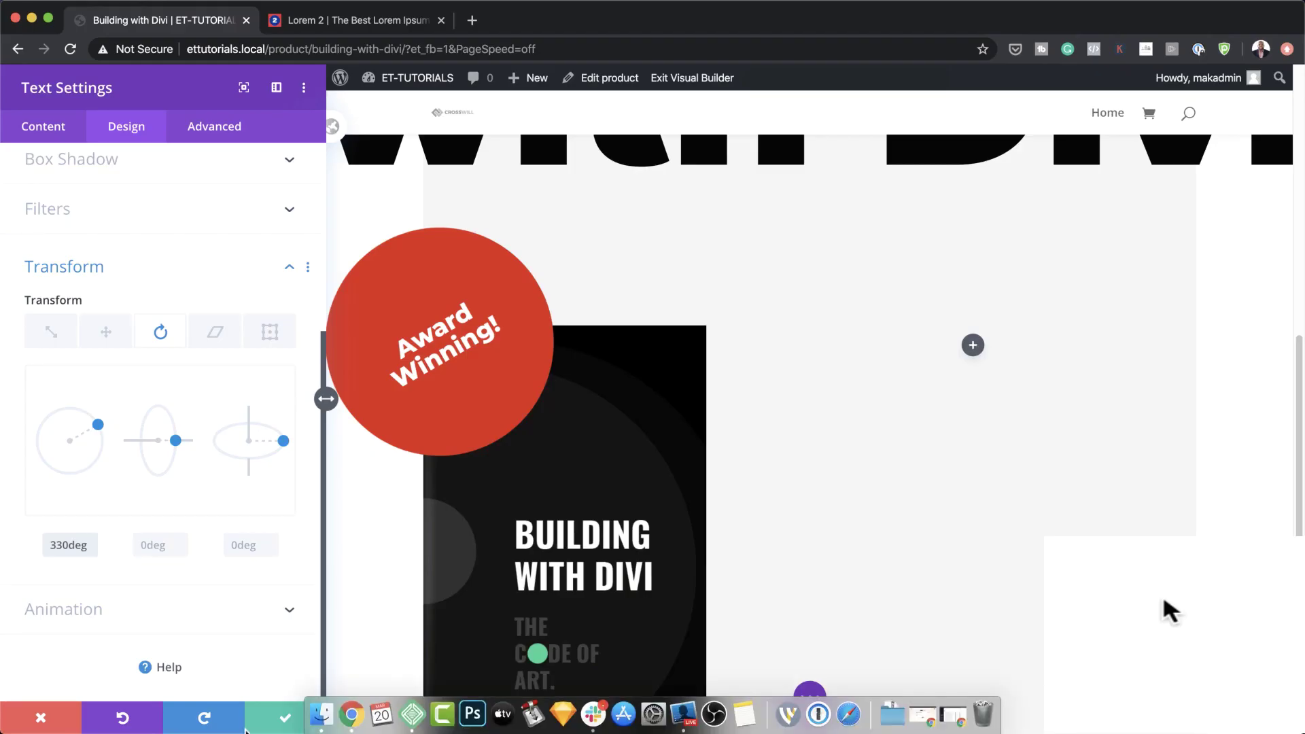
click(293, 710)
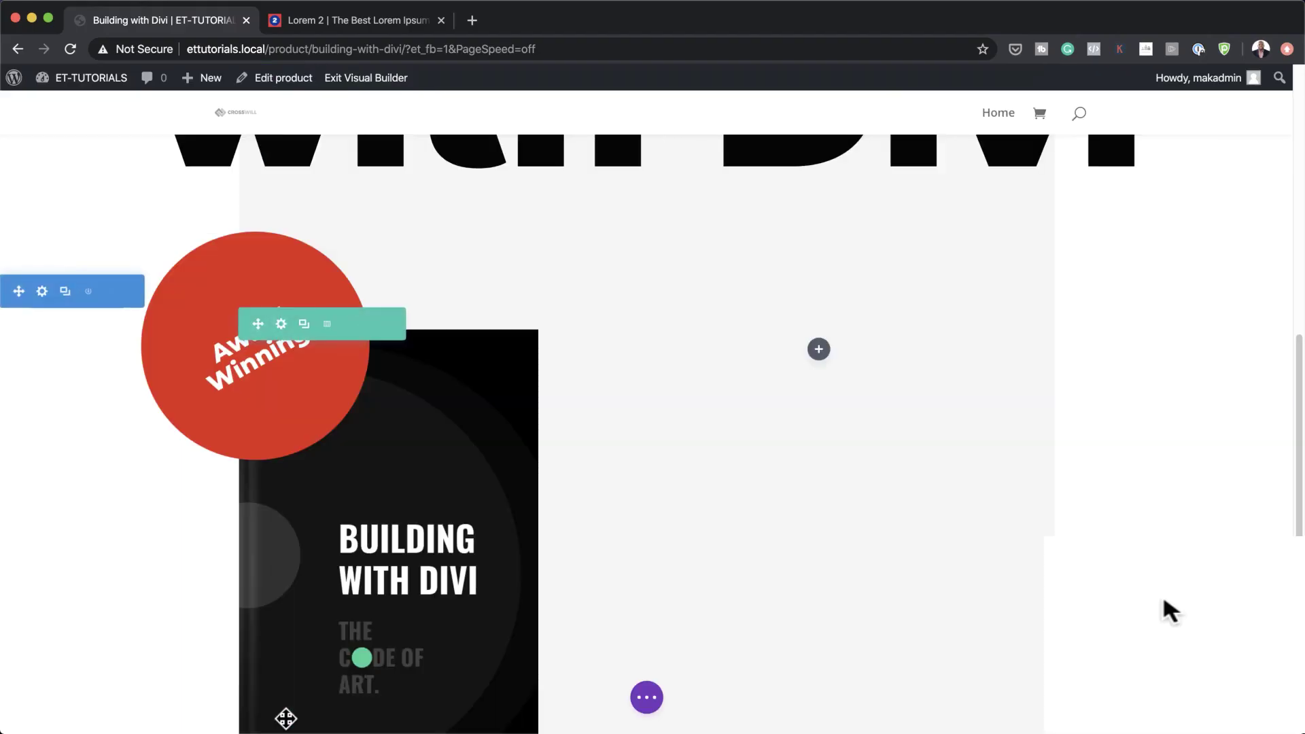
Insert a Text module in the empty column beside the book cover.
scroll(435, 544, down, 3)
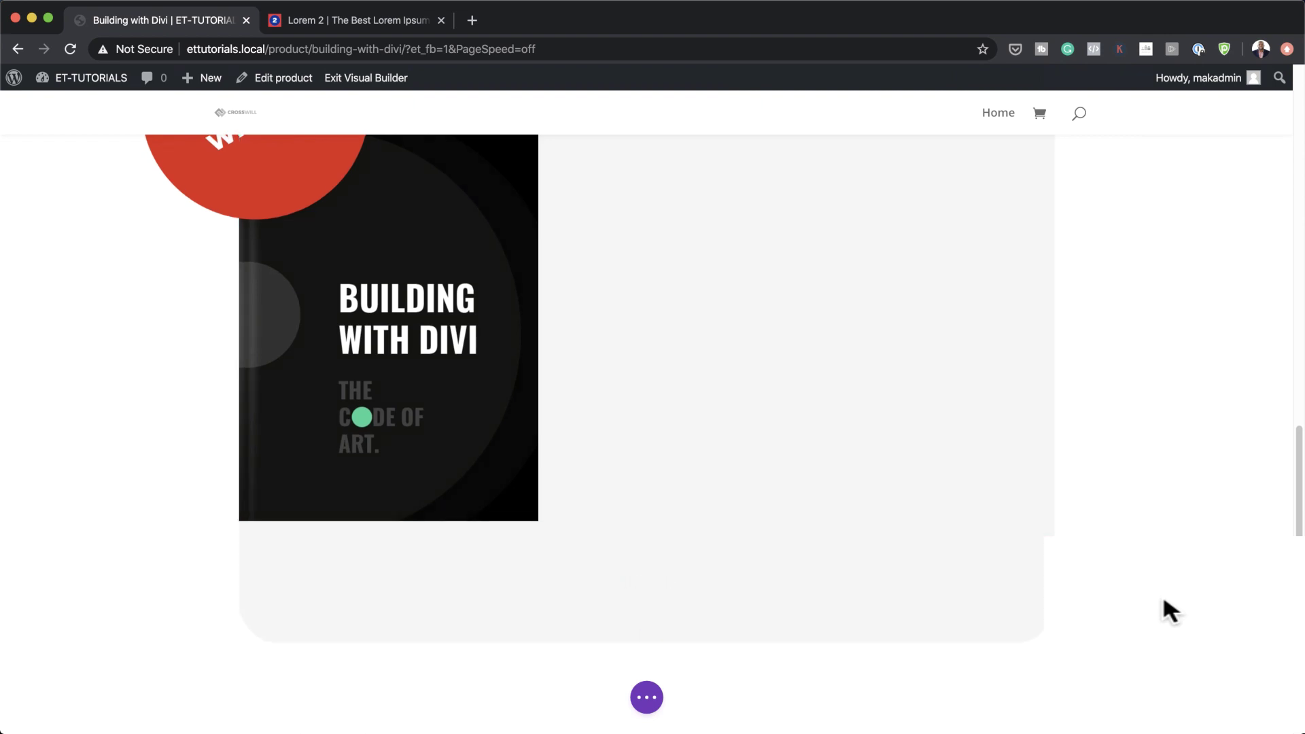
scroll(684, 399, up, 3)
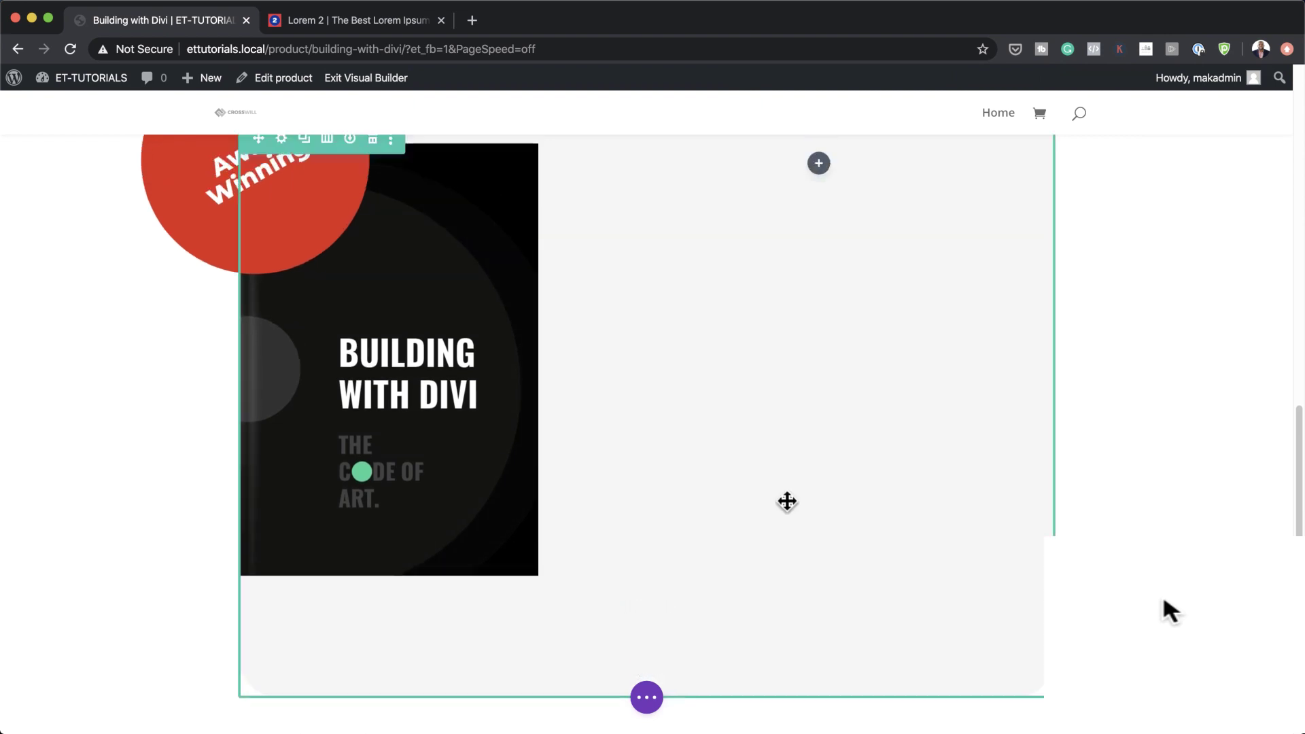
click(819, 217)
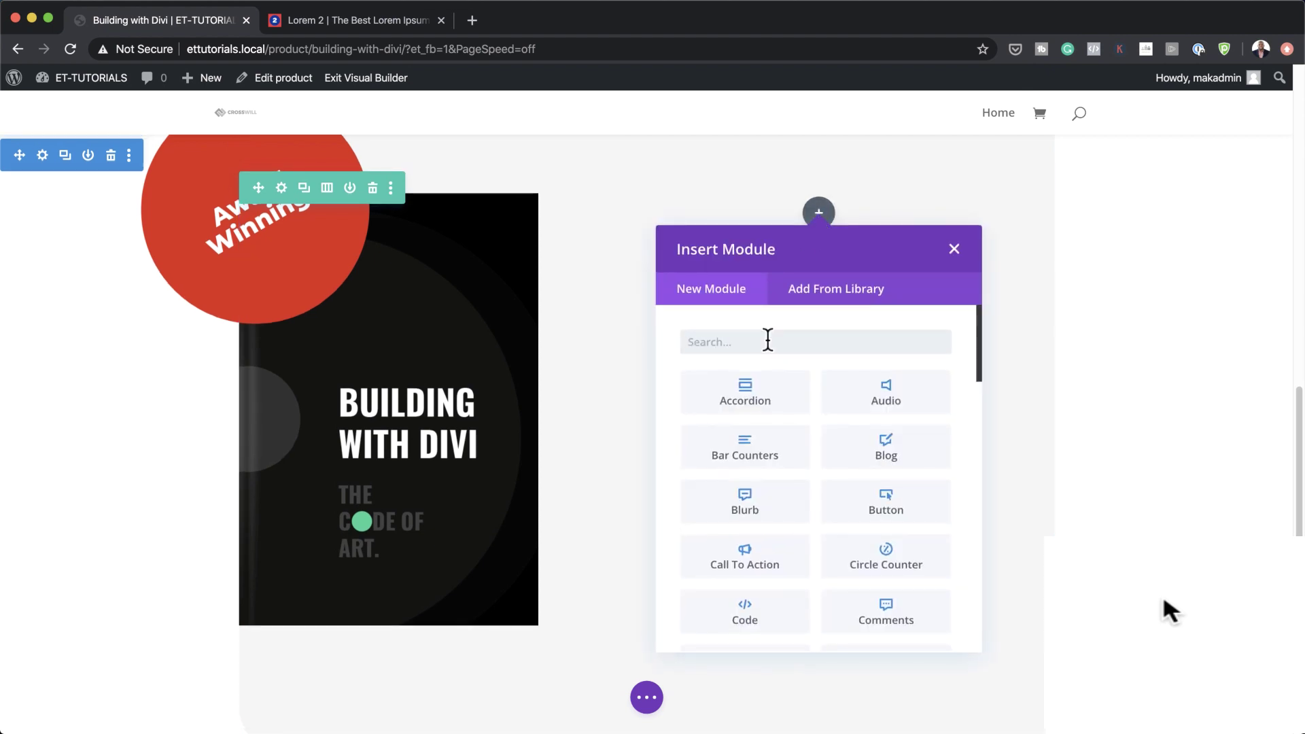
text(text)
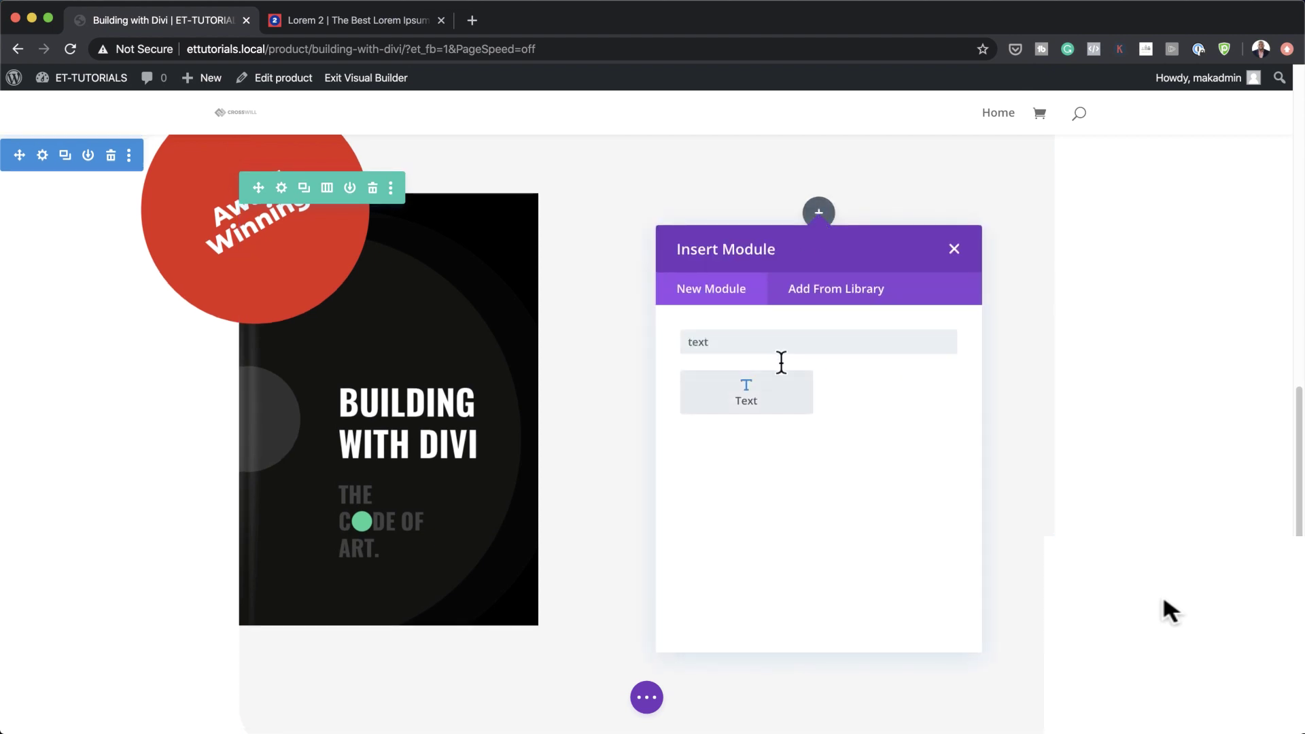
click(760, 408)
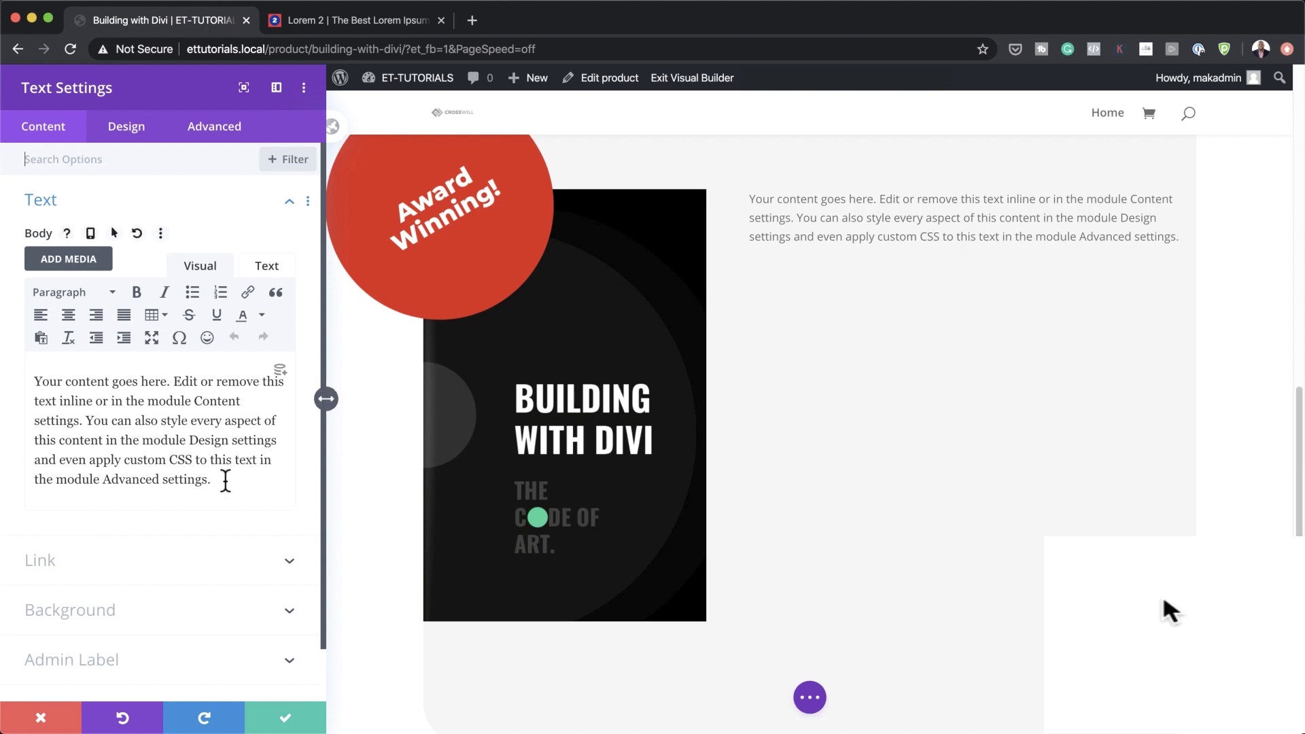
Replace the new text module's placeholder content with "Summary" and format it as Heading 2.
drag(224, 480, 4, 367)
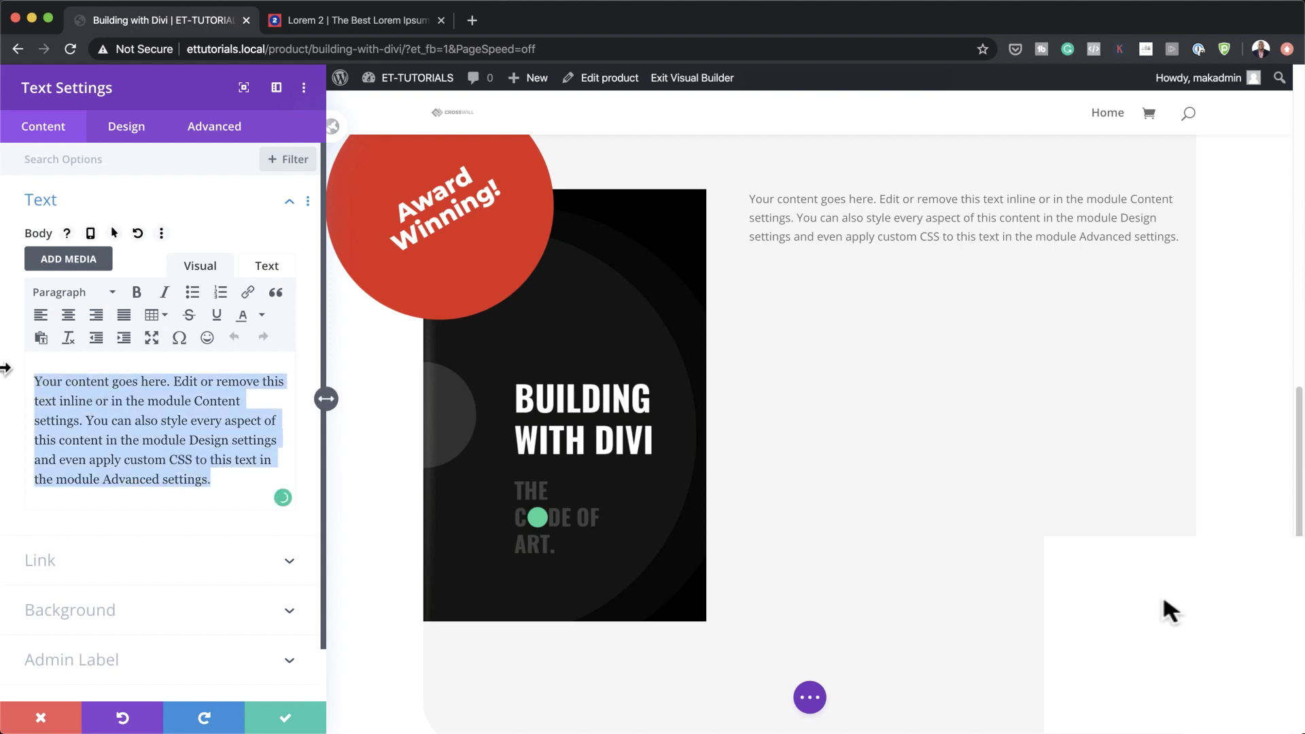
text(Summary)
drag(107, 382, 26, 379)
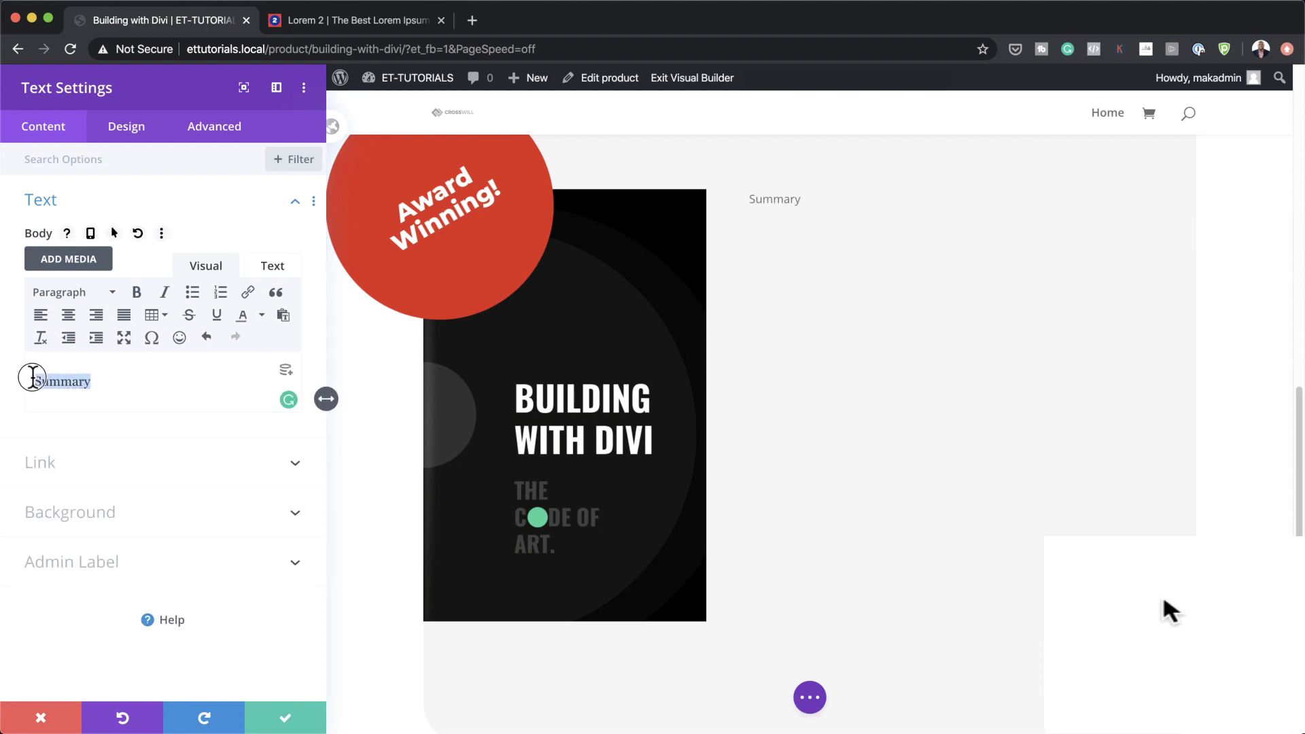
click(79, 292)
click(61, 353)
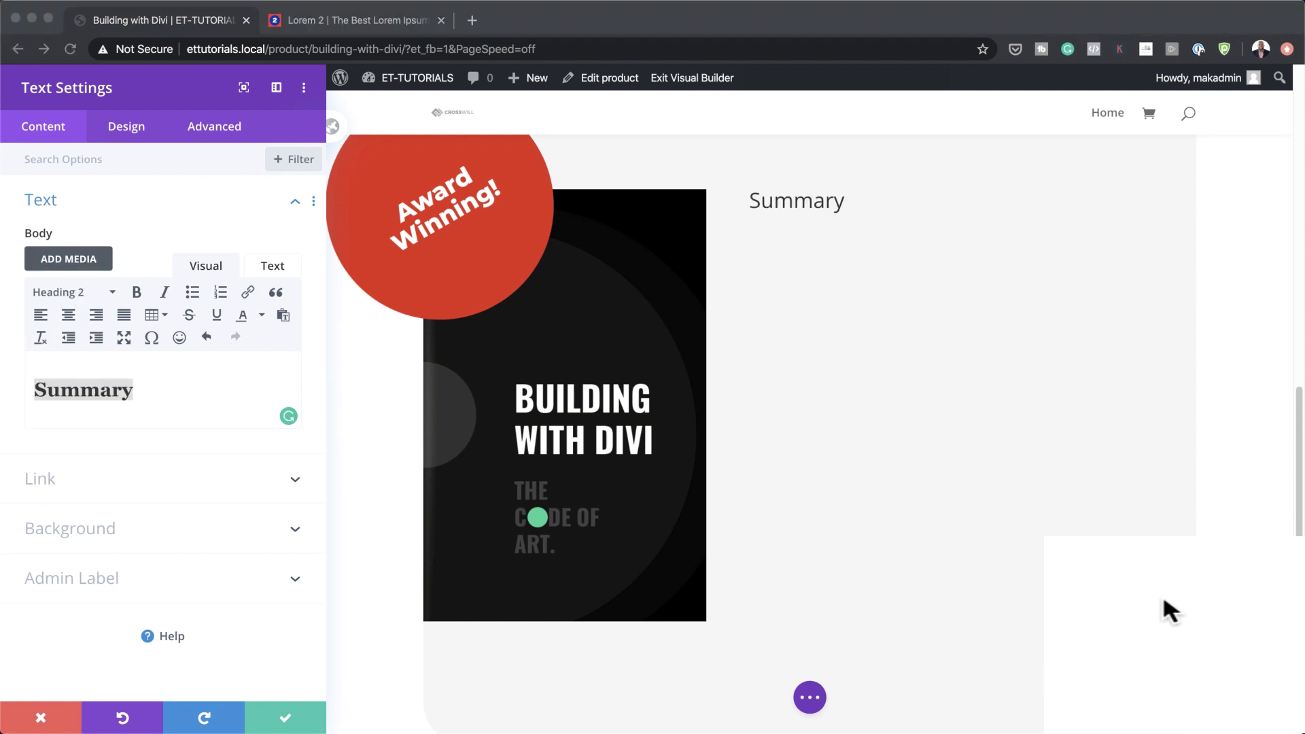
Style the "Summary" text module's Heading 2 with the Montserrat font and a text size of 35px.
click(135, 138)
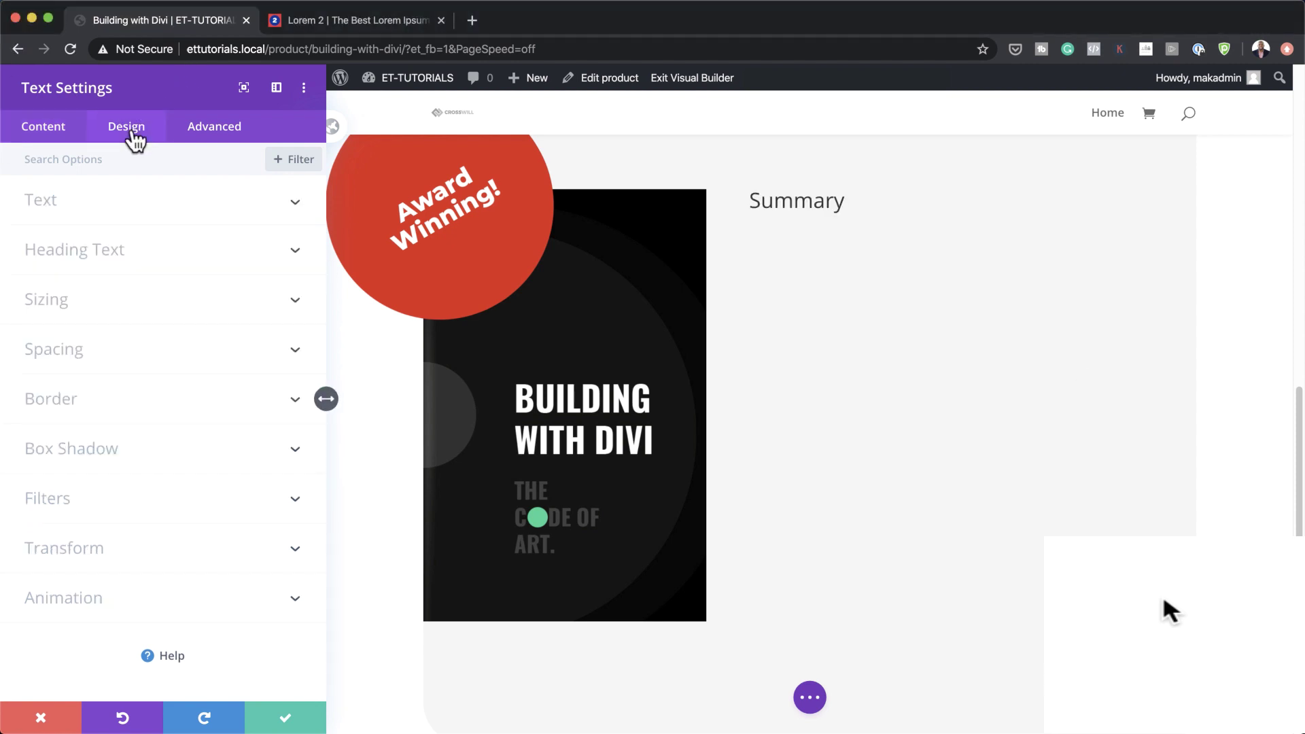
click(114, 257)
click(94, 218)
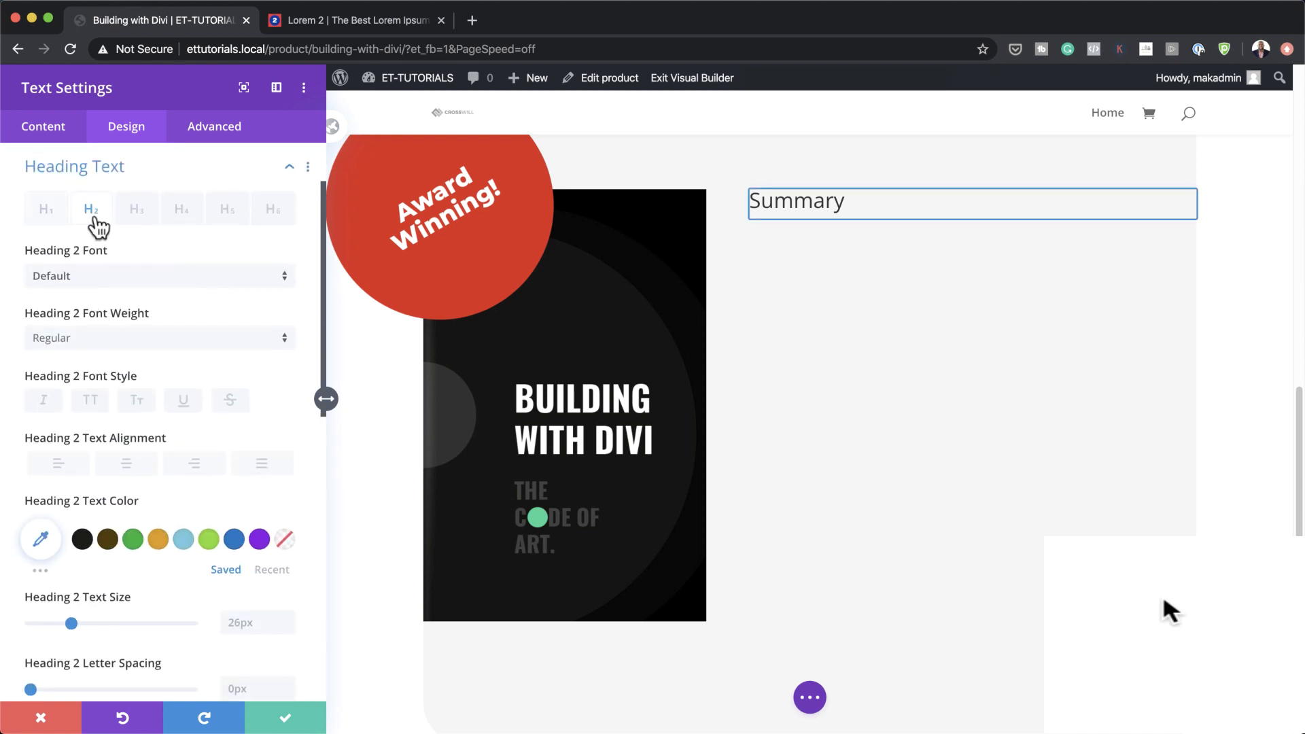
click(103, 279)
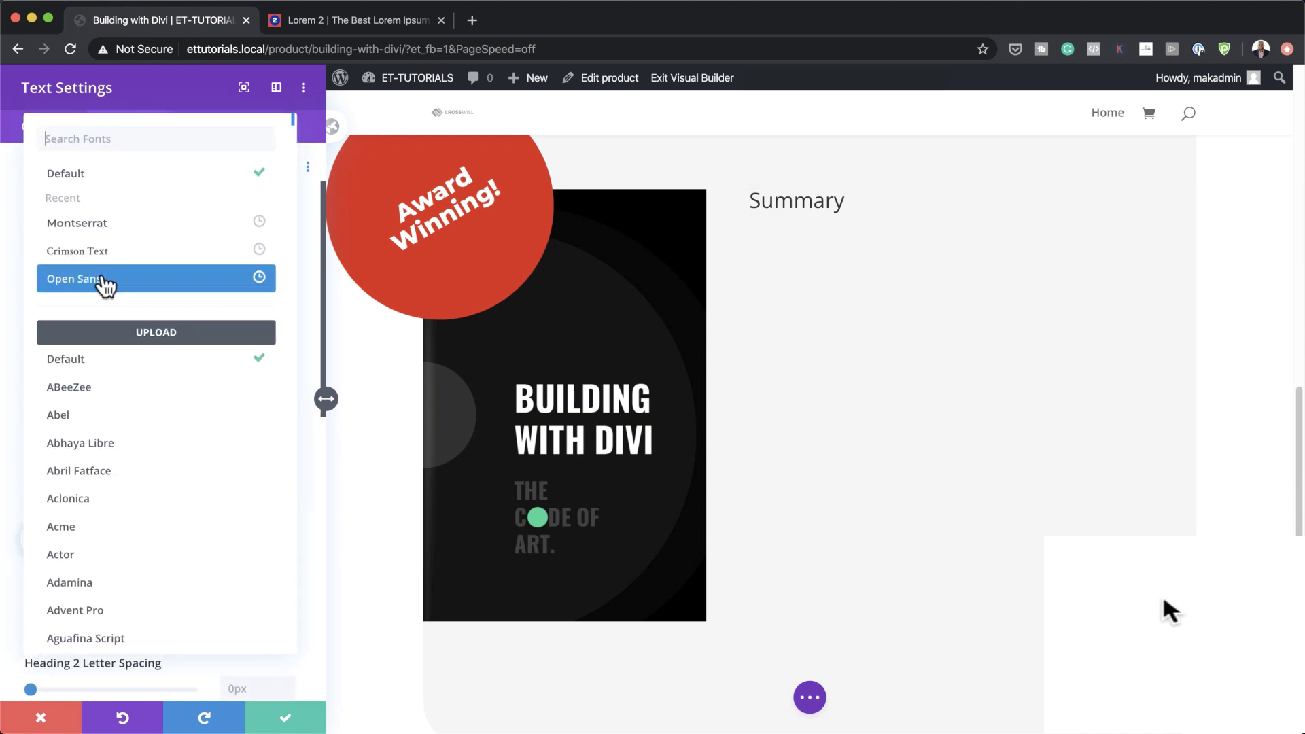
click(109, 227)
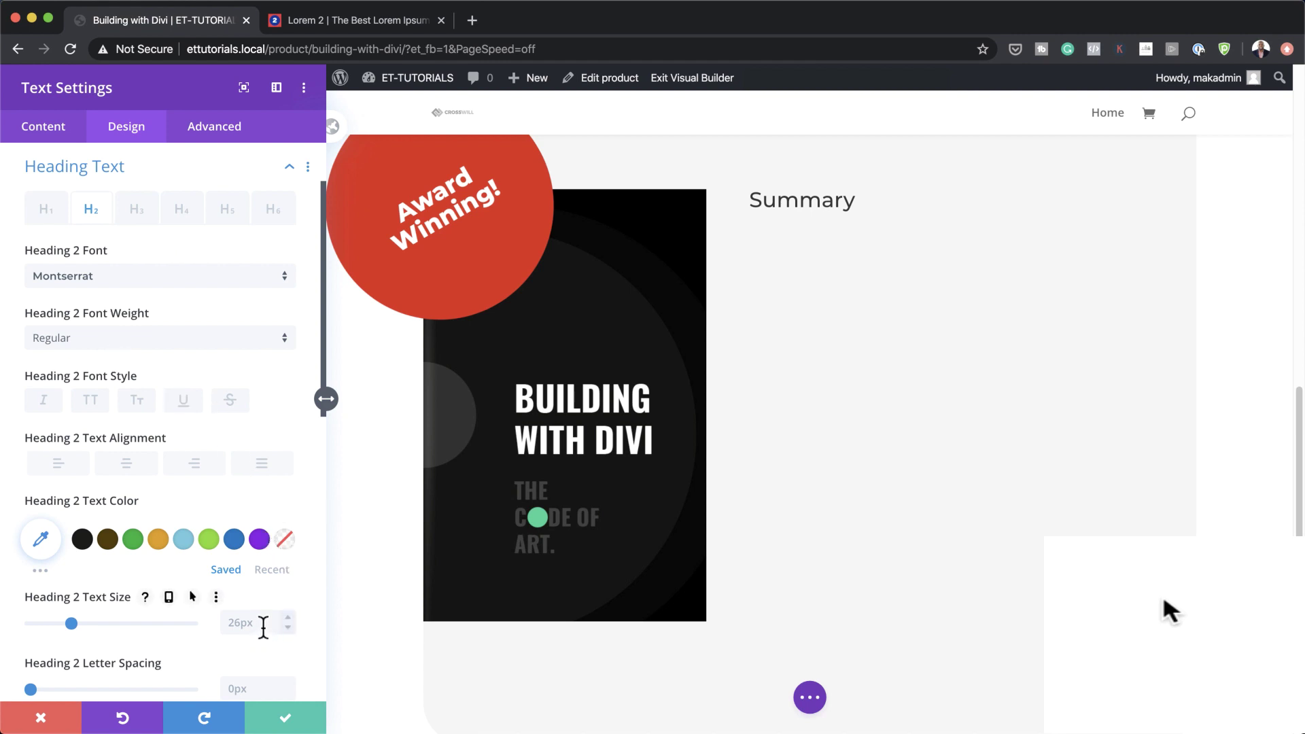
text(35px)
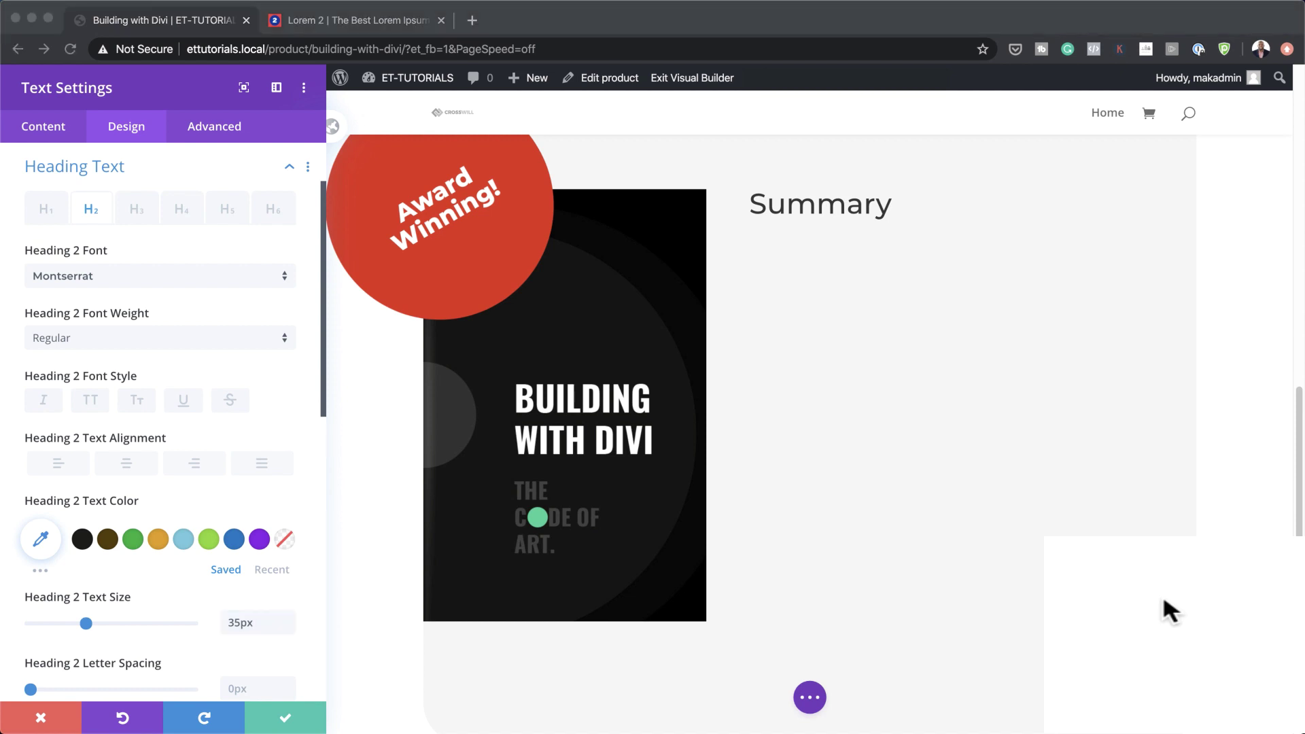
Set the "Summary" module's margins to -70px top, 100px left and 20px right, and save the module settings.
scroll(197, 518, down, 15)
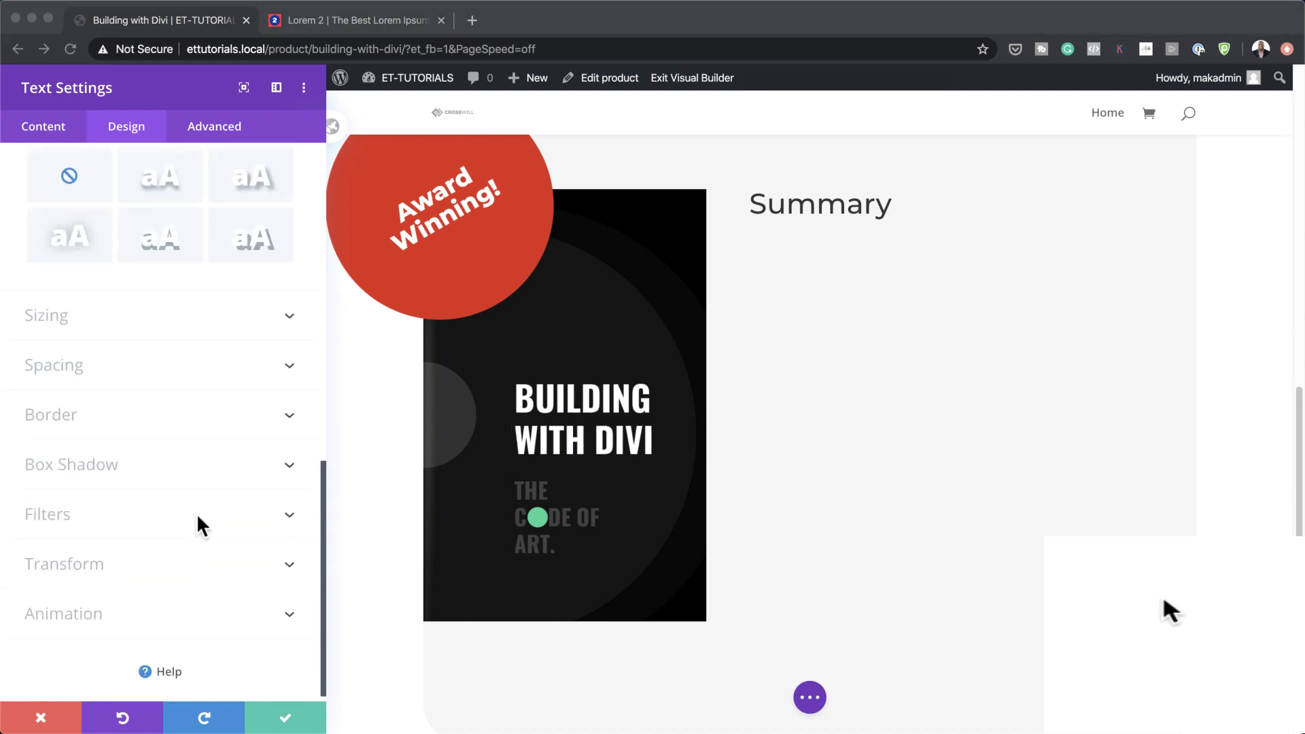
click(58, 373)
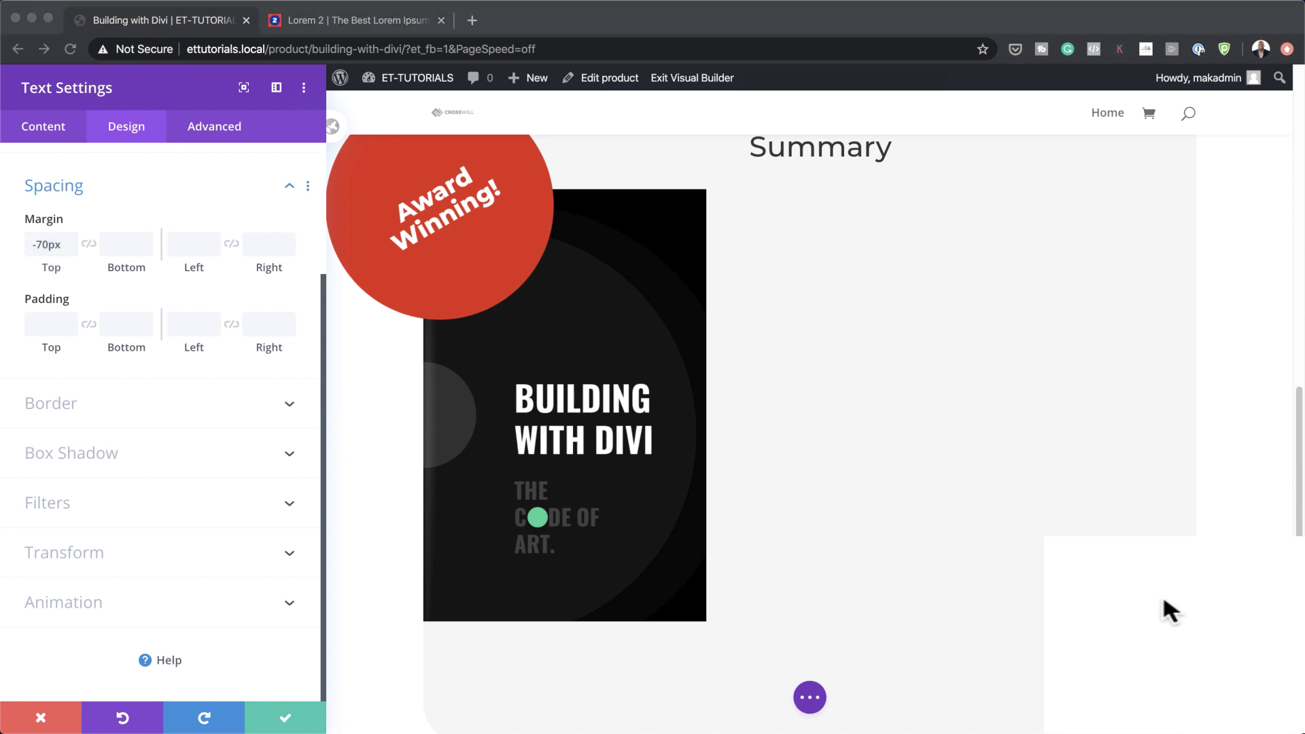
click(180, 246)
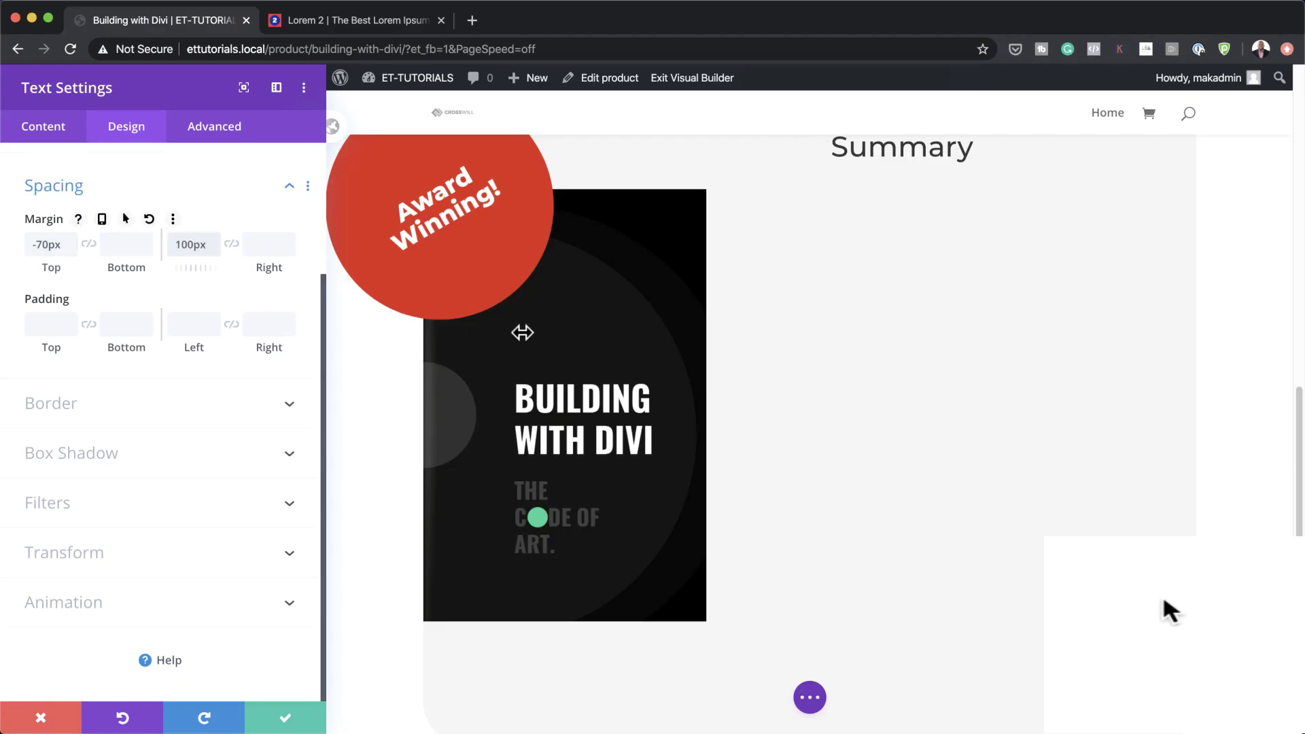
click(262, 243)
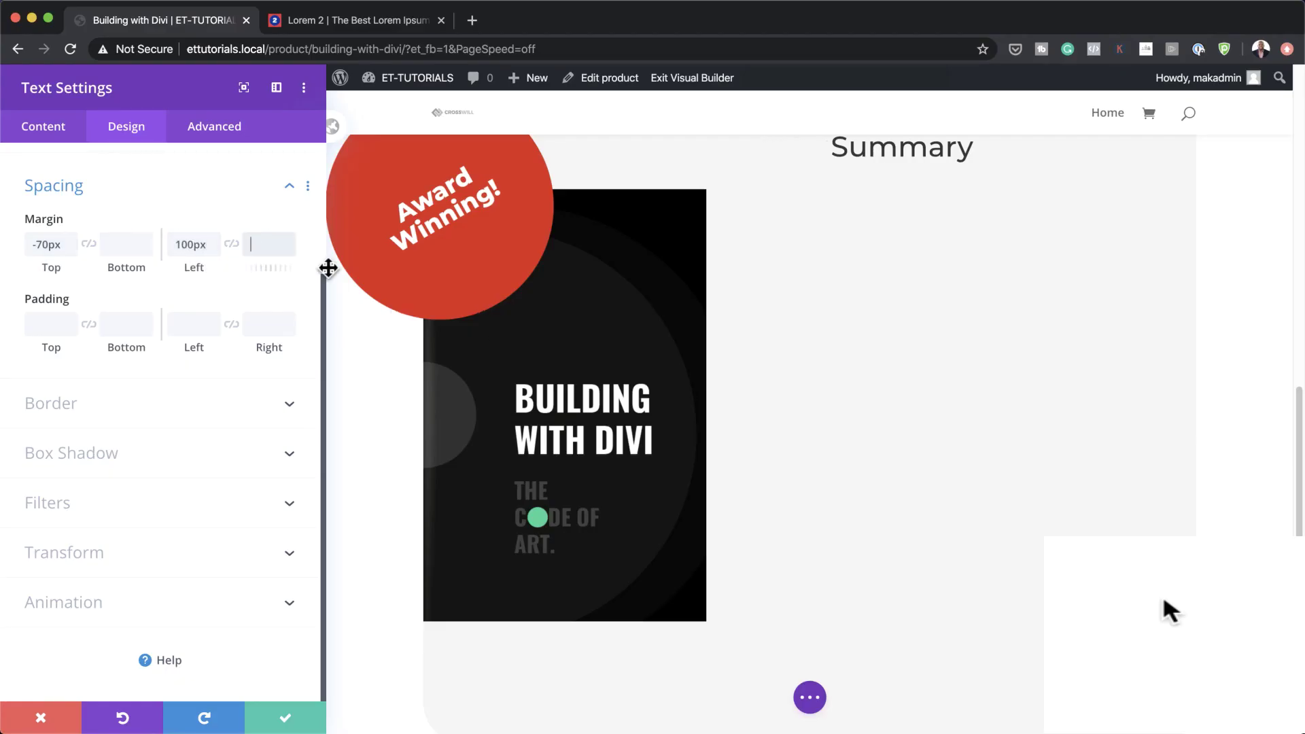
text(20px)
click(291, 724)
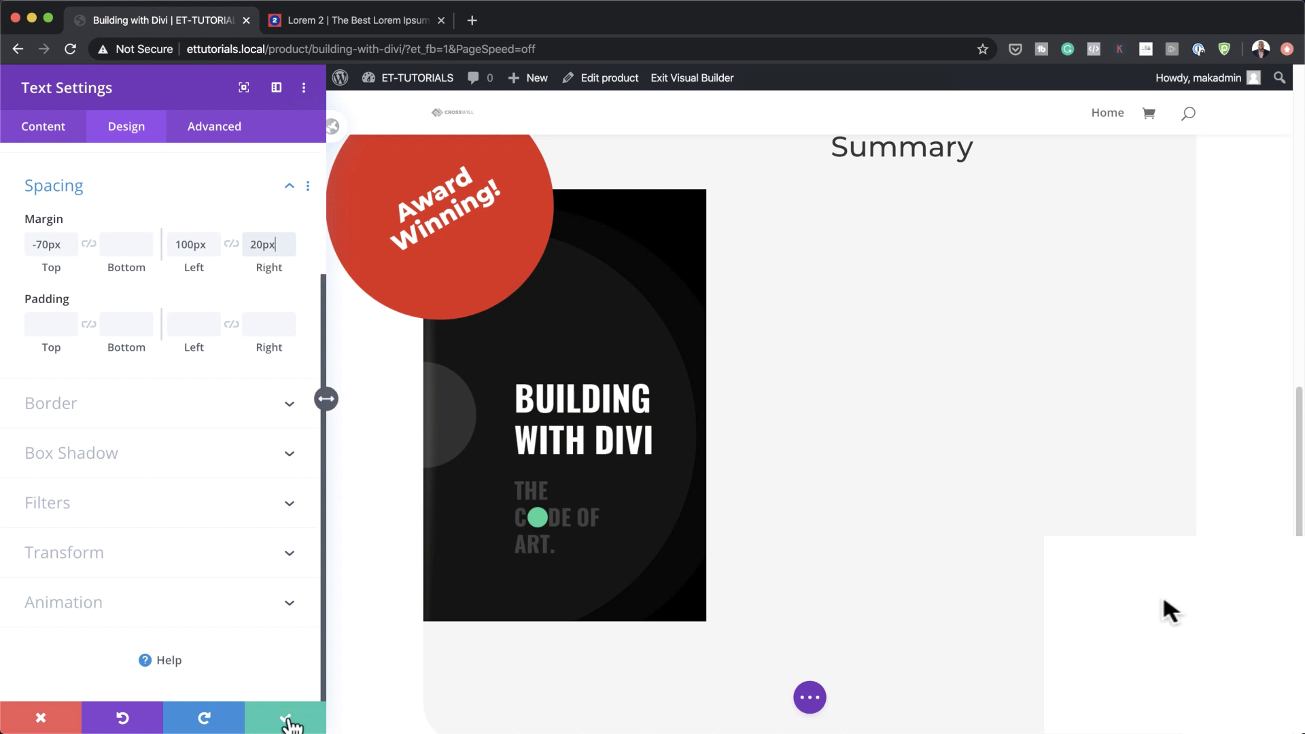
click(291, 724)
Insert a Woo Description module directly below the "Summary" heading.
scroll(785, 461, up, 5)
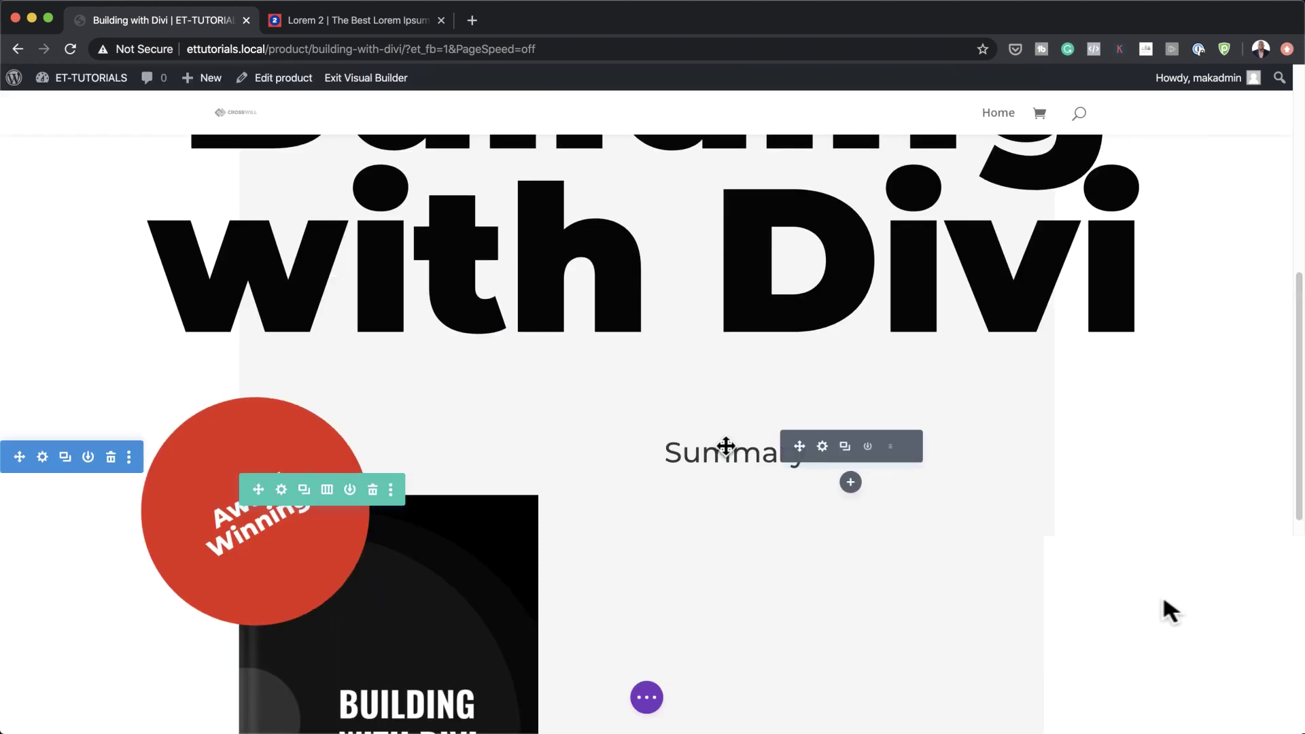
click(850, 482)
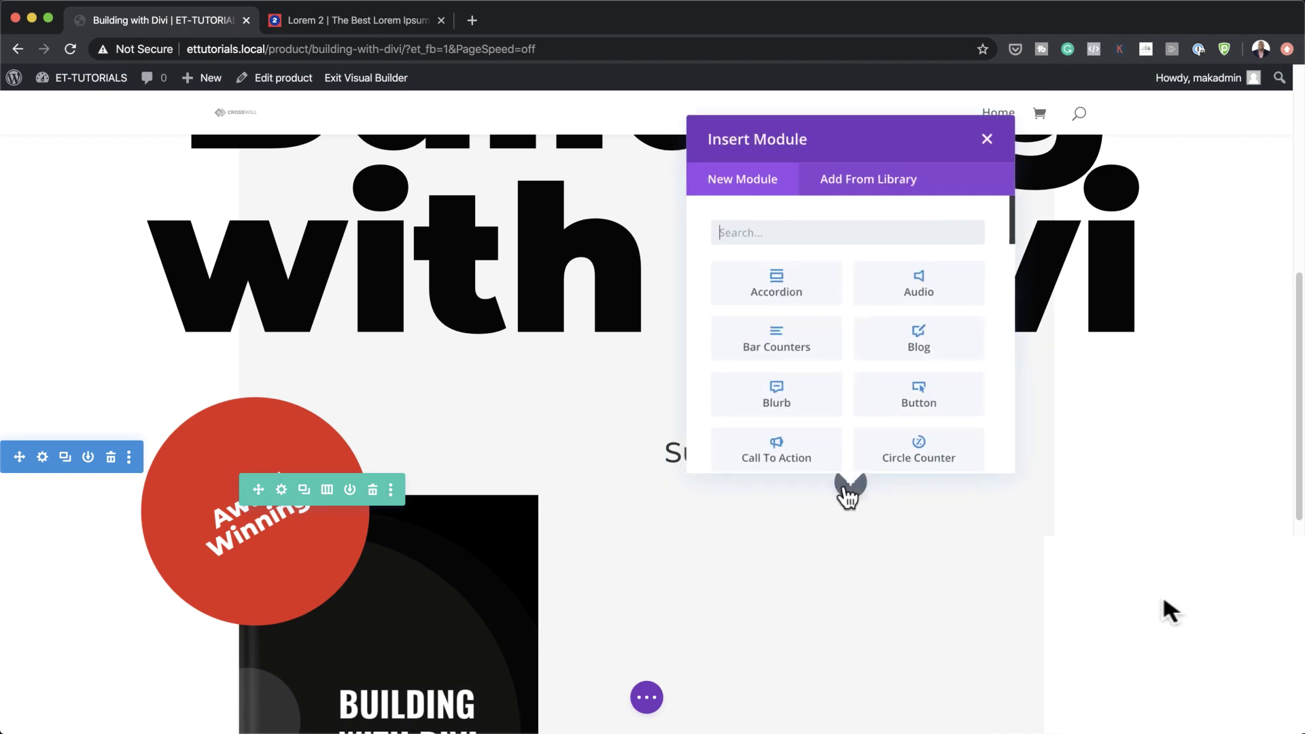
text(wo)
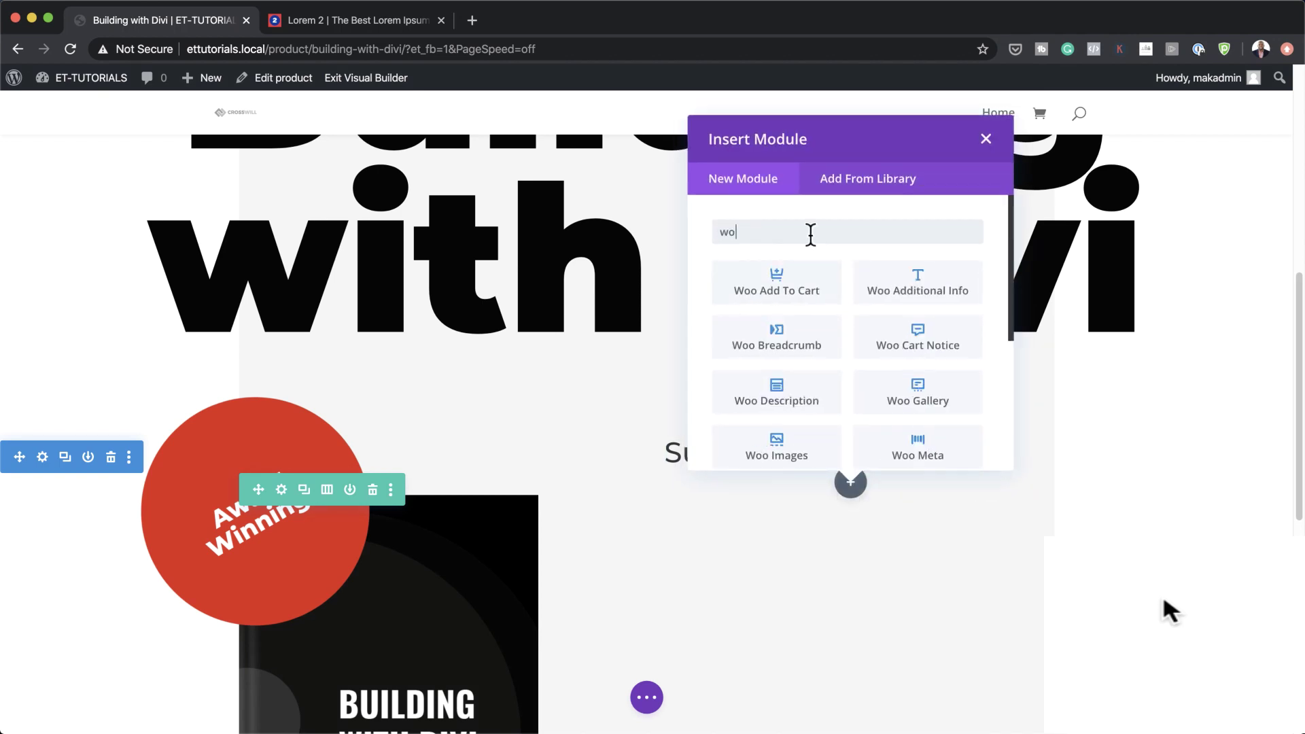
text(o de)
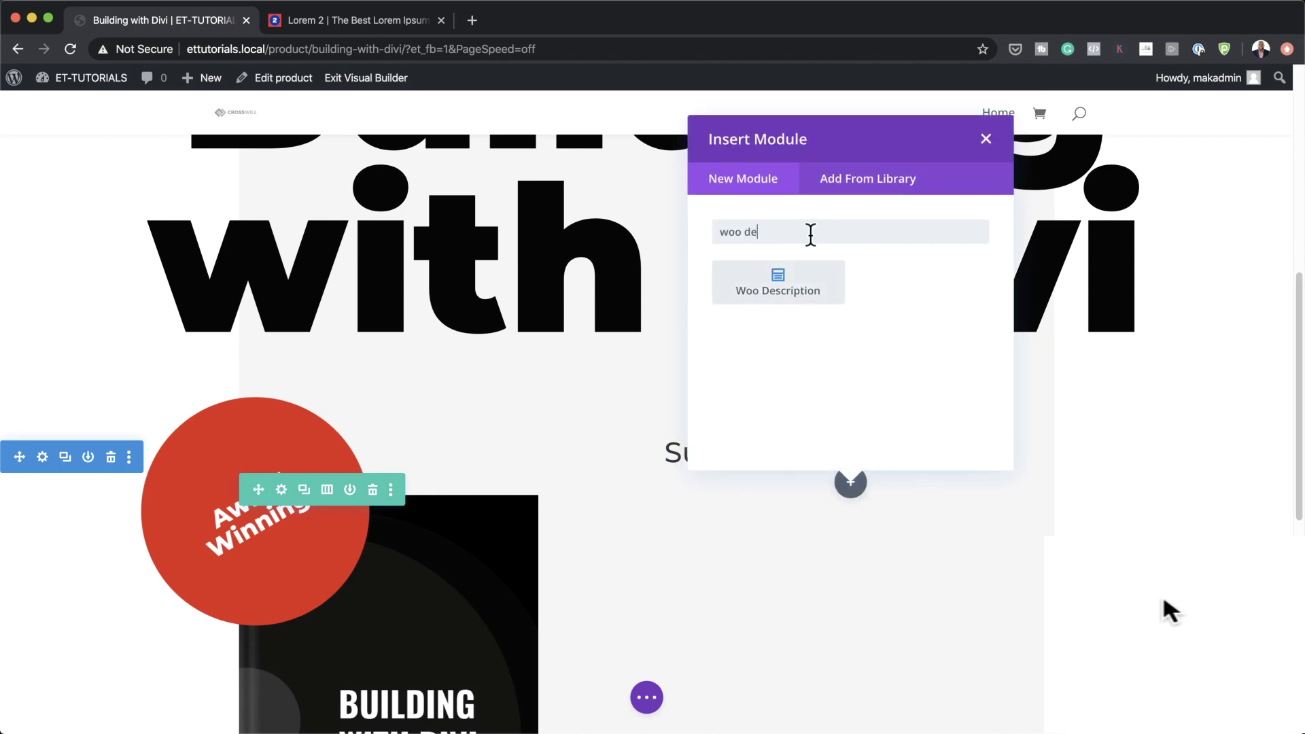
click(782, 285)
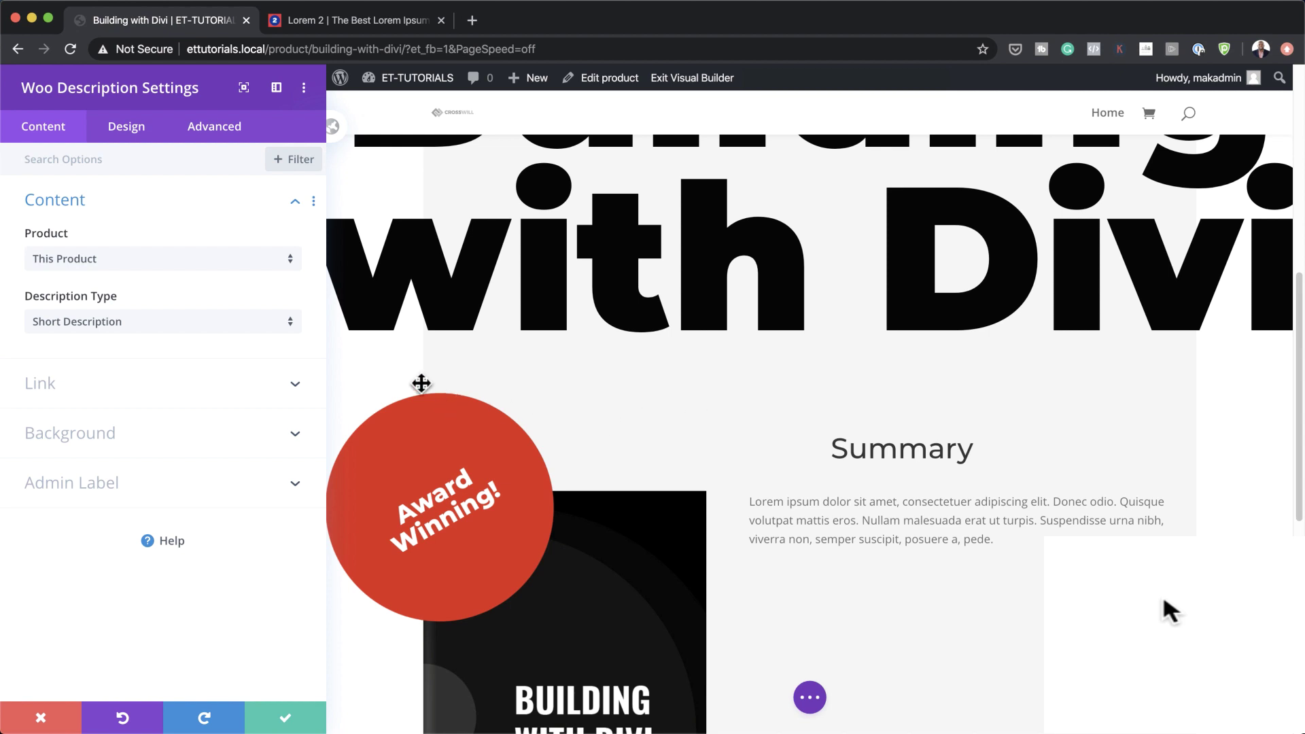
Set the Woo Description text to the Crimson Text font at a size of 19px.
click(130, 129)
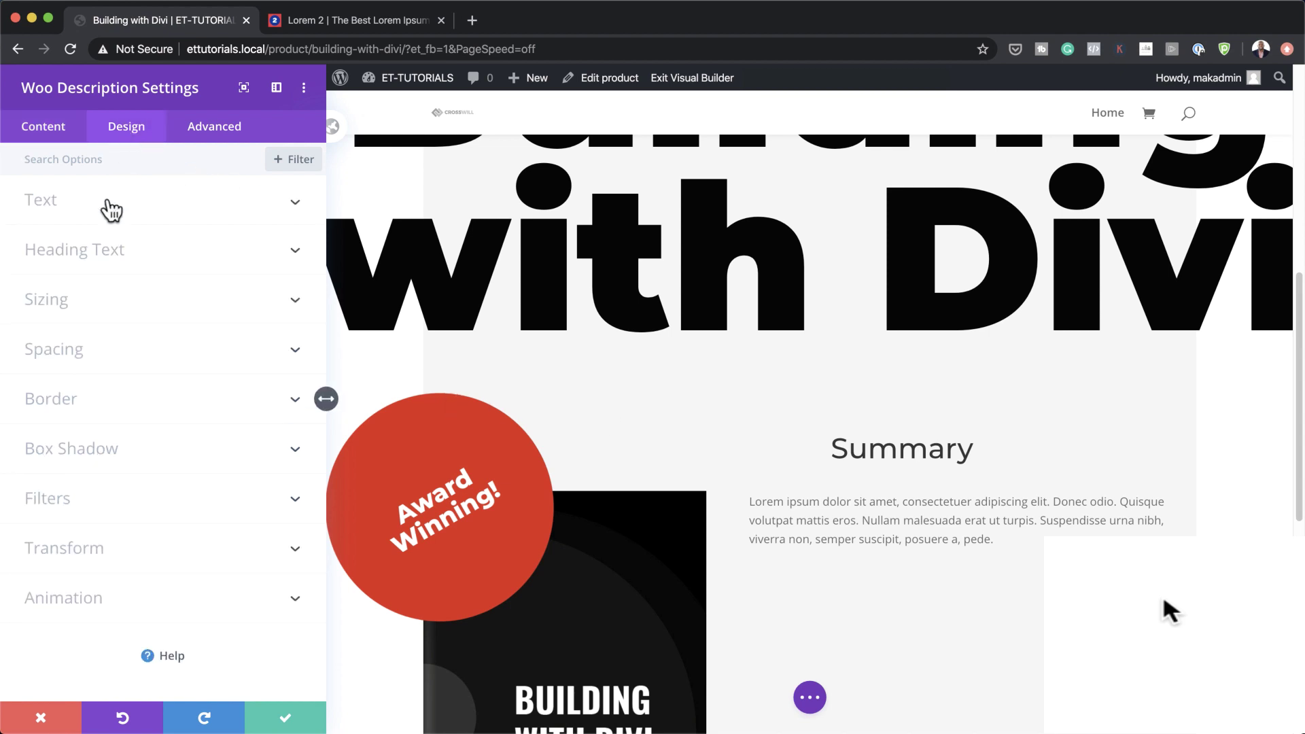
click(107, 203)
click(130, 312)
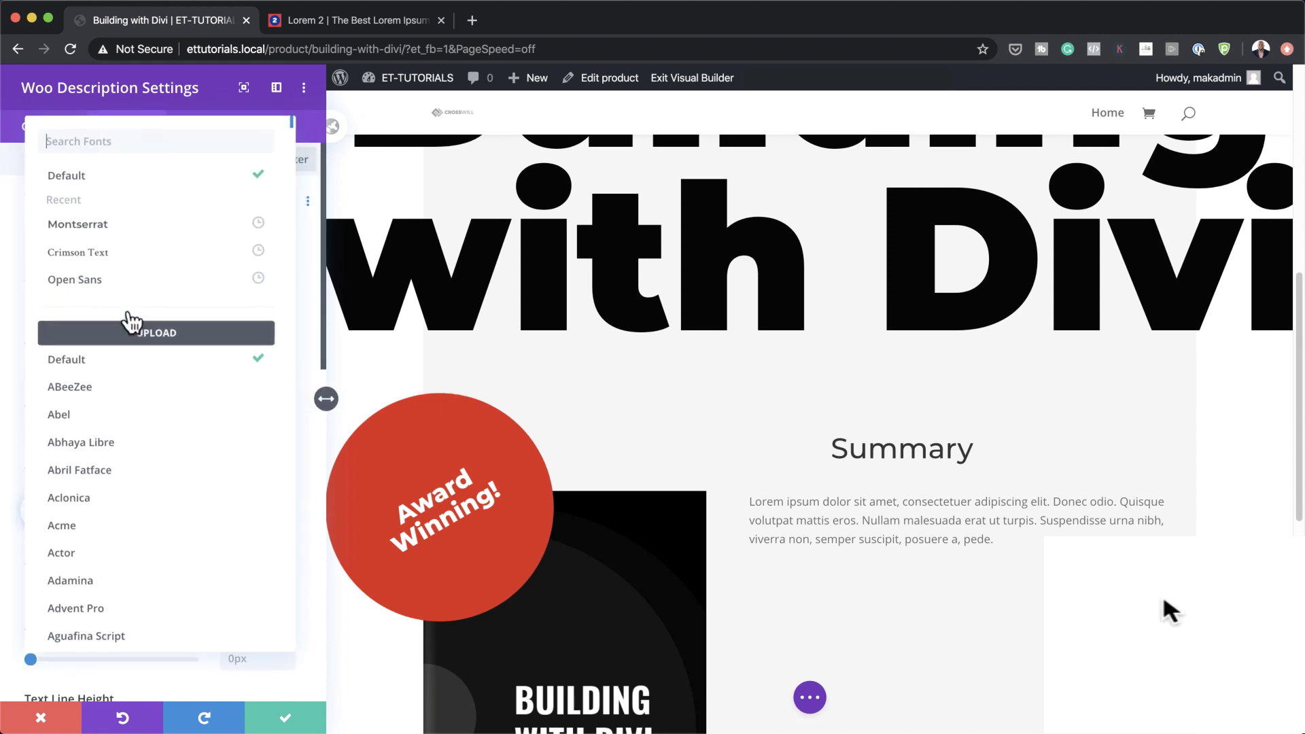
click(139, 262)
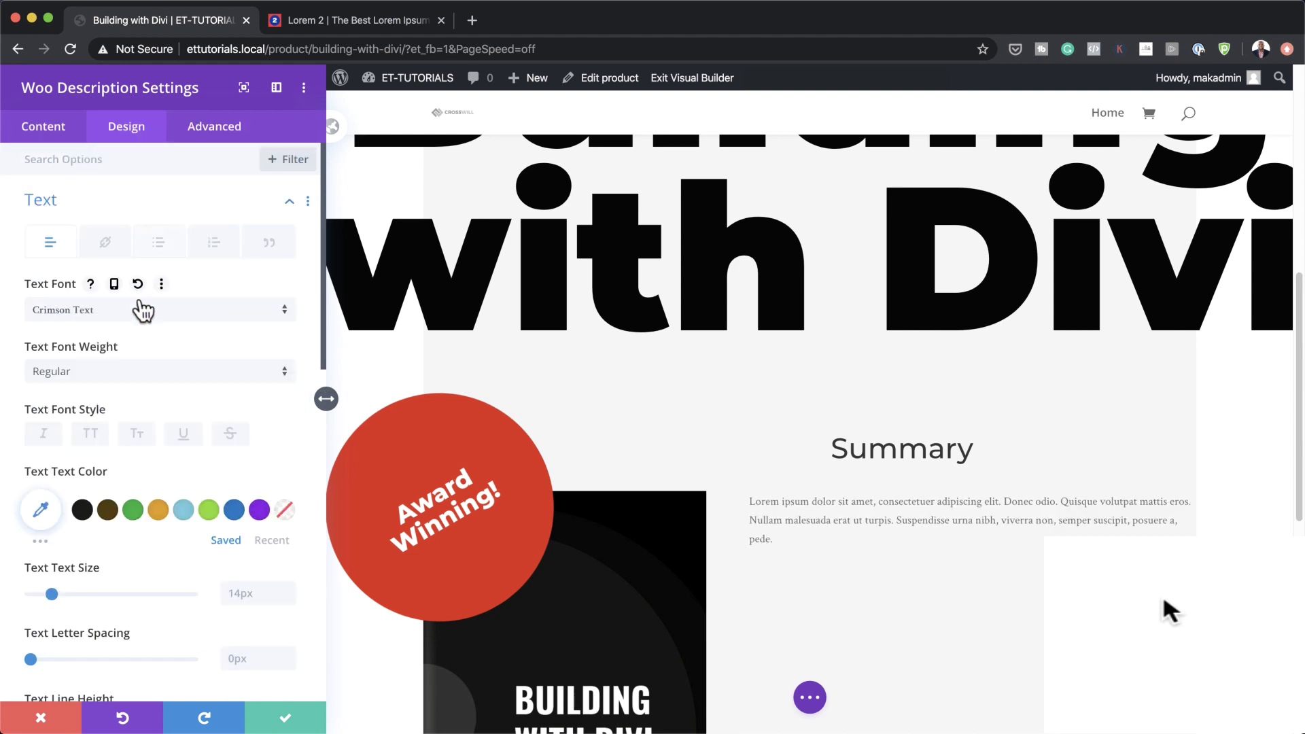
click(246, 601)
text(19)
key(Return)
Set the Woo Description text's line height to 1.8em and justify its alignment.
scroll(187, 611, down, 3)
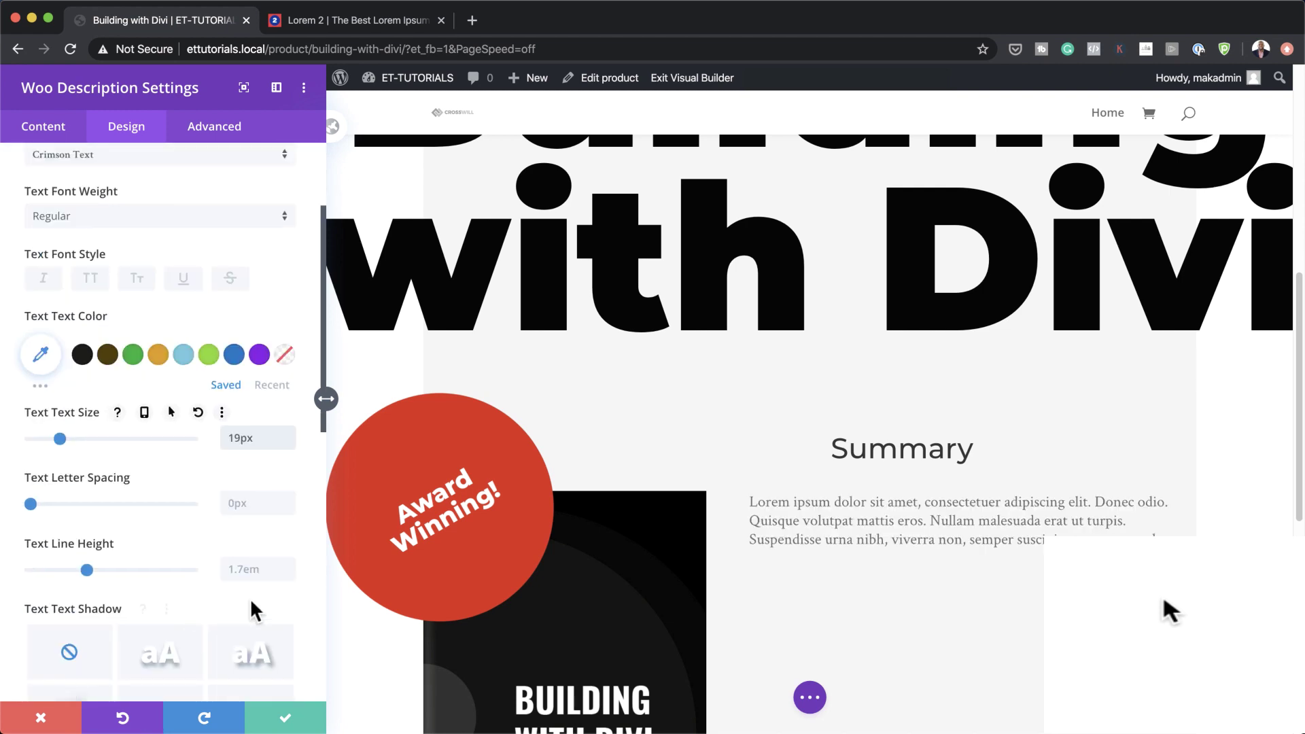
click(290, 564)
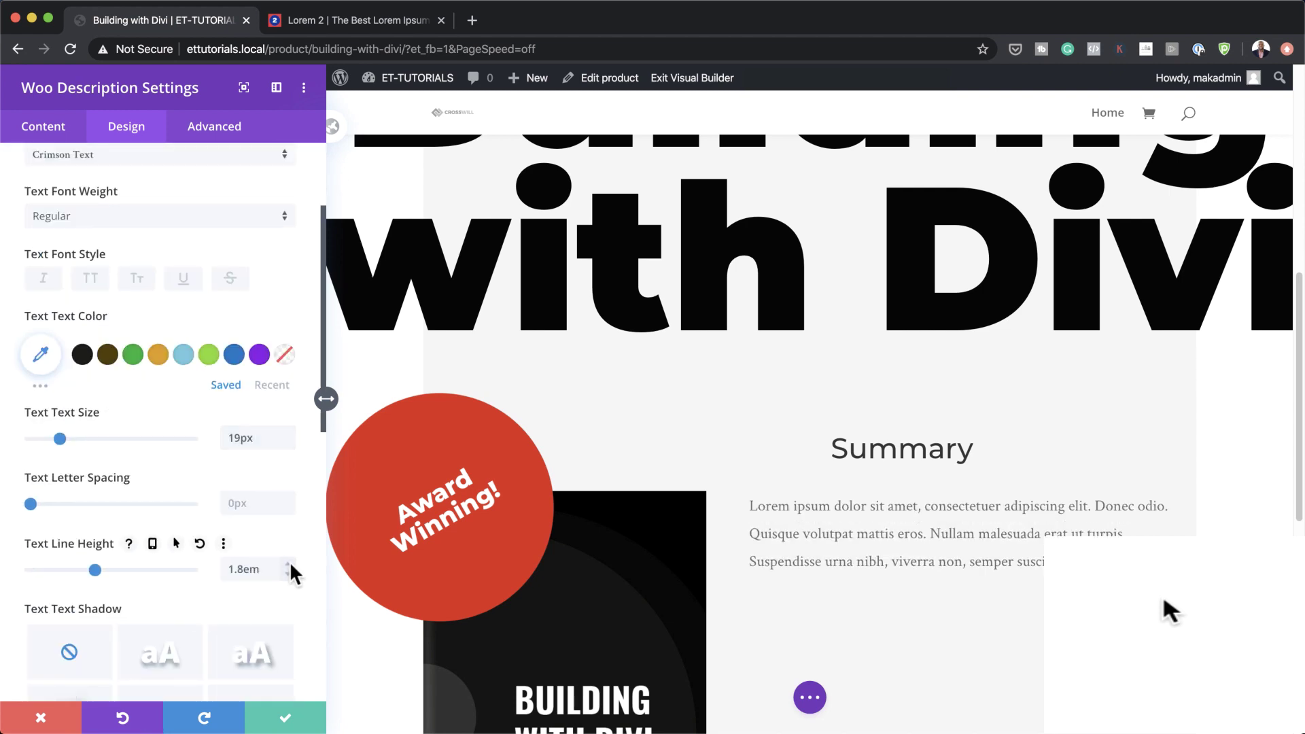
scroll(258, 568, down, 5)
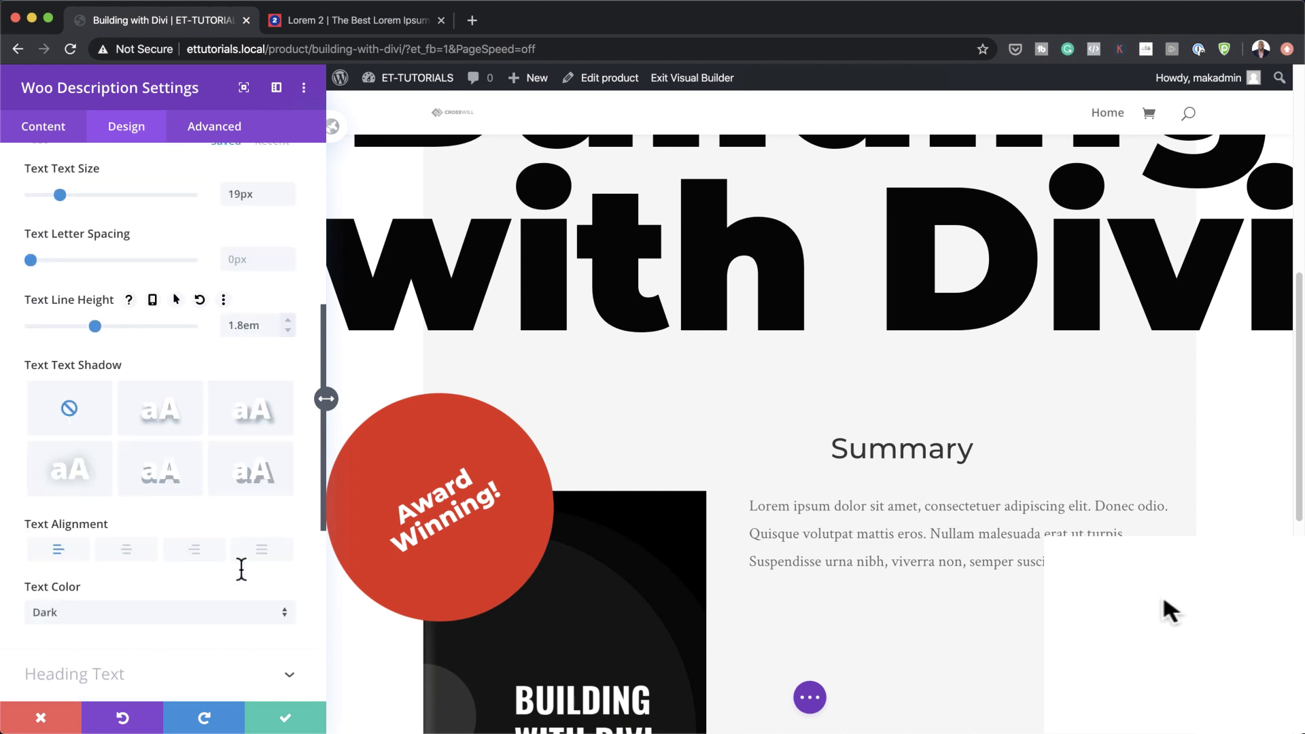
click(261, 550)
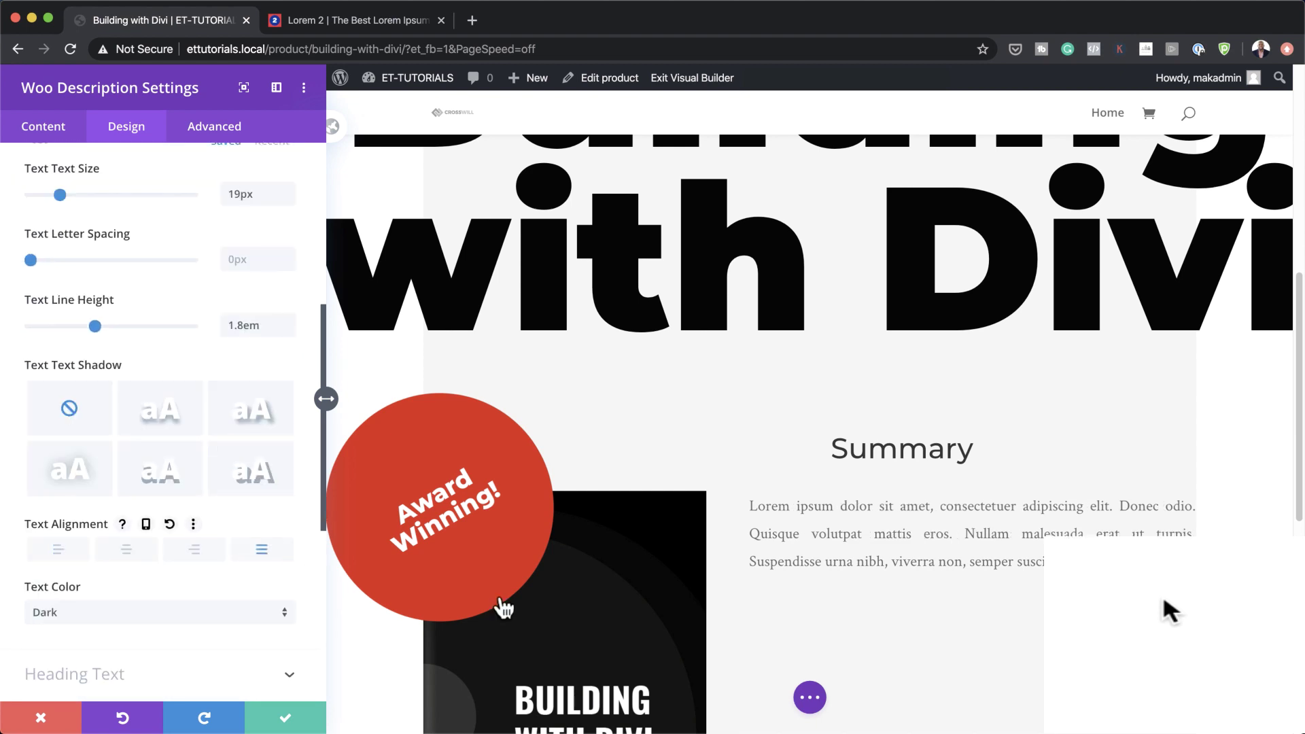
Set the Woo Description padding to 100px left, 0px right and 50px bottom, and save the module settings.
scroll(218, 629, down, 3)
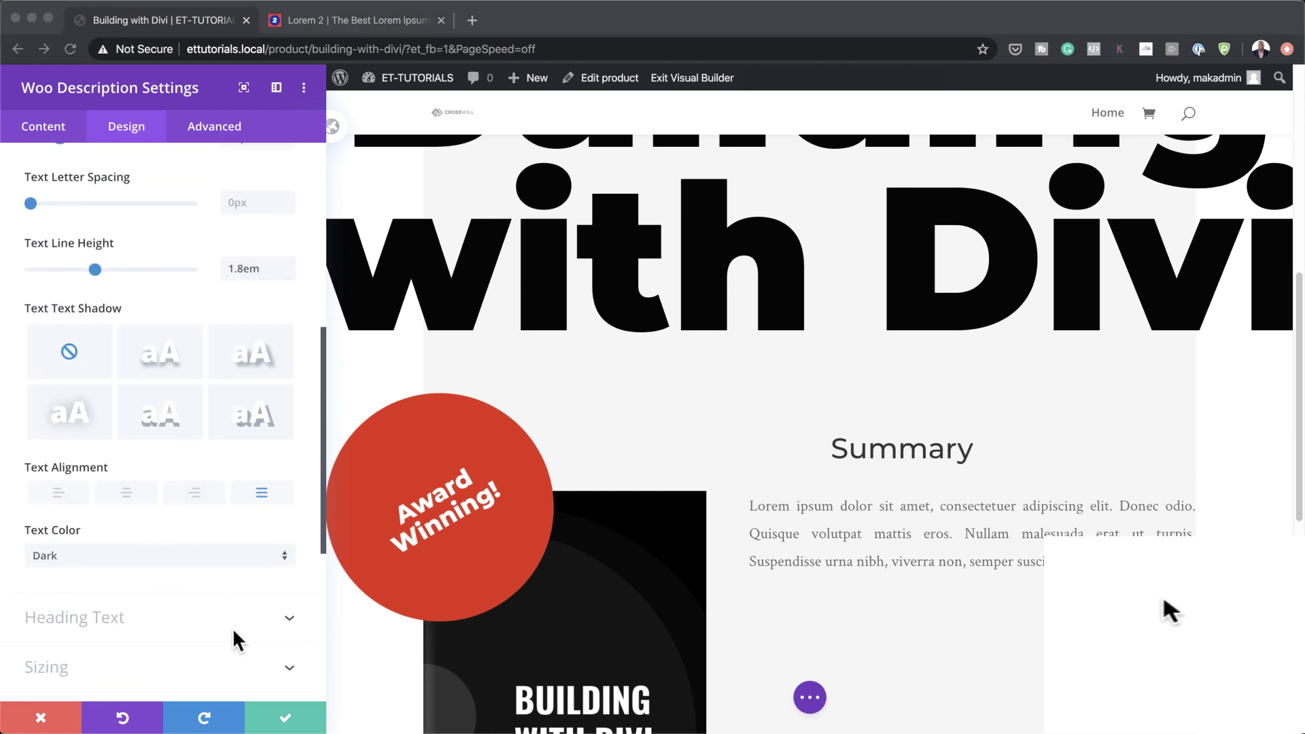
click(57, 619)
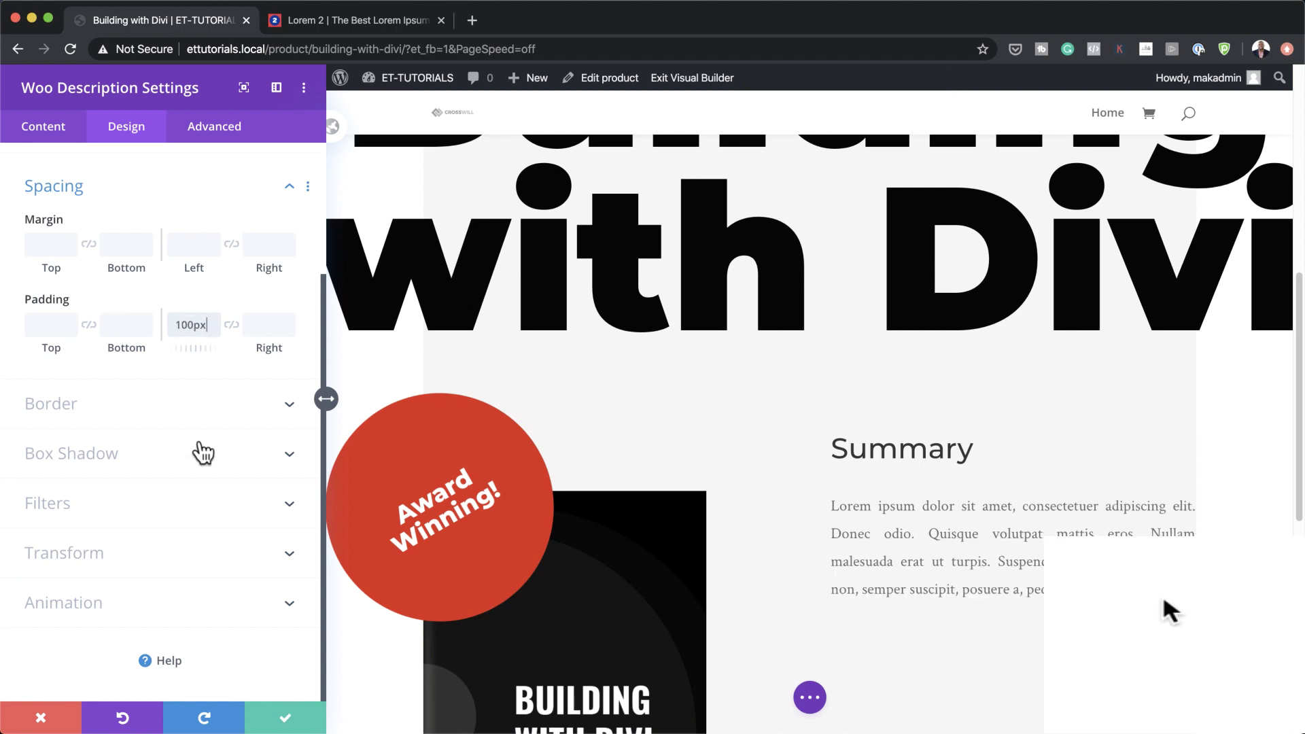
click(266, 324)
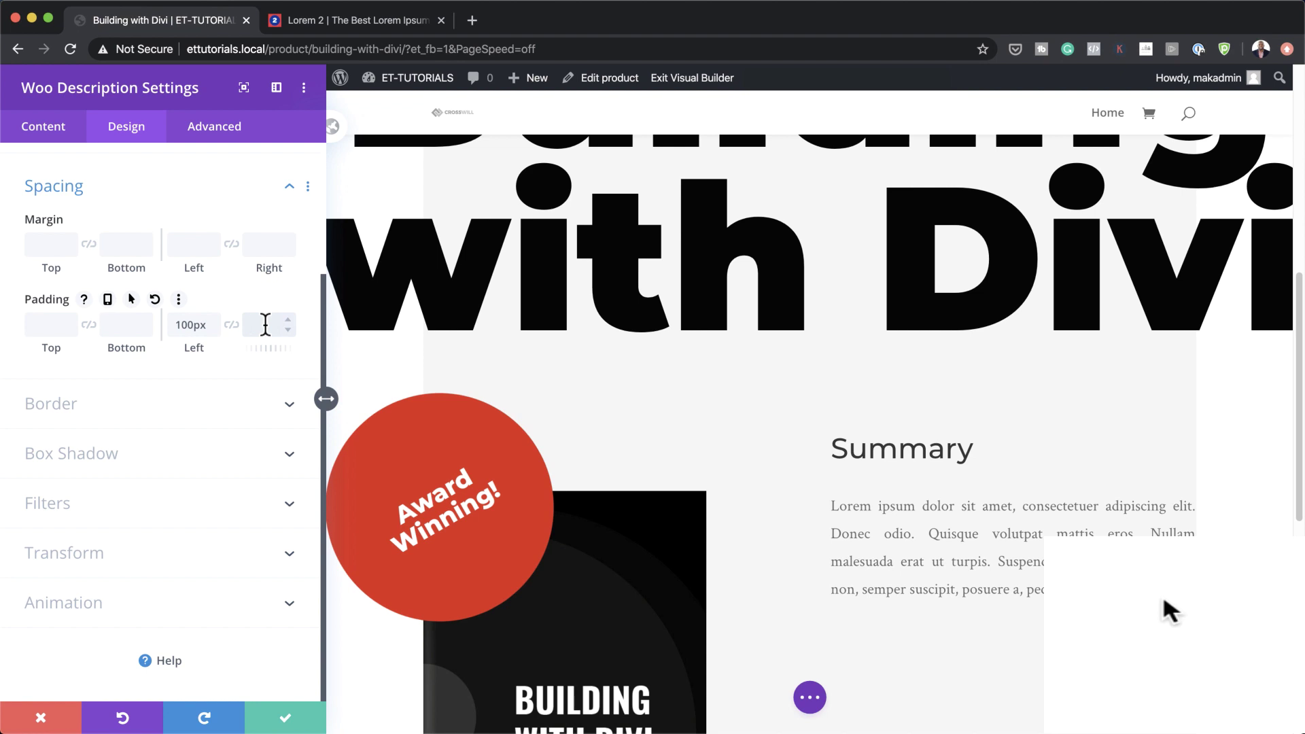
text(00)
click(136, 243)
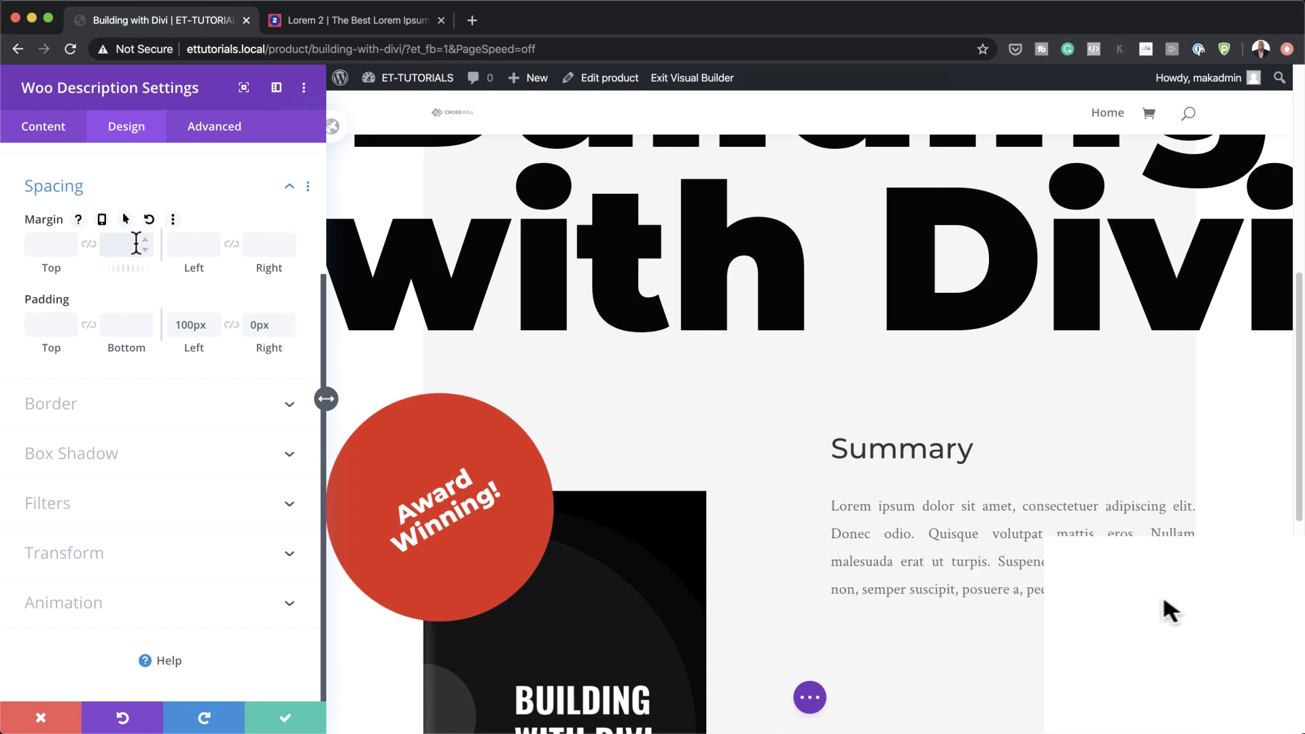
click(115, 325)
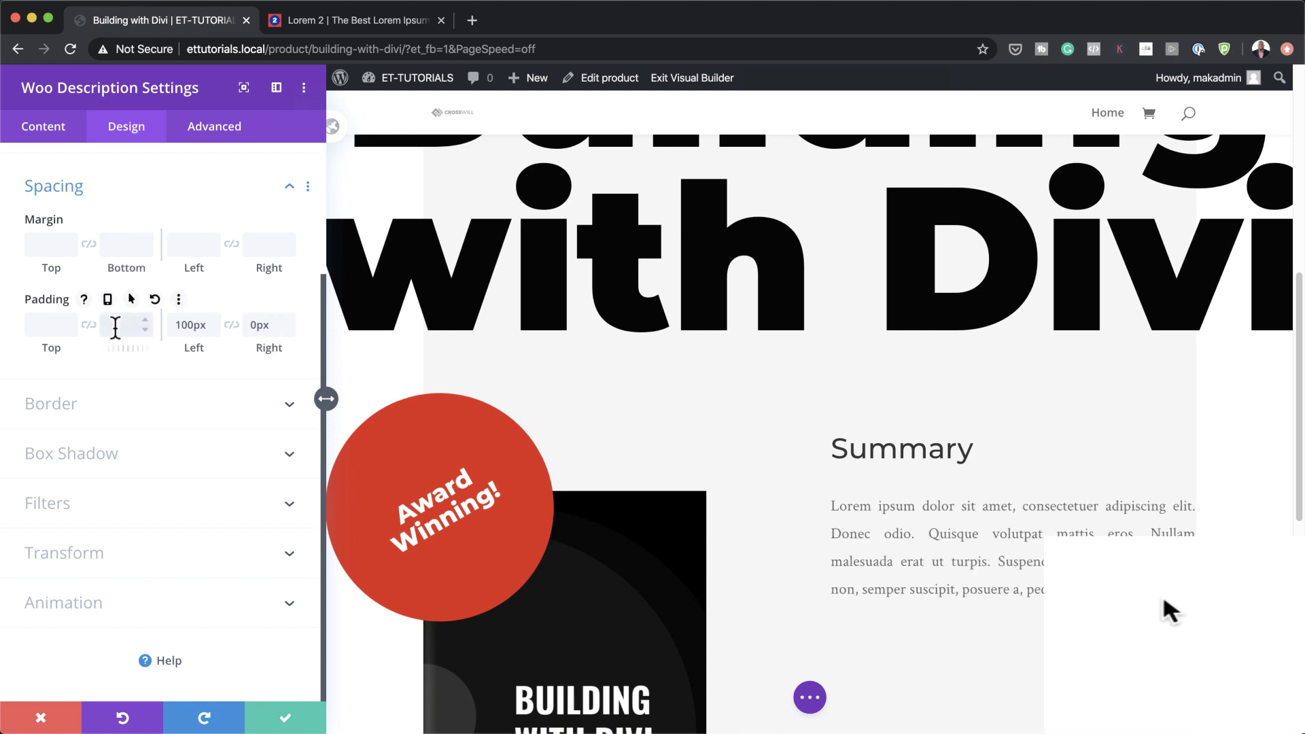
text(50)
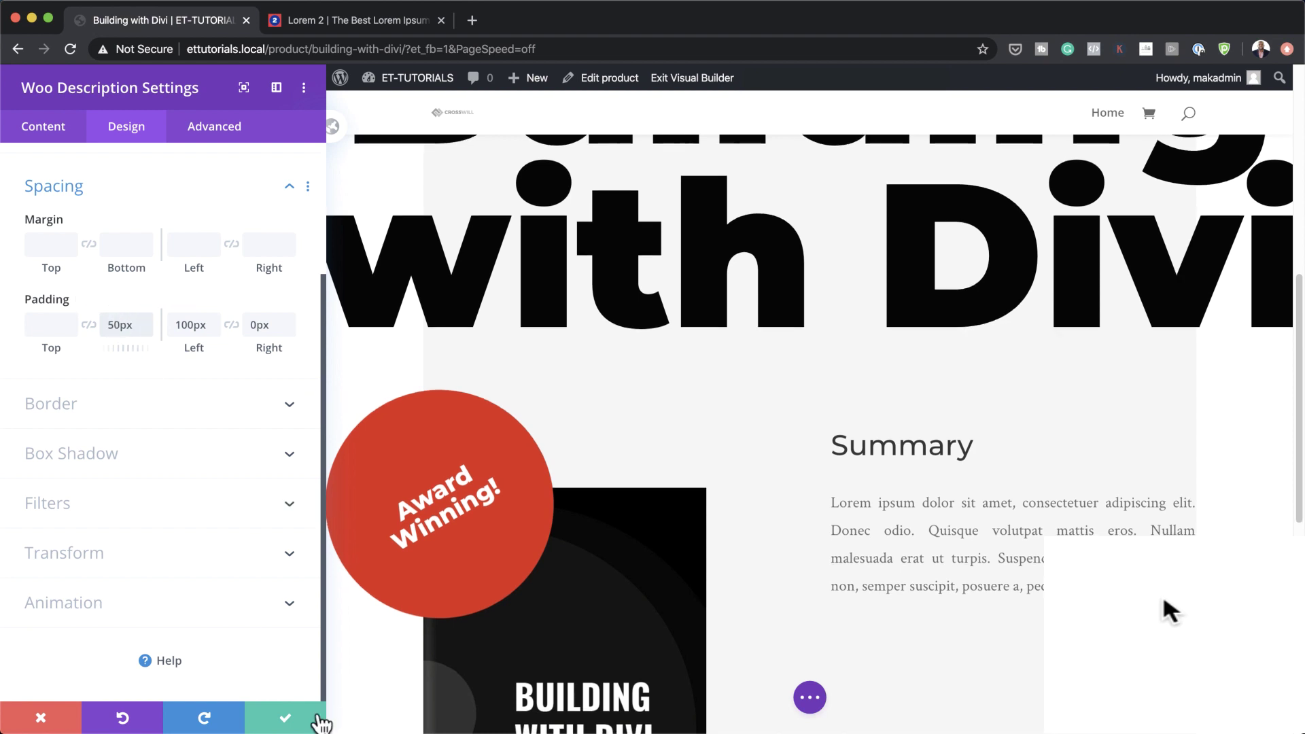
click(285, 715)
Insert a Woo Price module below the product description.
scroll(883, 588, down, 1)
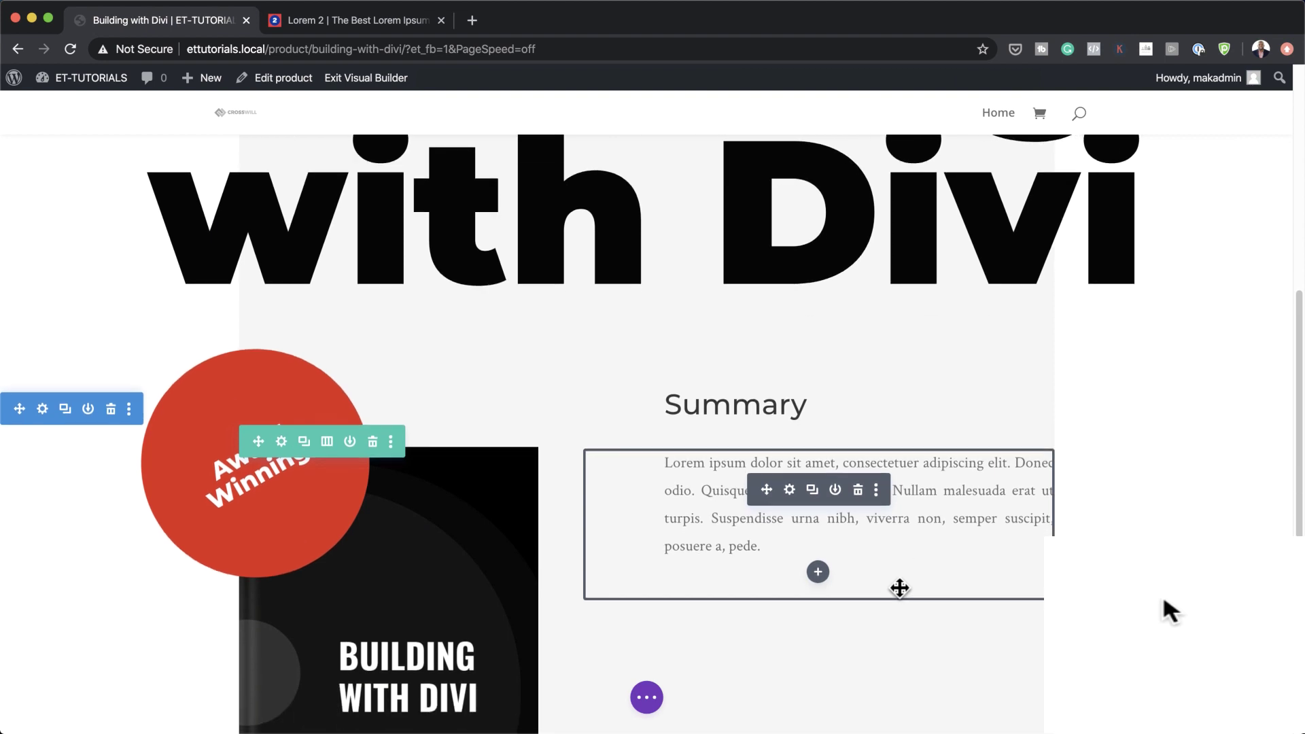
mouse_move(899, 588)
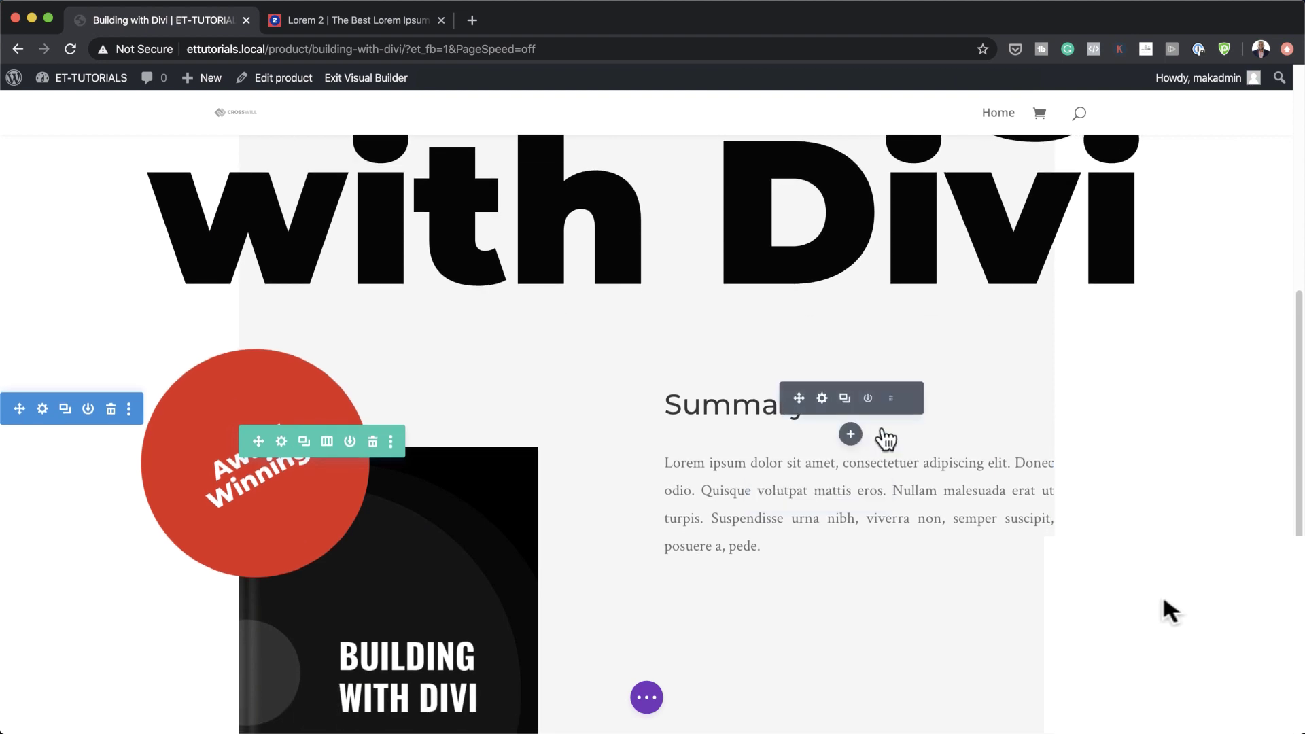
click(820, 576)
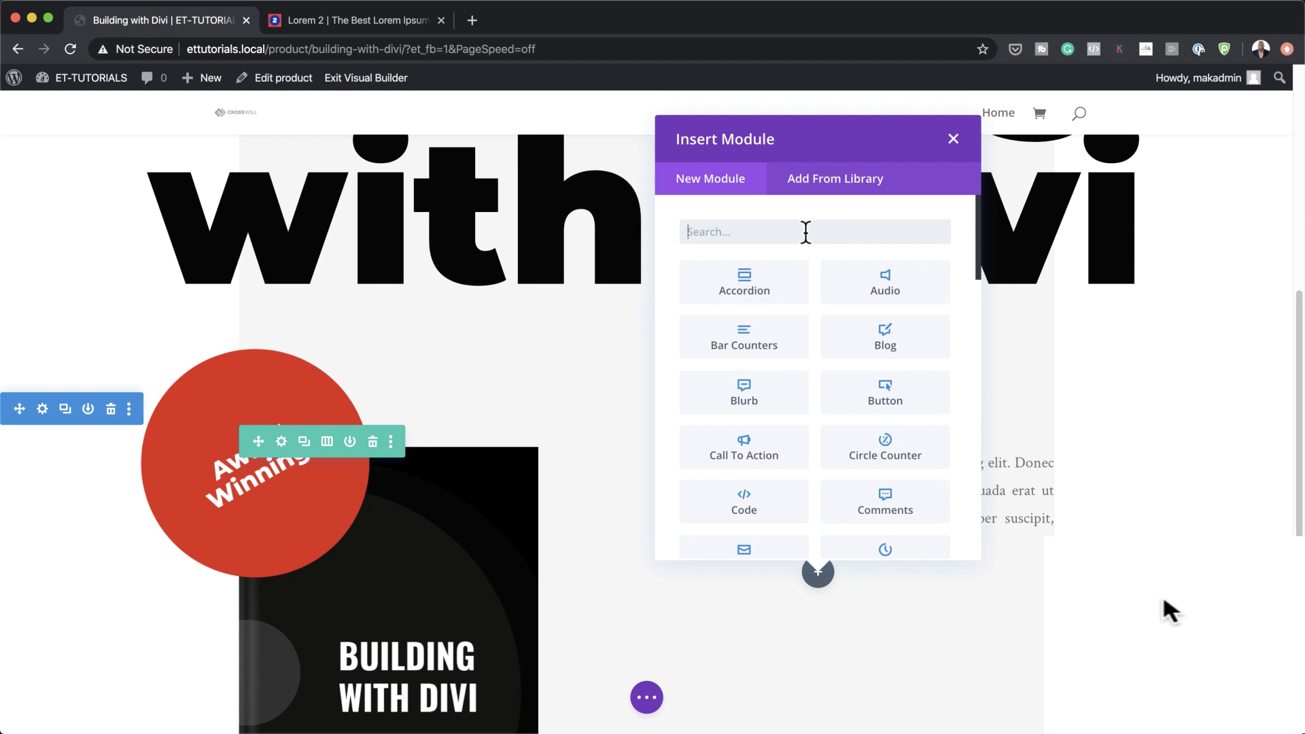
text(woo price)
key(Return)
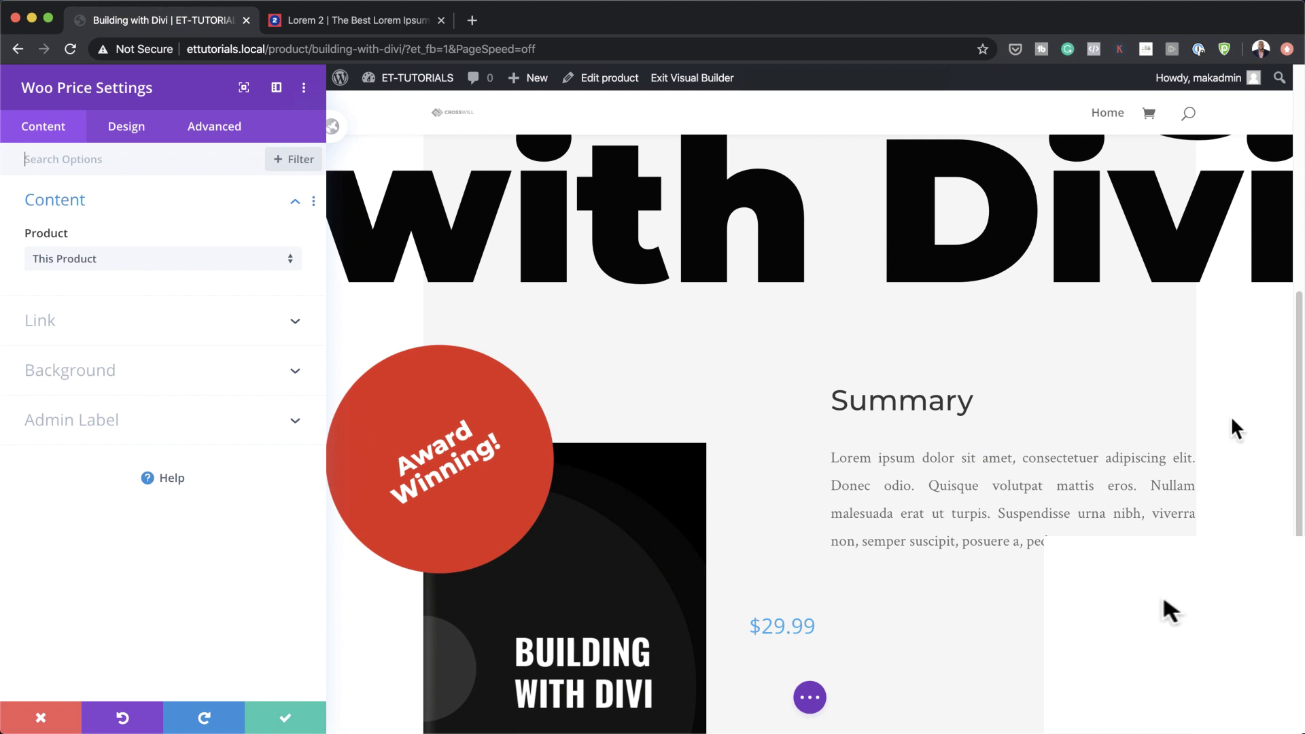
Set the Woo Price text font to Montserrat with the Heavy weight.
click(133, 135)
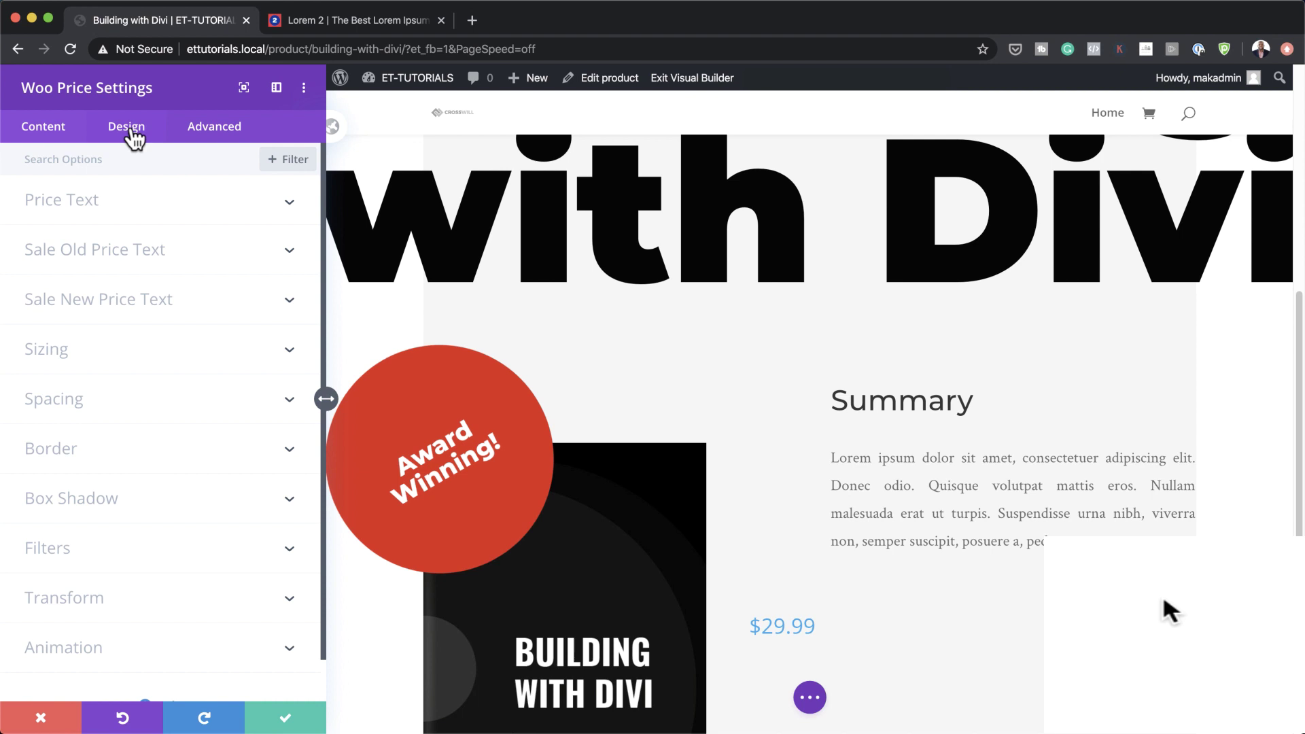
click(92, 215)
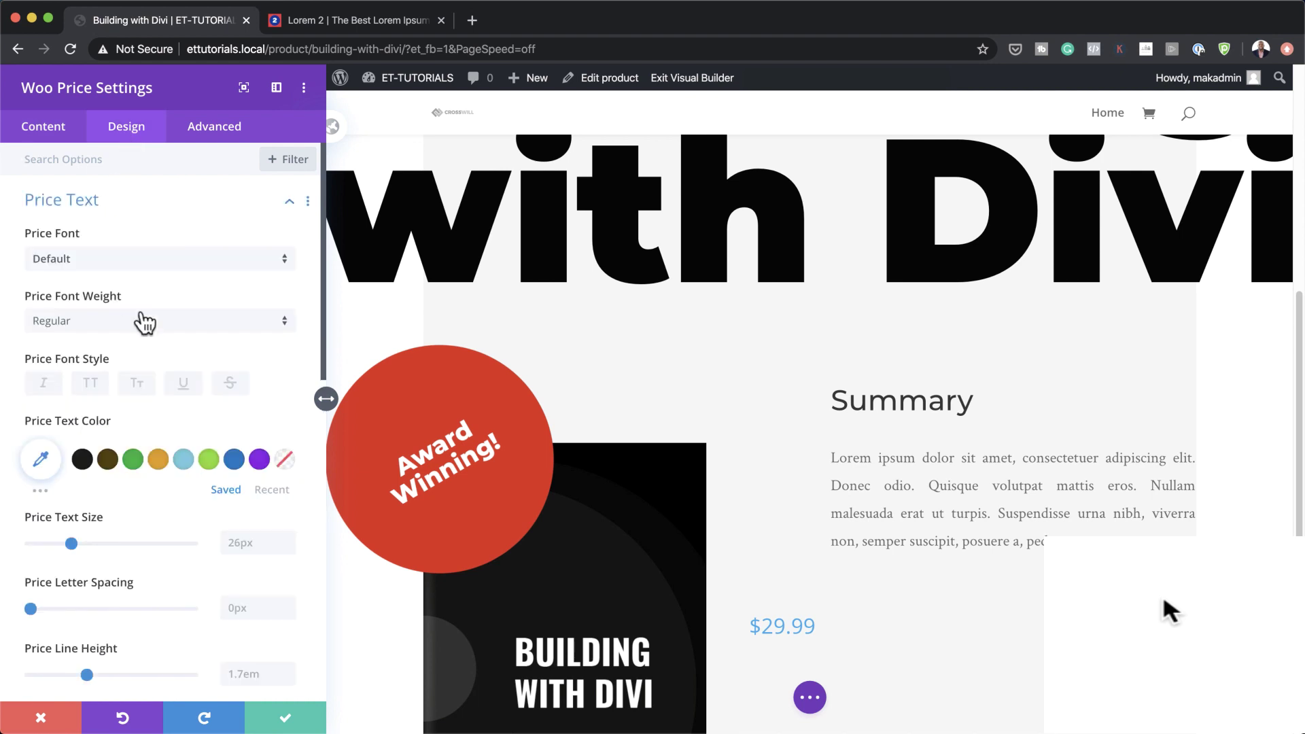
click(132, 261)
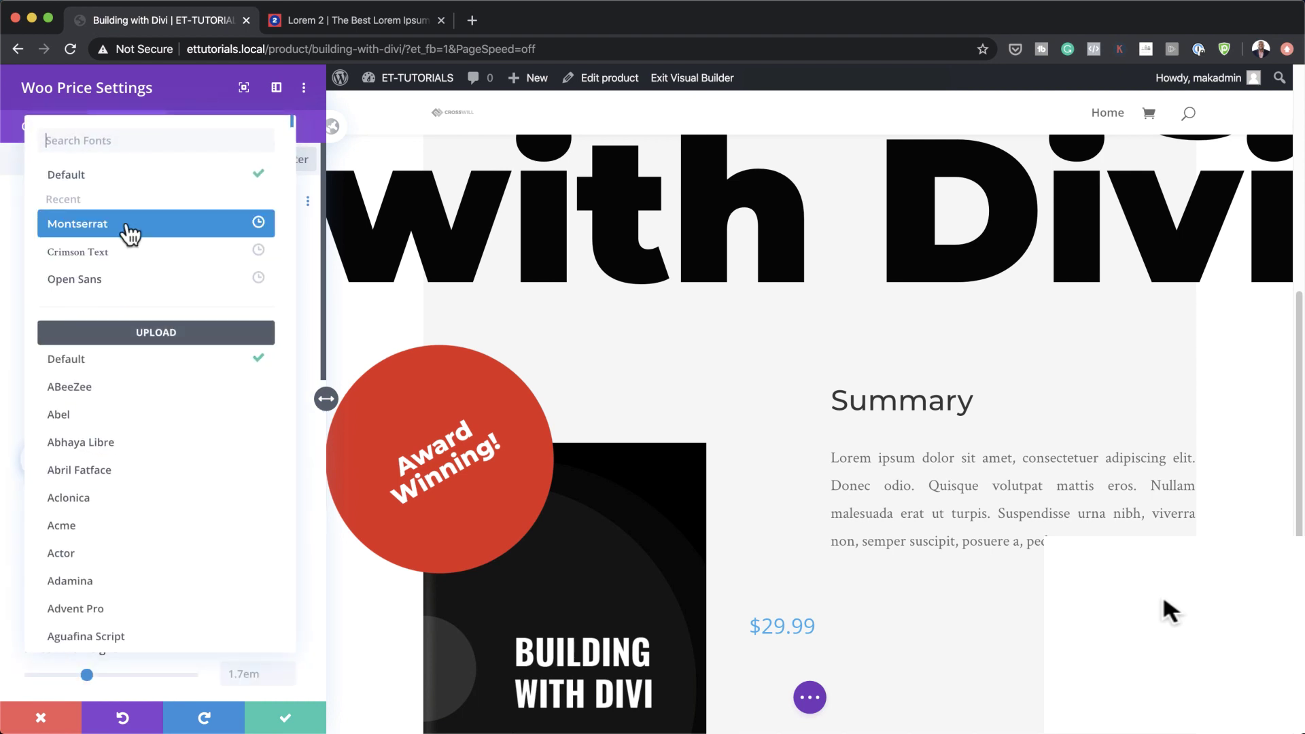
click(135, 232)
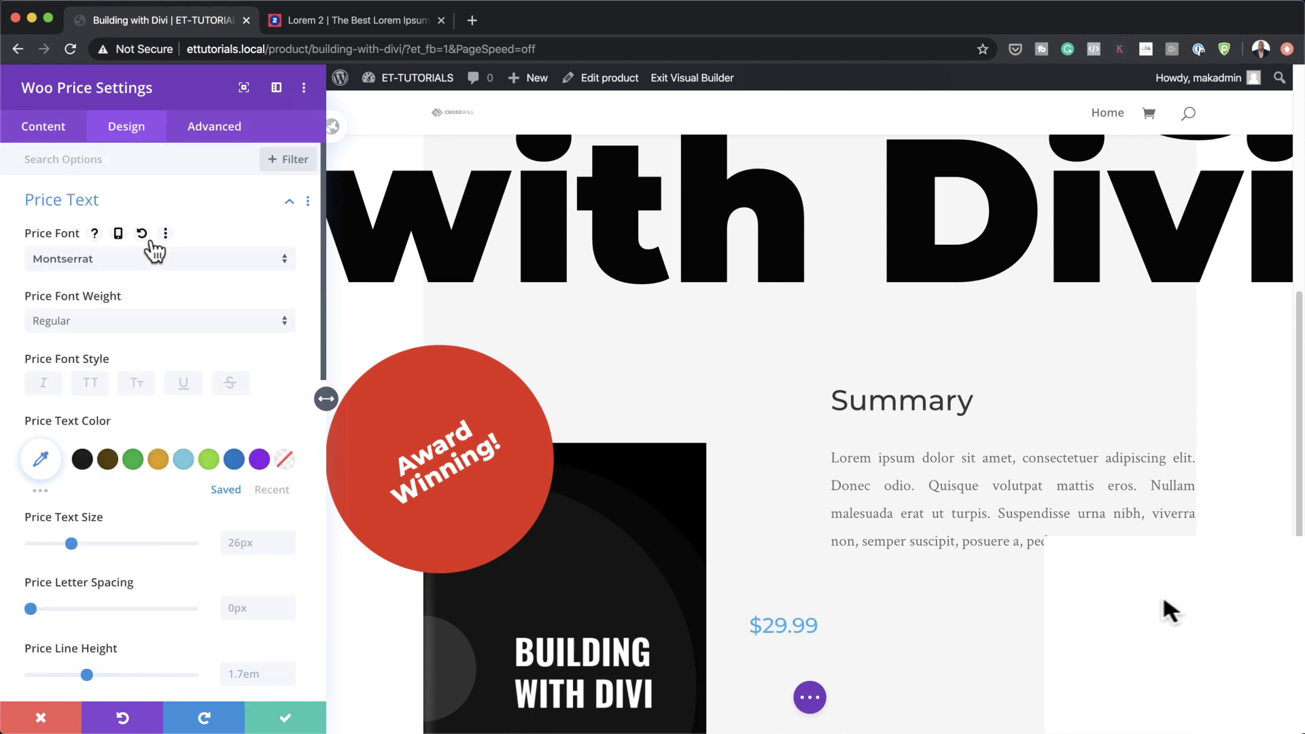
click(119, 317)
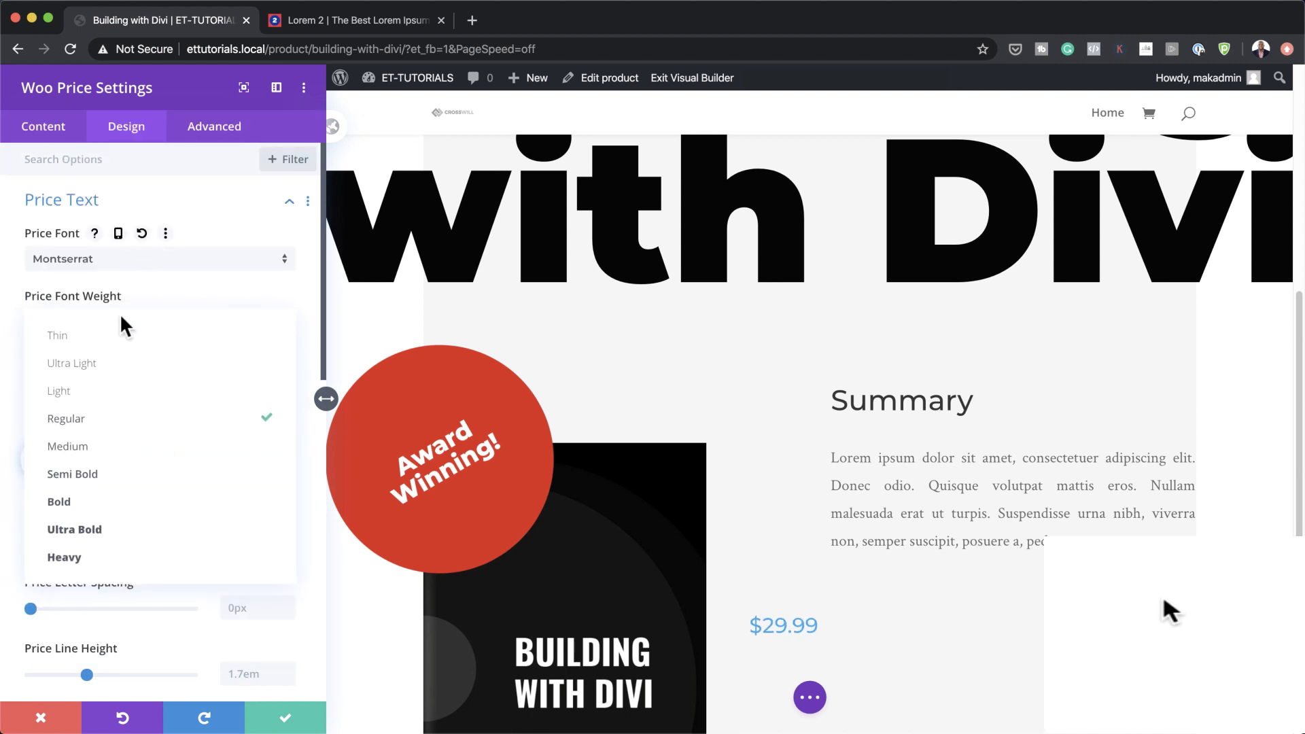
click(112, 562)
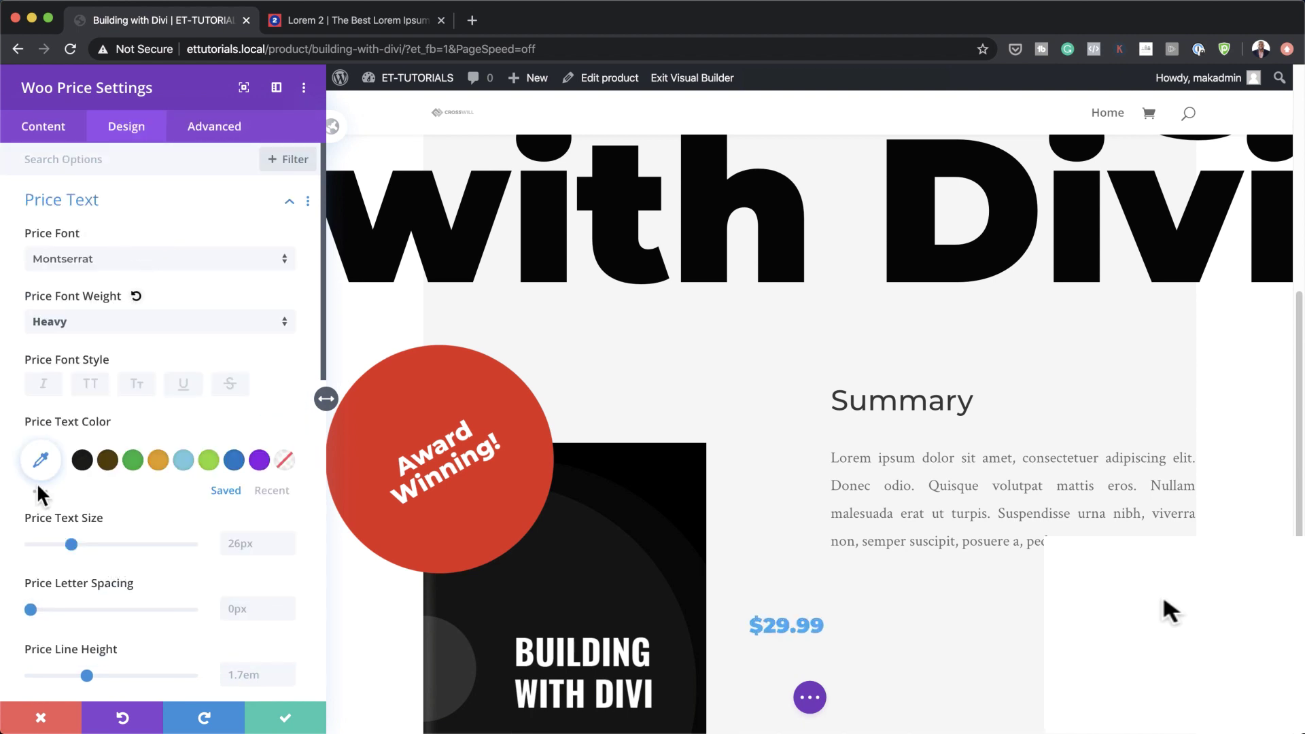
Set the Woo Price text color to black and its text size to 50px.
click(41, 460)
click(39, 544)
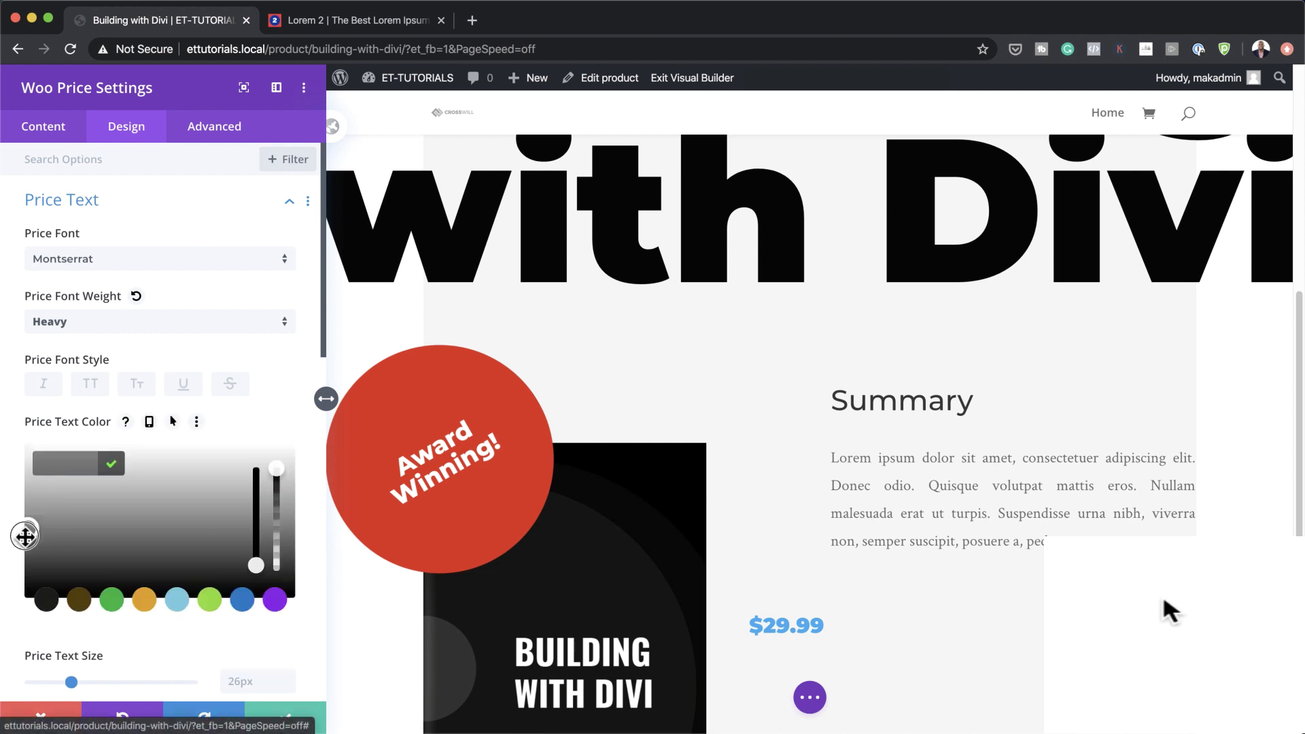
scroll(163, 612, down, 5)
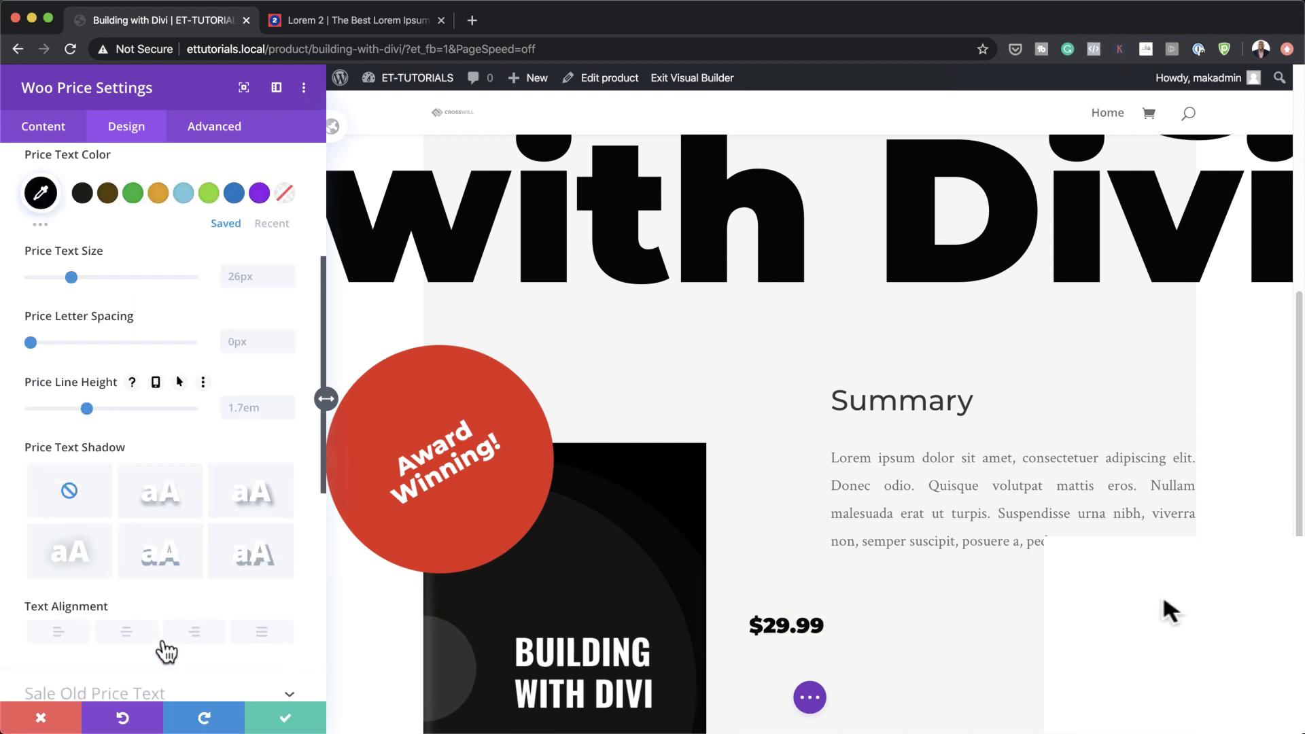
click(238, 276)
text(50)
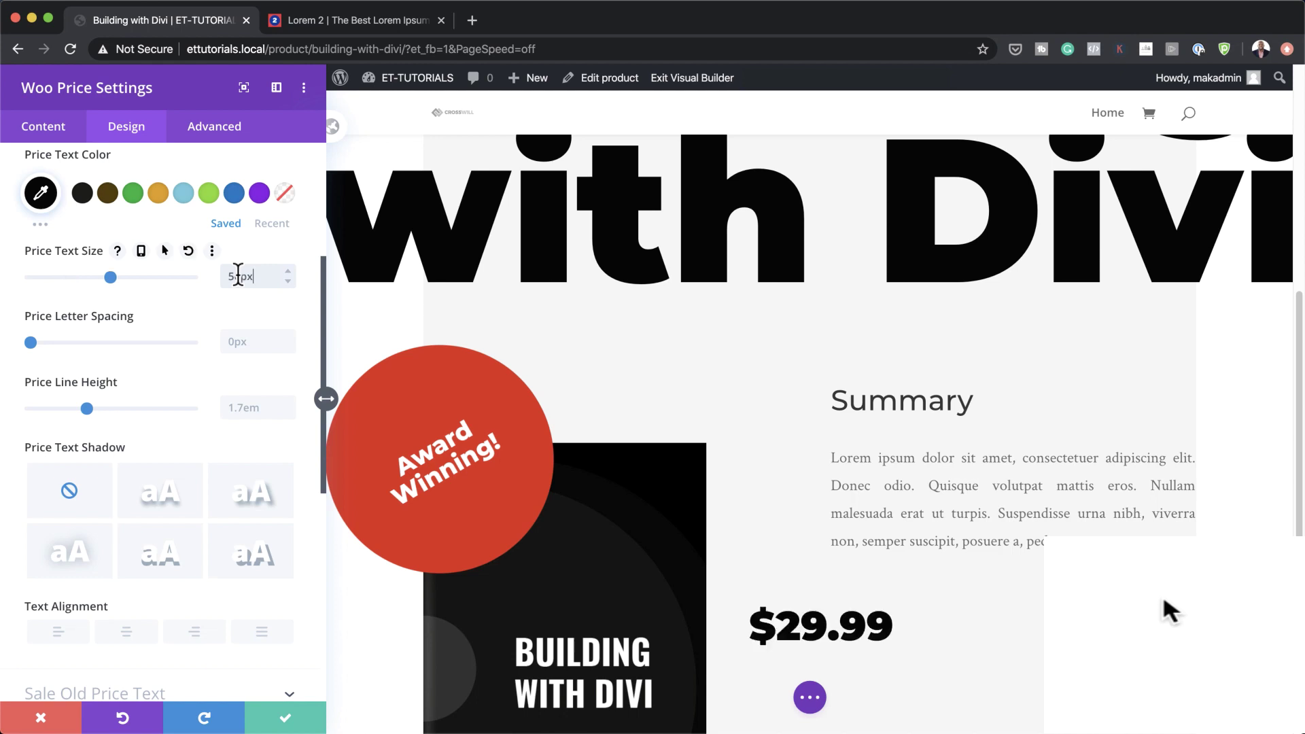
Set the Woo Price margins to 50px bottom, 100px left and 20px right, and save the module settings.
scroll(198, 519, down, 1)
scroll(198, 520, down, 8)
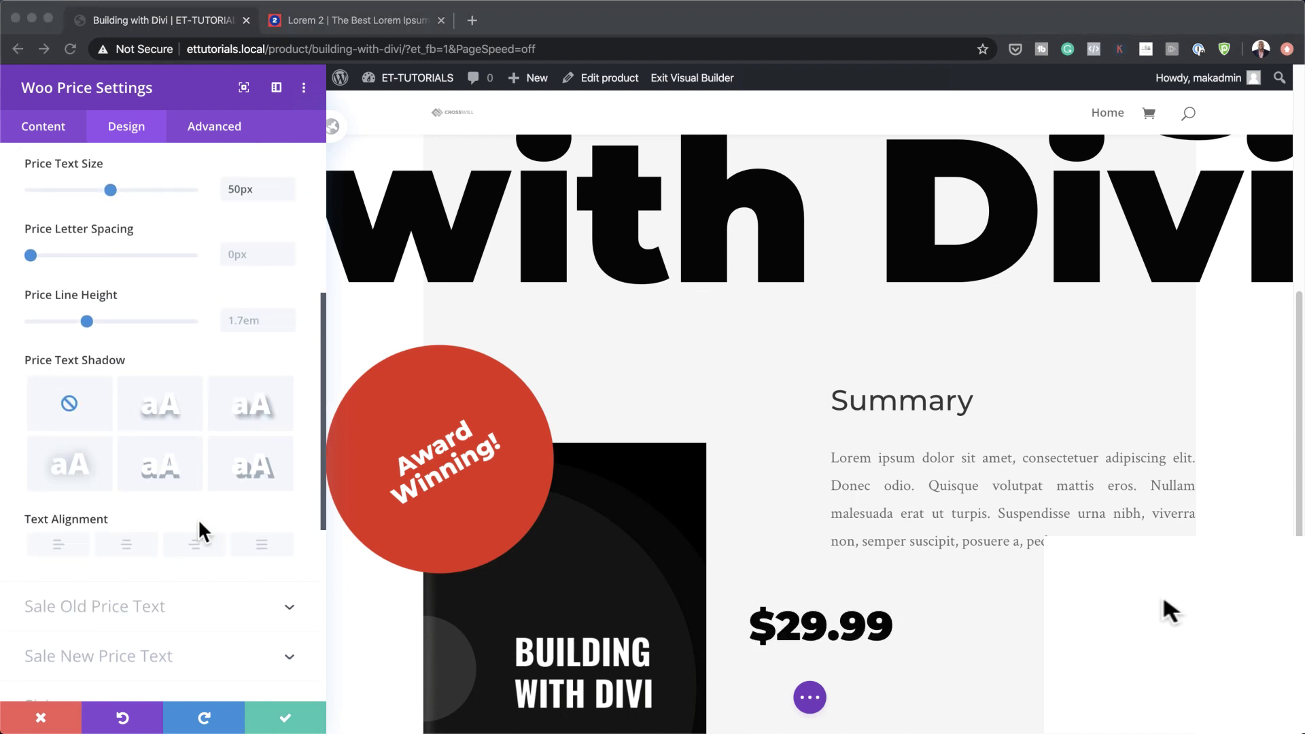
click(75, 364)
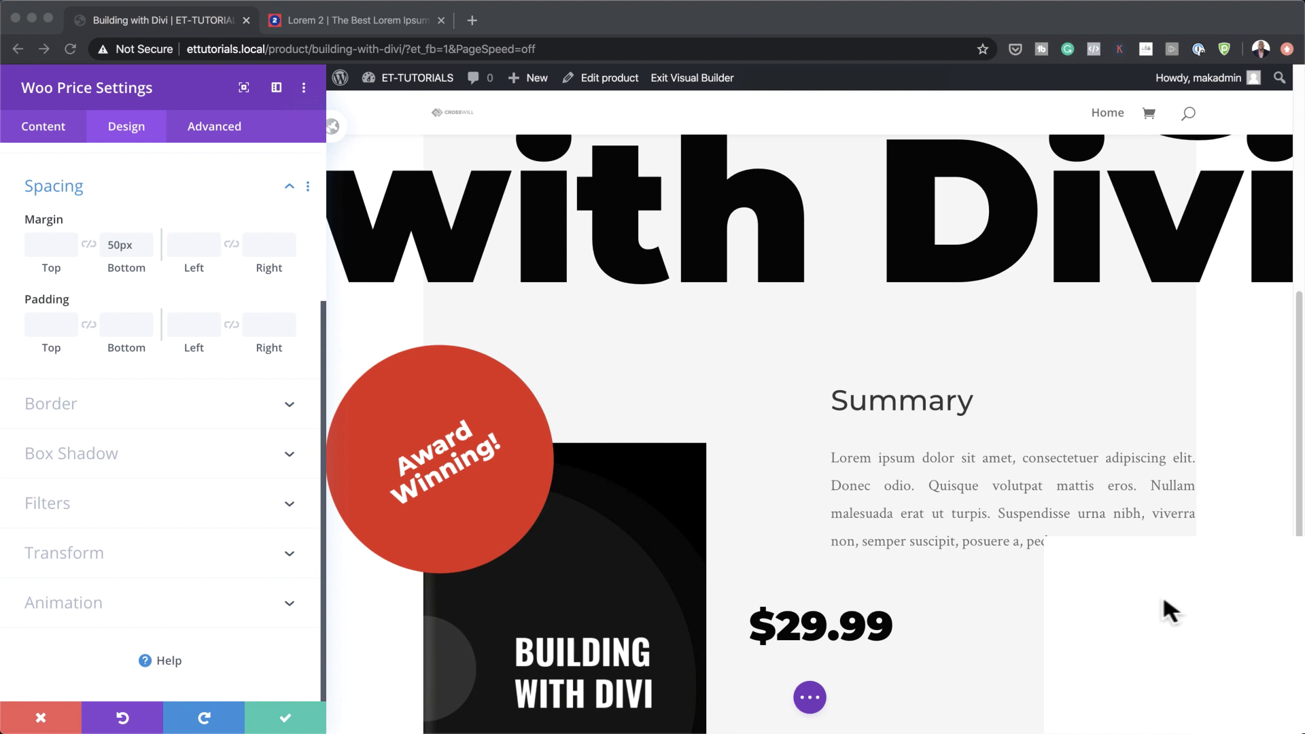
click(181, 244)
text(100)
click(265, 248)
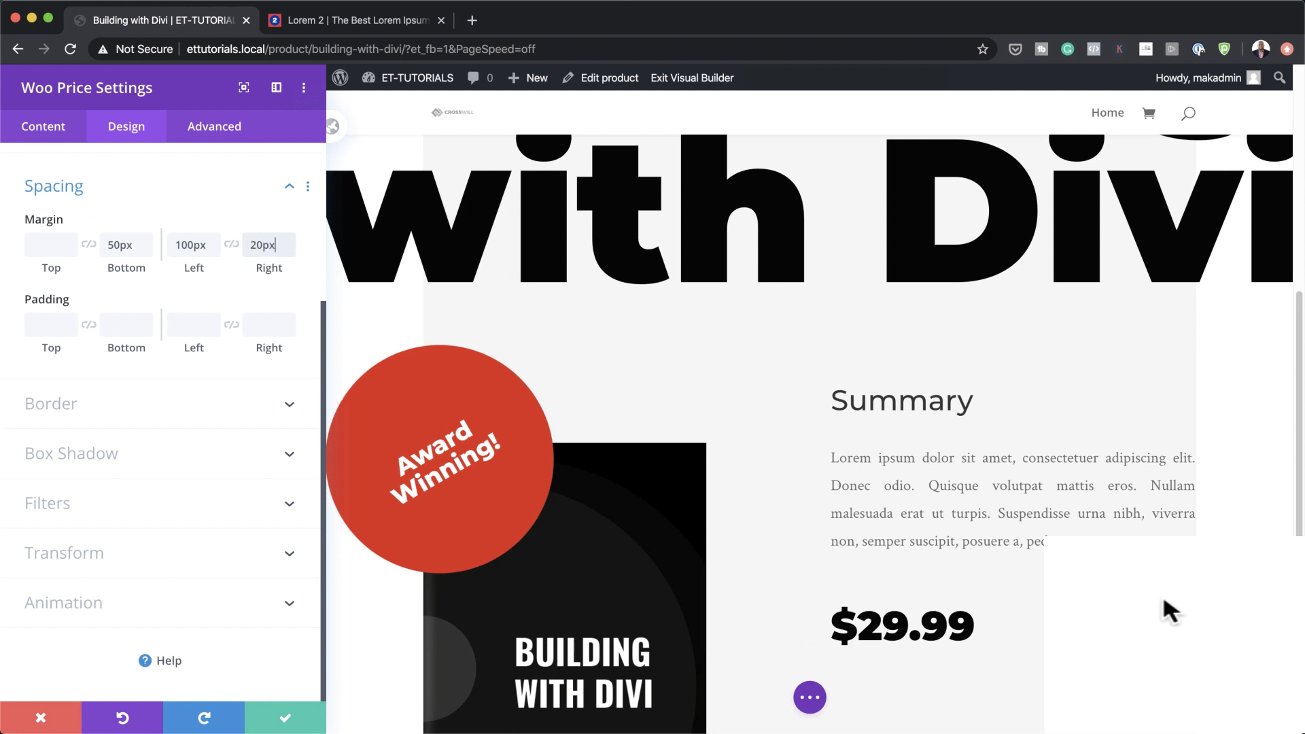
click(293, 717)
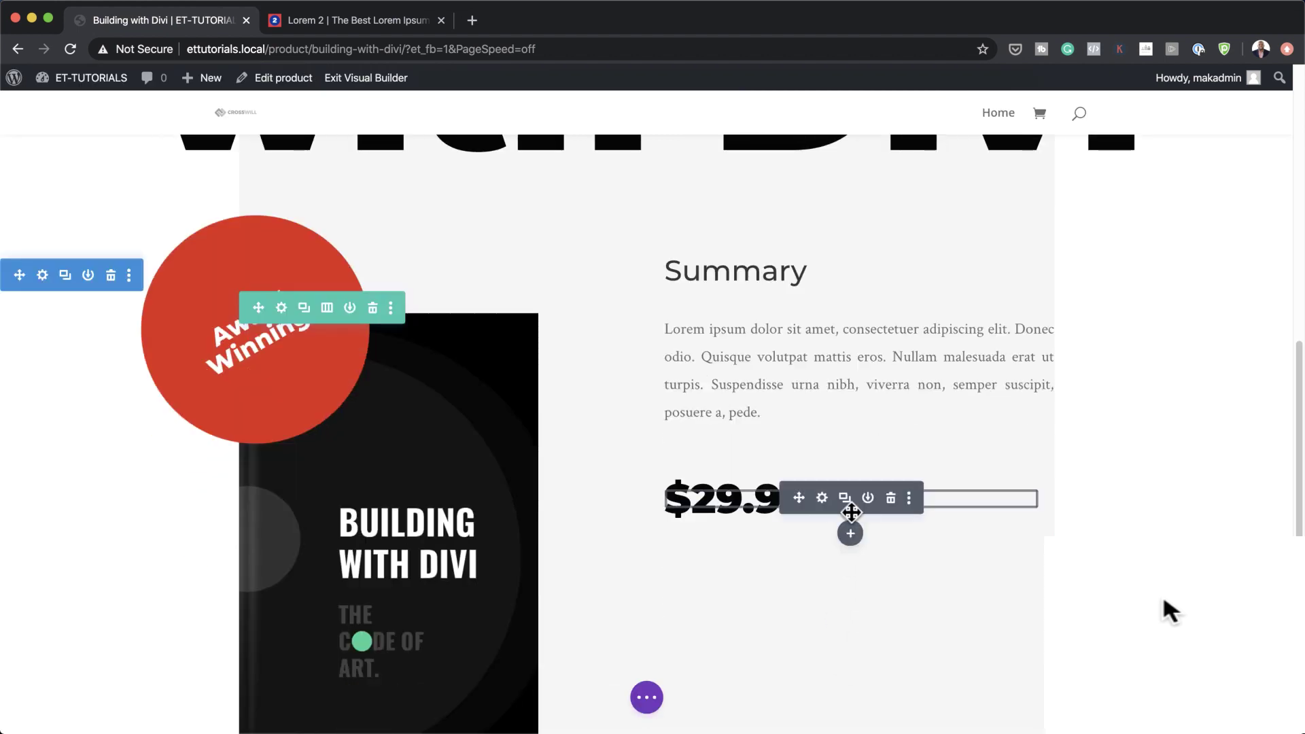
Insert a Woo Add To Cart module below the product price.
click(850, 534)
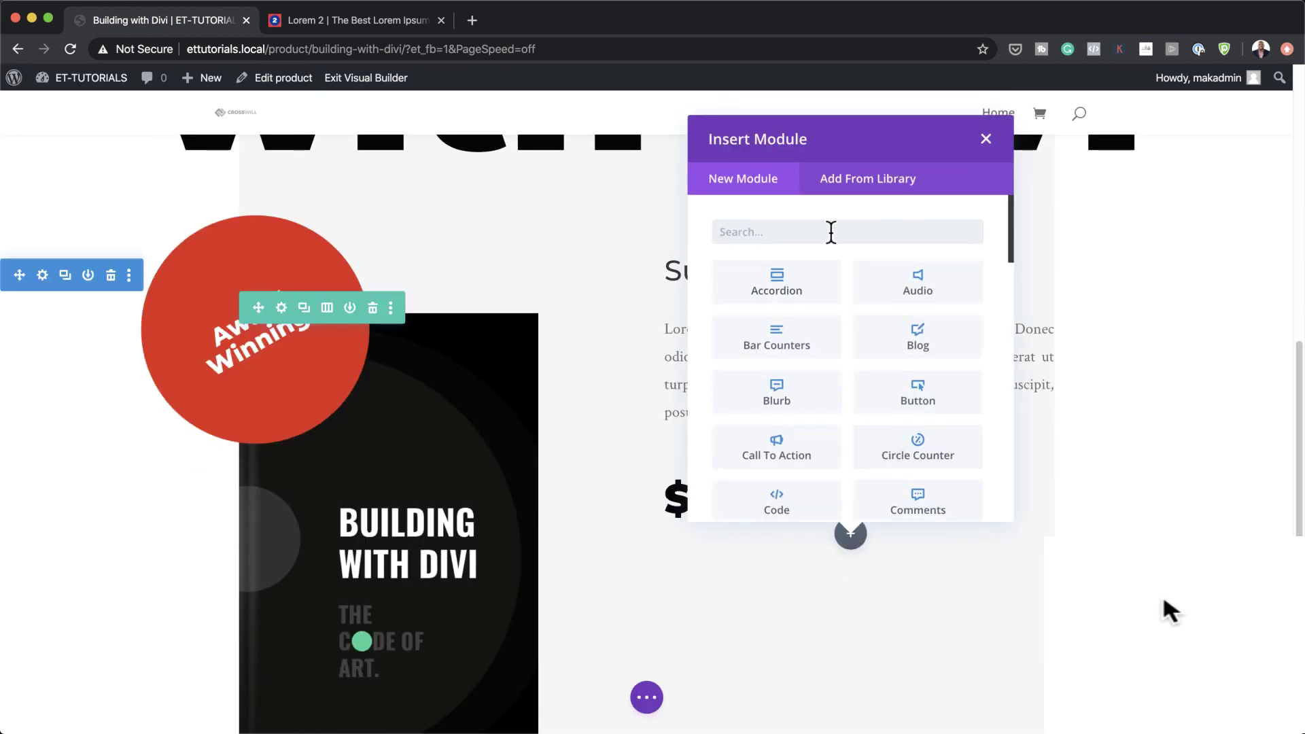
text(add to)
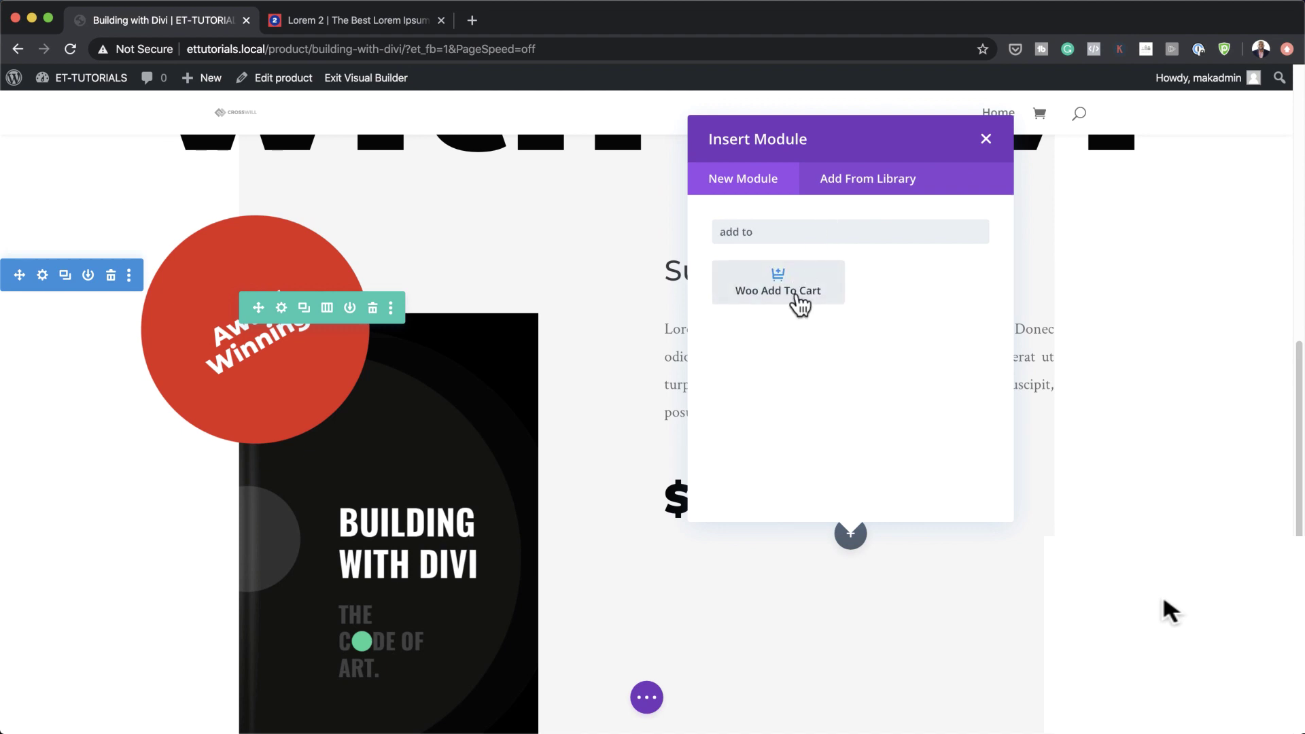
click(795, 299)
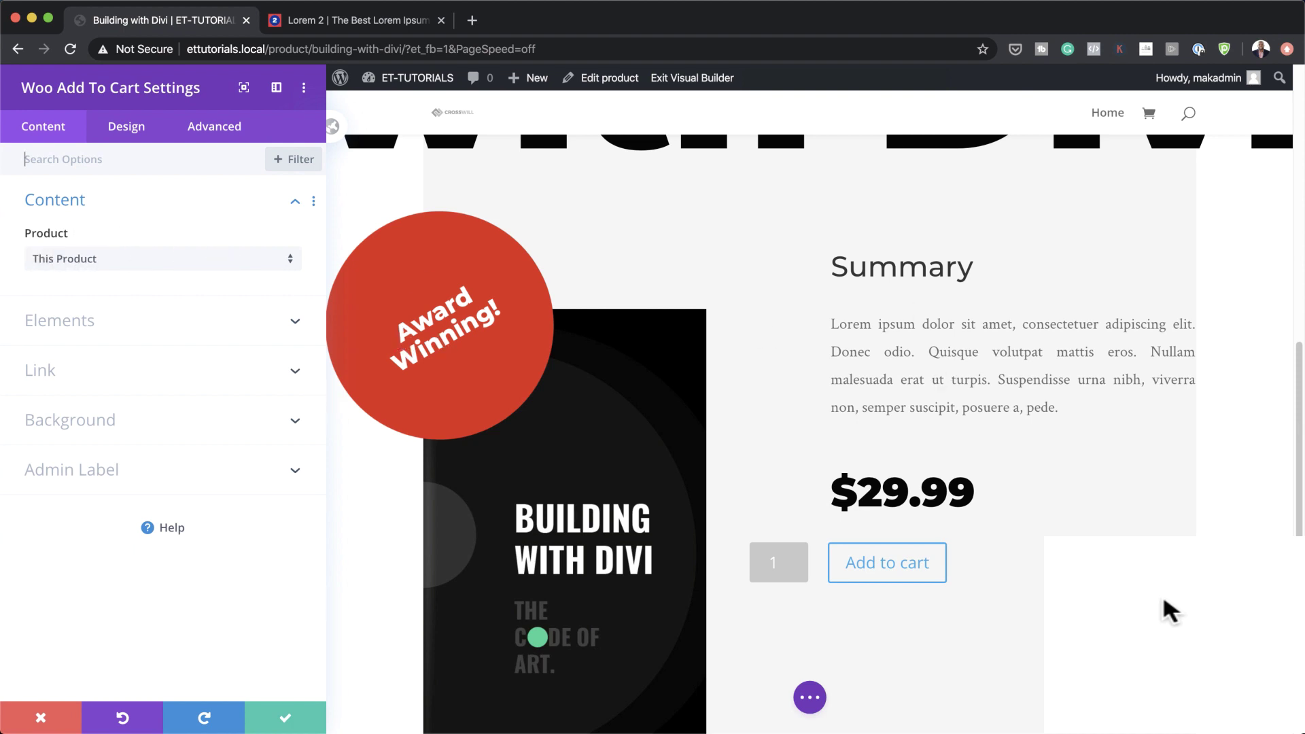
Set the Woo Add To Cart module's text font to Montserrat.
click(138, 133)
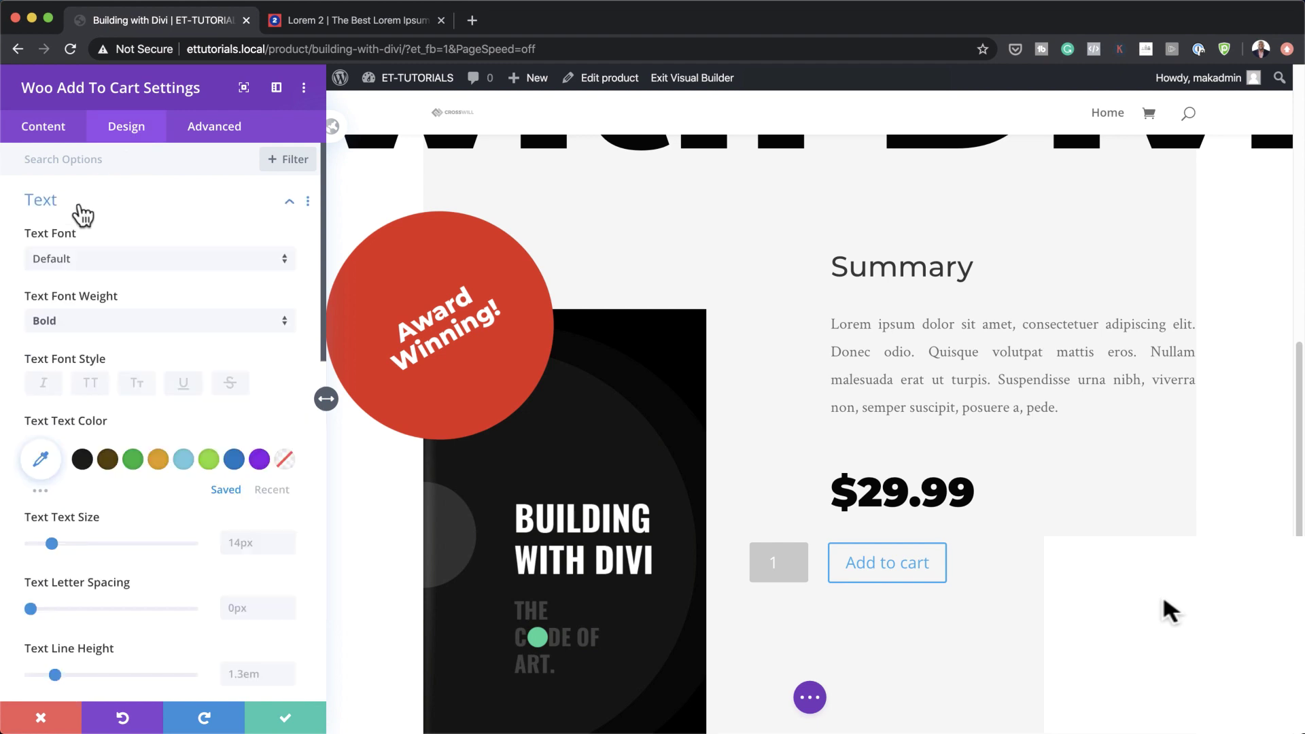
click(81, 261)
click(88, 280)
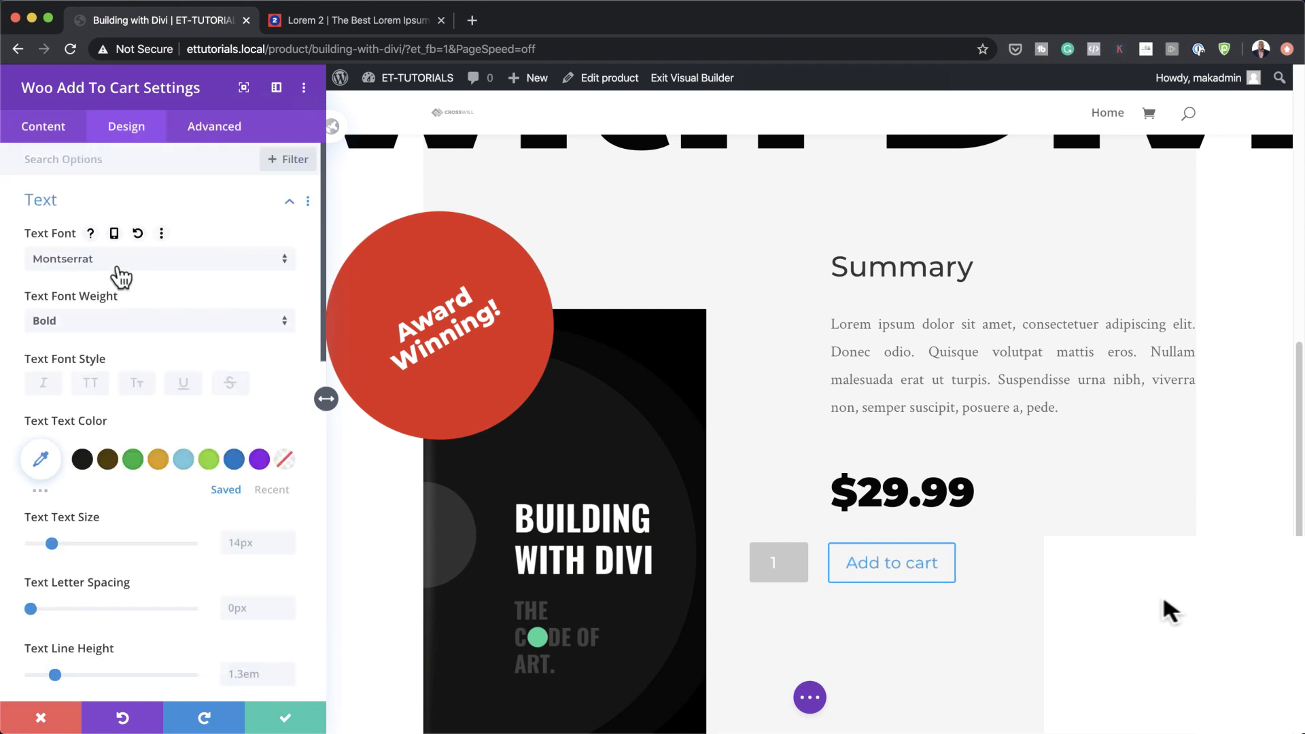
Set the Add To Cart fields' background color to white (#ffffff) and their text color to the saved black swatch.
scroll(180, 347, down, 5)
scroll(182, 345, down, 5)
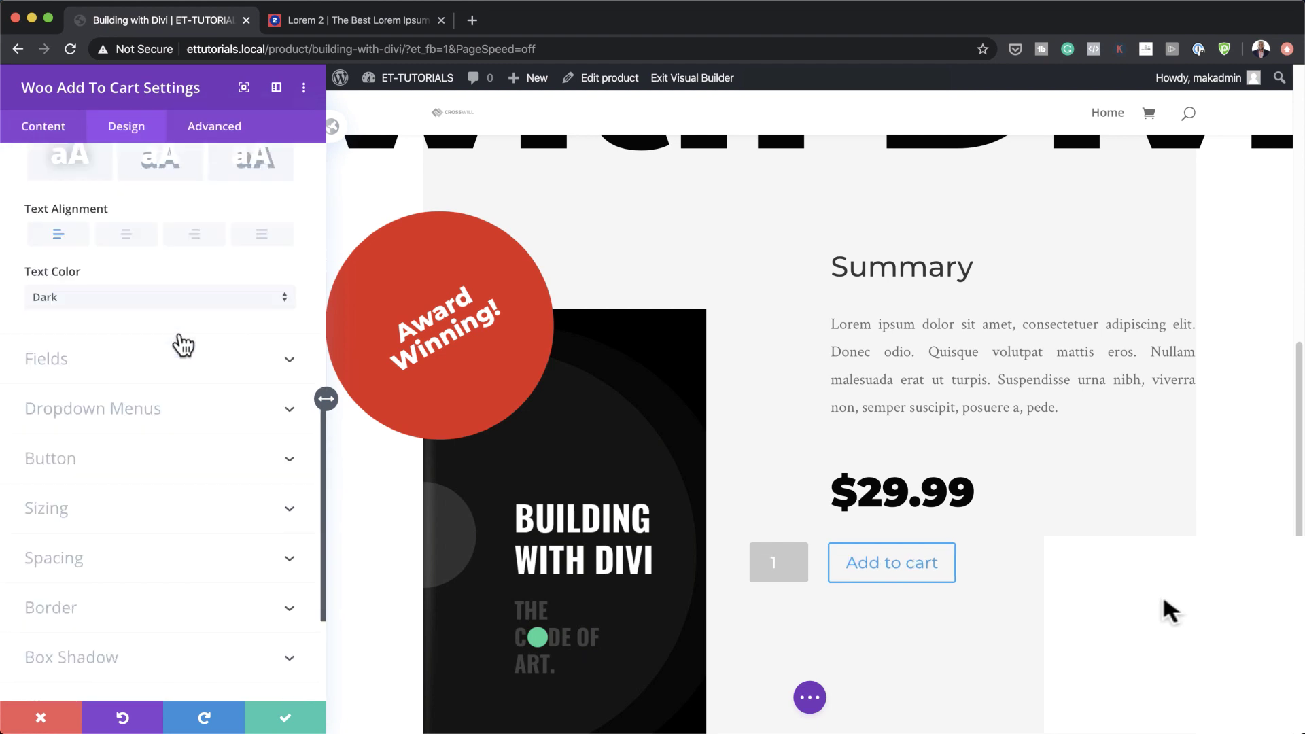
scroll(180, 331, up, 2)
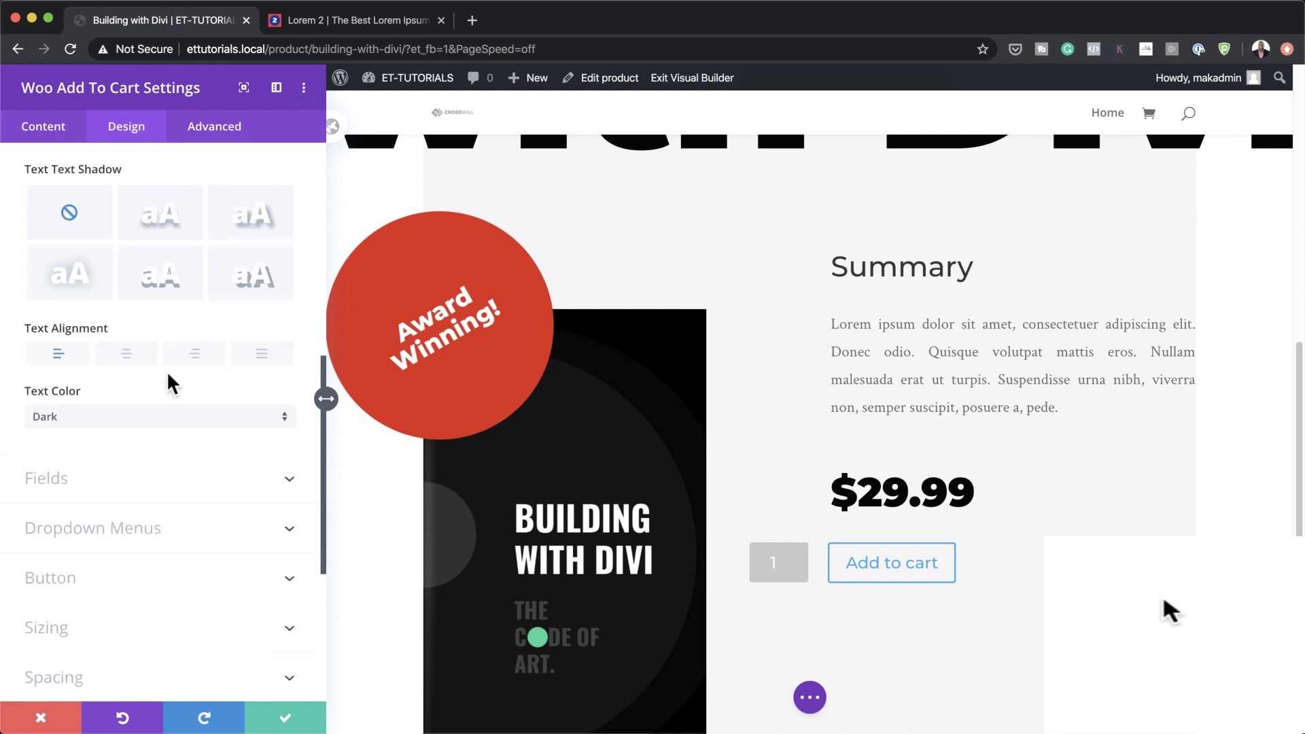
click(105, 489)
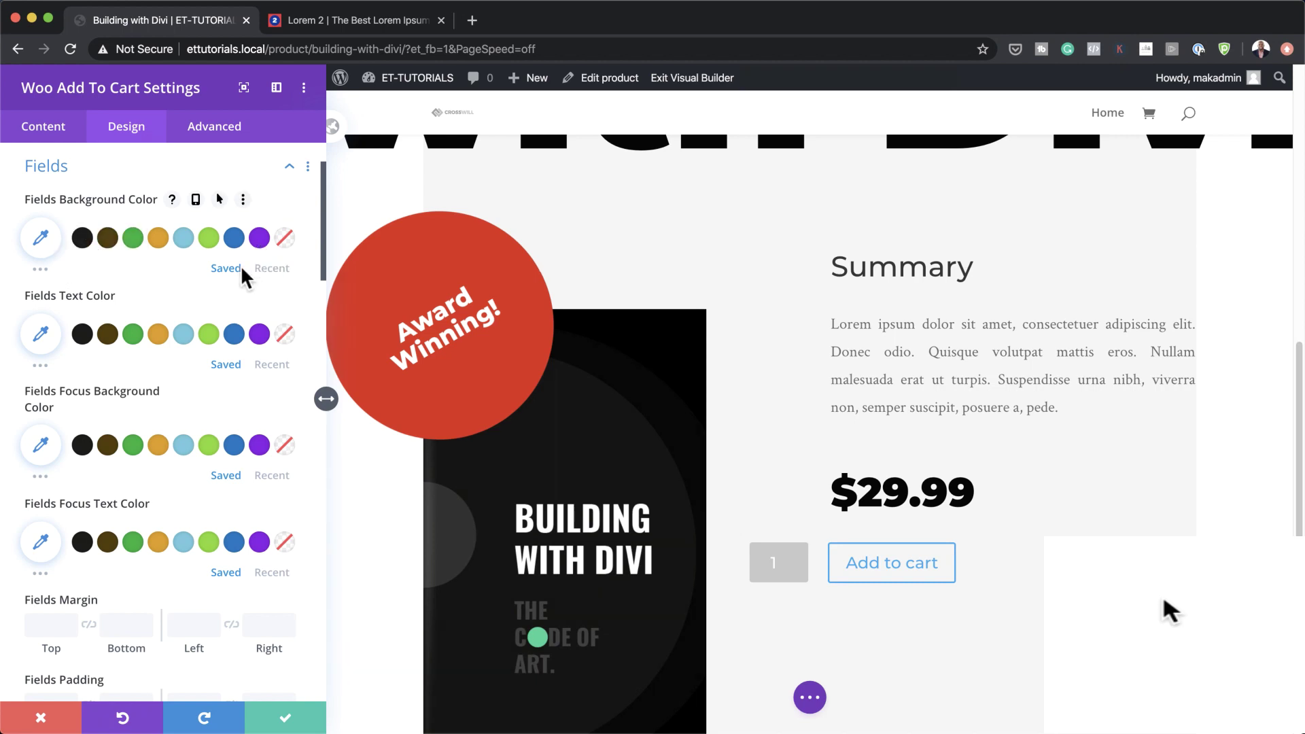
click(273, 268)
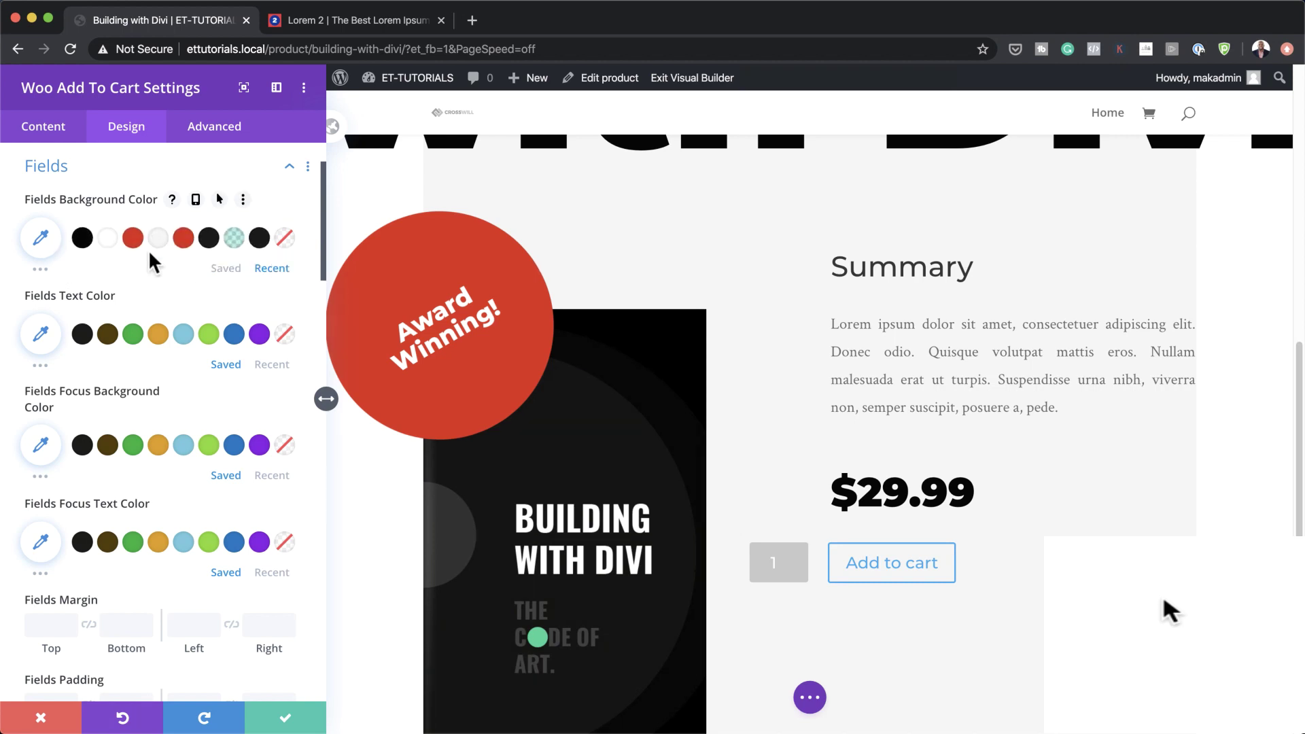
click(108, 238)
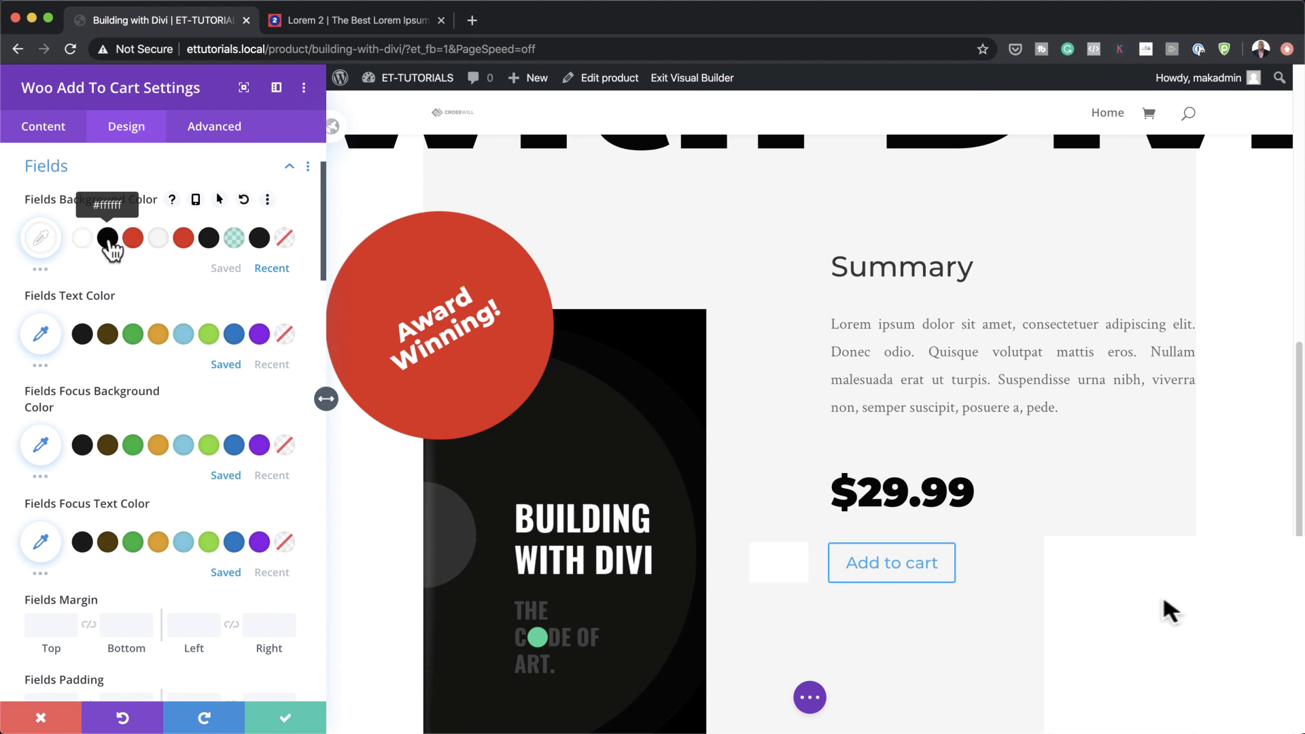
click(82, 334)
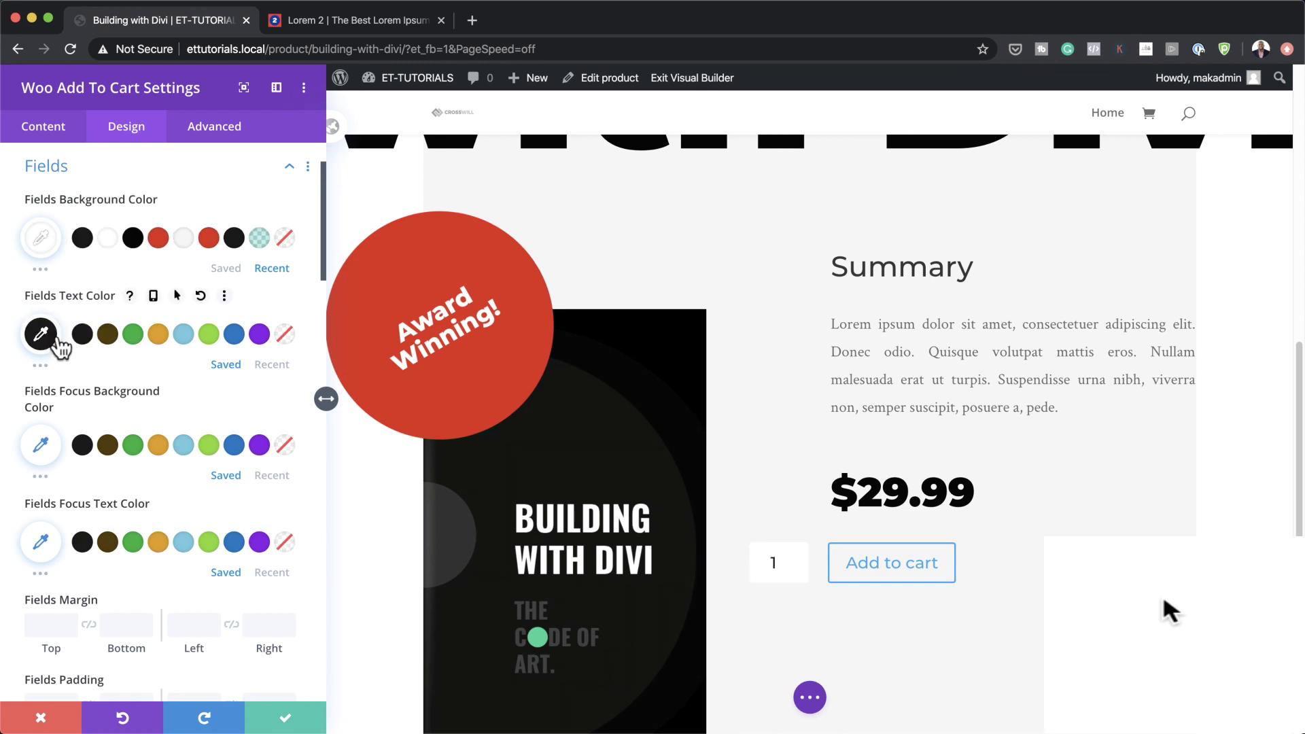
Set the Add To Cart fields' padding to a linked 66px top and bottom, and their font to Montserrat with the Heavy weight.
scroll(68, 374, down, 5)
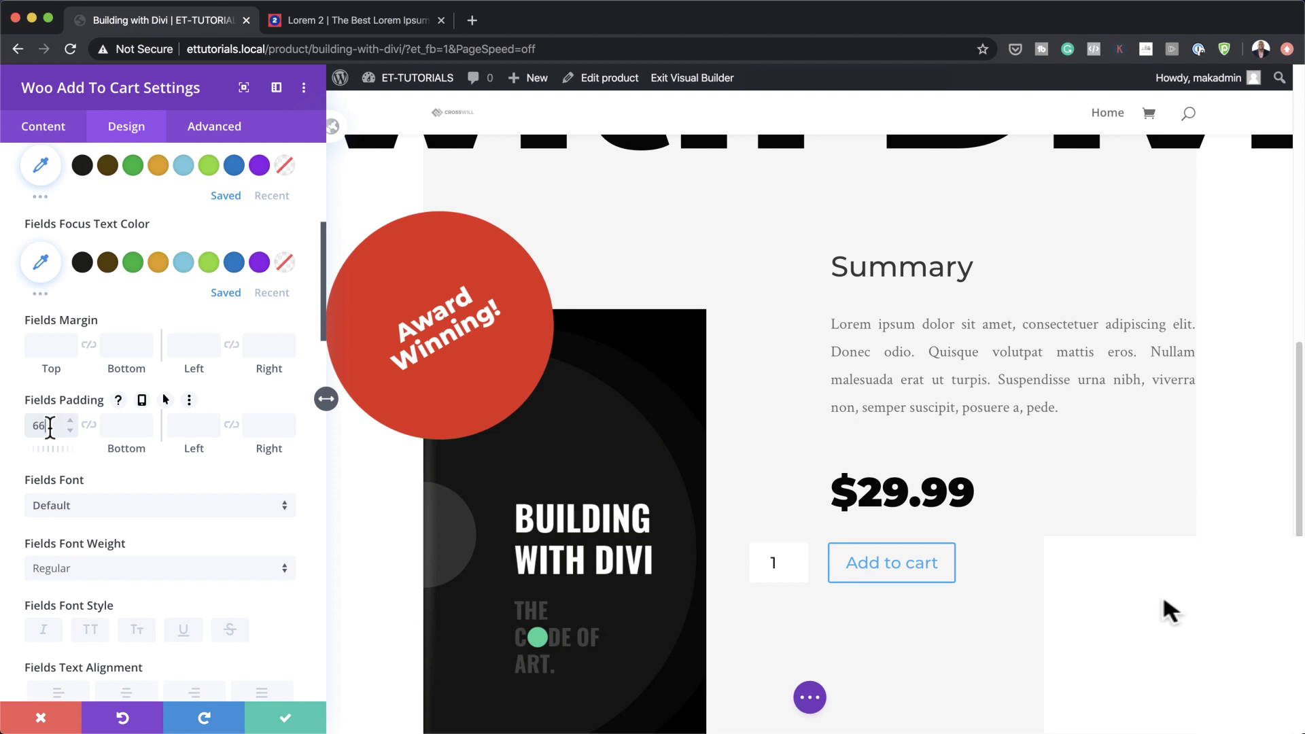
click(89, 426)
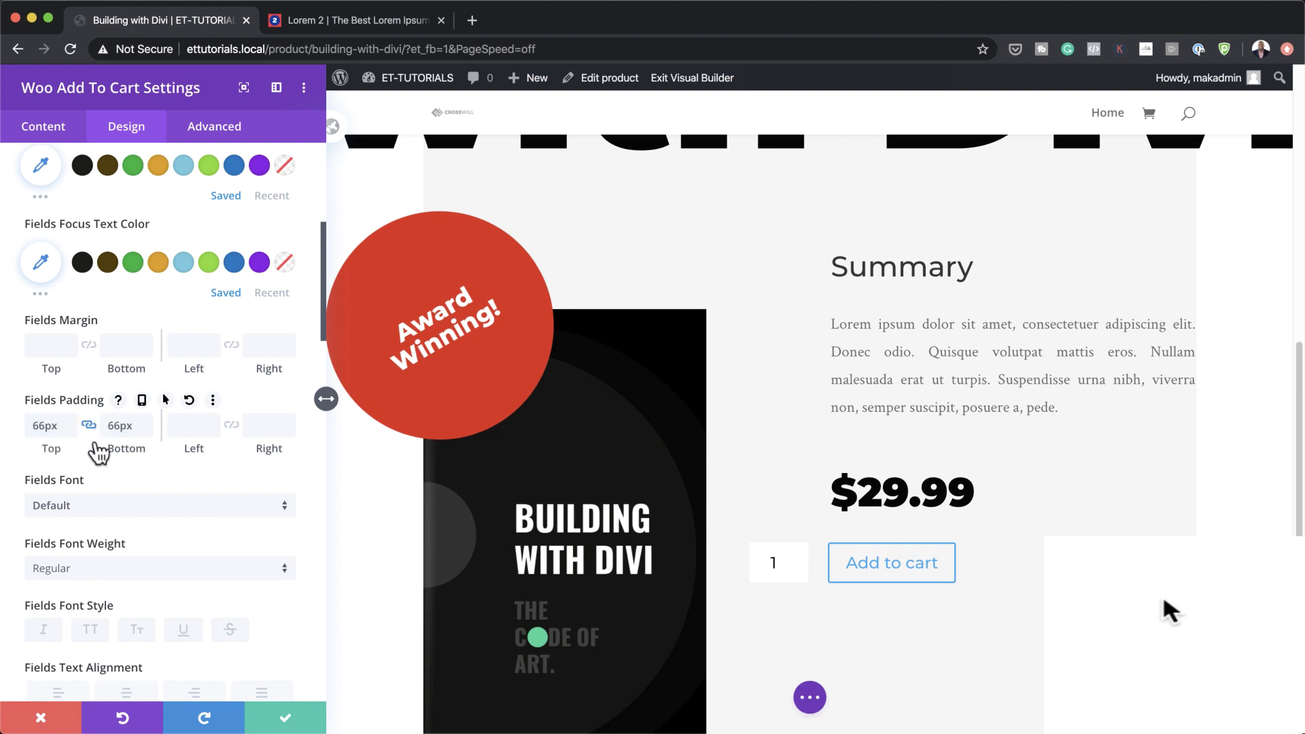
click(141, 515)
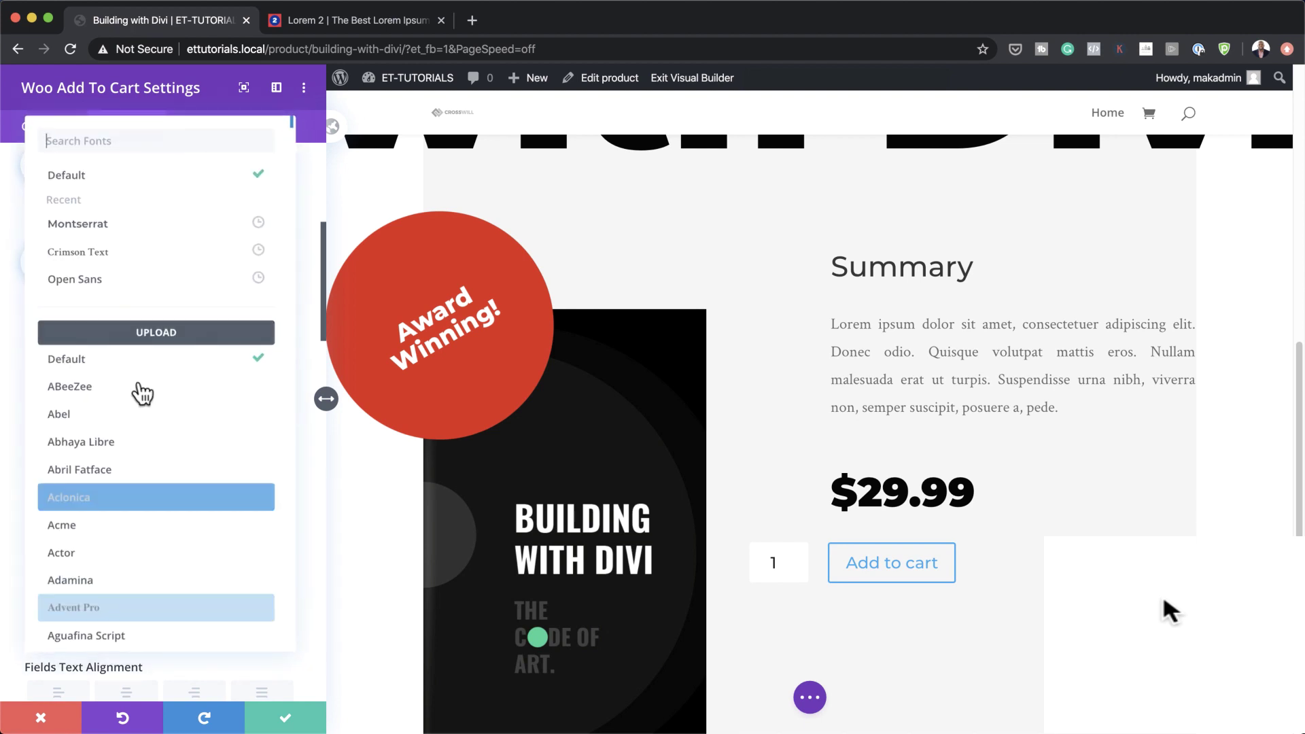
click(133, 231)
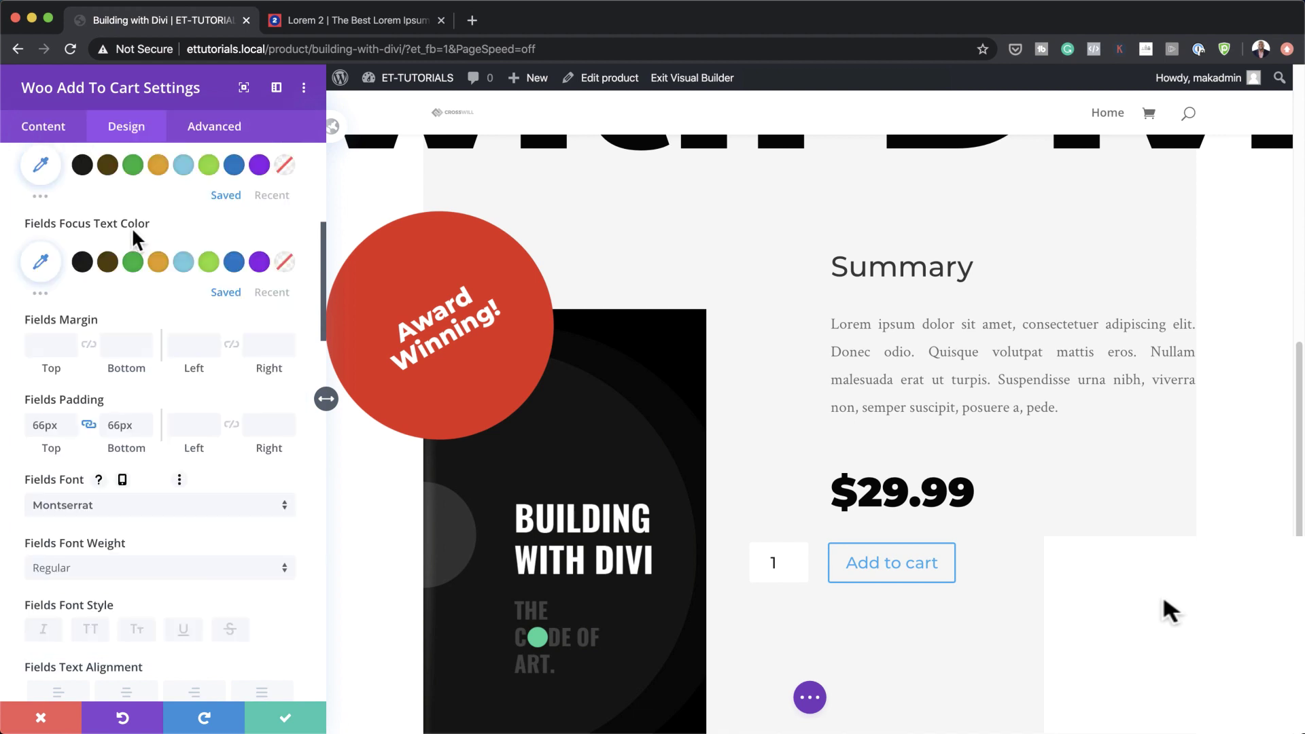
click(107, 571)
click(109, 627)
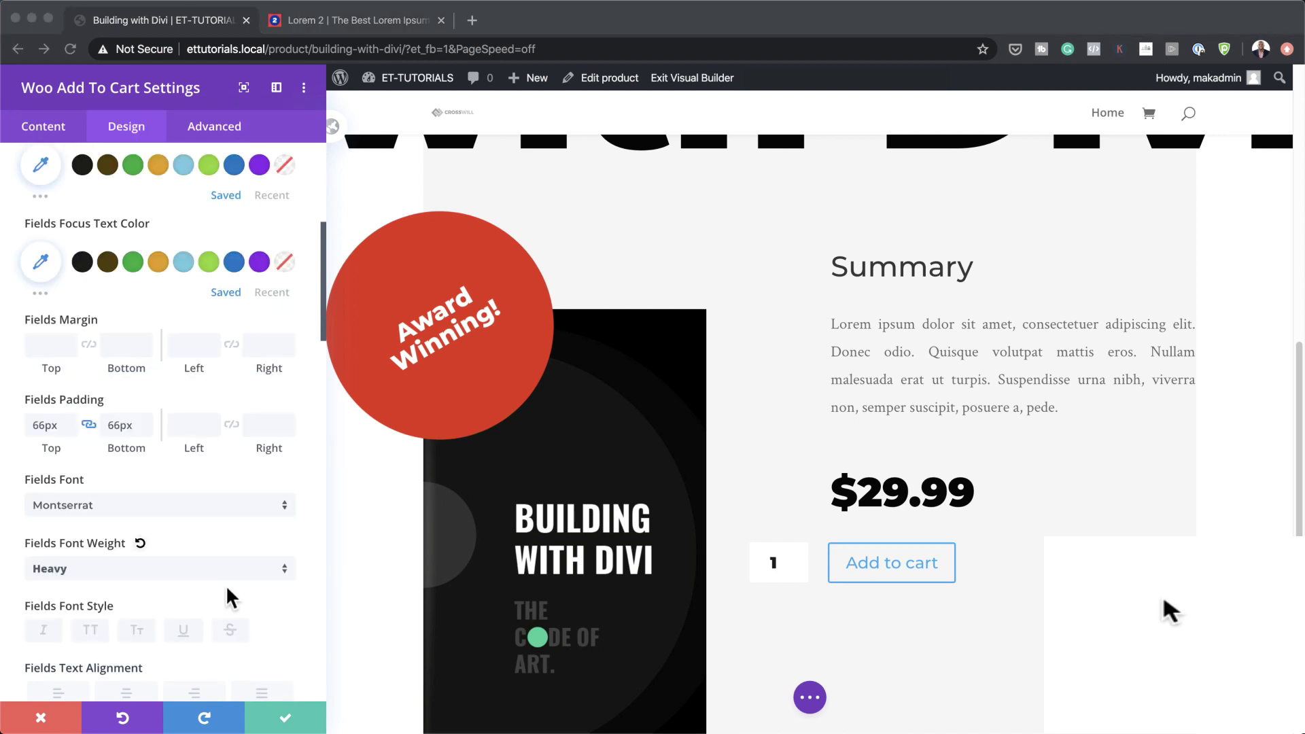
Round all four corners of the Add To Cart fields to 5px.
scroll(227, 585, down, 5)
scroll(226, 585, down, 5)
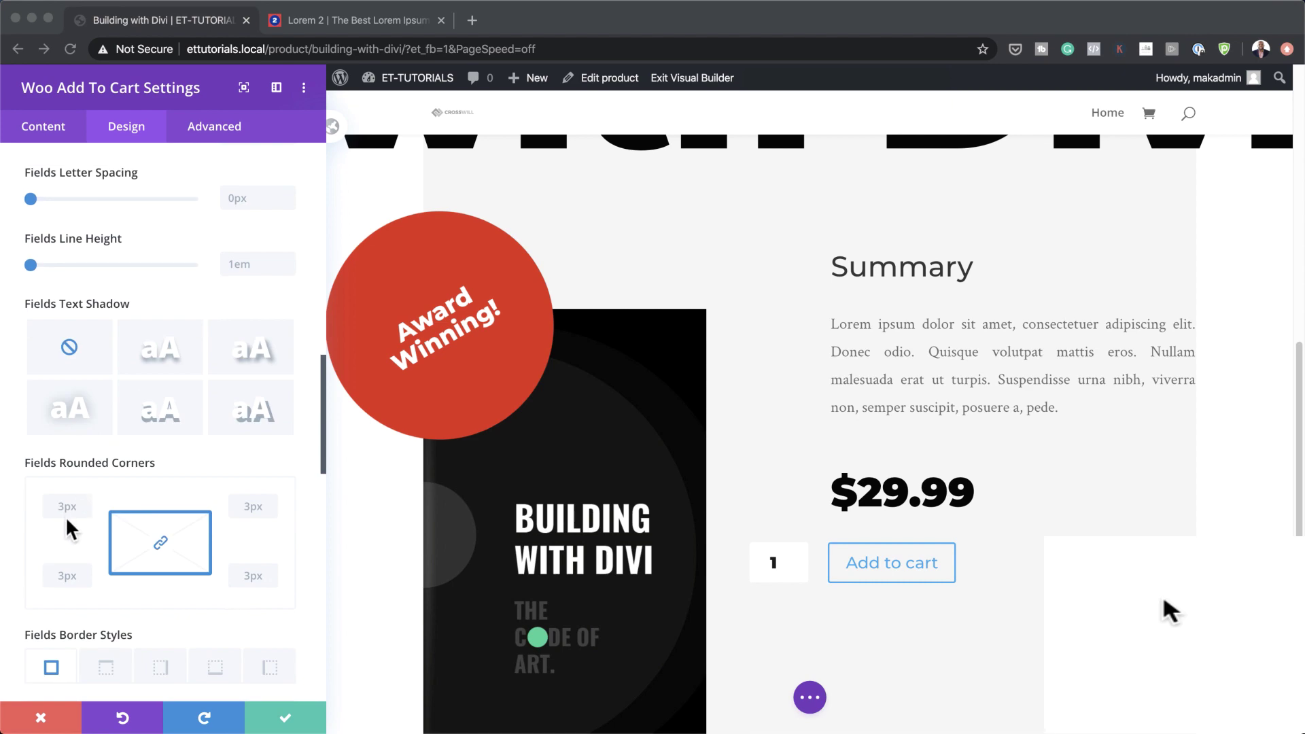
click(66, 506)
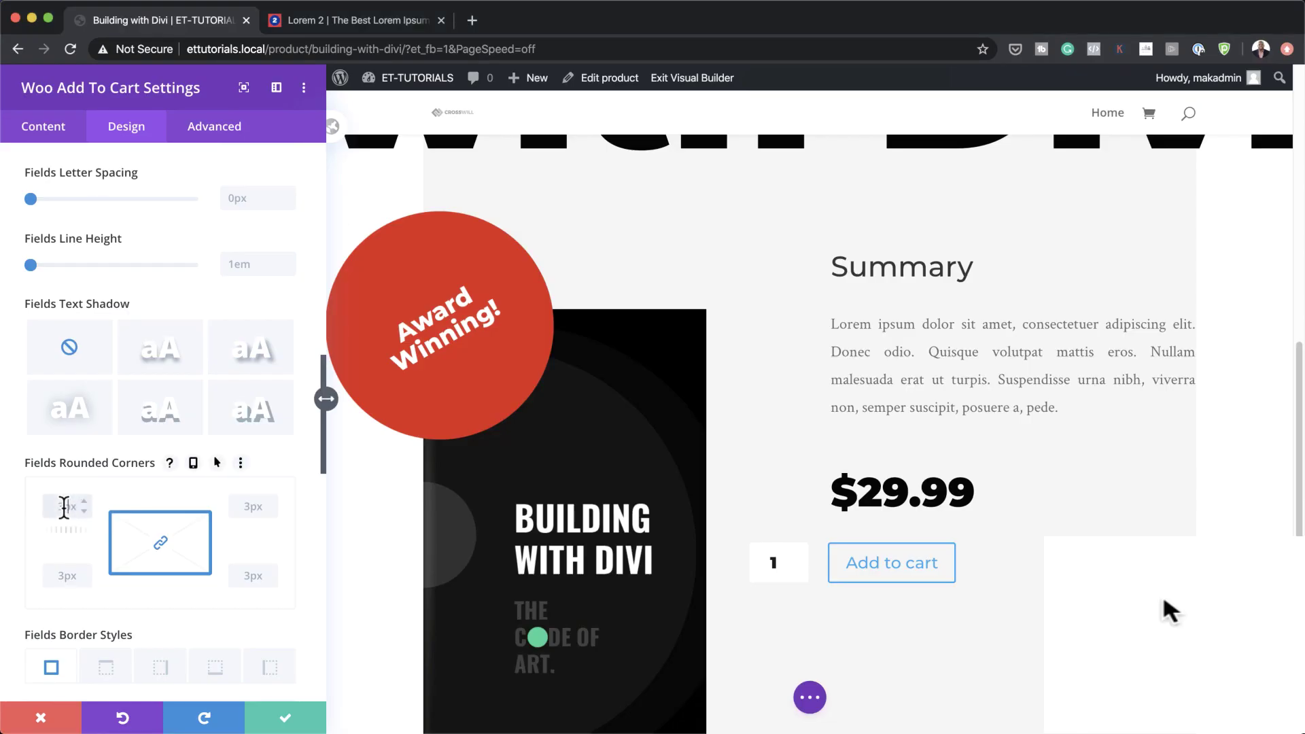
text(5px)
Give the Add To Cart fields a bottom border 3px wide in red (#e02b20).
scroll(238, 506, down, 2)
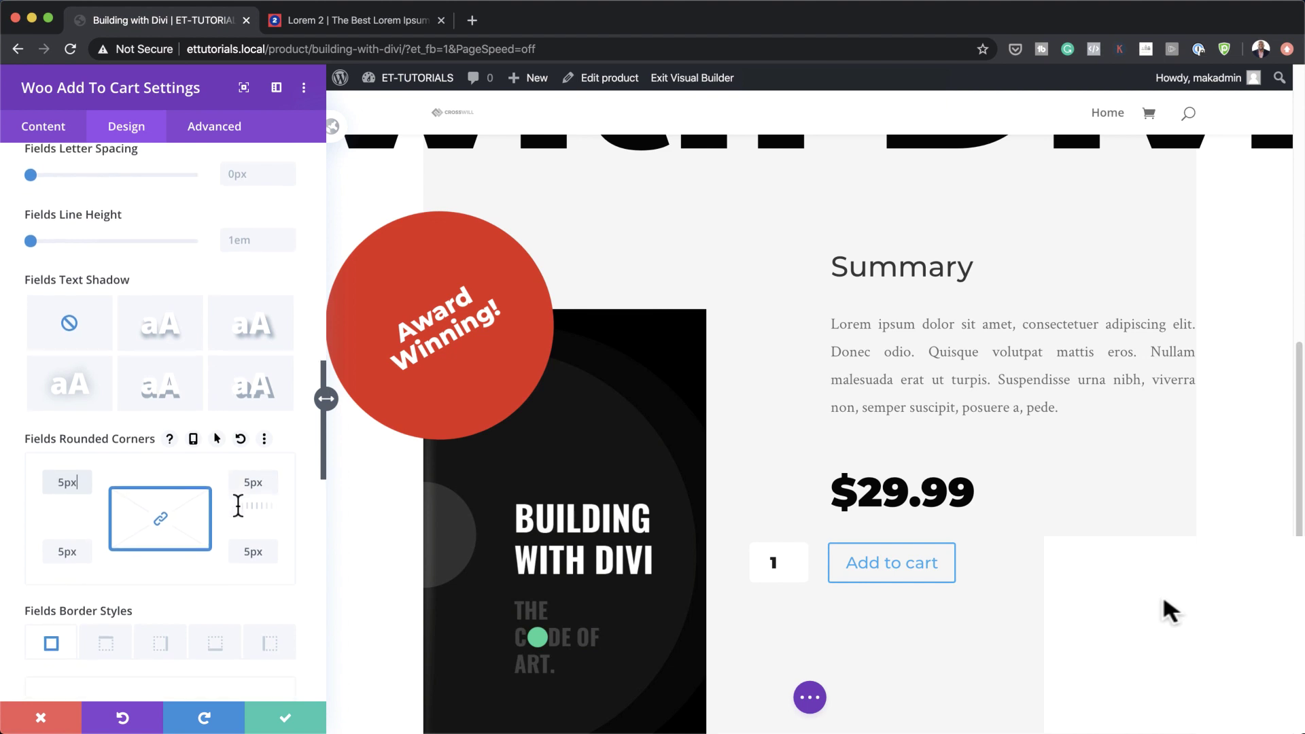
scroll(236, 521, down, 2)
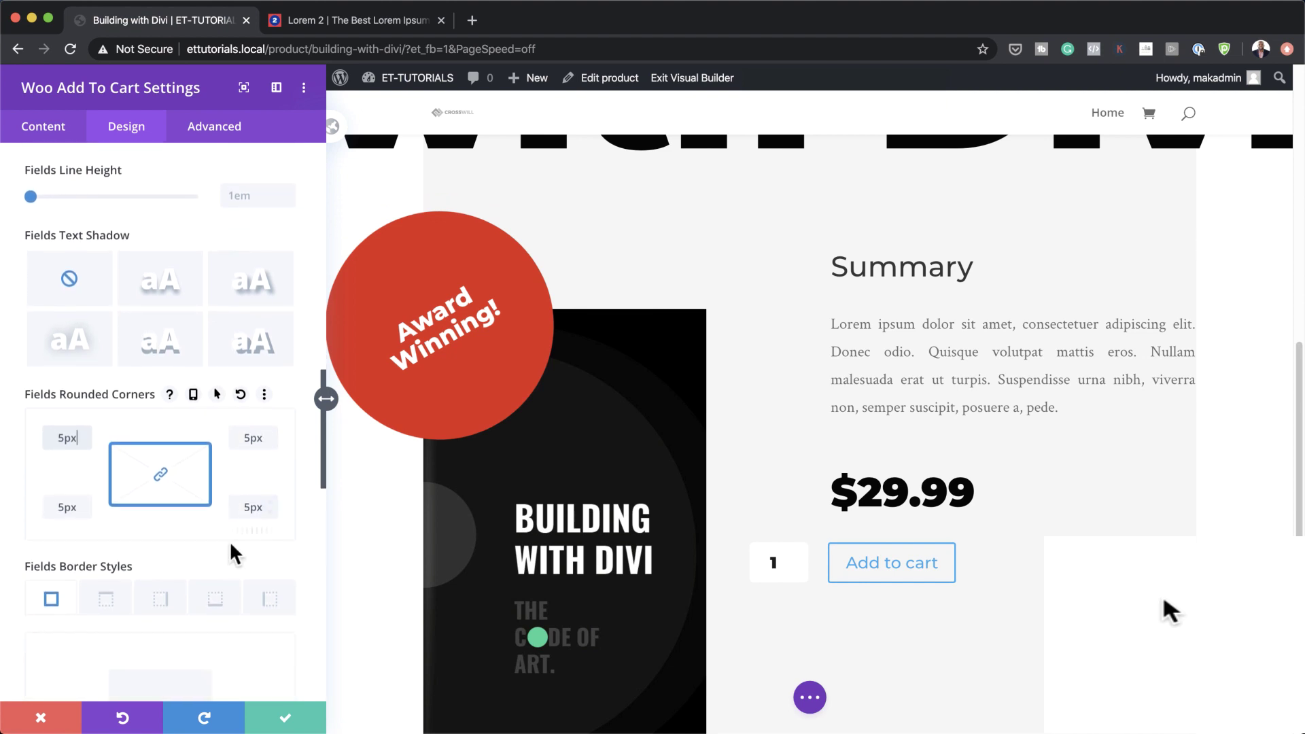
scroll(229, 541, down, 1)
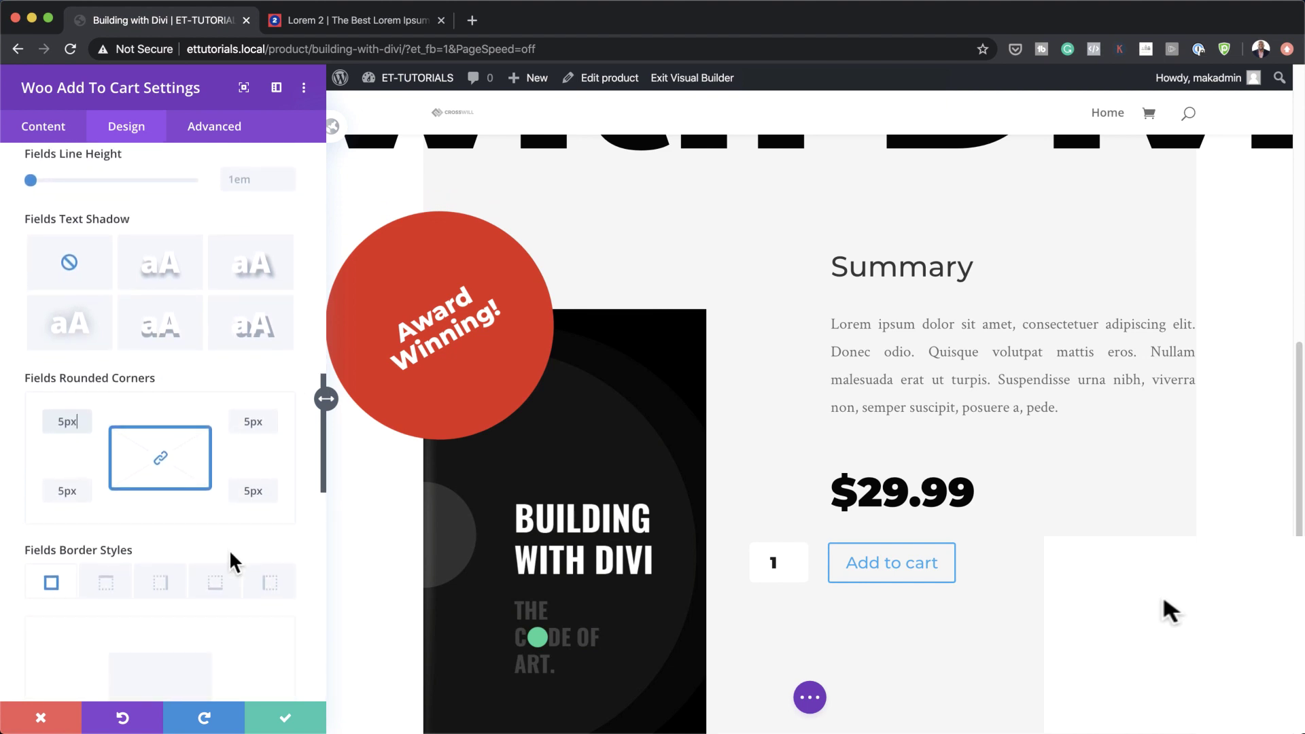
click(220, 589)
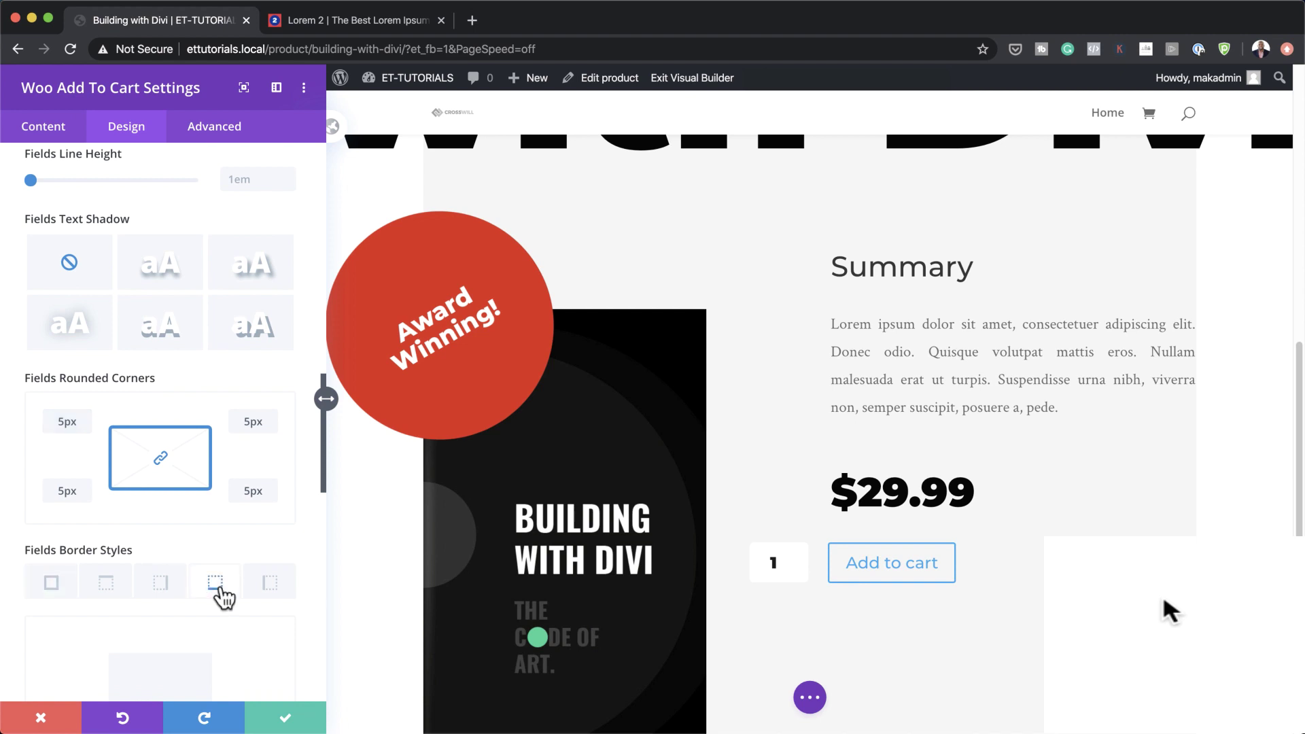
scroll(219, 585, down, 1)
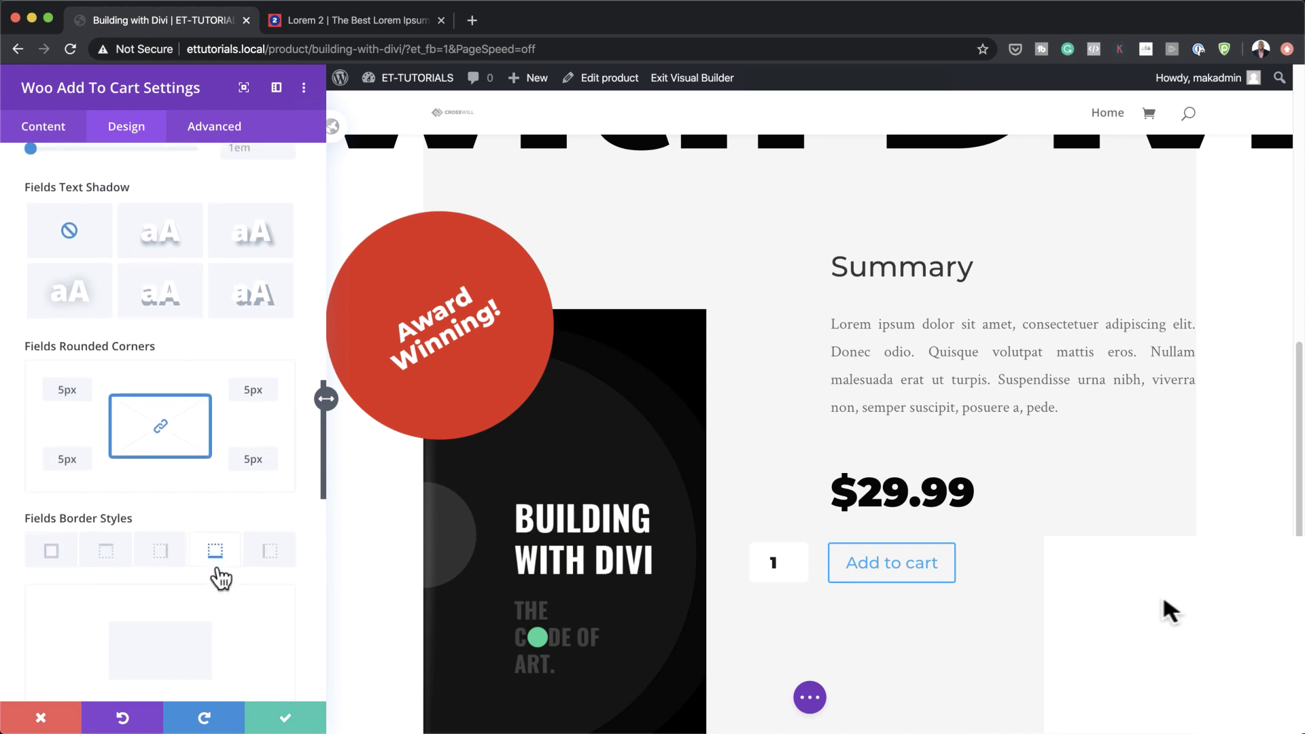
scroll(219, 576, down, 5)
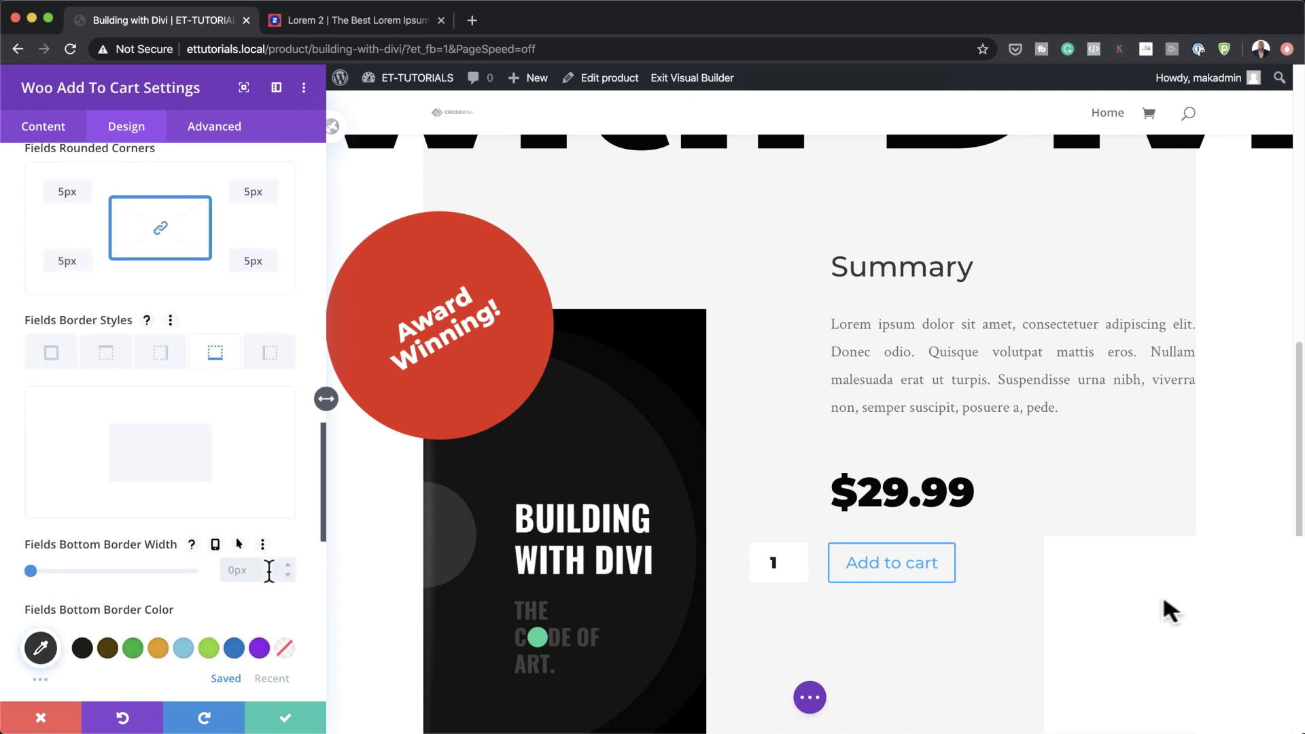
text(3)
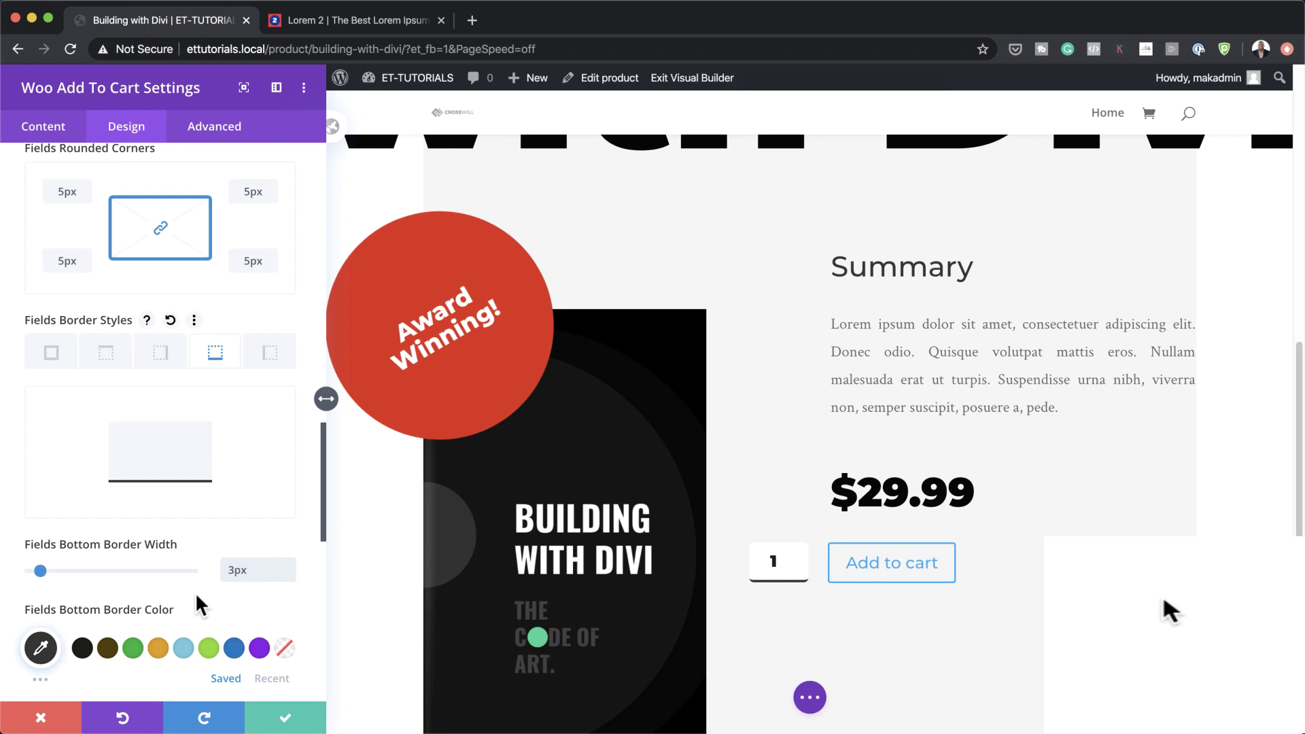
scroll(194, 593, down, 3)
click(41, 544)
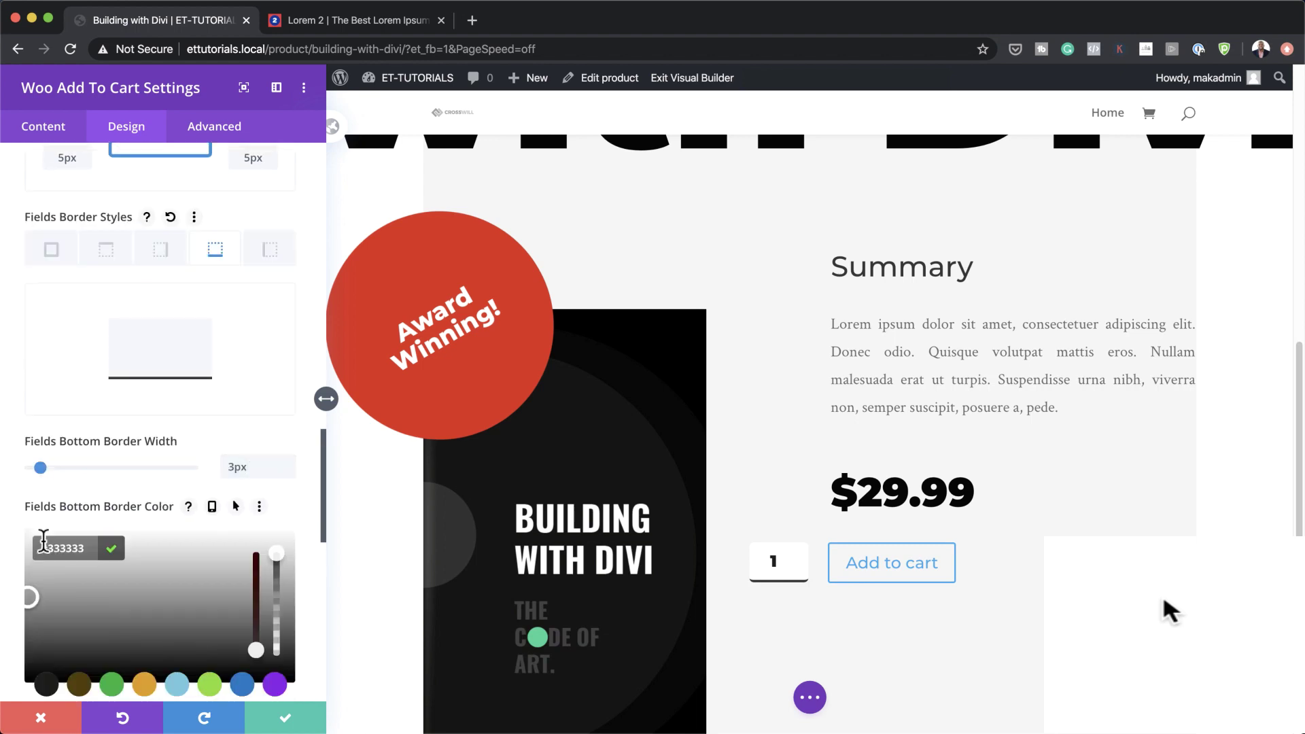
text(#e02b20)
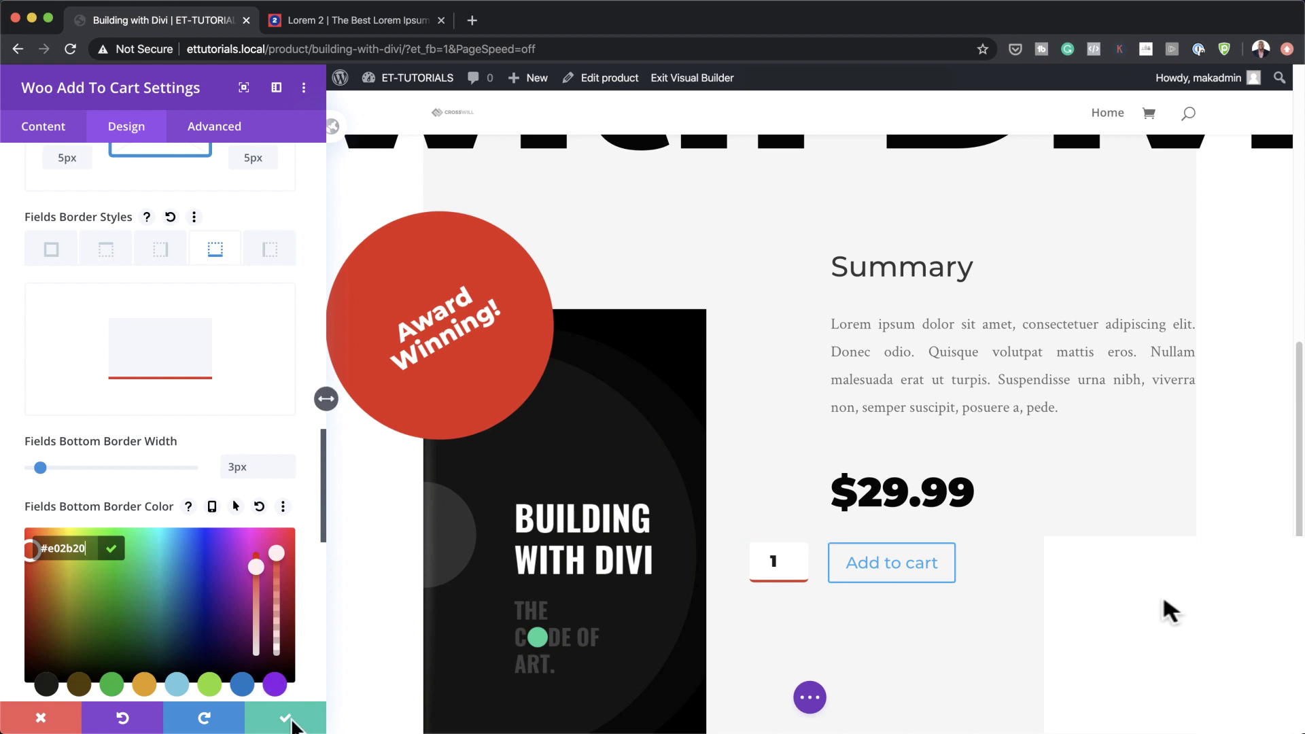
Enable custom styles for the Add To Cart button and give it the recently used white text color and a #e02b20 background.
click(830, 554)
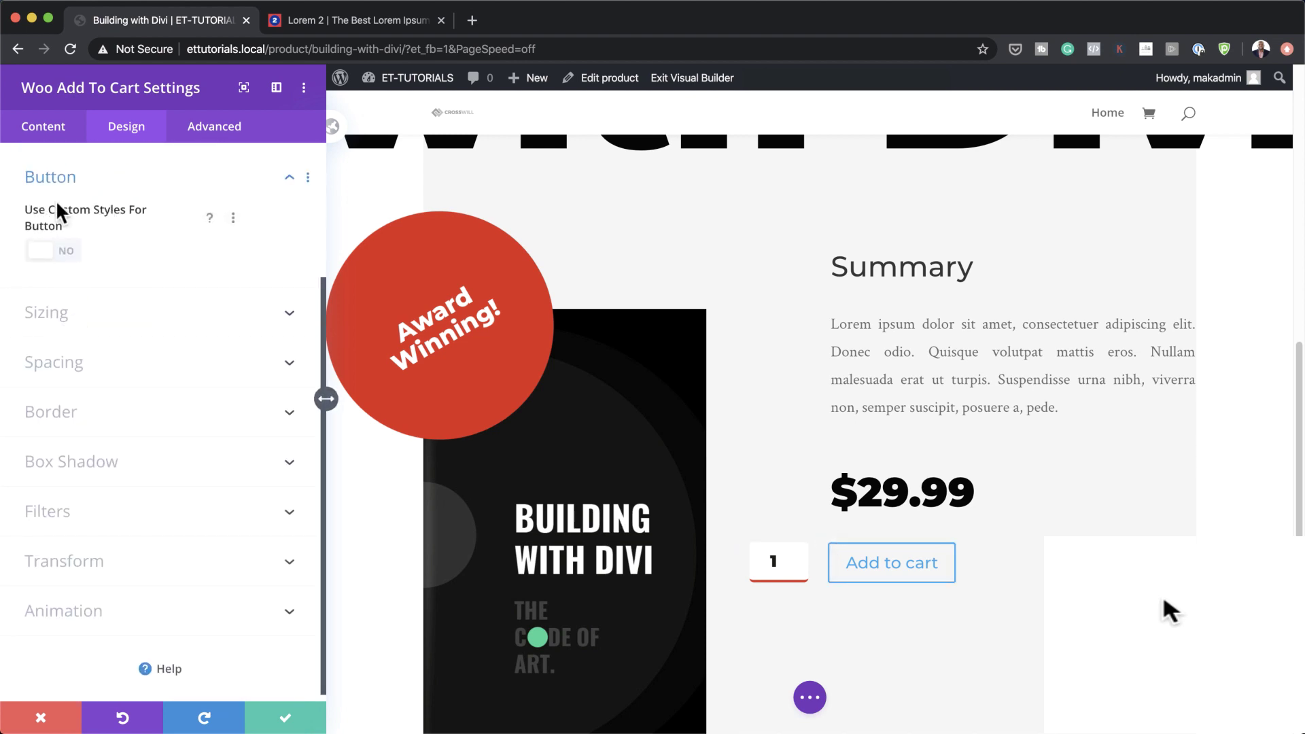
click(68, 253)
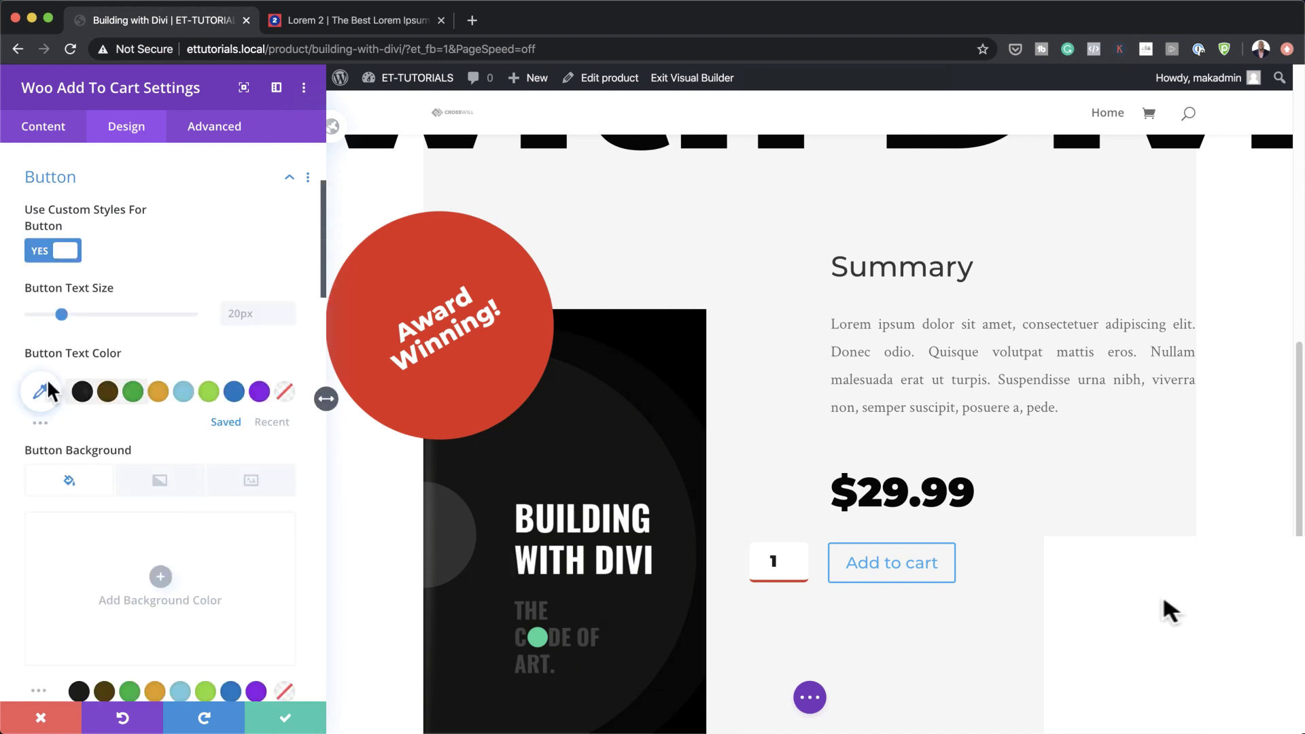
click(275, 424)
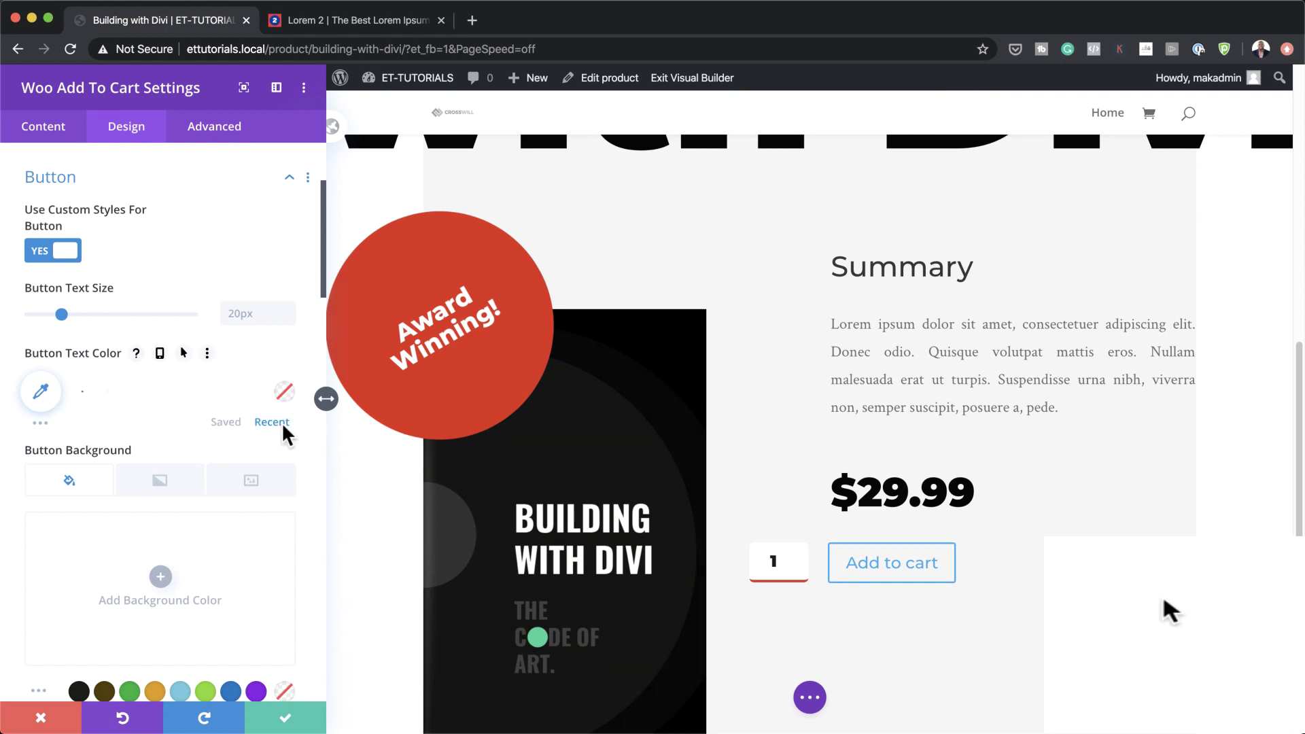
click(136, 396)
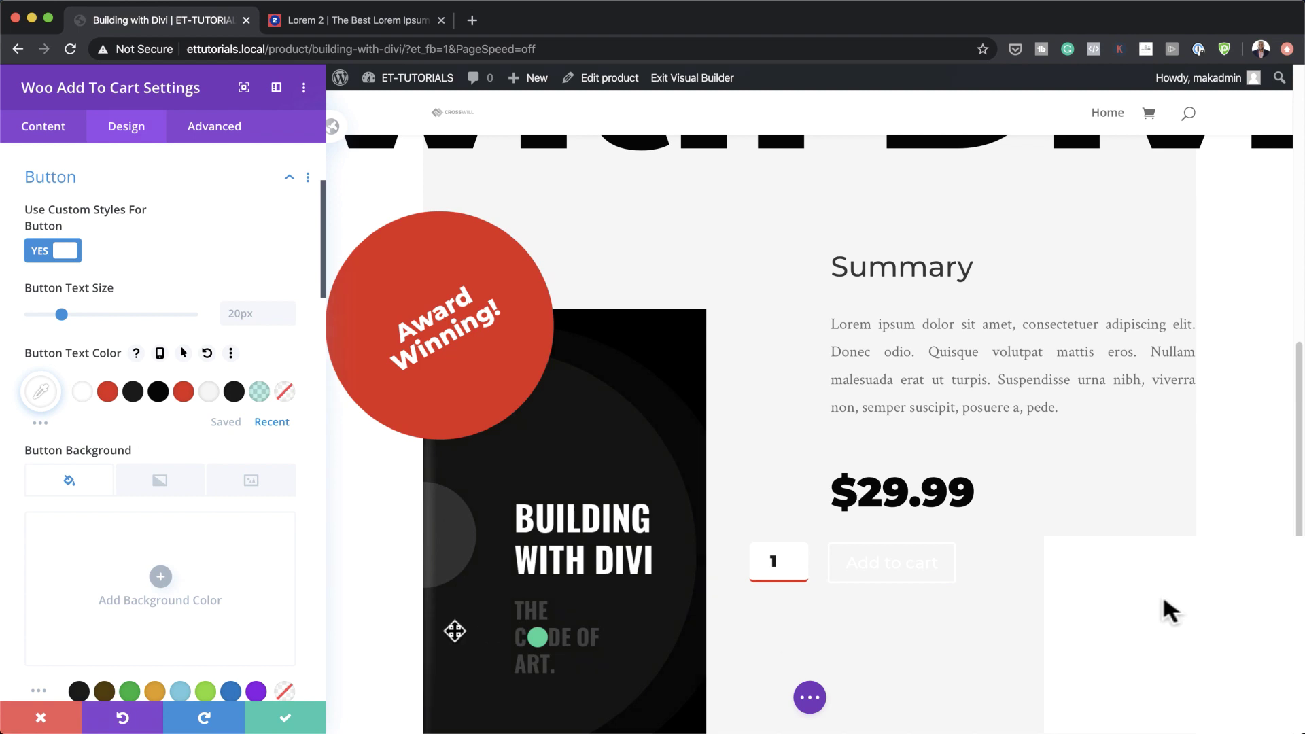
scroll(181, 540, down, 3)
click(161, 497)
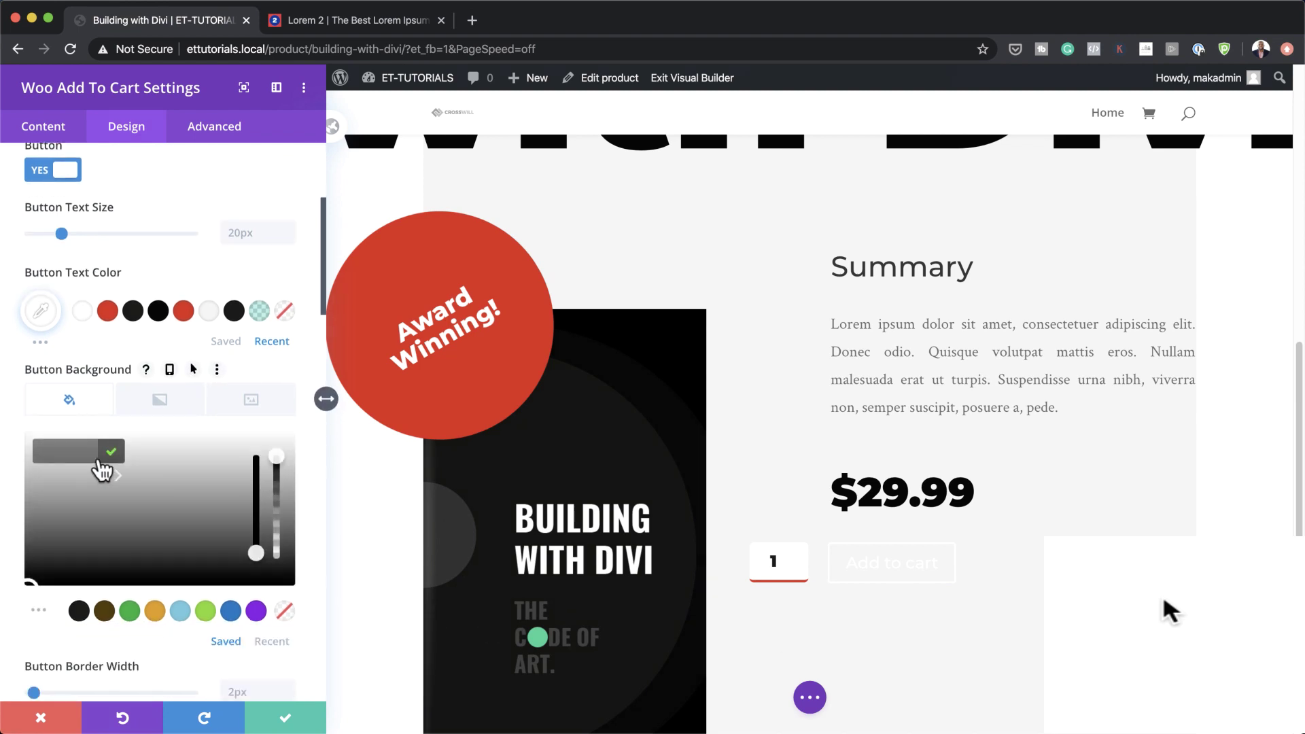
text(#e02b20)
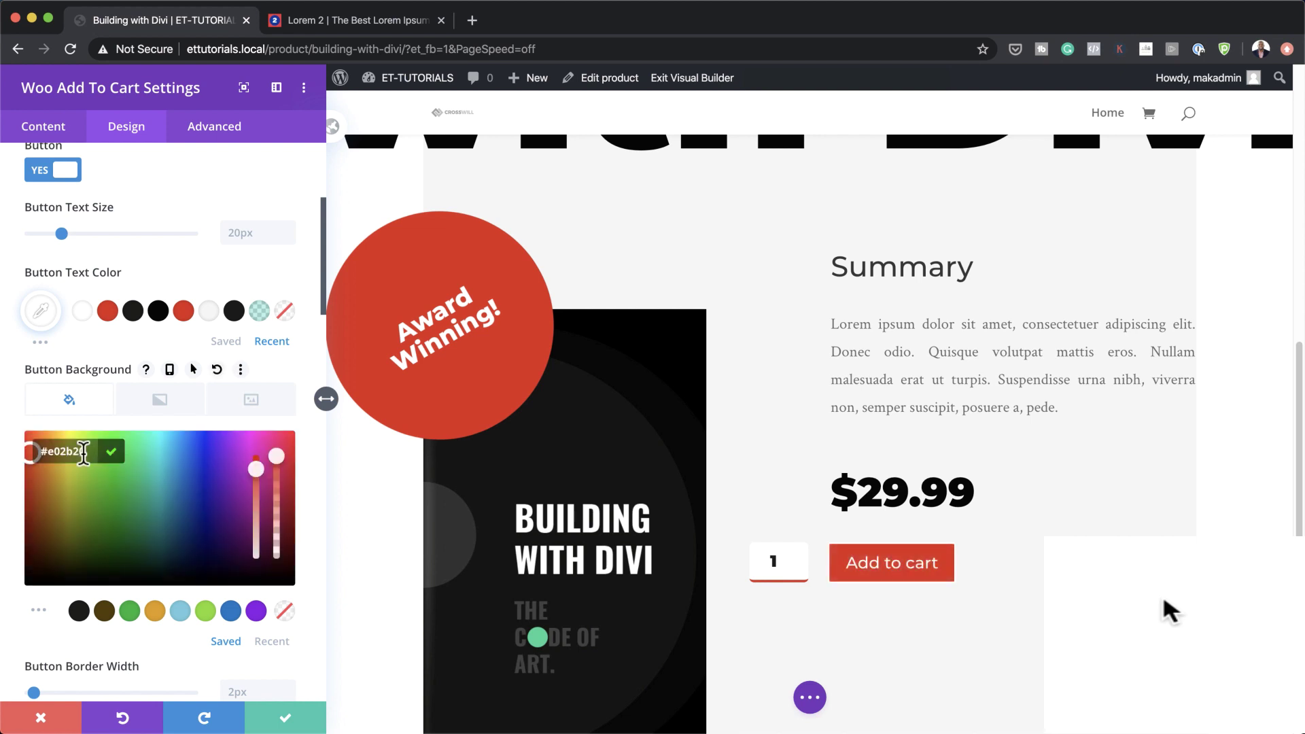
Set the Add To Cart button's border width to 0px and its border radius to 5px.
scroll(239, 657, down, 2)
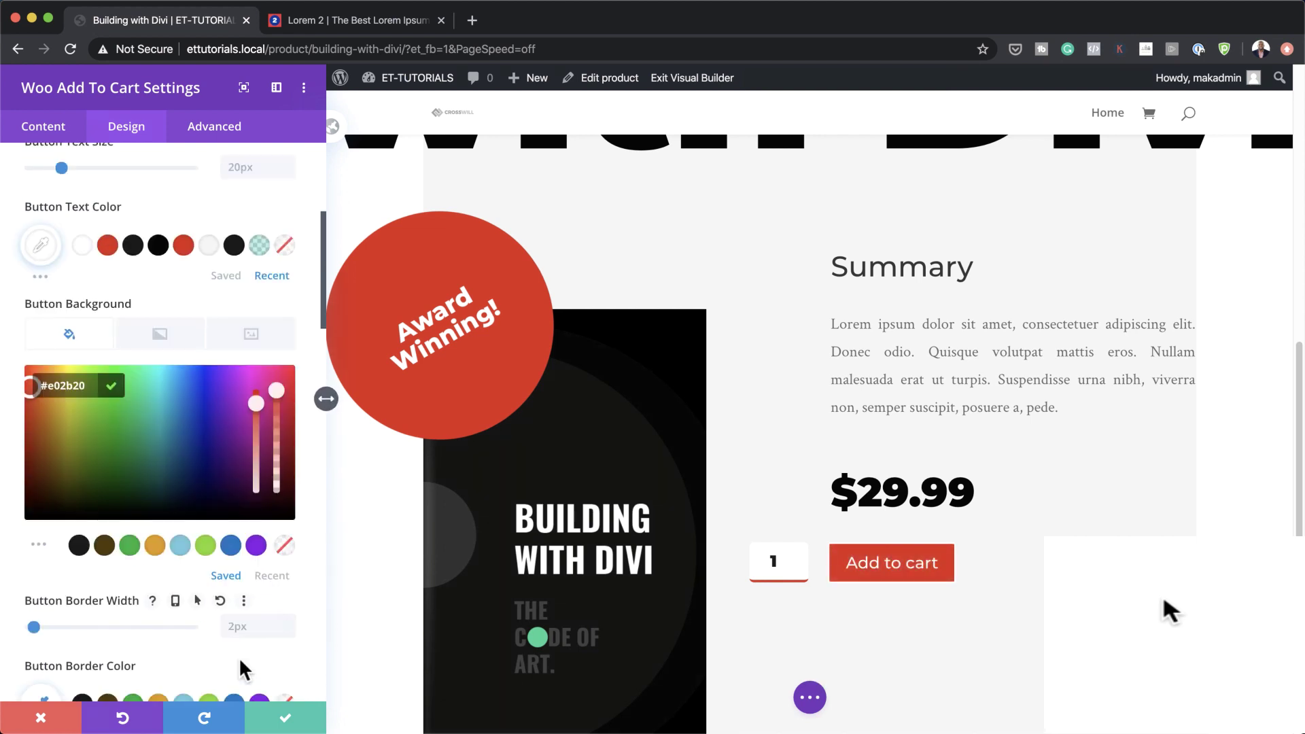
drag(44, 622, 8, 629)
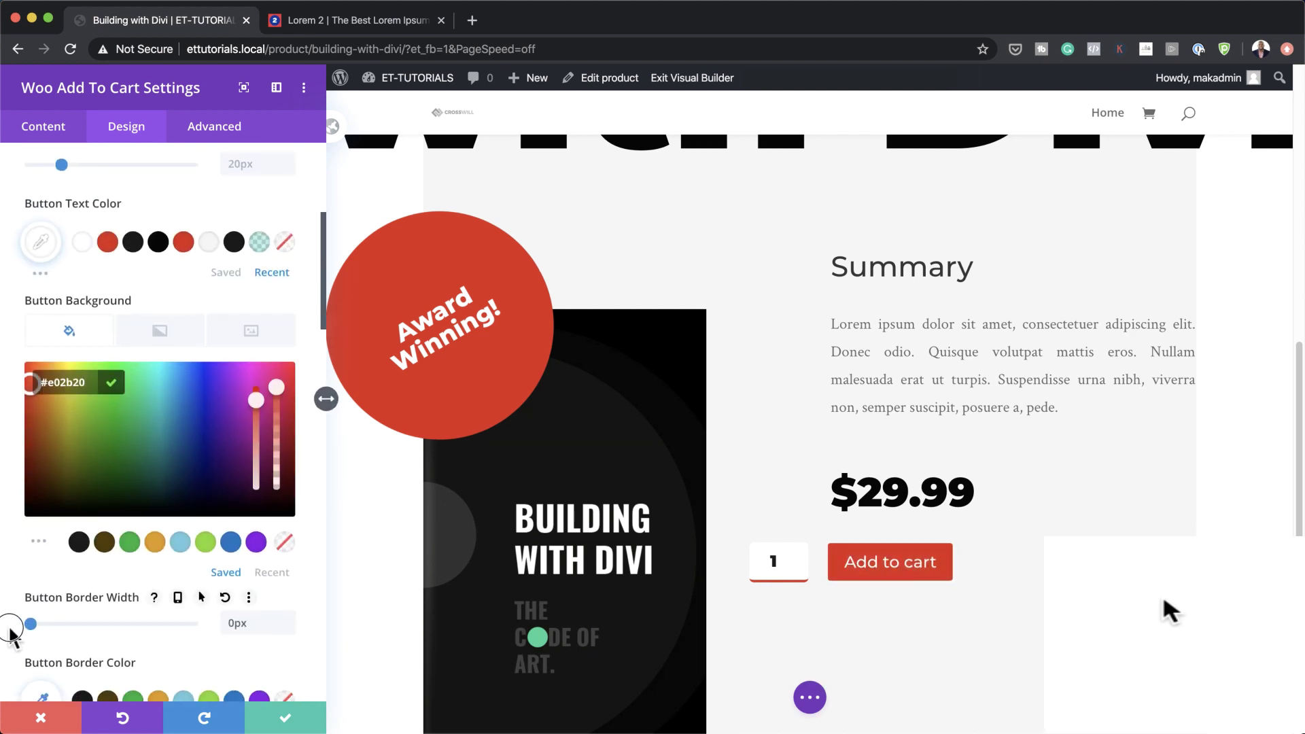
scroll(191, 584, down, 4)
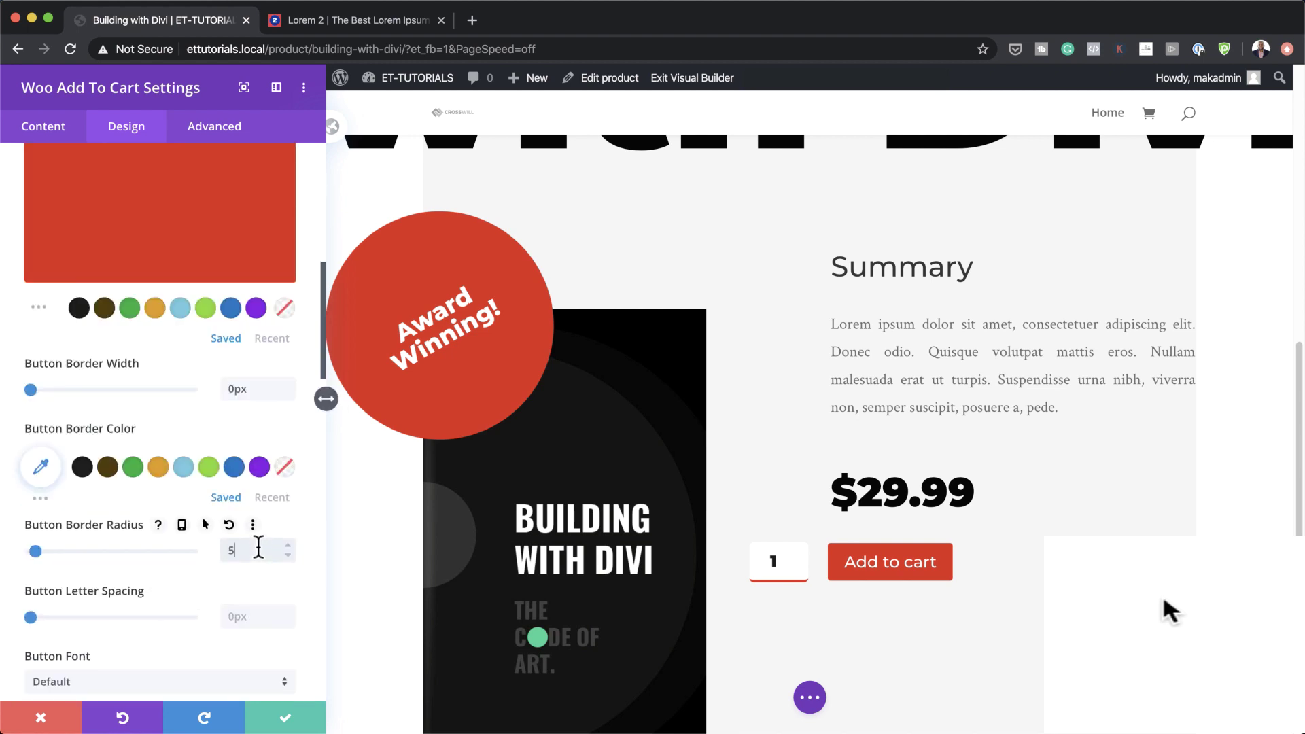
scroll(204, 541, down, 2)
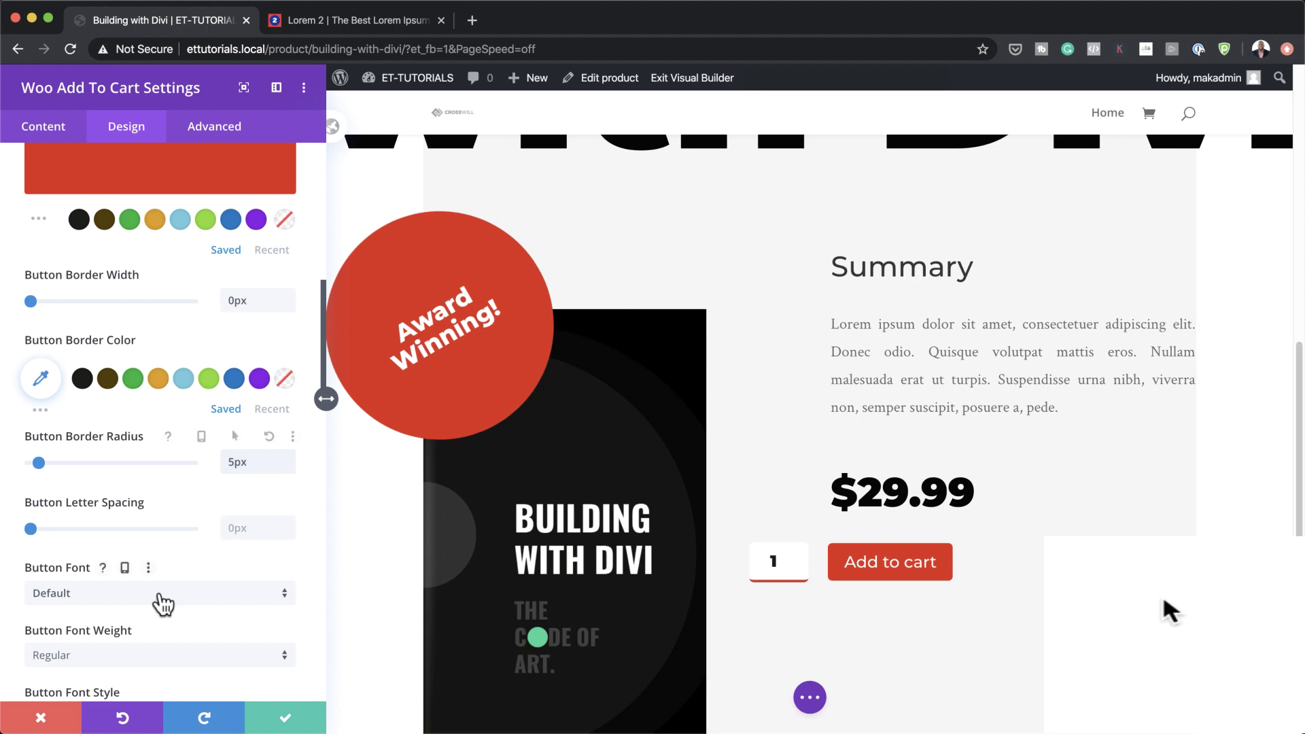
Set the Add To Cart button's font to Montserrat with the Ultra Bold weight and uppercase style.
click(163, 602)
click(161, 230)
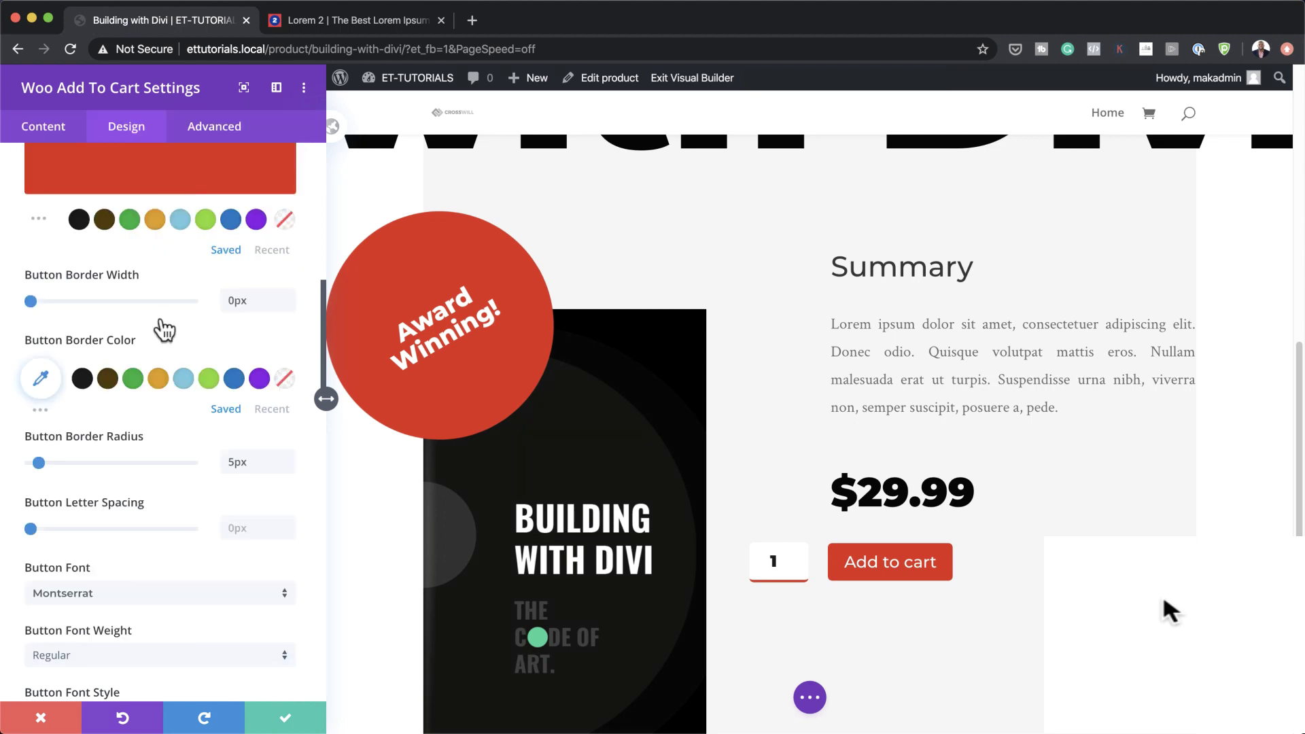
scroll(186, 459, down, 3)
click(166, 513)
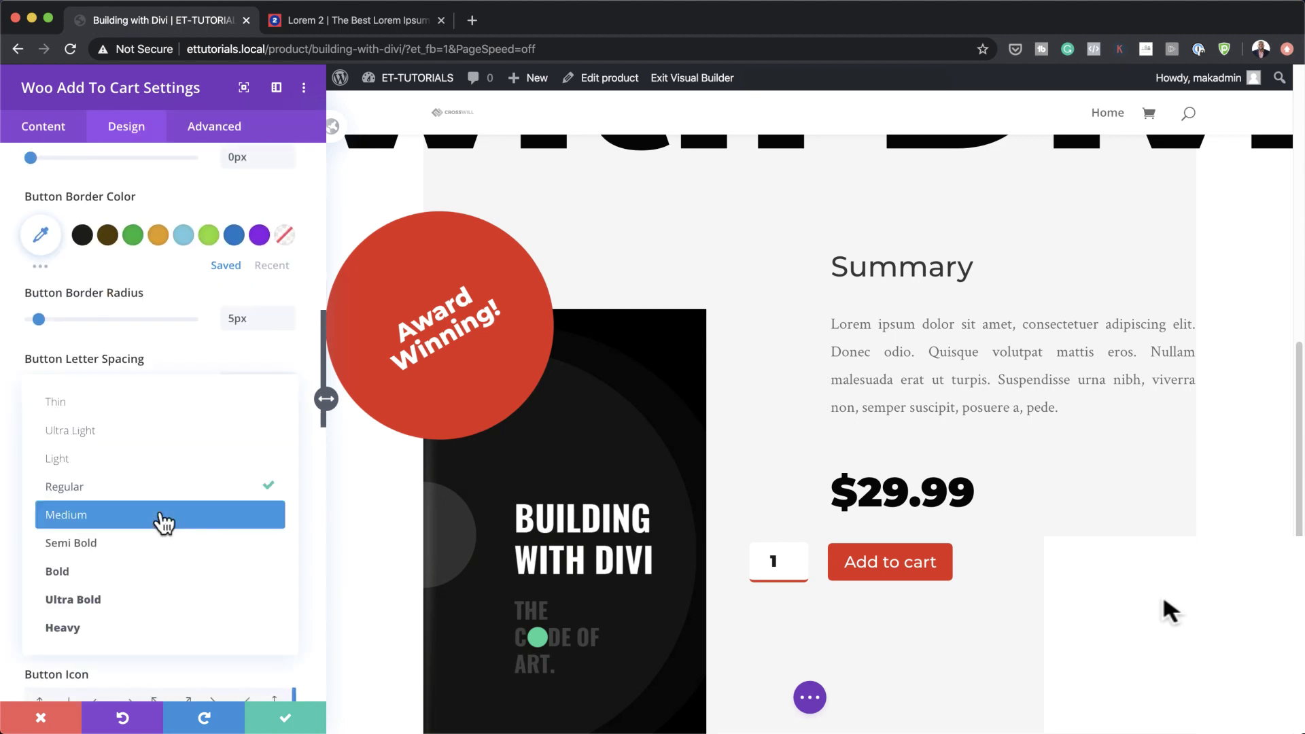
click(167, 599)
scroll(170, 524, down, 1)
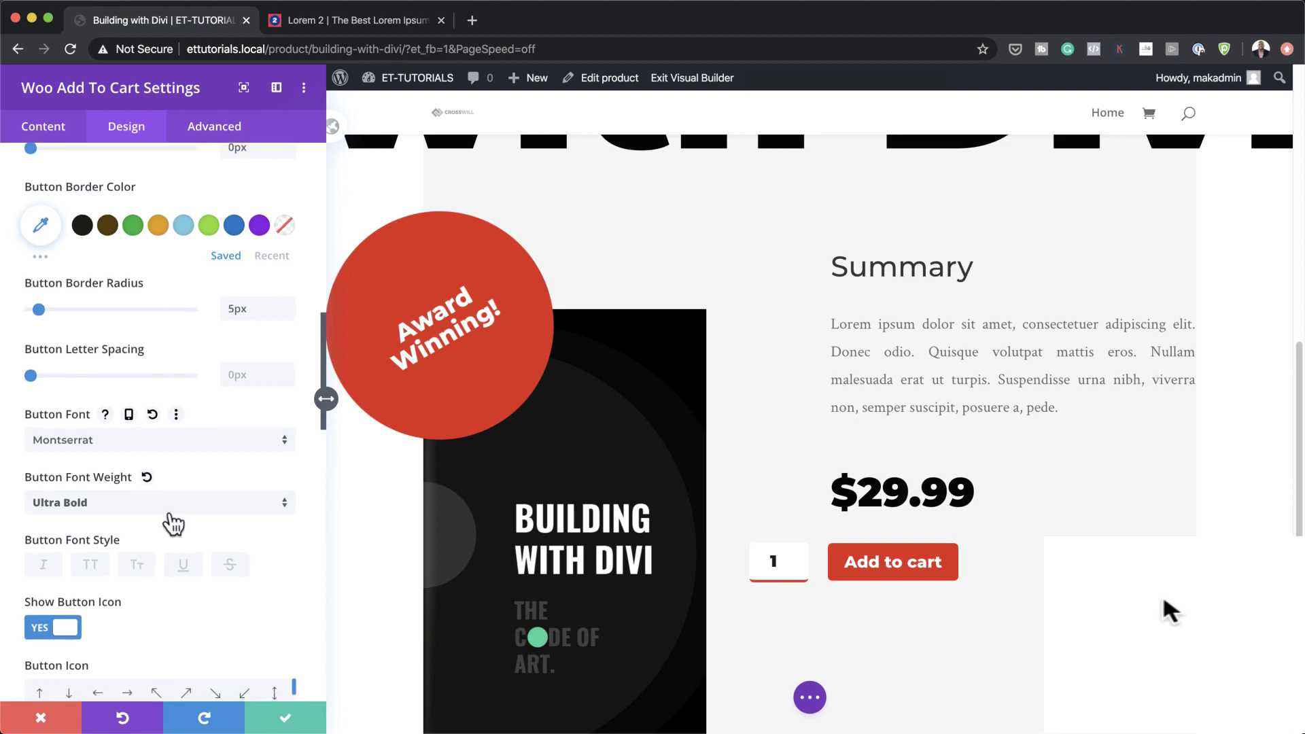
click(90, 561)
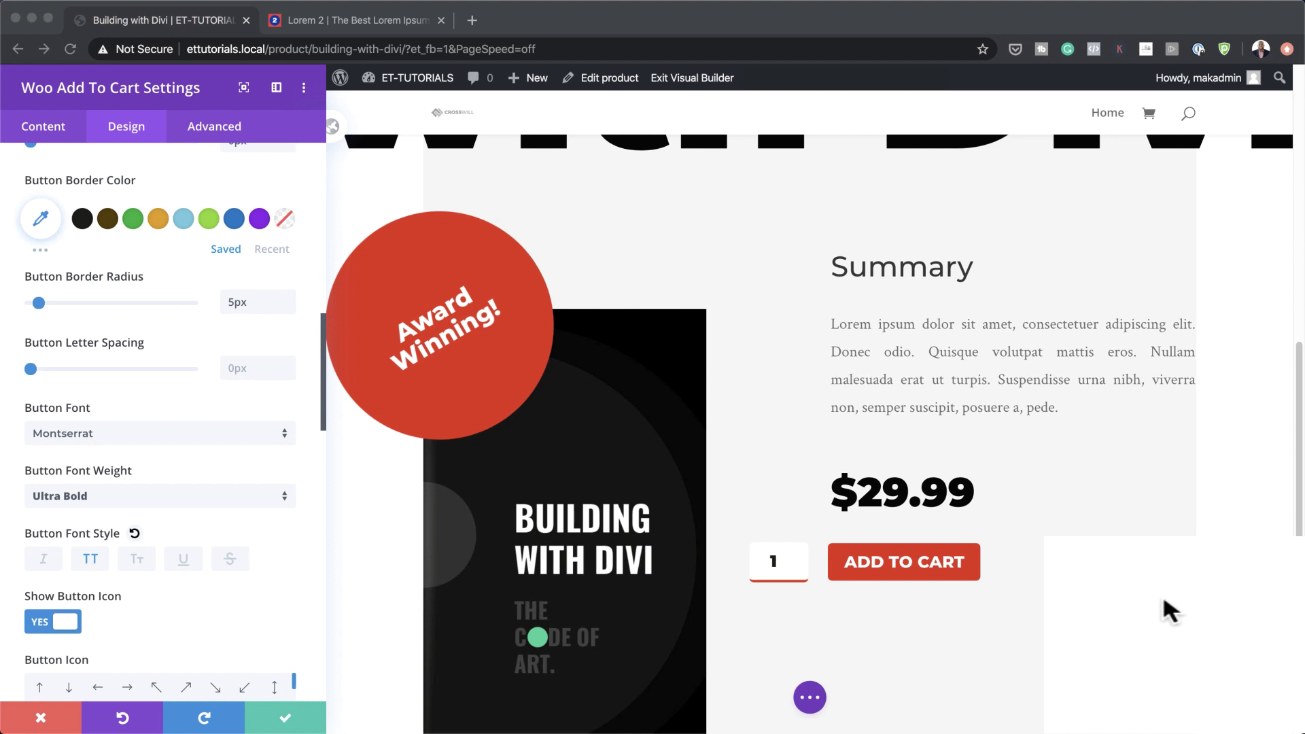
Set the button's padding to a linked 50px top and bottom and 100px left and right, and apply the first box shadow preset.
scroll(223, 560, down, 6)
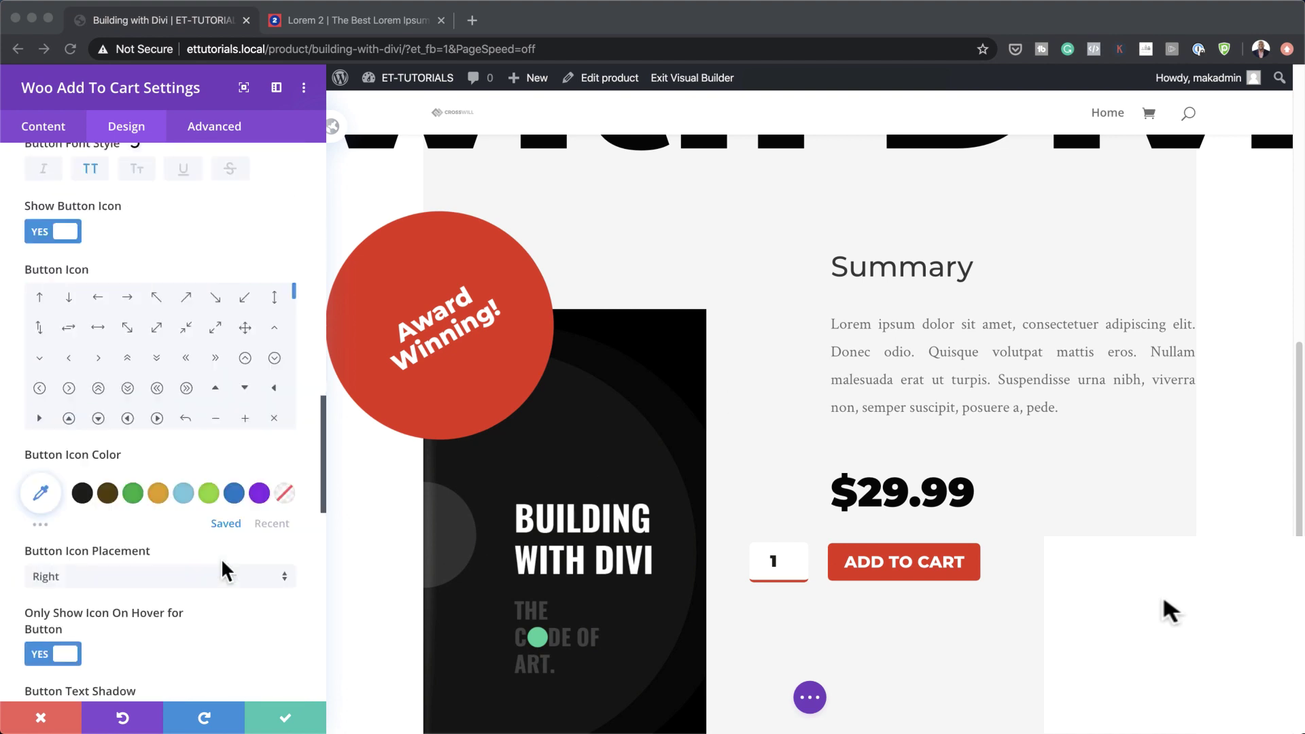
scroll(221, 558, down, 6)
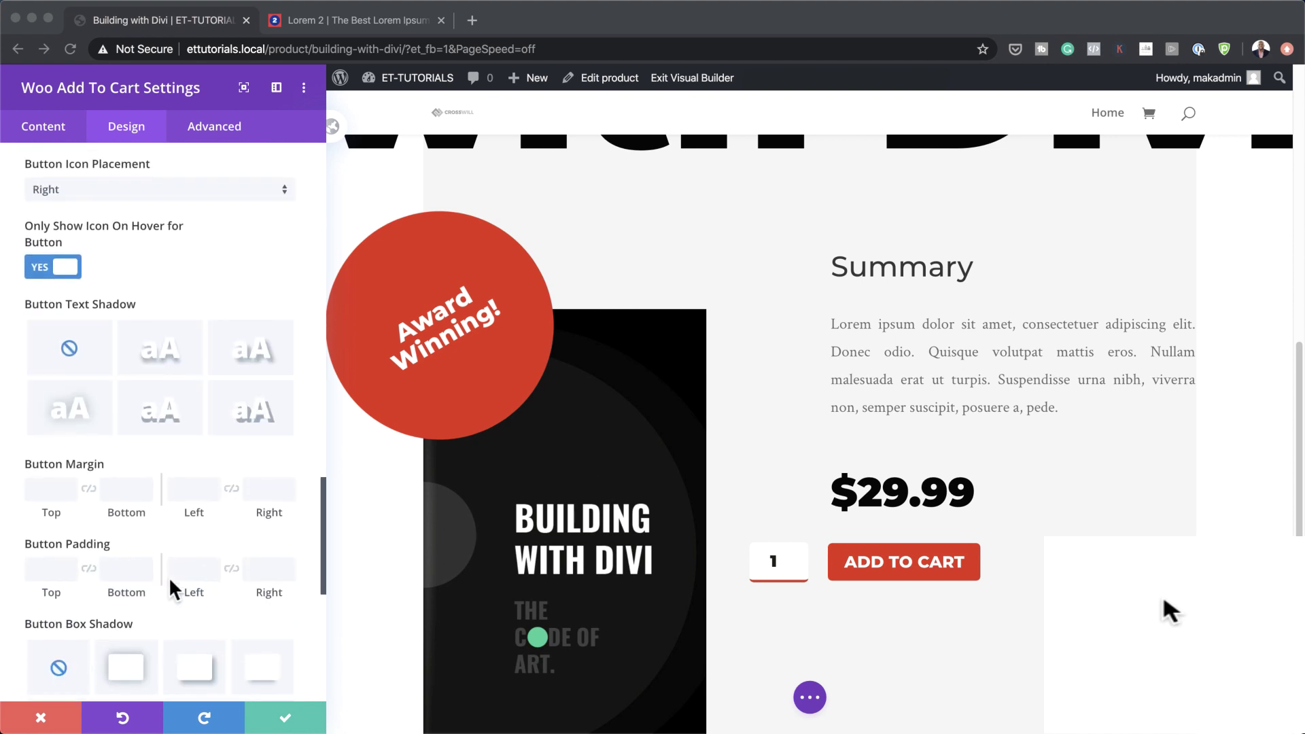
click(49, 568)
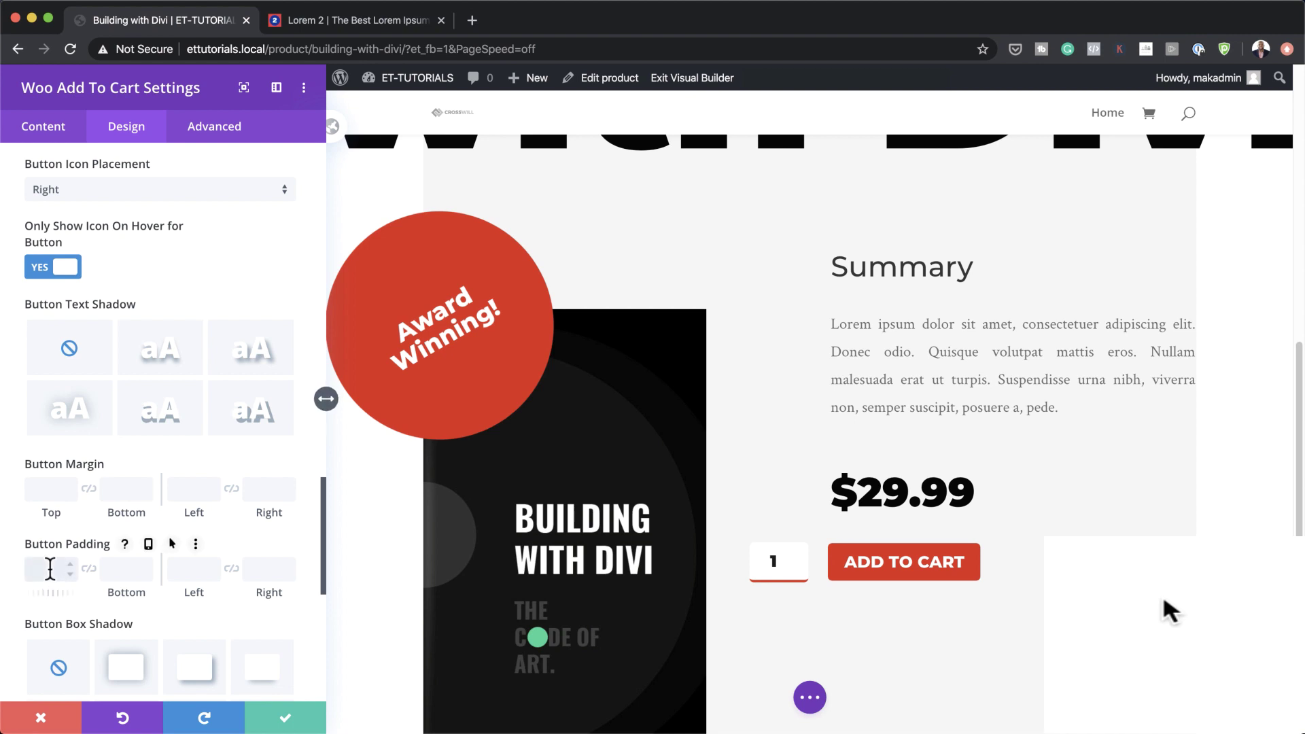
text(50px)
click(88, 568)
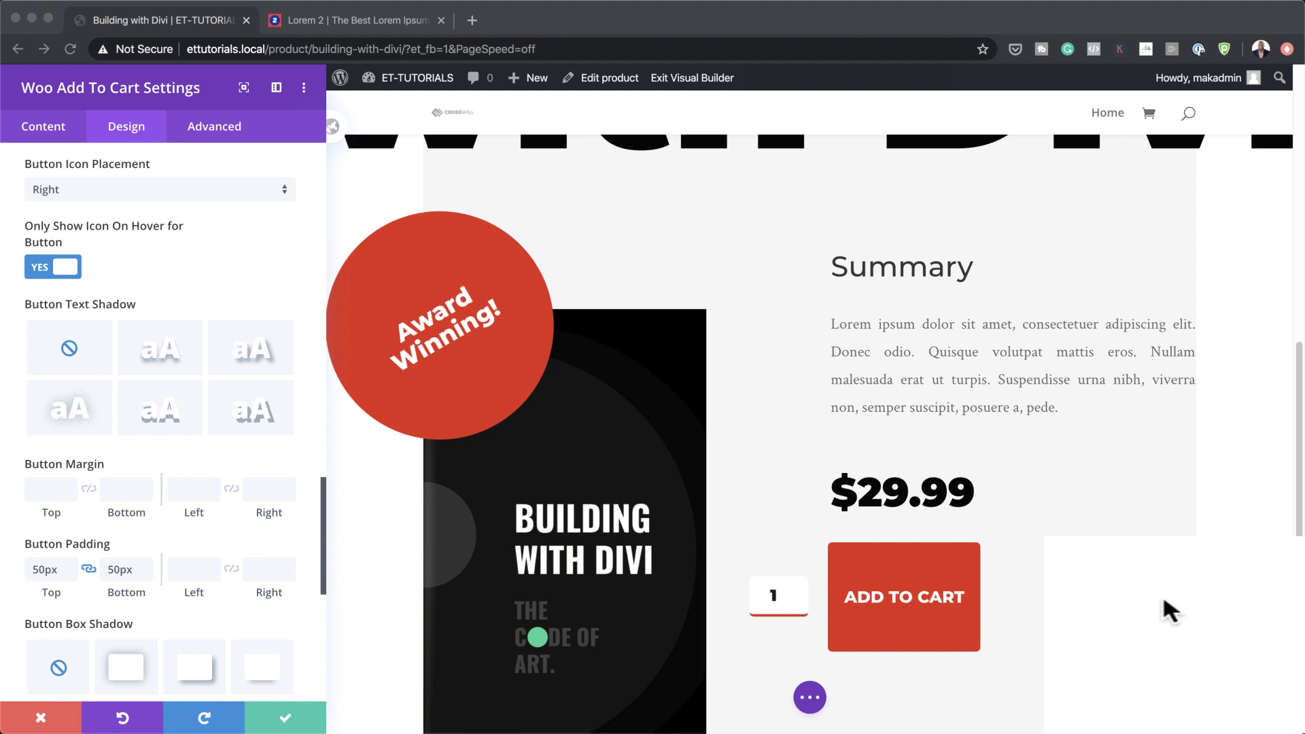
click(185, 568)
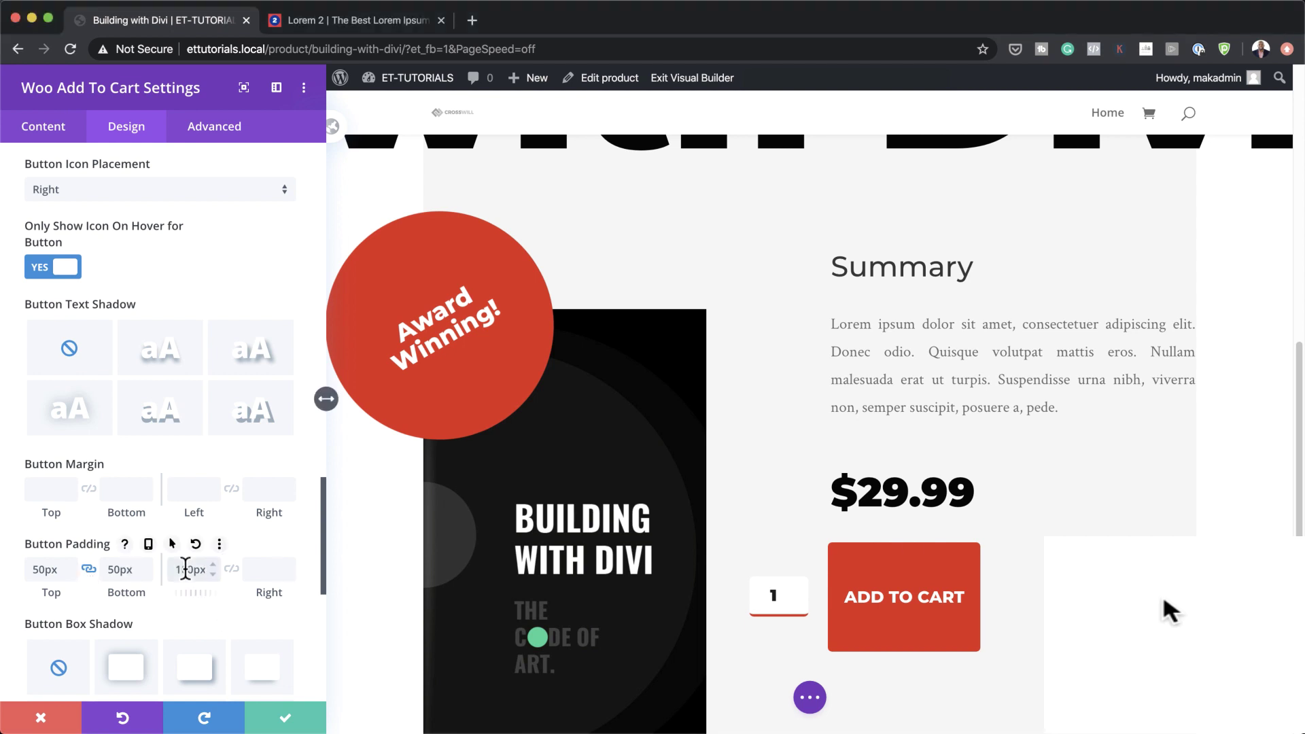
click(232, 569)
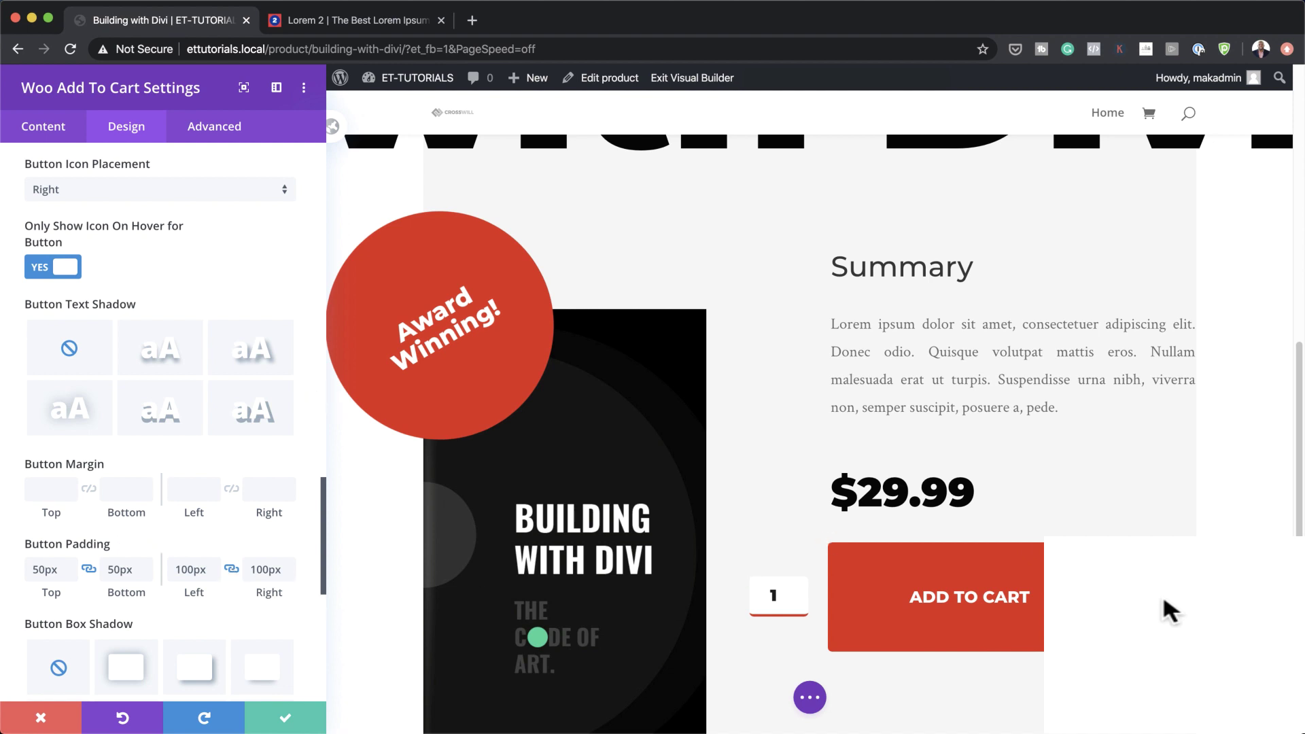
scroll(267, 564, down, 3)
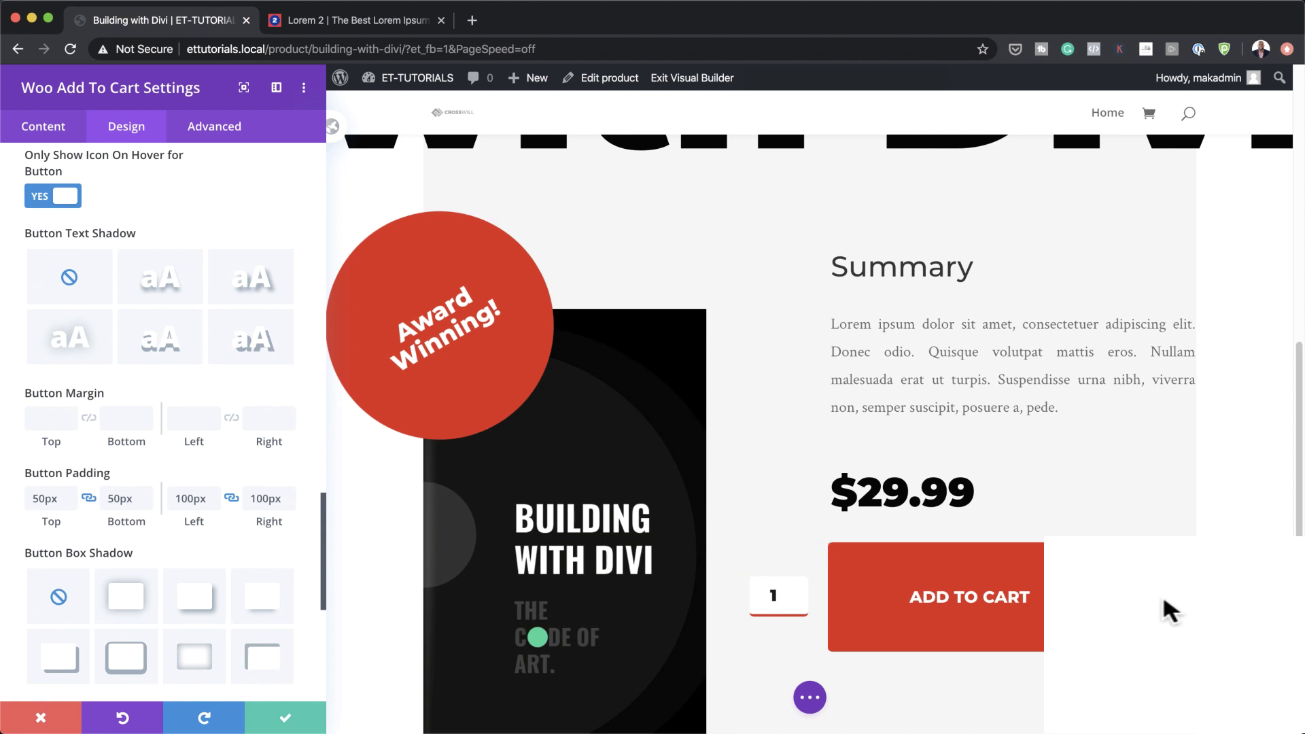
click(129, 600)
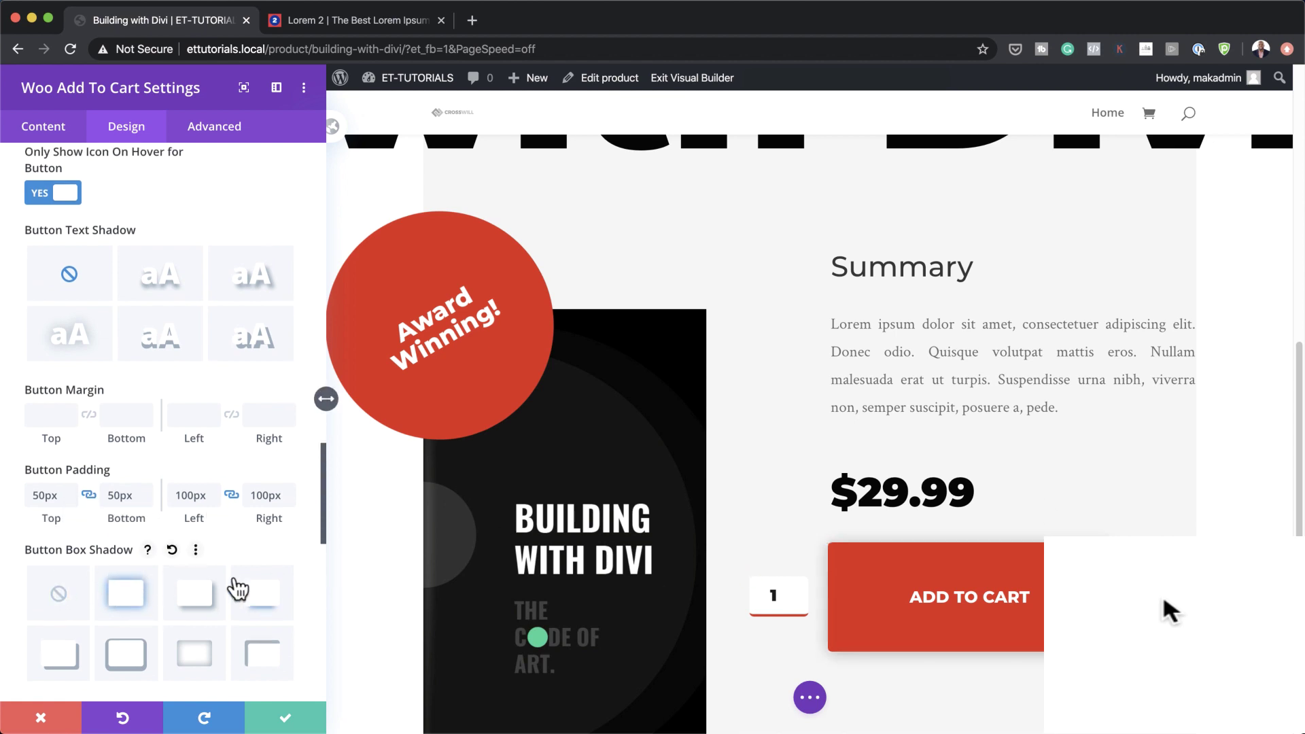
Set the Add To Cart fields' padding to a linked 100px top and bottom, and save the module settings.
scroll(234, 588, down, 5)
scroll(250, 583, down, 1)
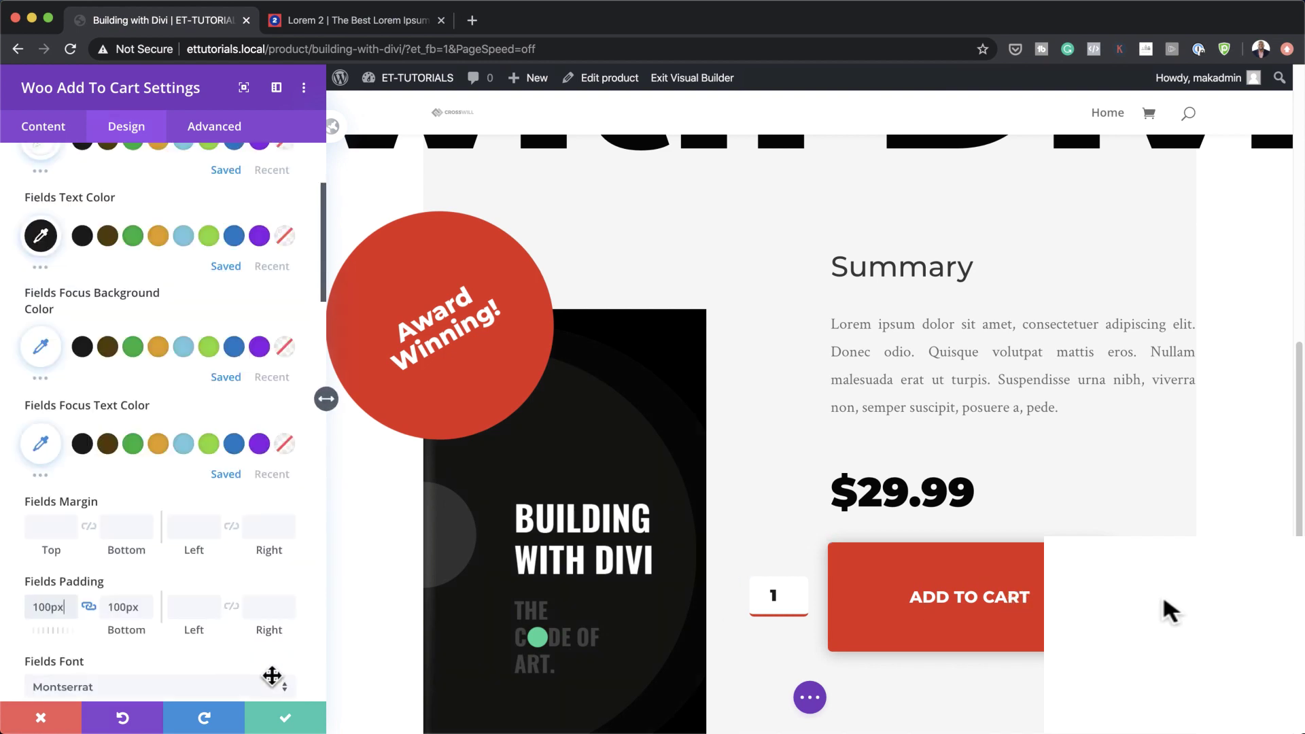
scroll(329, 675, down, 1)
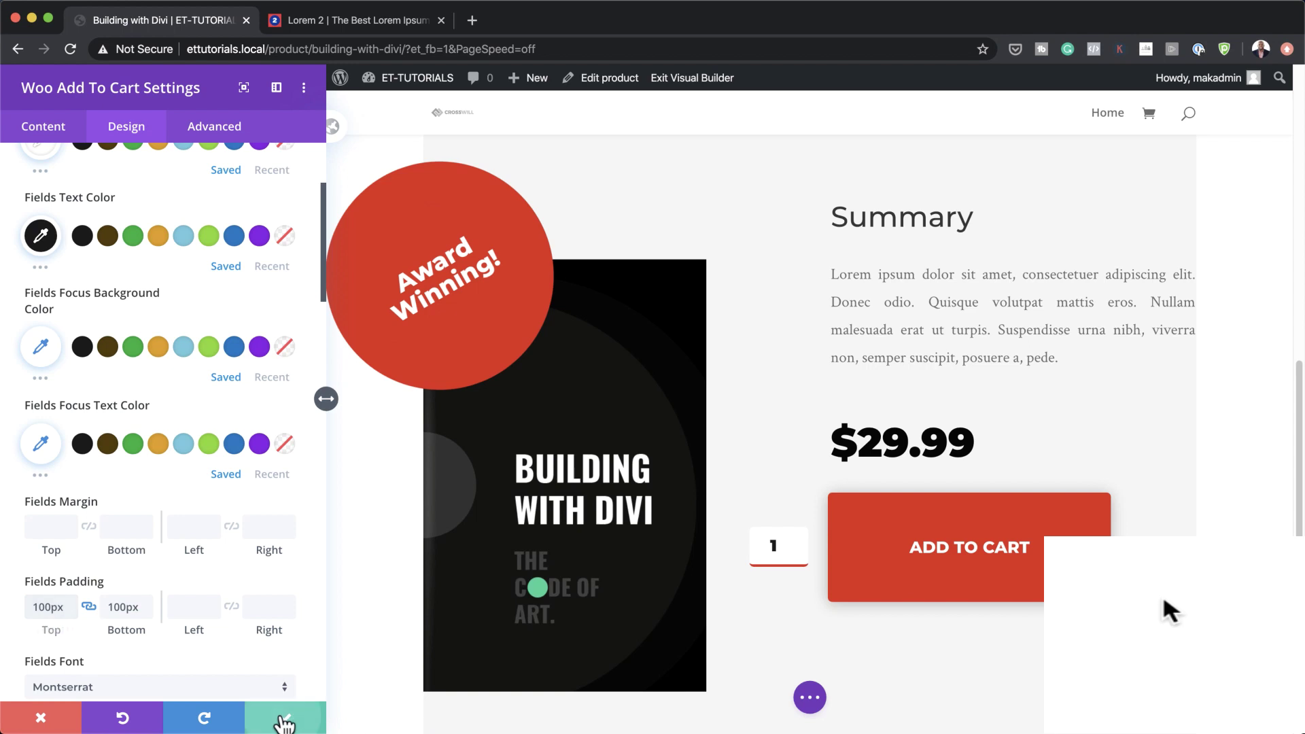
click(285, 717)
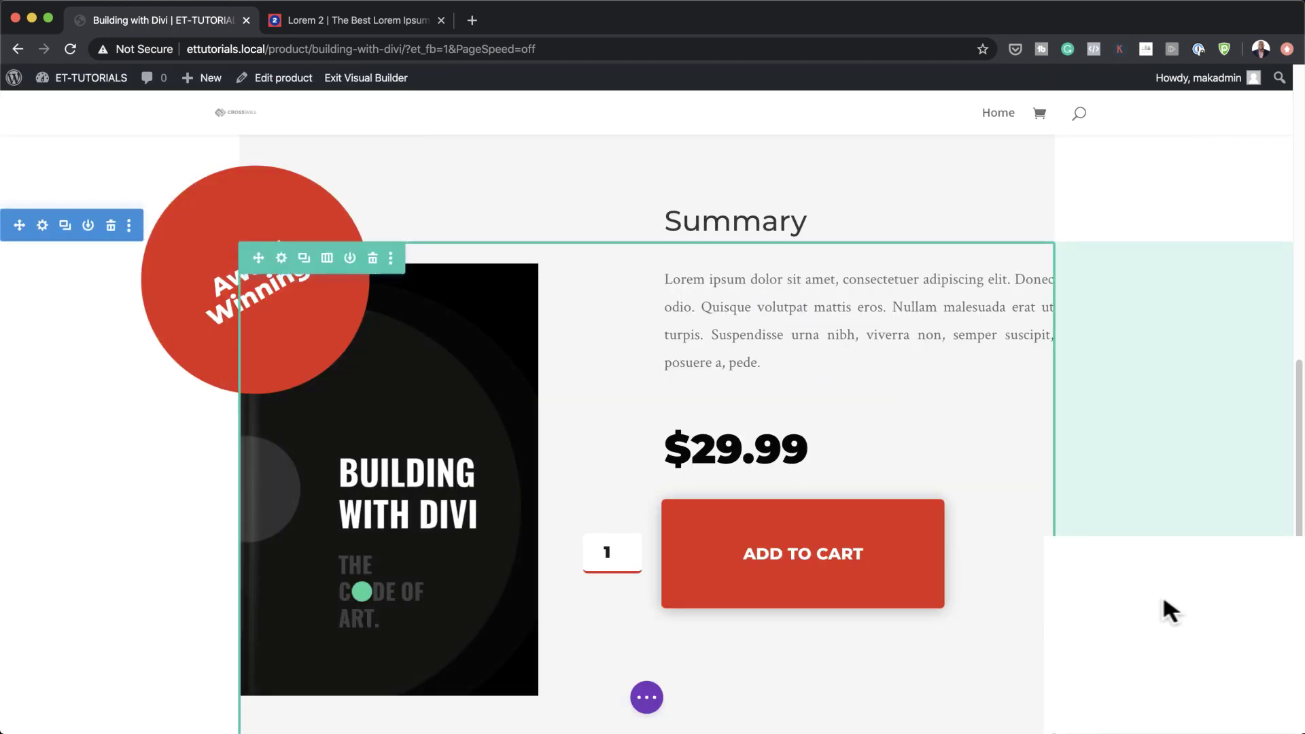
Exit the visual builder and review the product page on the front end from the title down to the summary.
click(368, 79)
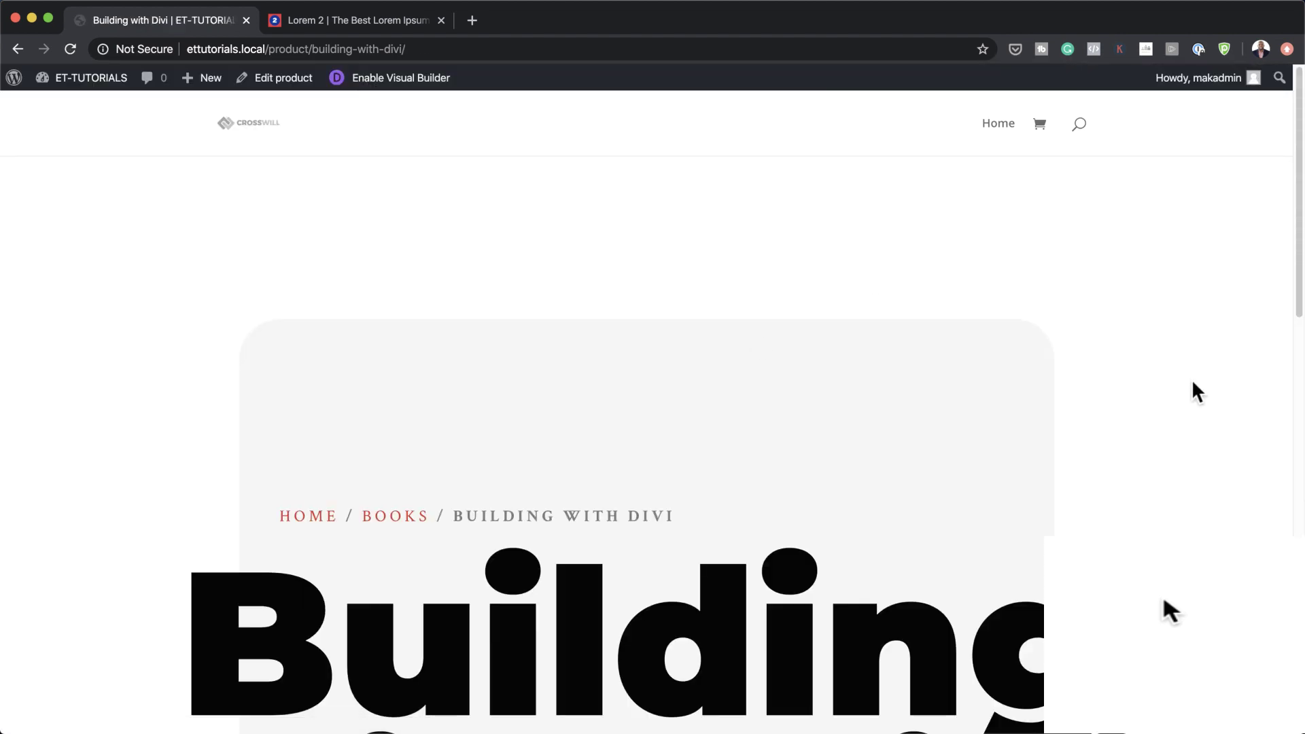
scroll(1192, 381, down, 7)
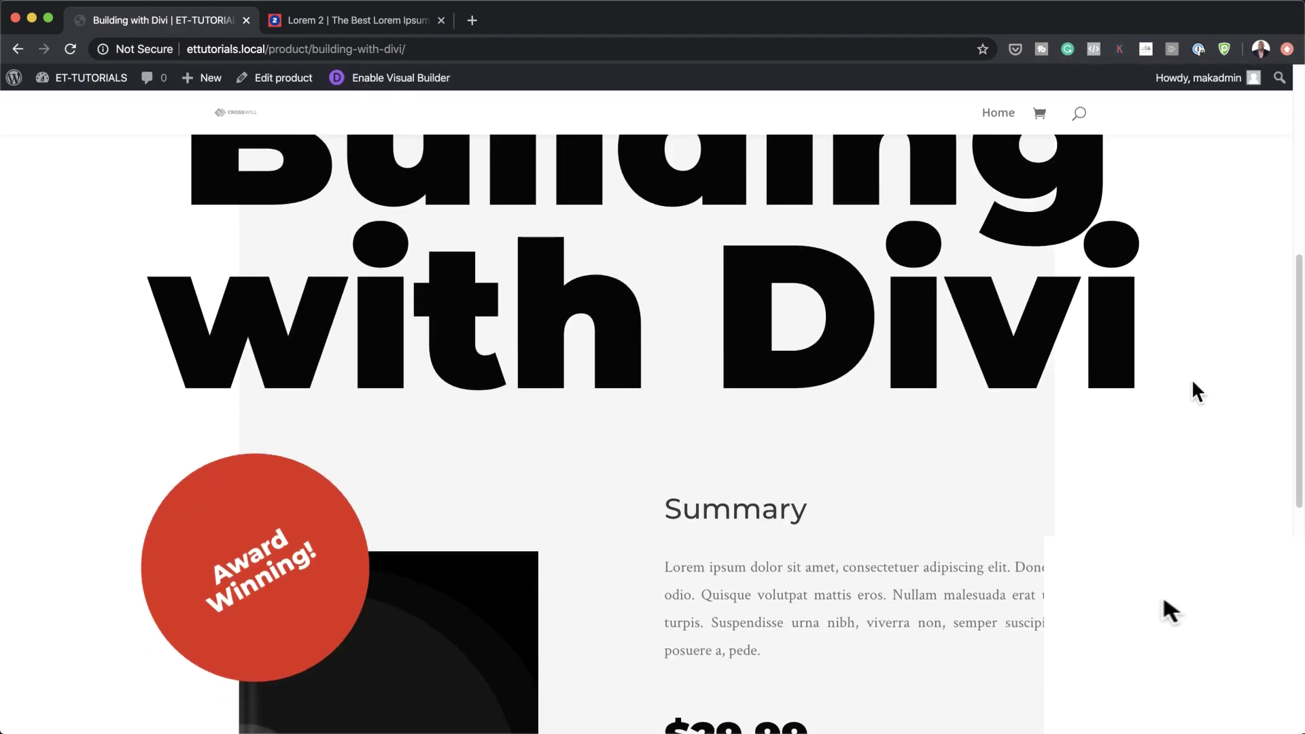